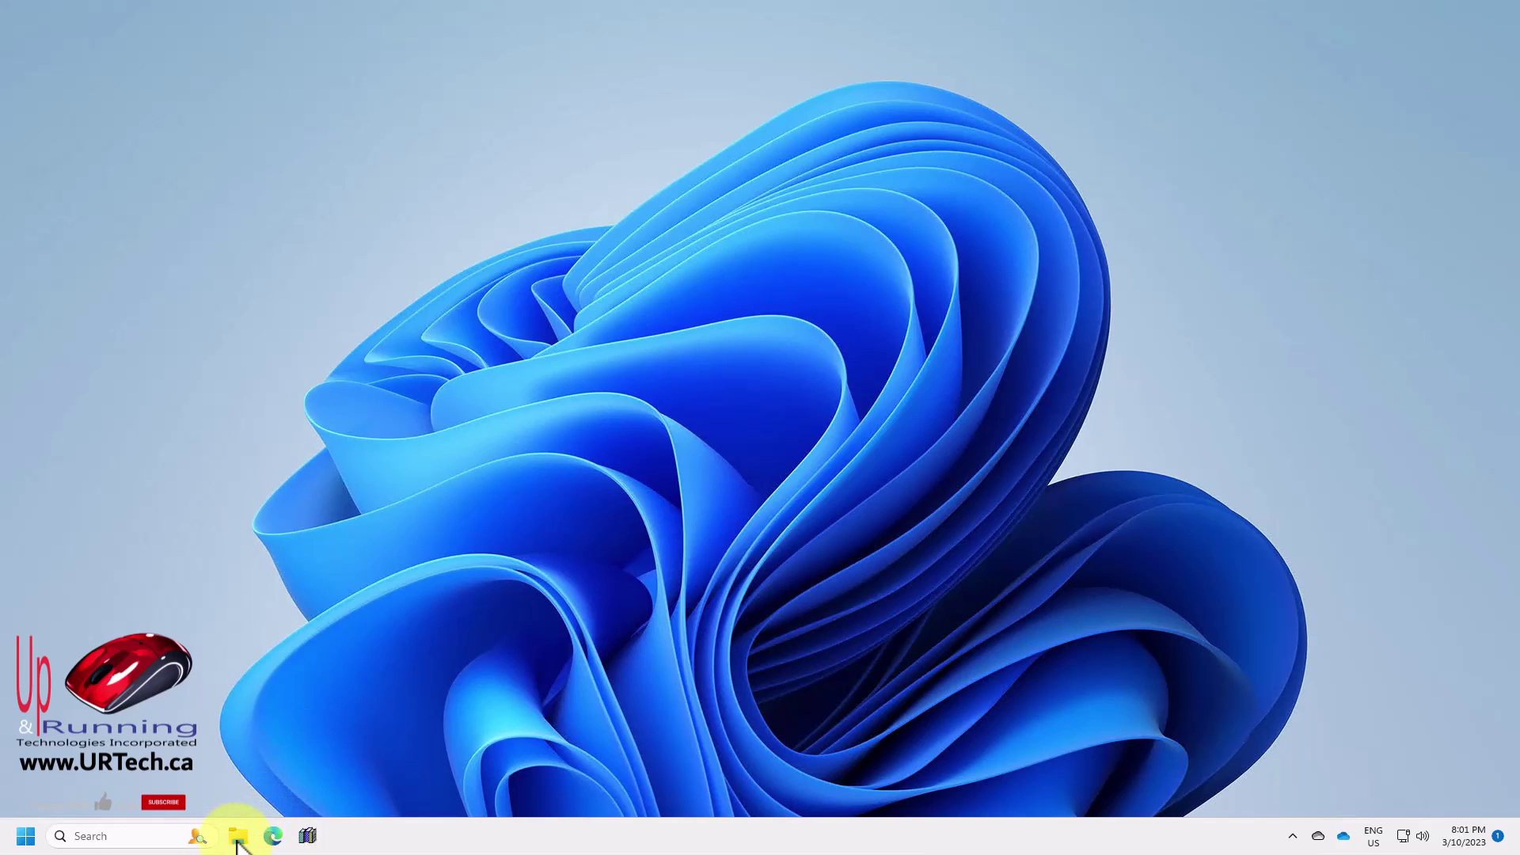
# Open the OneDrive Documents folder and scroll through its 53 items and sync status
pyautogui.click(237, 839)
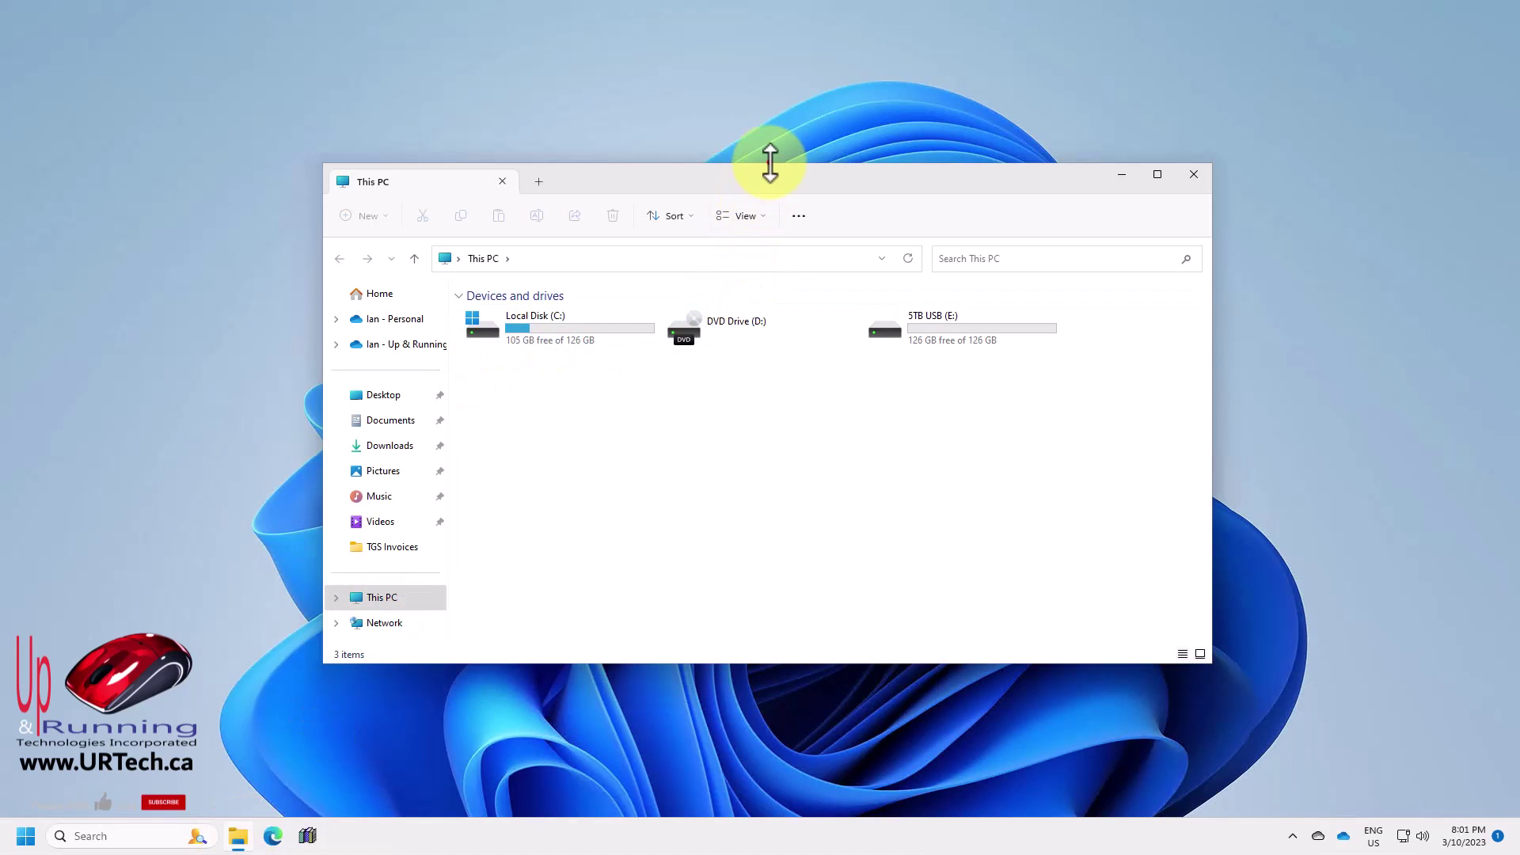
pyautogui.moveTo(761, 172); pyautogui.dragTo(637, 102)
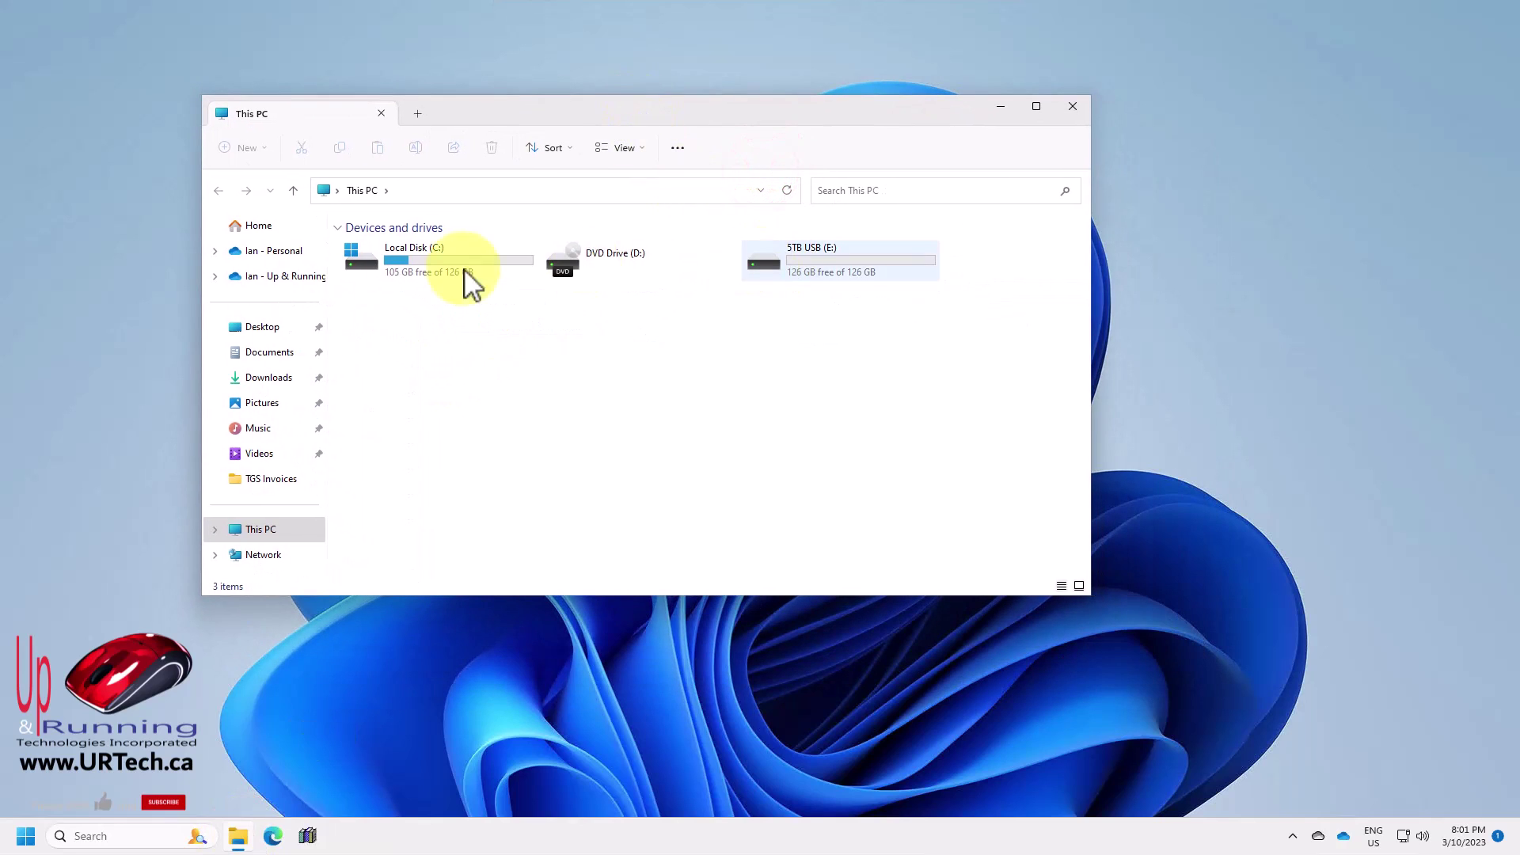
pyautogui.click(281, 356)
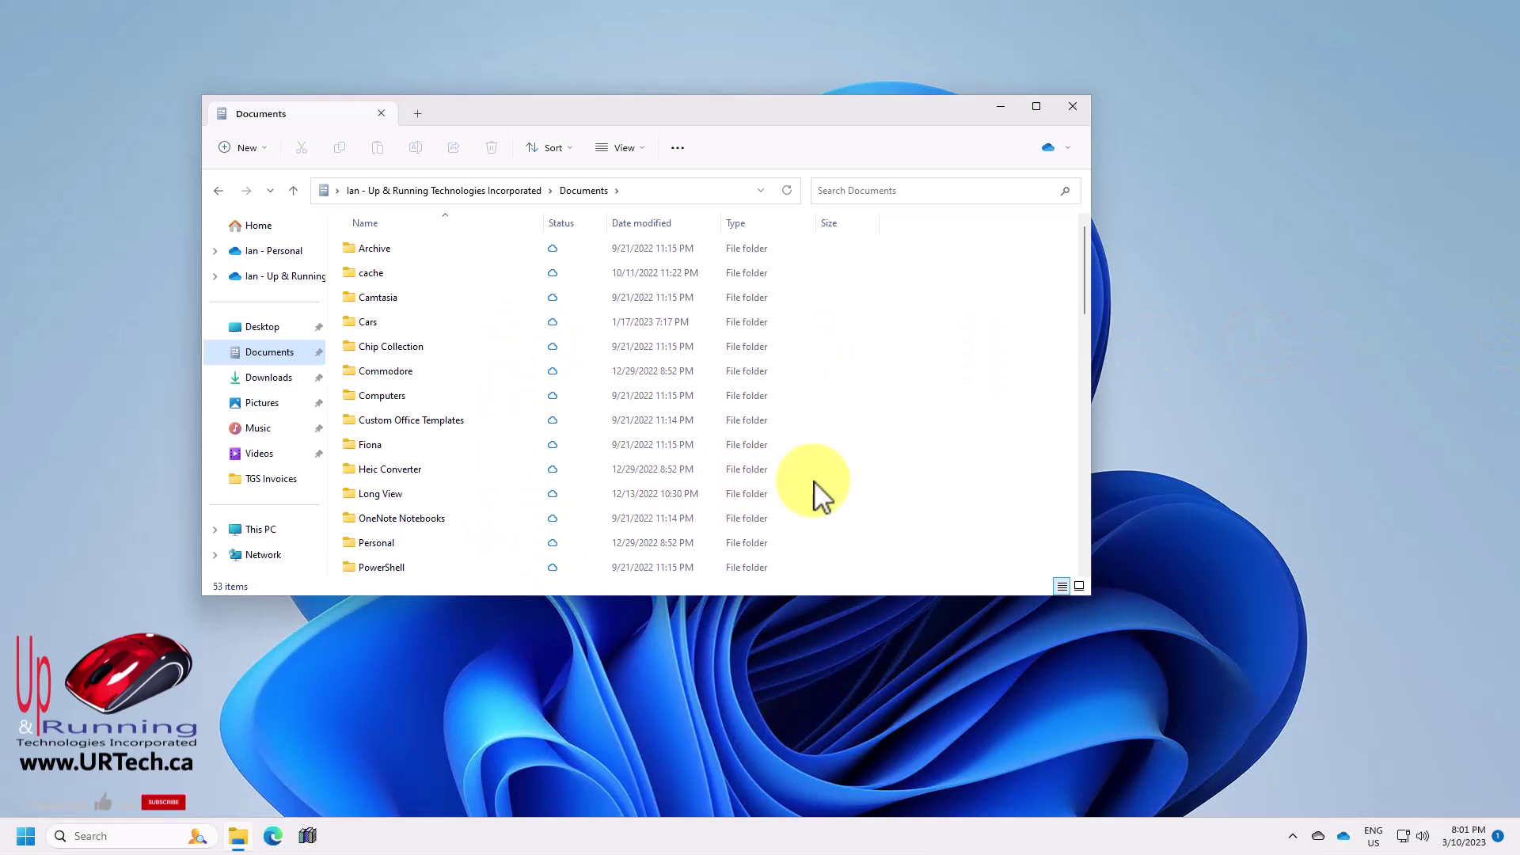
pyautogui.click(977, 478)
pyautogui.scroll(-8, 980, 475)
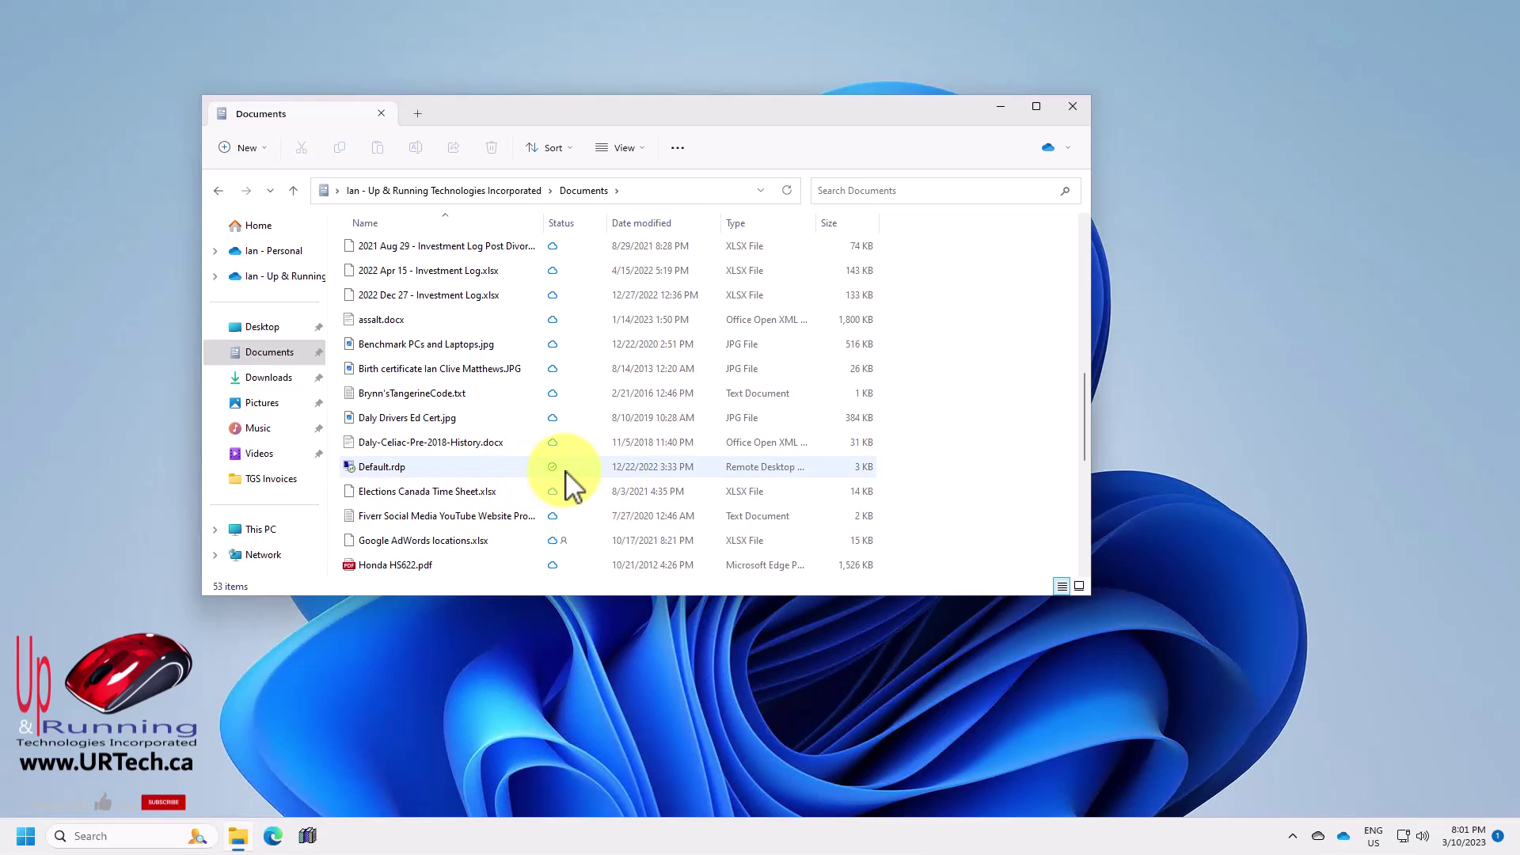
pyautogui.moveTo(565, 470)
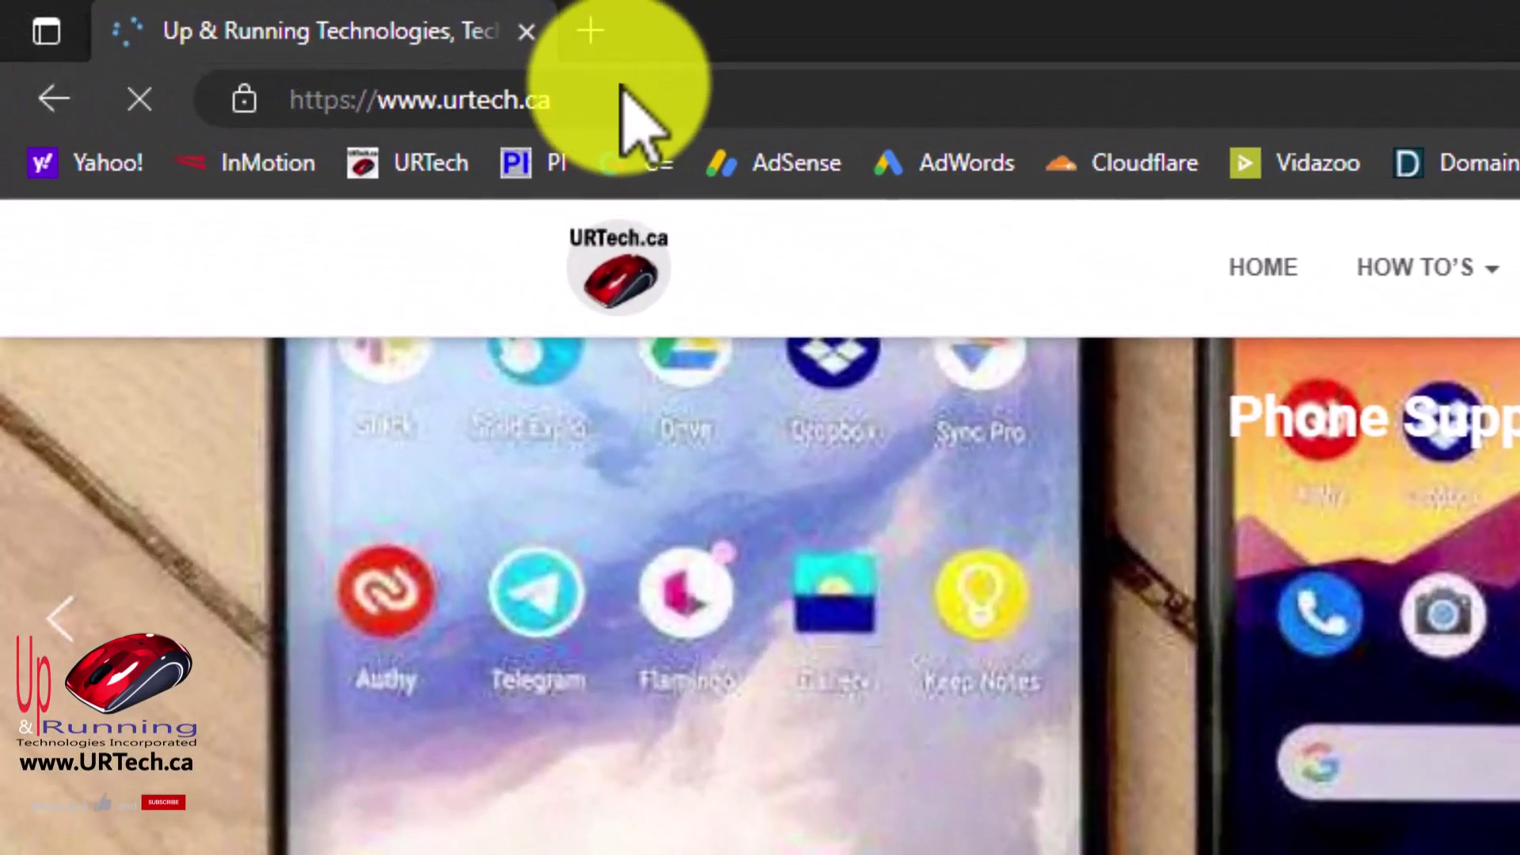
# Go to veeam.com and open the free Veeam Backup for Microsoft 365 Community Edition page
pyautogui.click(562, 87)
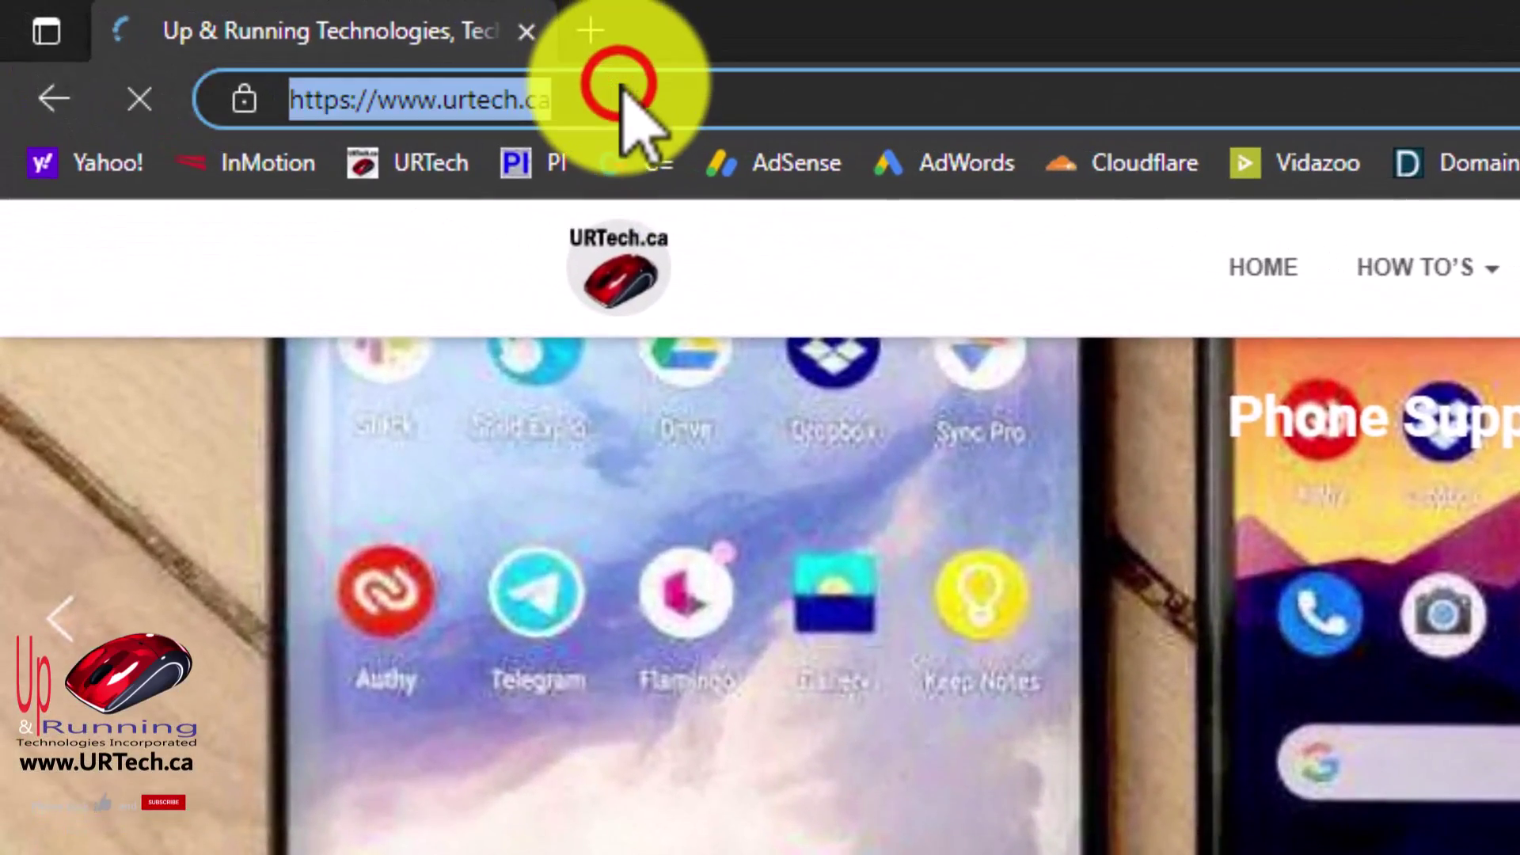
pyautogui.write('vee')
pyautogui.press('Return')
pyautogui.moveTo(448, 141)
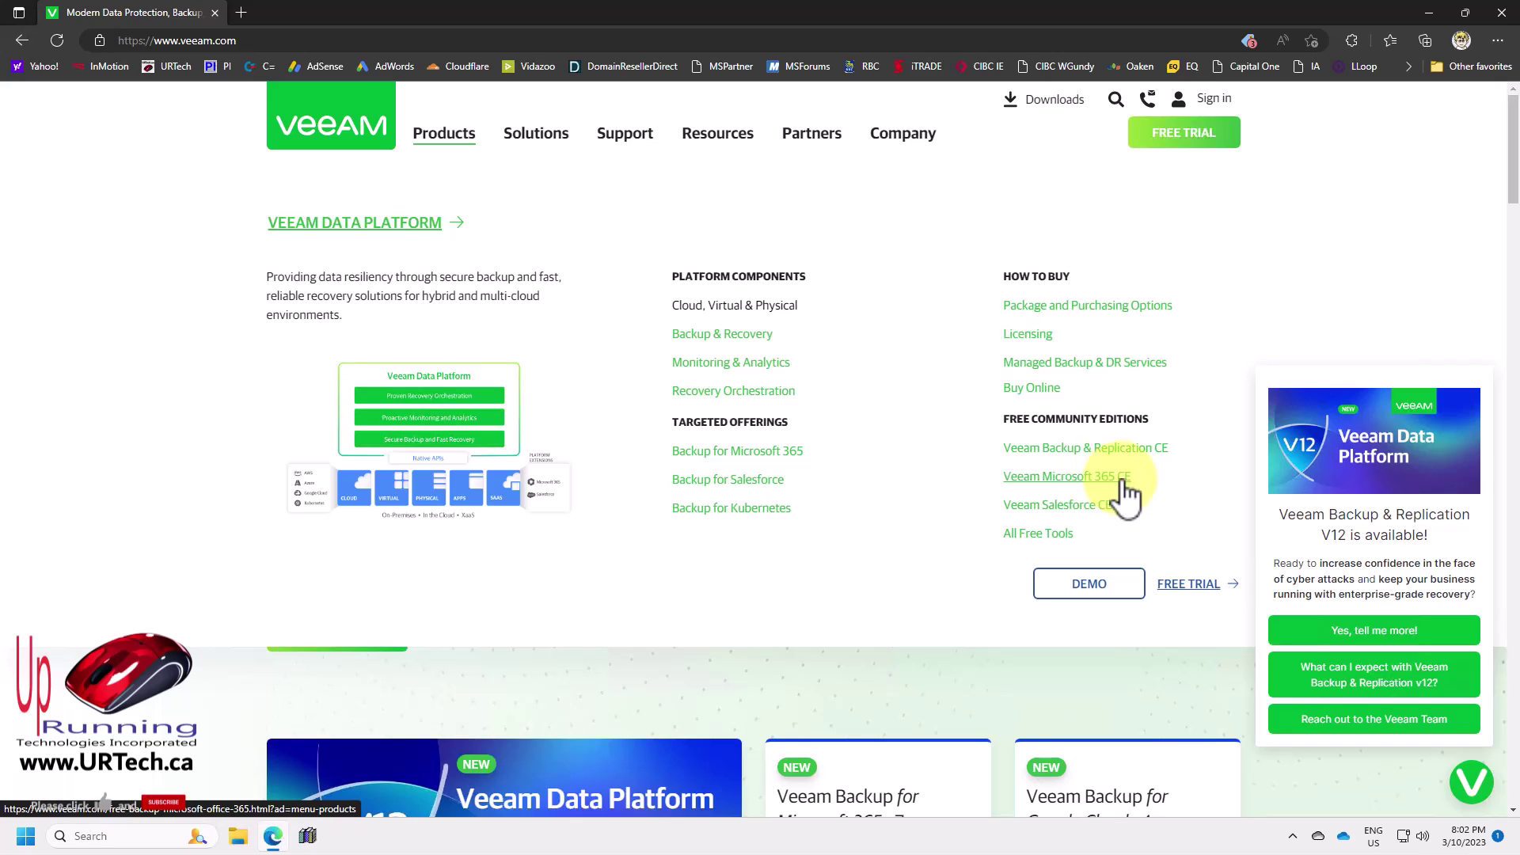
pyautogui.click(1121, 478)
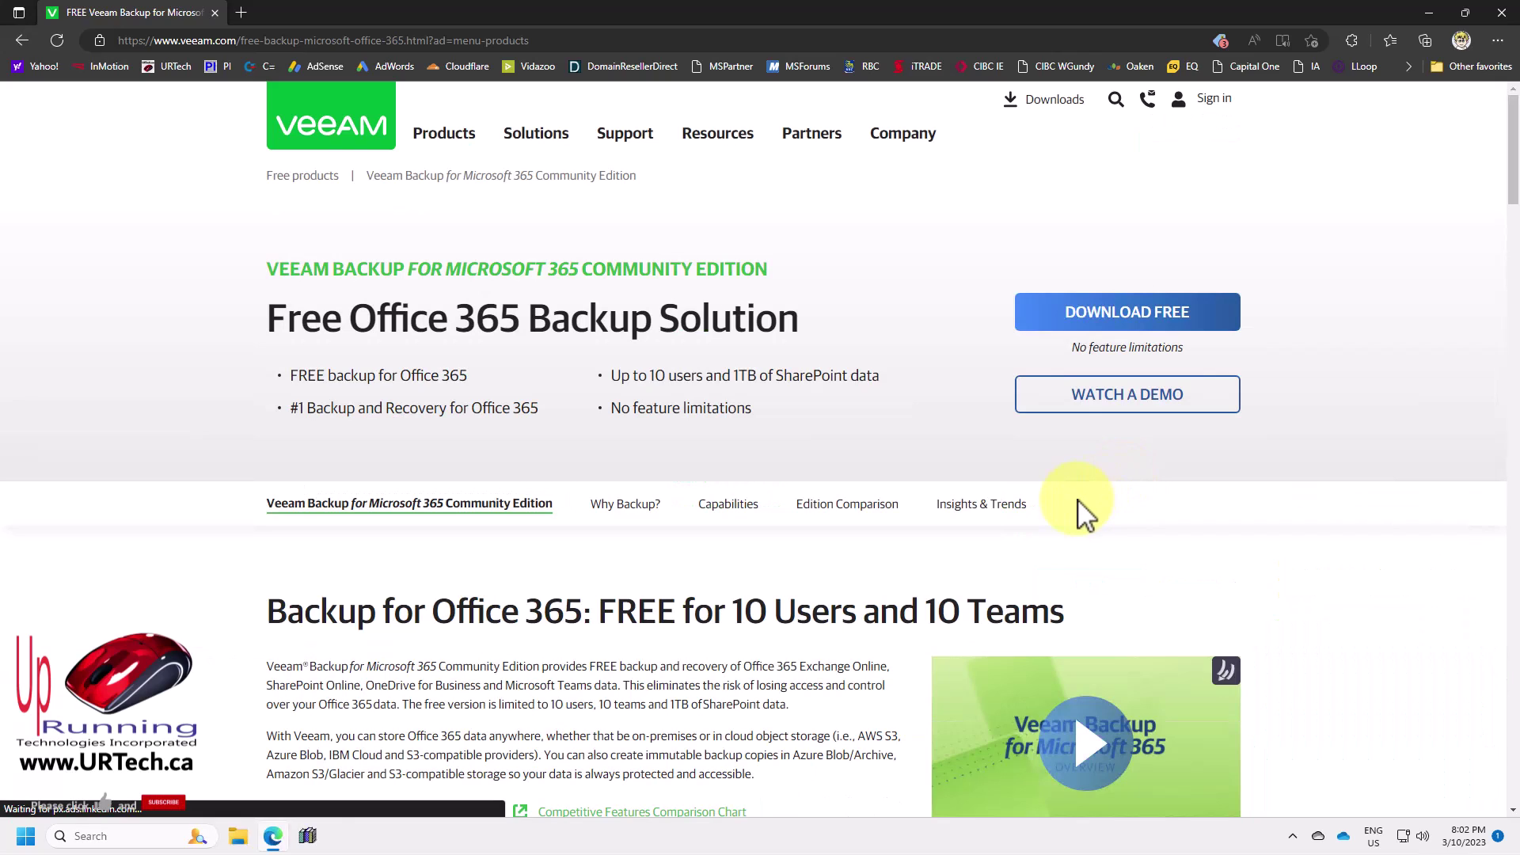
# Request the free download, dismiss the chat pop-up, and sign in with a Veeam account
pyautogui.click(1109, 317)
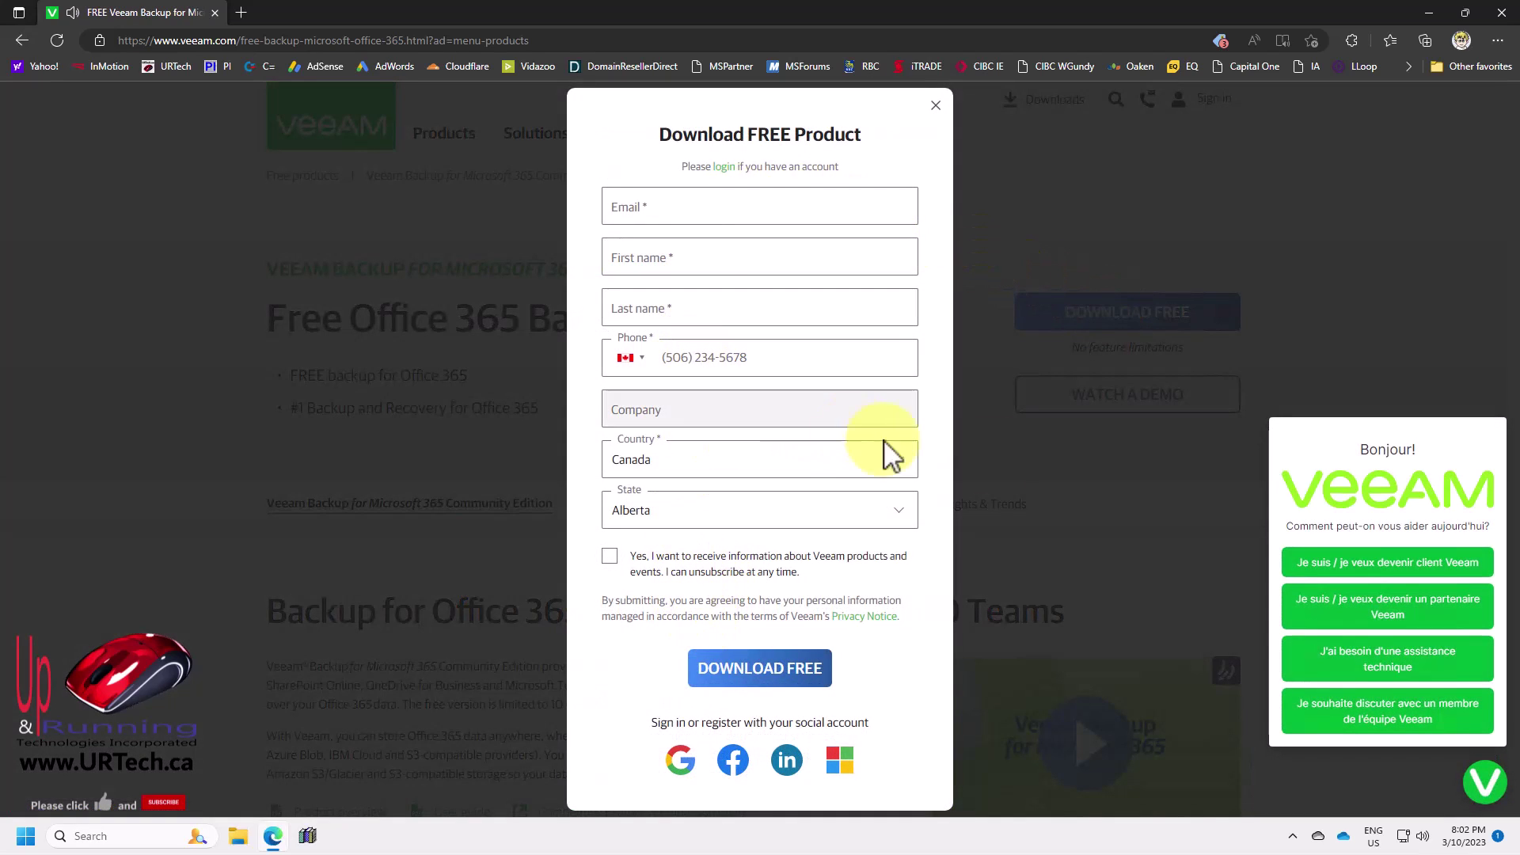
pyautogui.click(1494, 398)
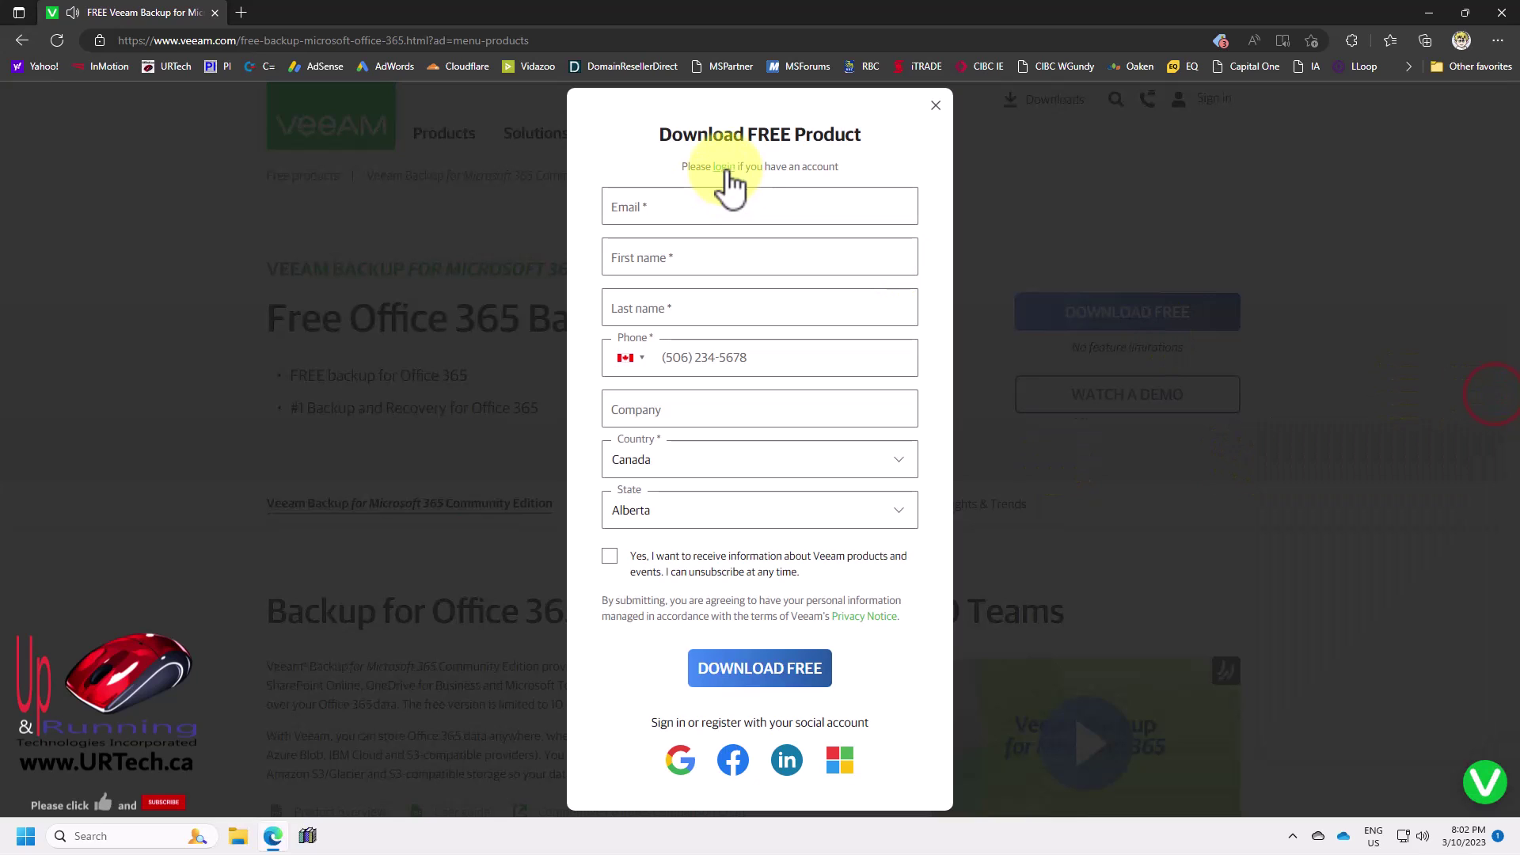
pyautogui.click(724, 167)
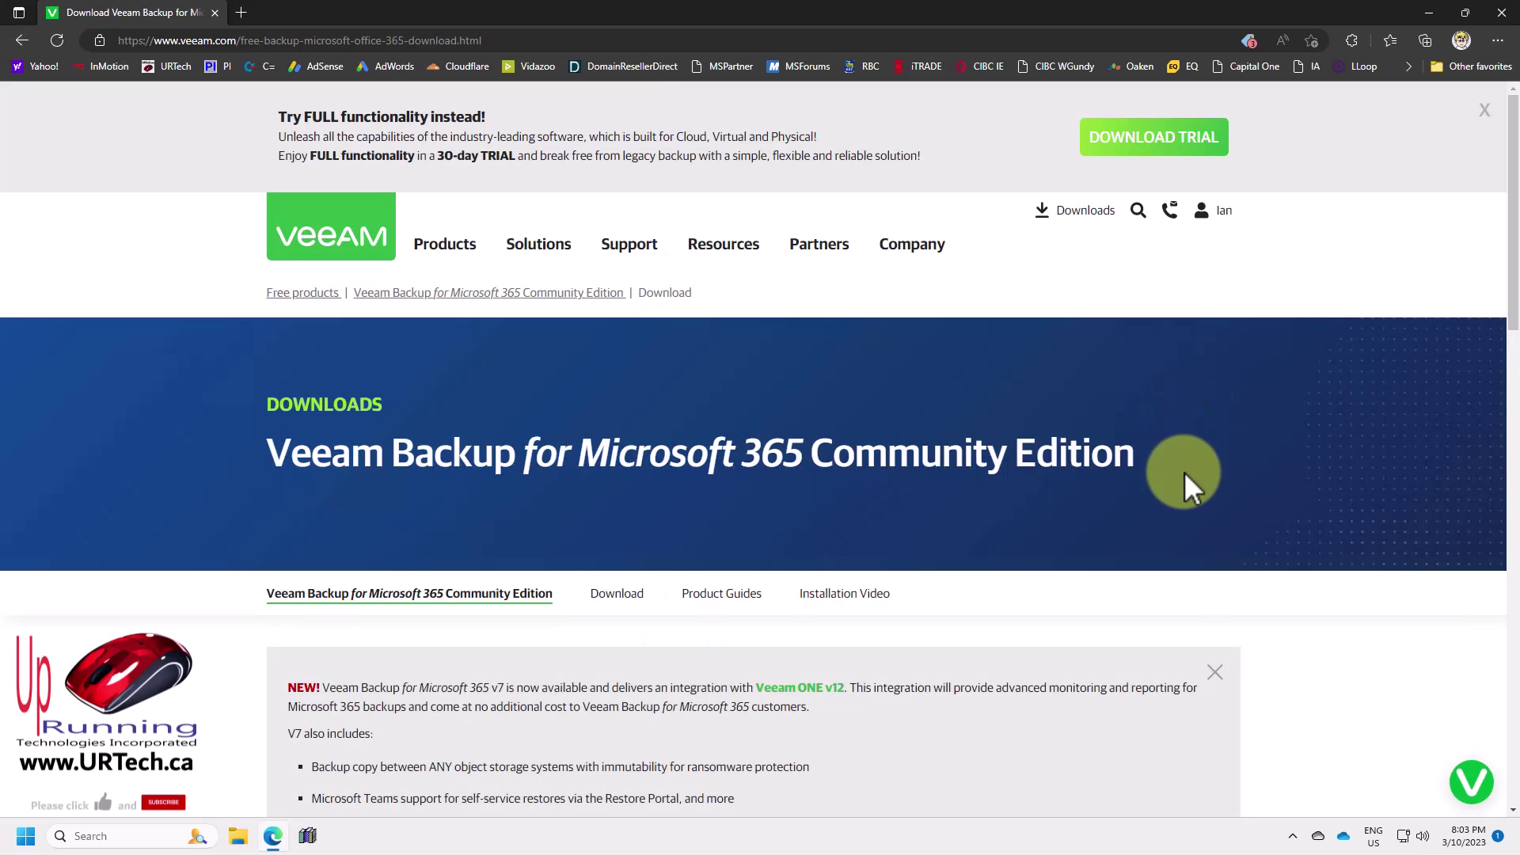
# Download the VeeamBackupMicrosoft365_7.0.0.2914 ISO, accept its license, and mount it as drive F:
pyautogui.scroll(-8, 1172, 475)
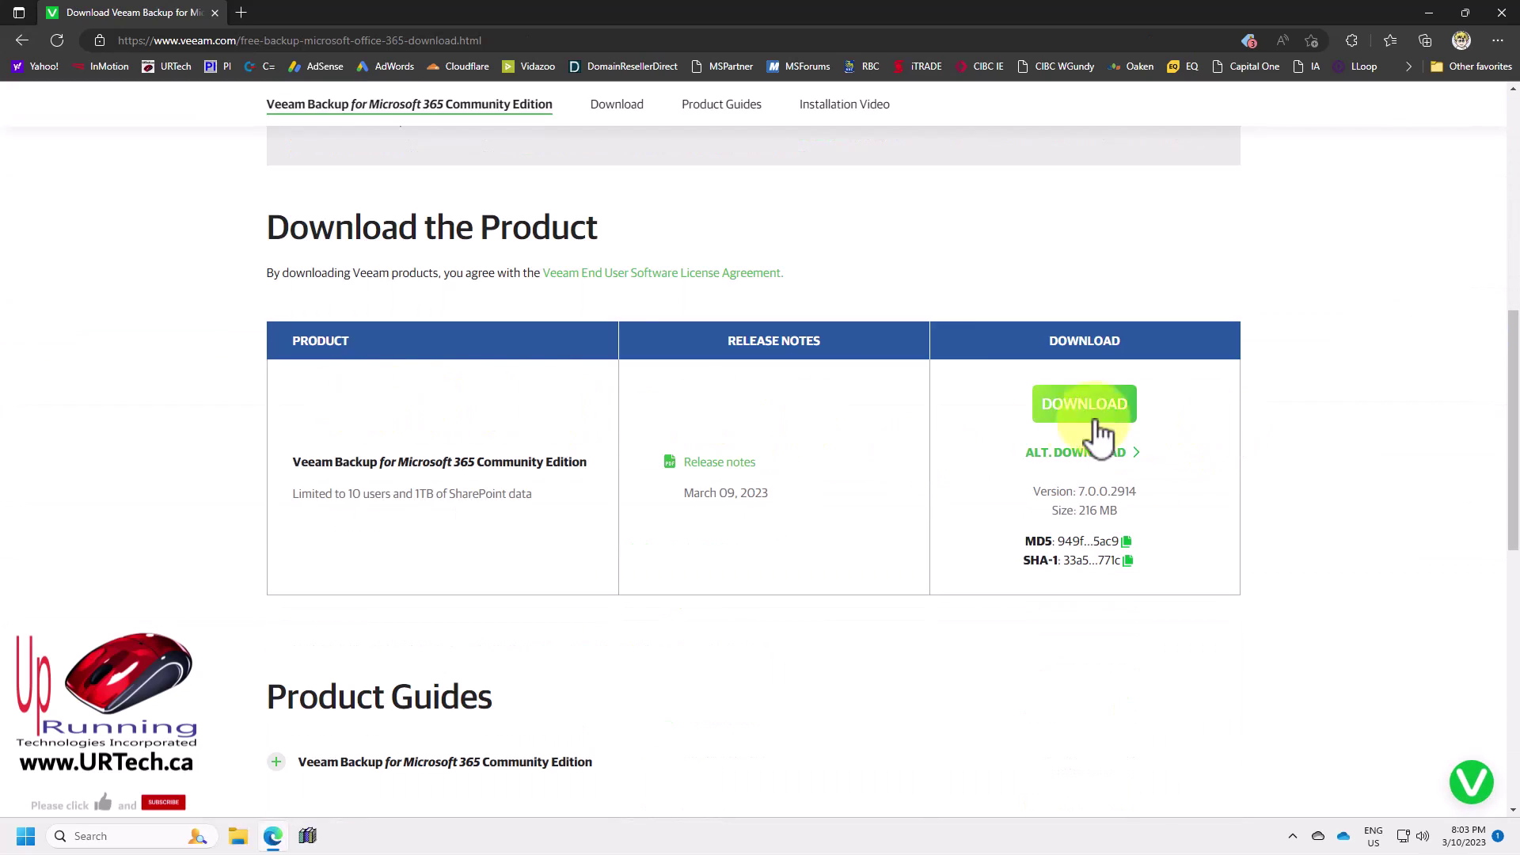
pyautogui.click(1086, 406)
pyautogui.click(419, 580)
pyautogui.click(1081, 630)
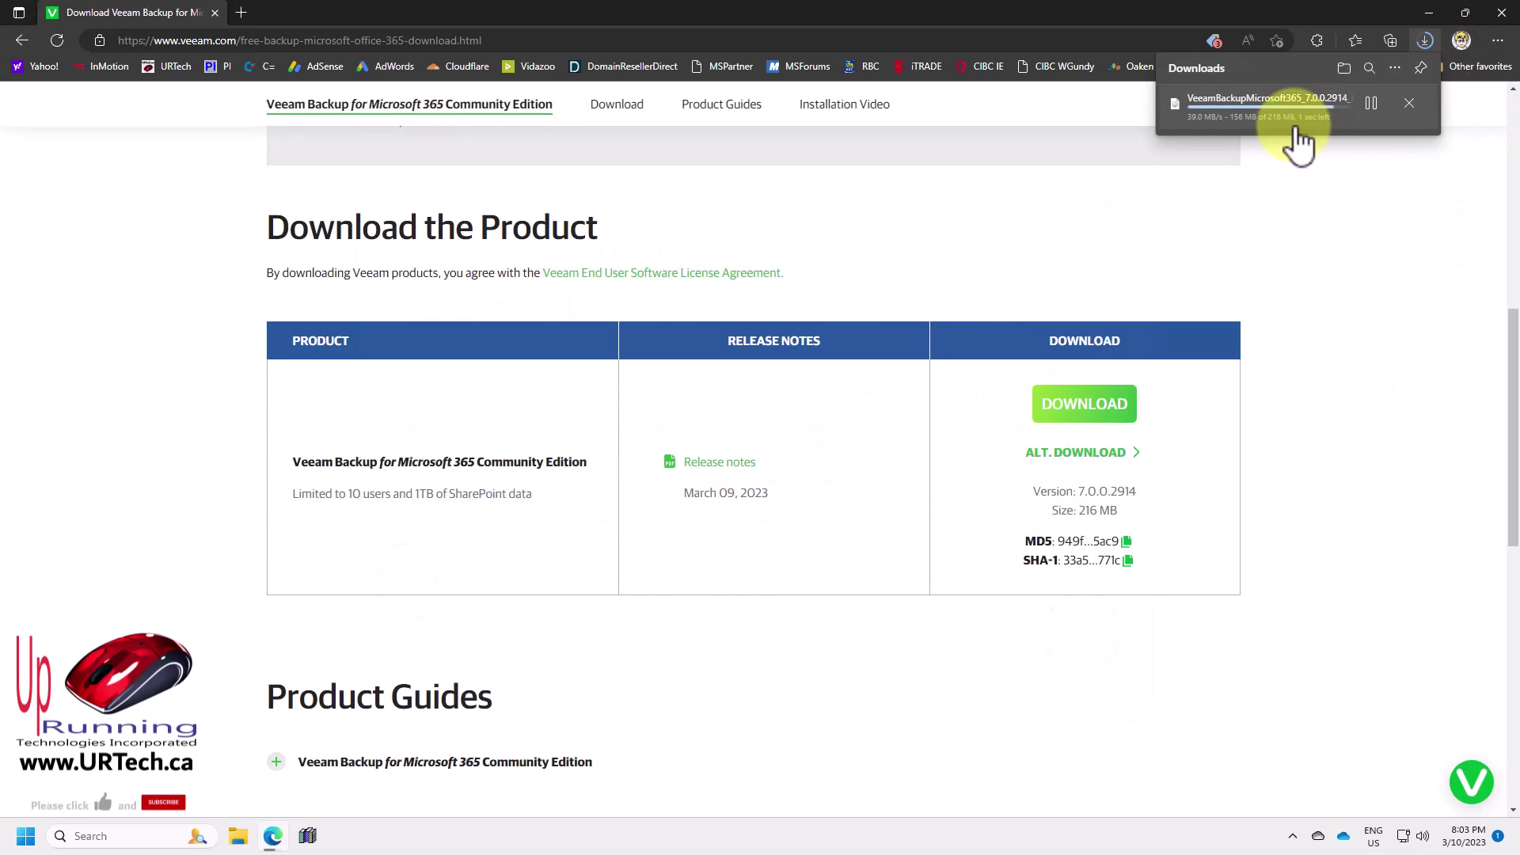
pyautogui.click(1203, 112)
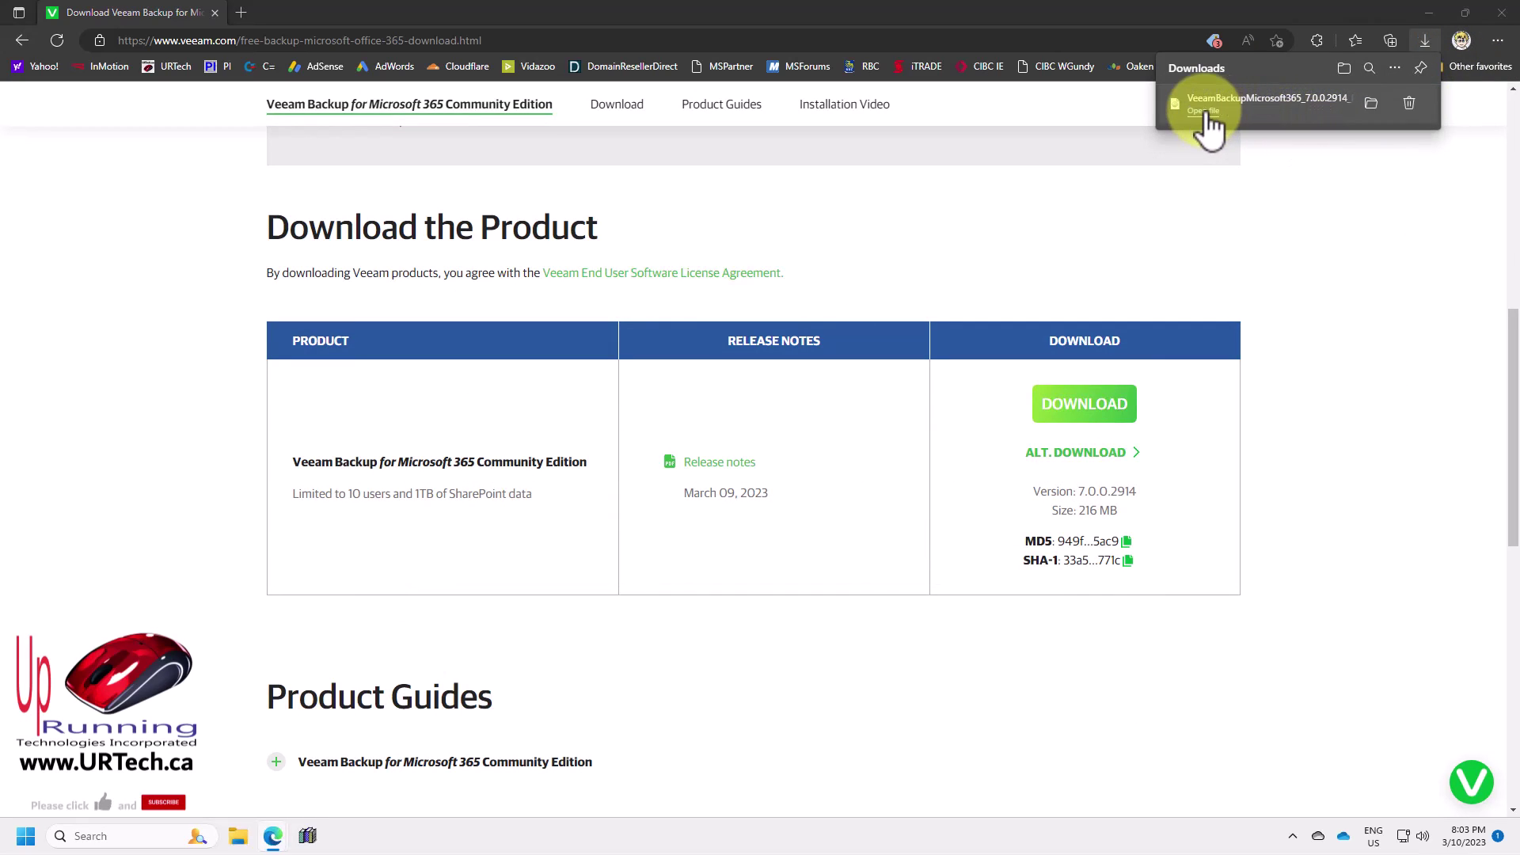
pyautogui.click(812, 432)
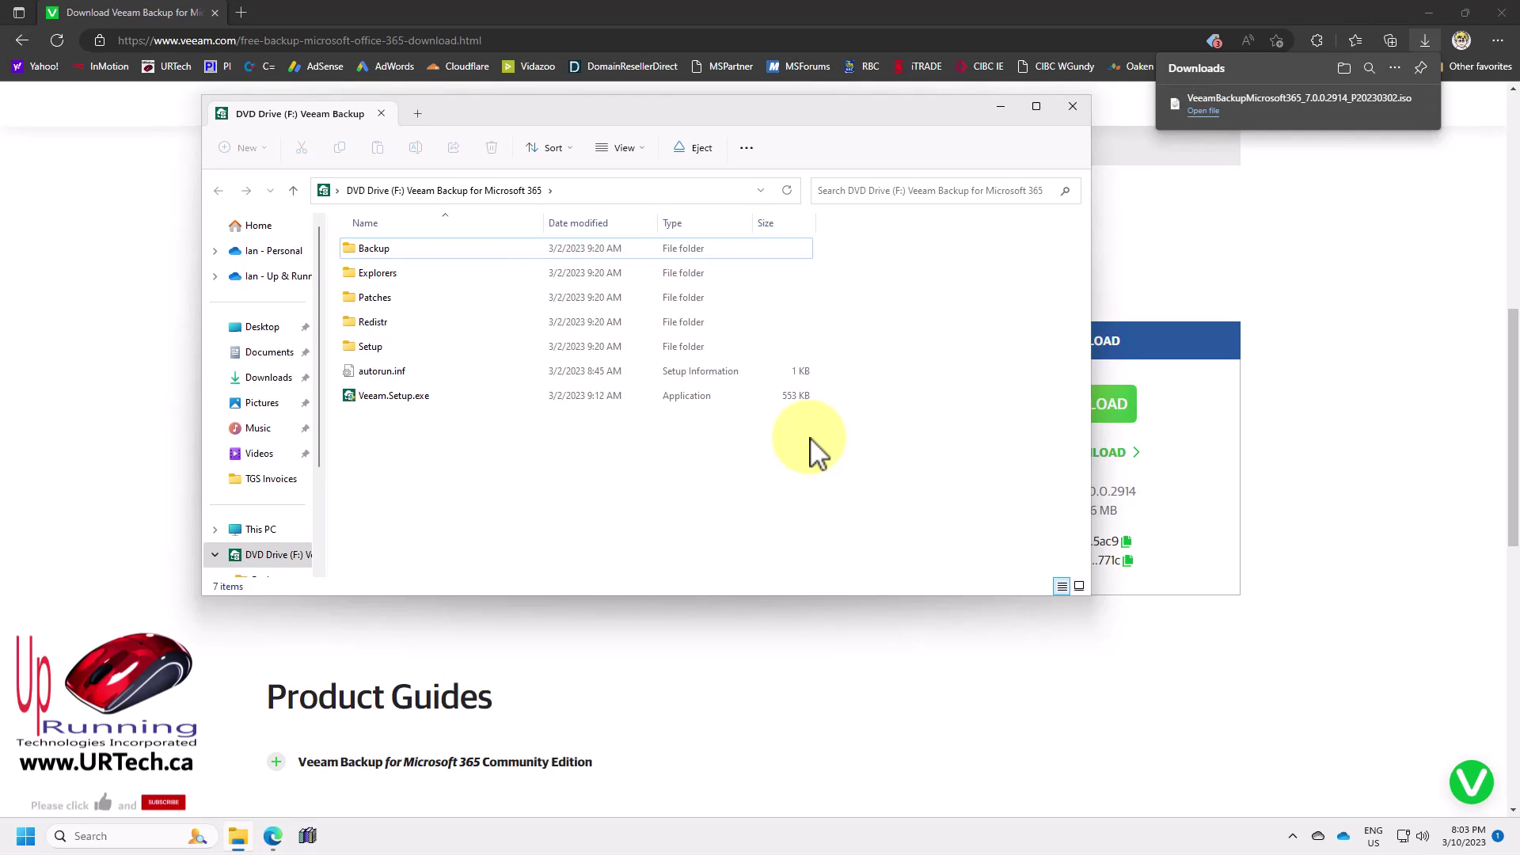
# Run Veeam.Setup.exe as admin, choose Veeam Backup for Microsoft 365, and accept its license
pyautogui.doubleClick(388, 397)
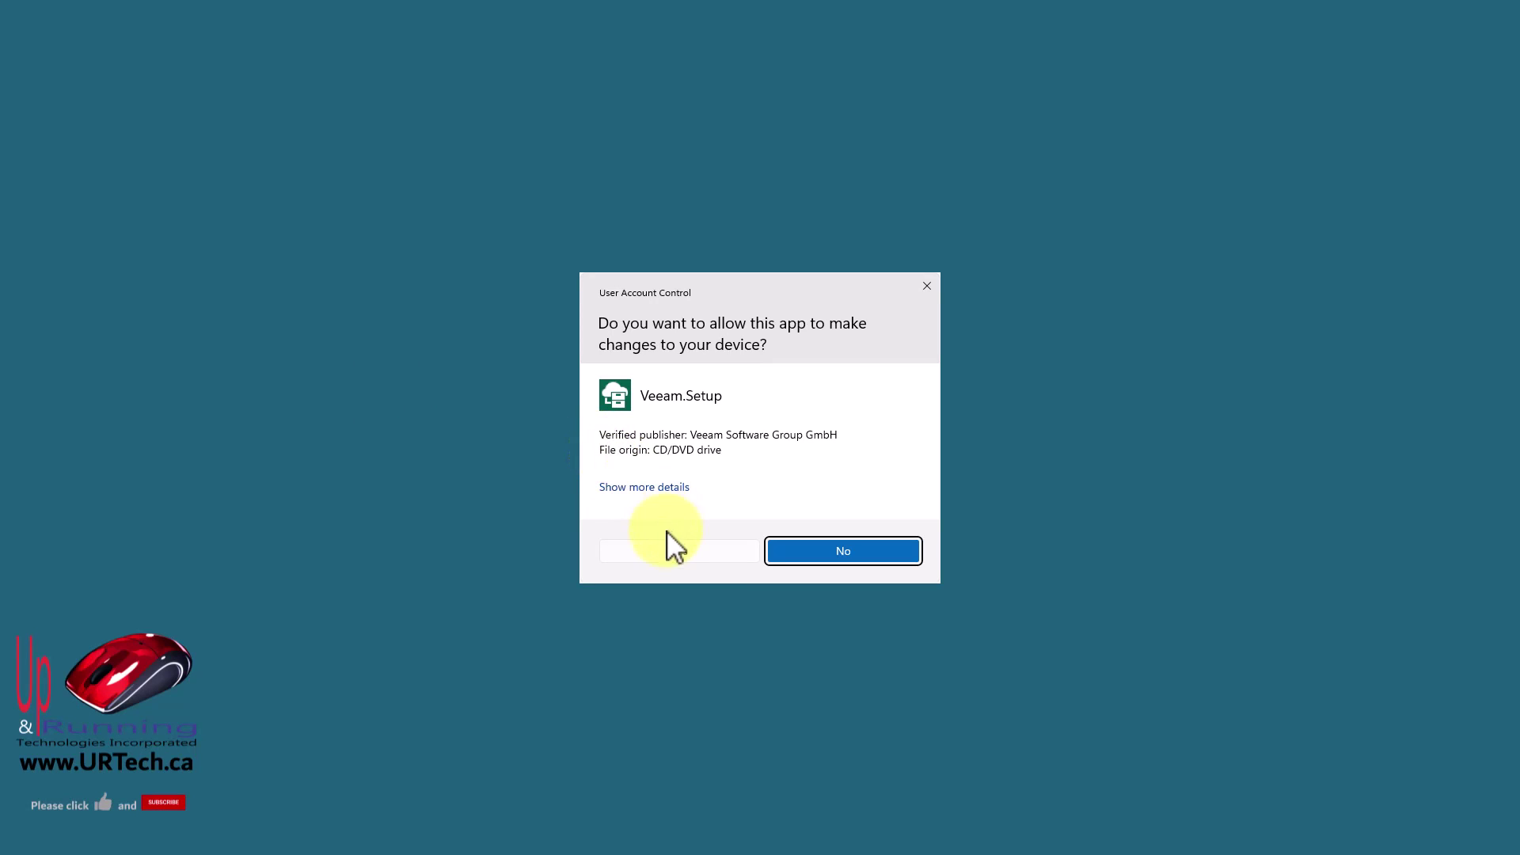
pyautogui.click(677, 552)
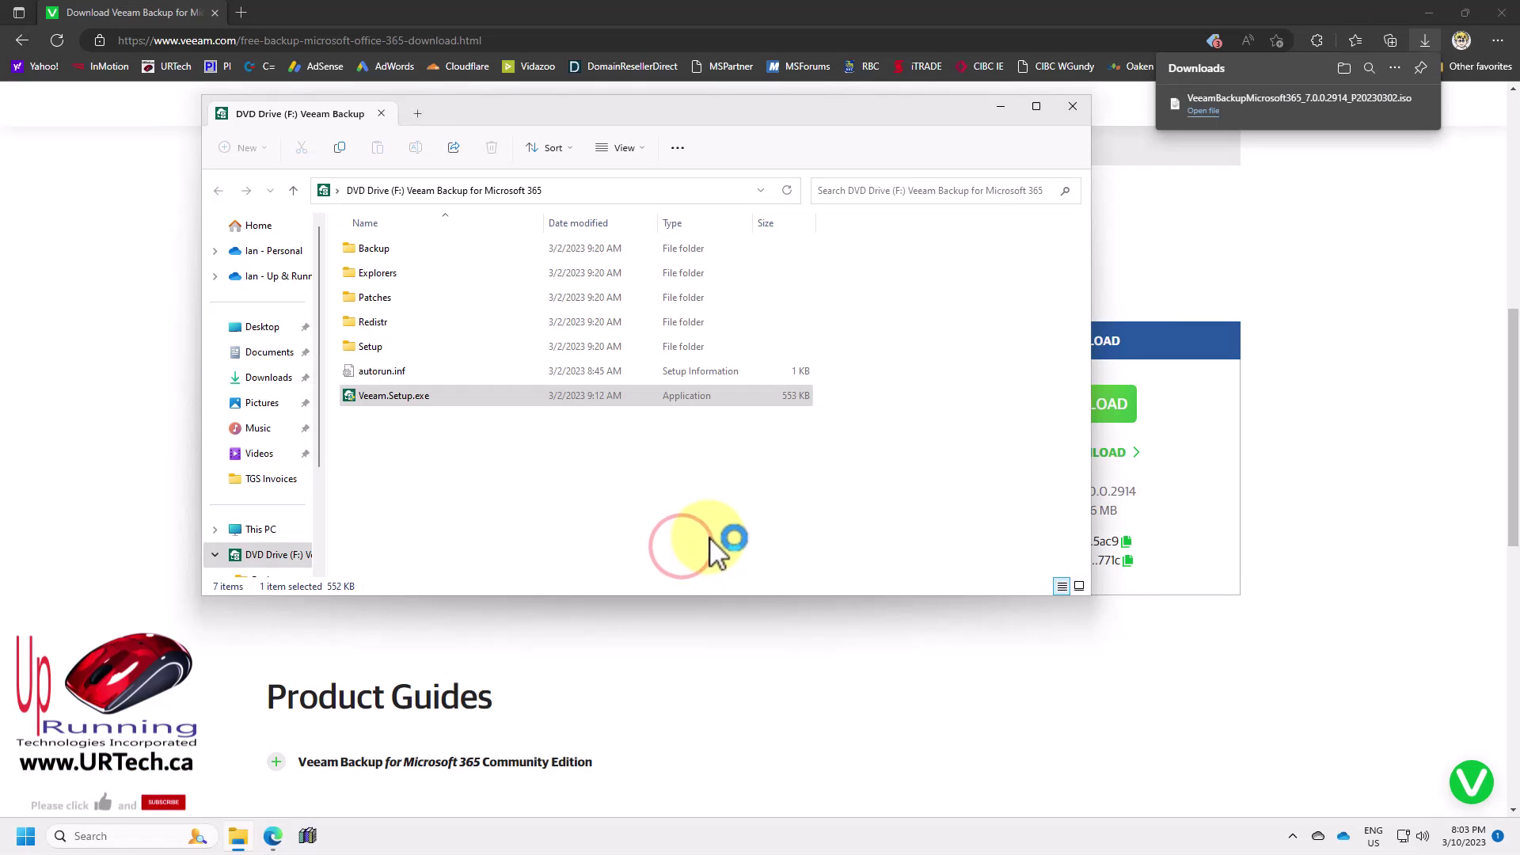
pyautogui.click(1070, 107)
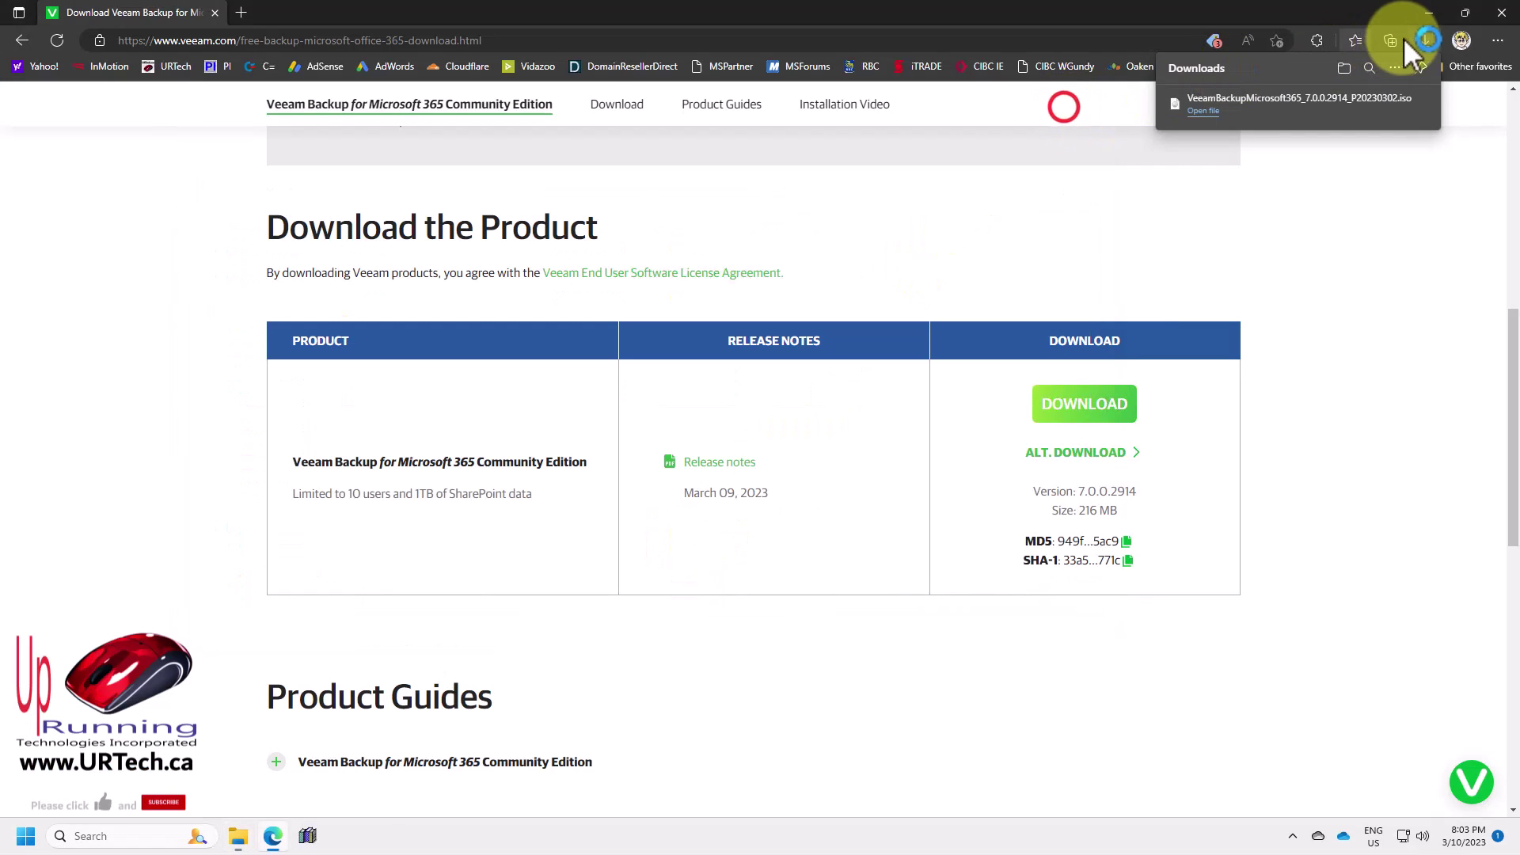
pyautogui.click(1499, 17)
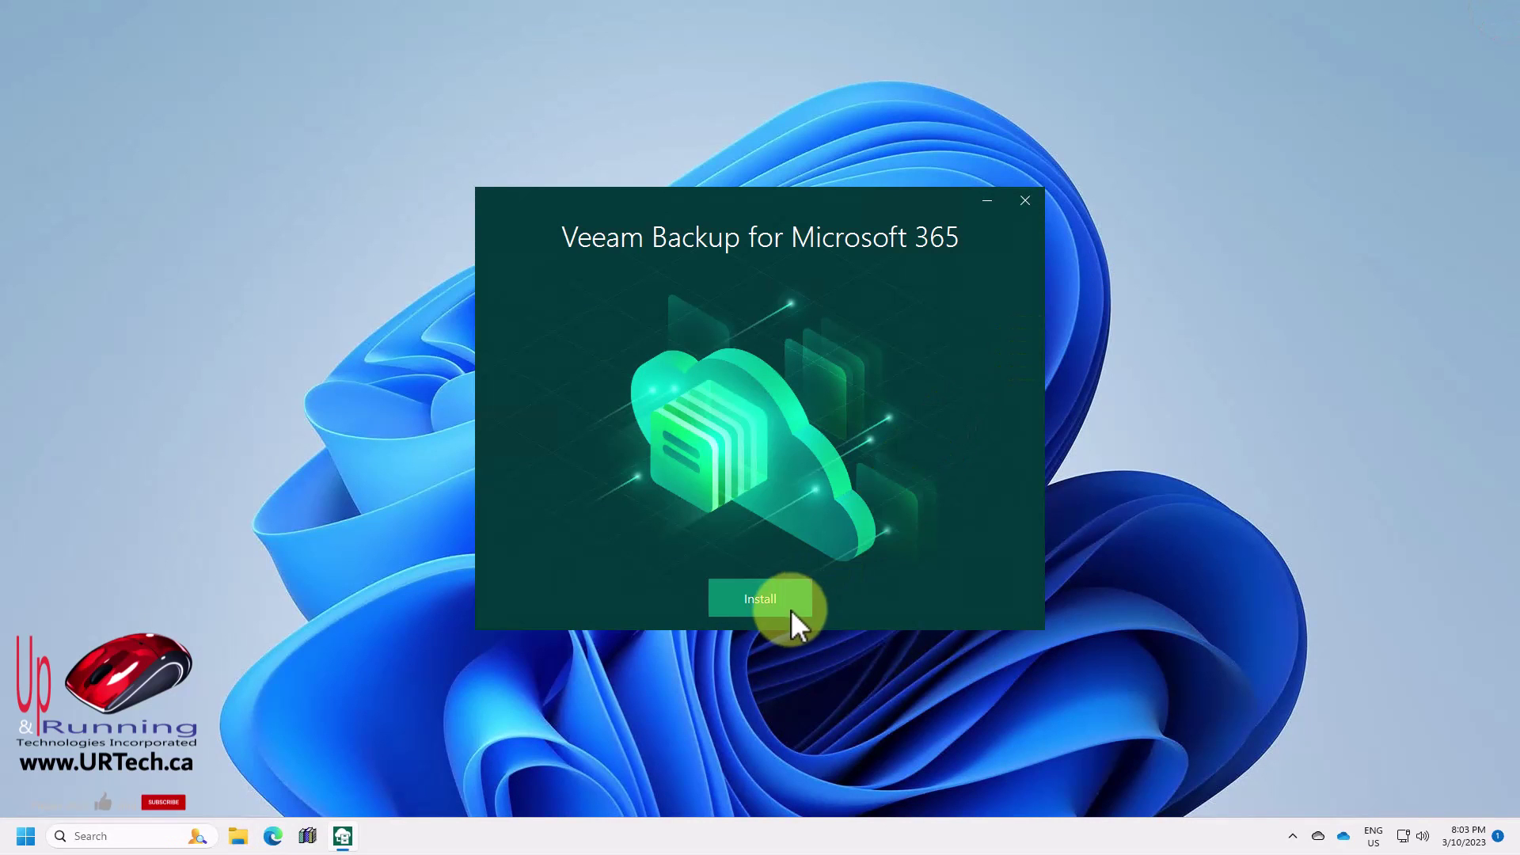
pyautogui.click(764, 602)
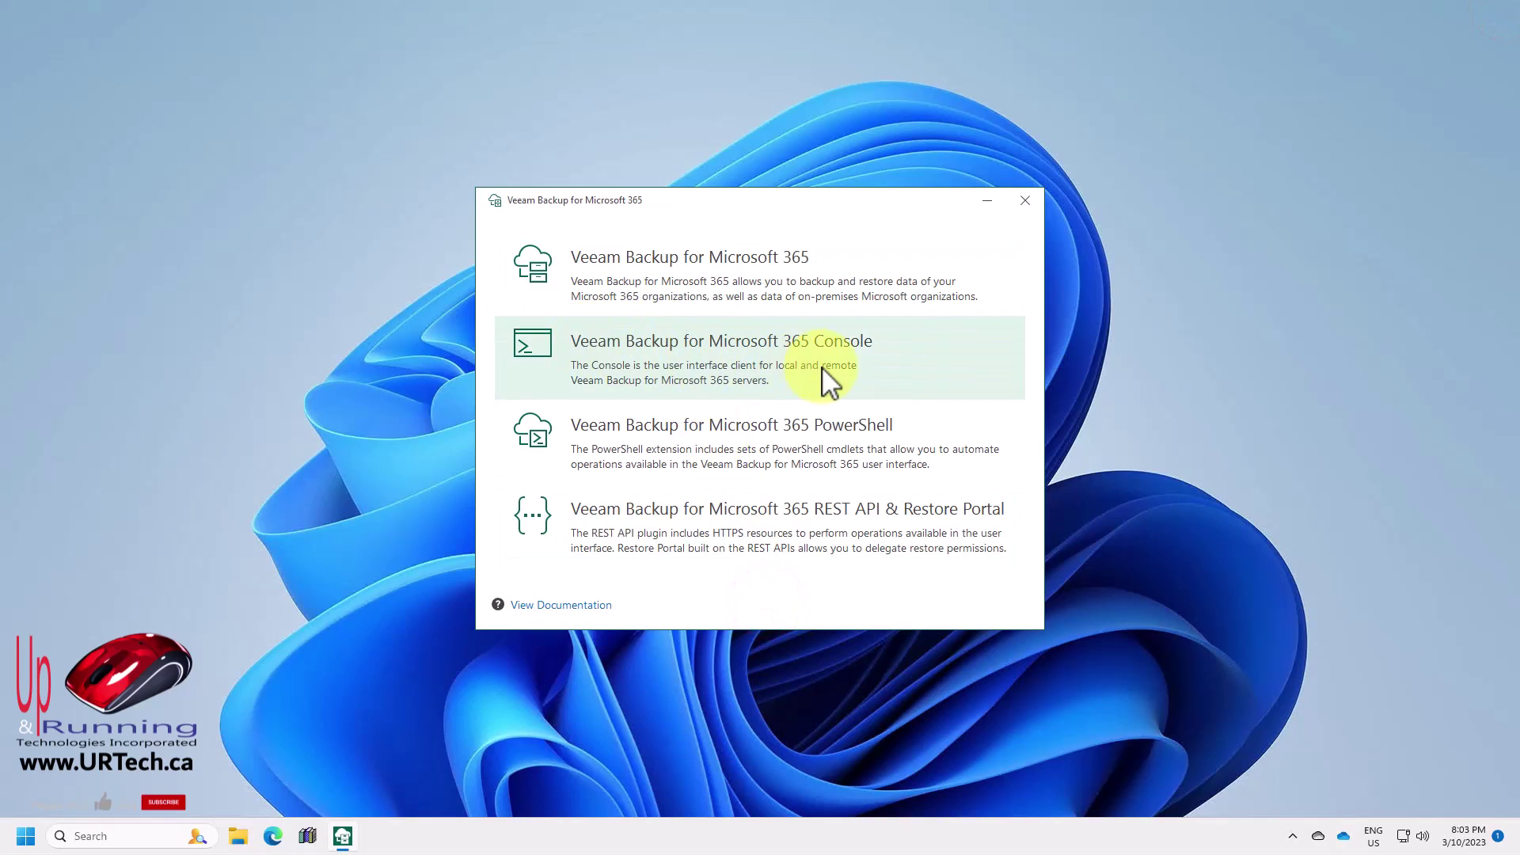
pyautogui.click(653, 274)
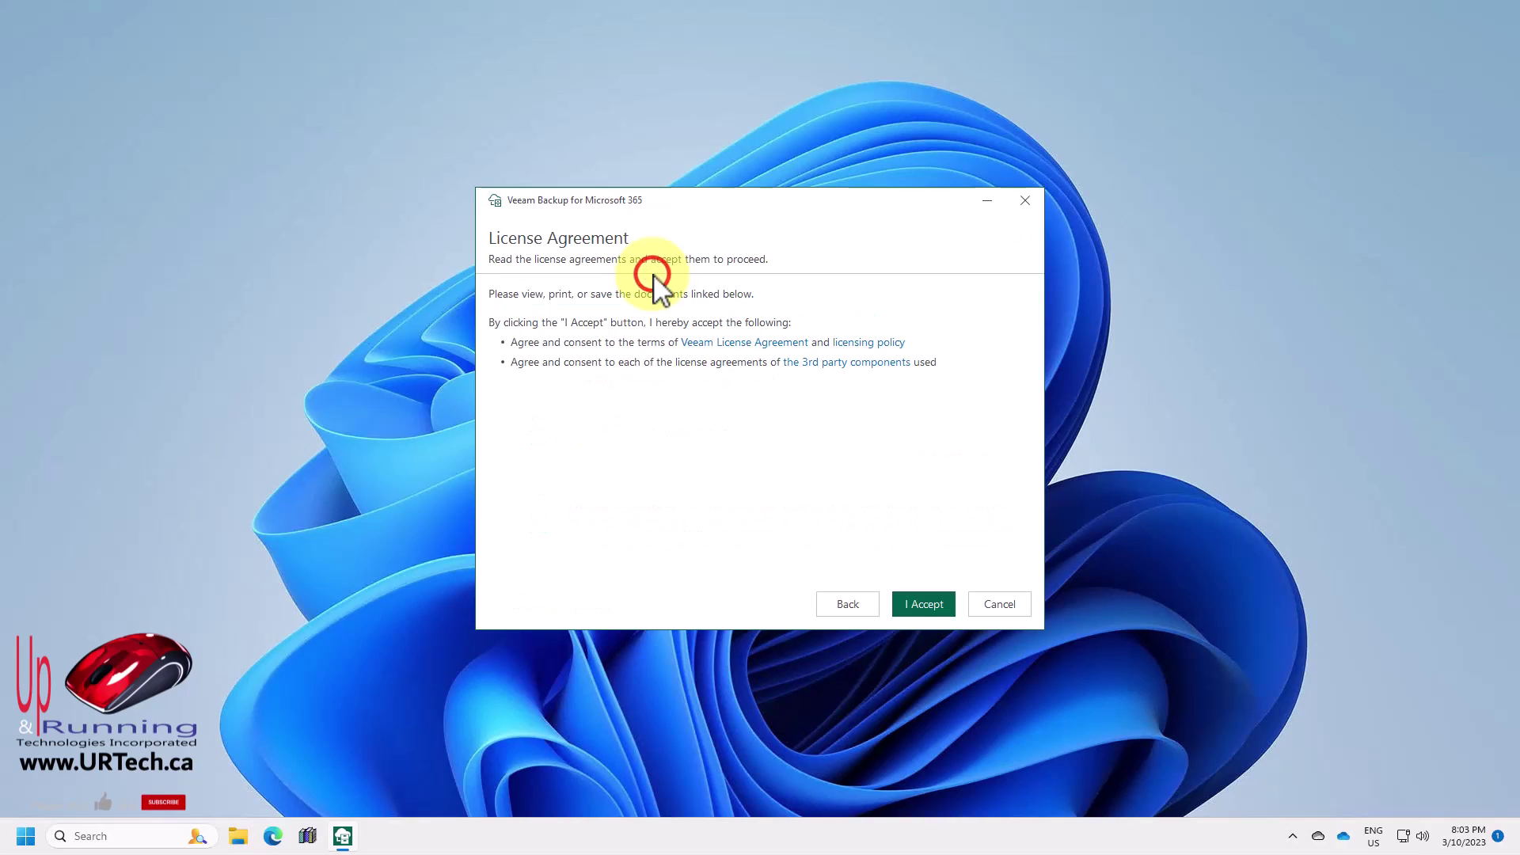
pyautogui.click(921, 606)
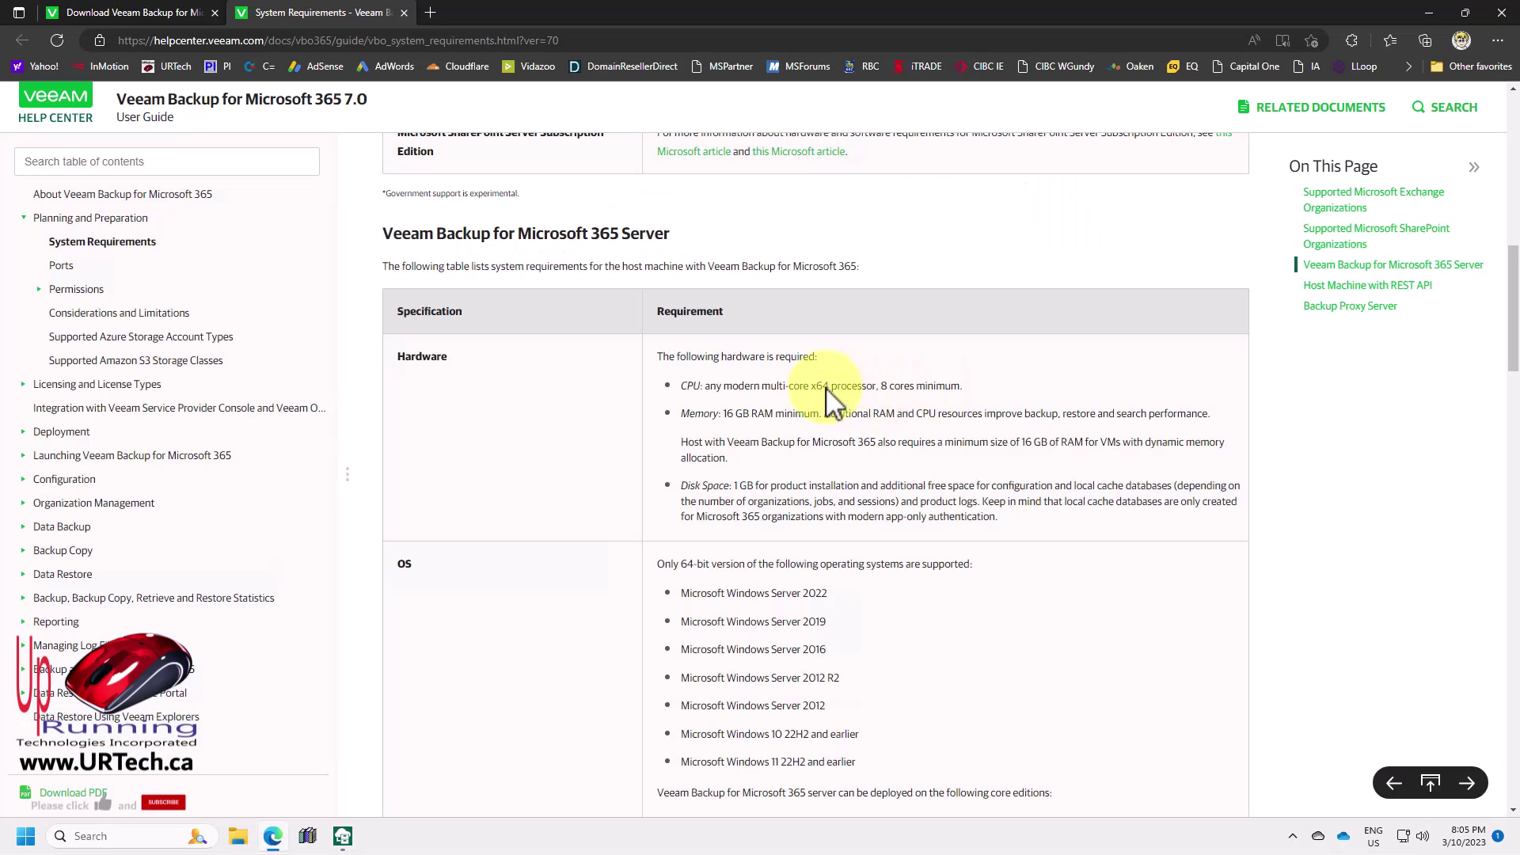
# Highlight the 16 GB RAM and 8-core minimum requirements, then return to the configuration check
pyautogui.click(722, 420)
pyautogui.moveTo(807, 417); pyautogui.dragTo(720, 417)
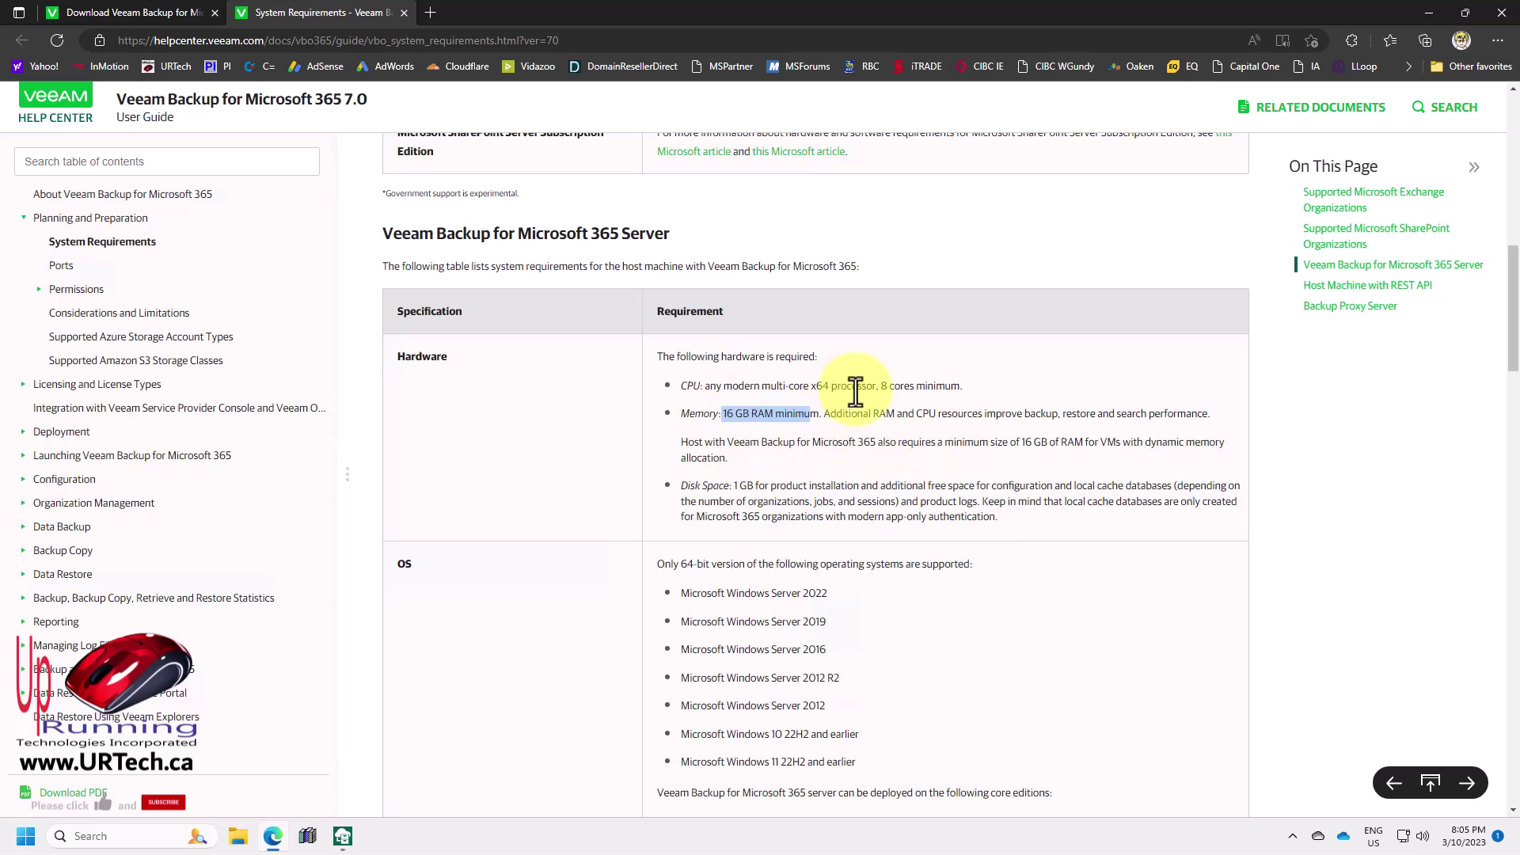
pyautogui.moveTo(872, 387); pyautogui.dragTo(946, 387)
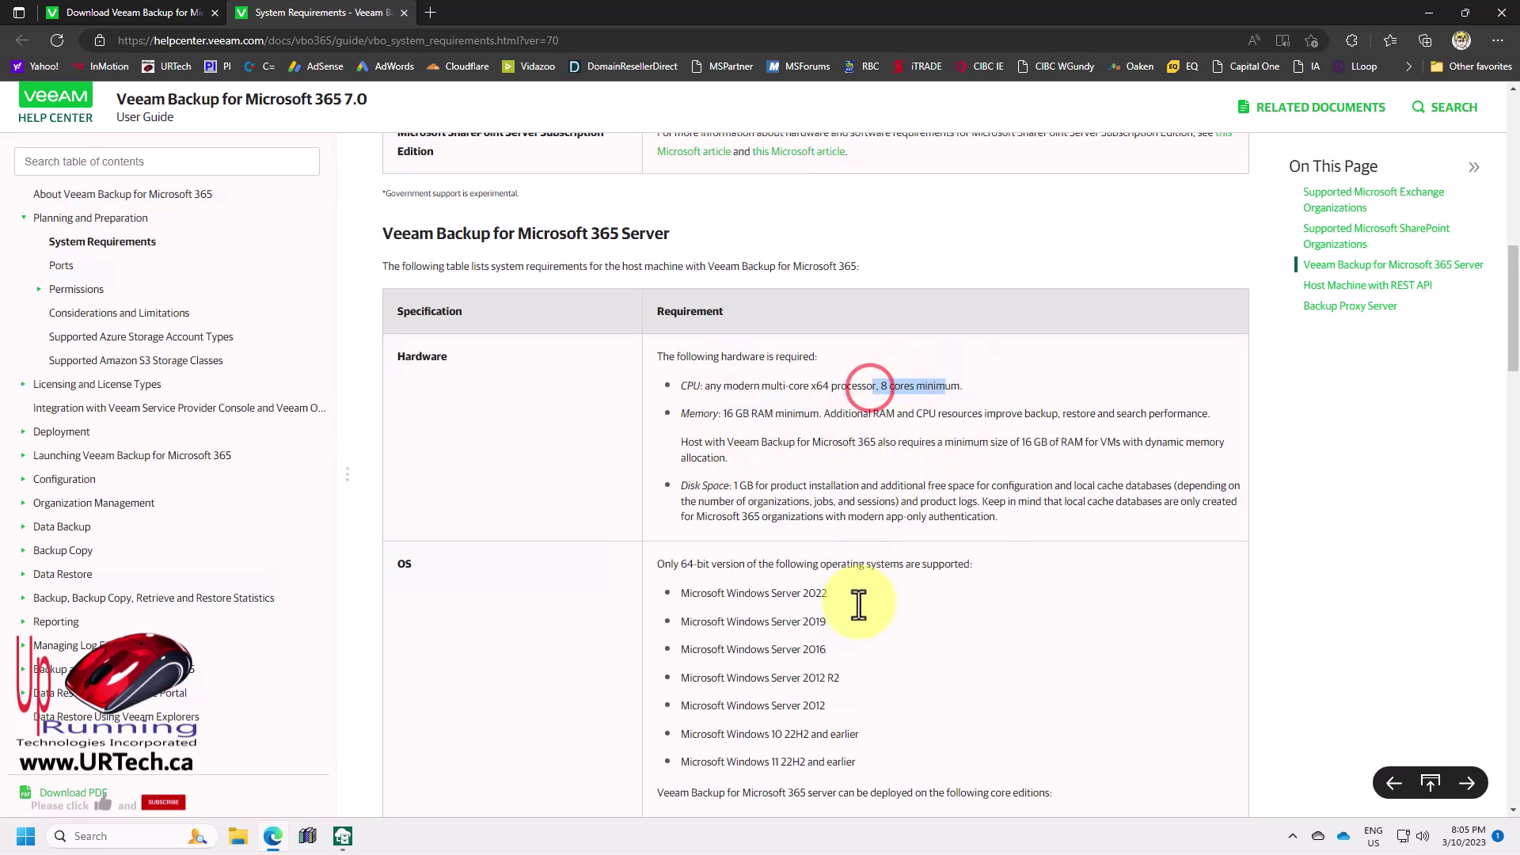
pyautogui.click(341, 834)
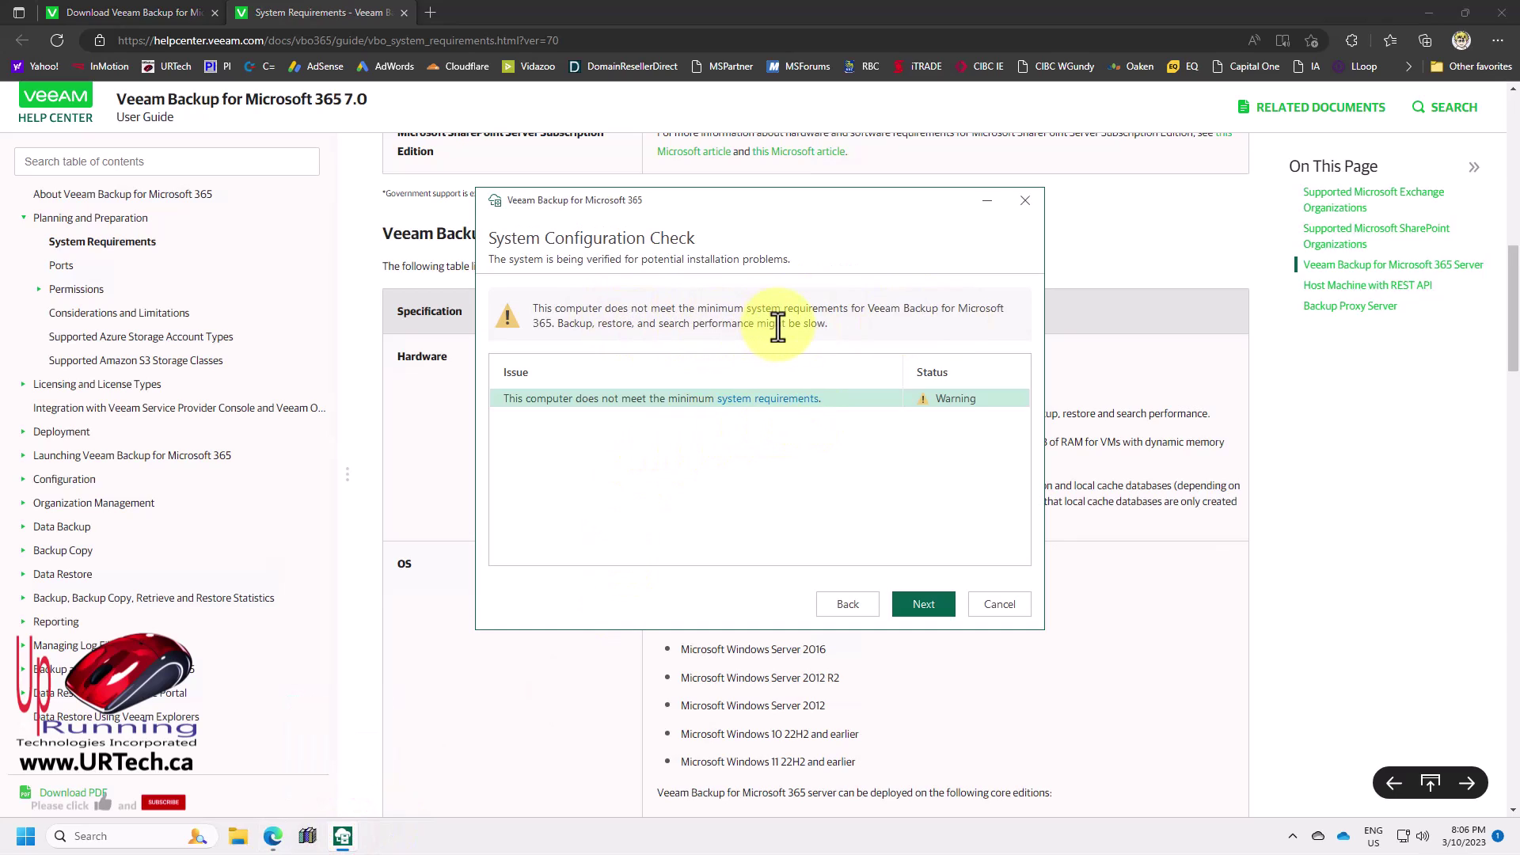
# Proceed past the requirements warning, install to E:\Veeam, and finish the installer
pyautogui.click(920, 604)
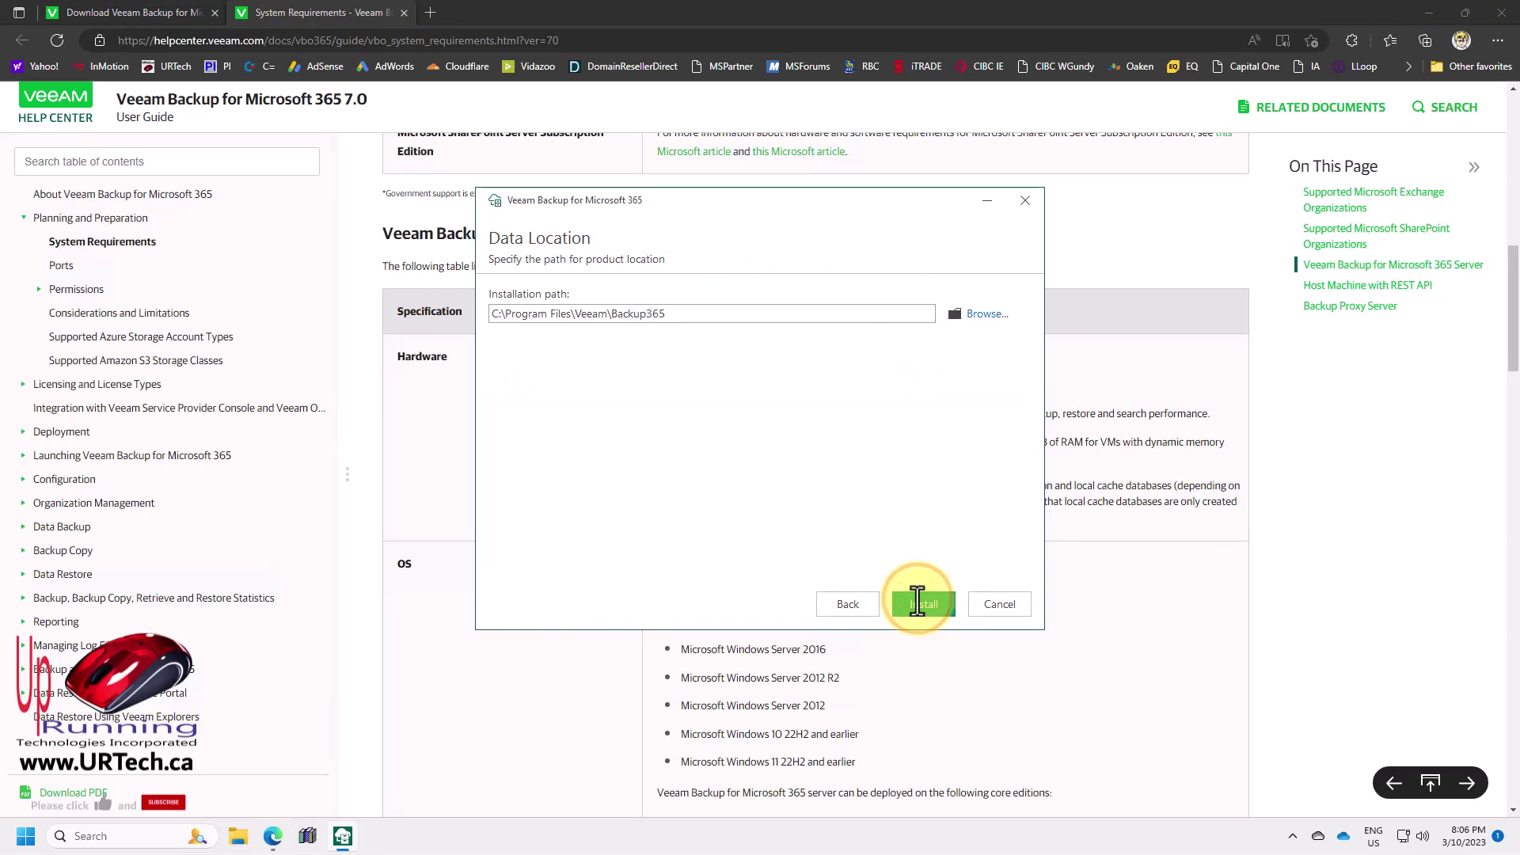
pyautogui.click(500, 313)
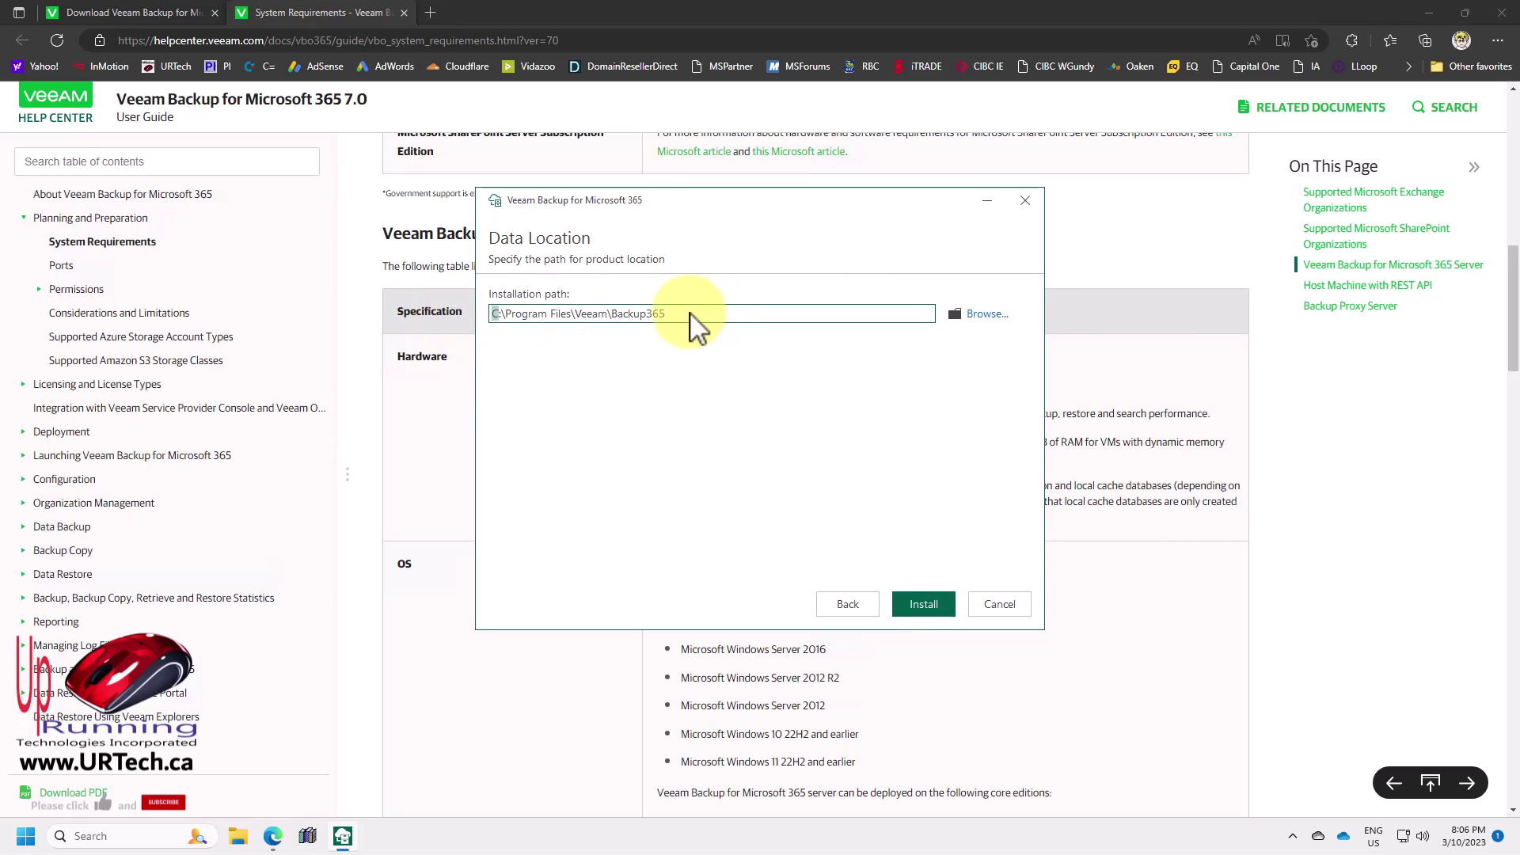
pyautogui.moveTo(678, 315); pyautogui.dragTo(515, 309)
pyautogui.write('E:\\Veeam')
pyautogui.click(916, 600)
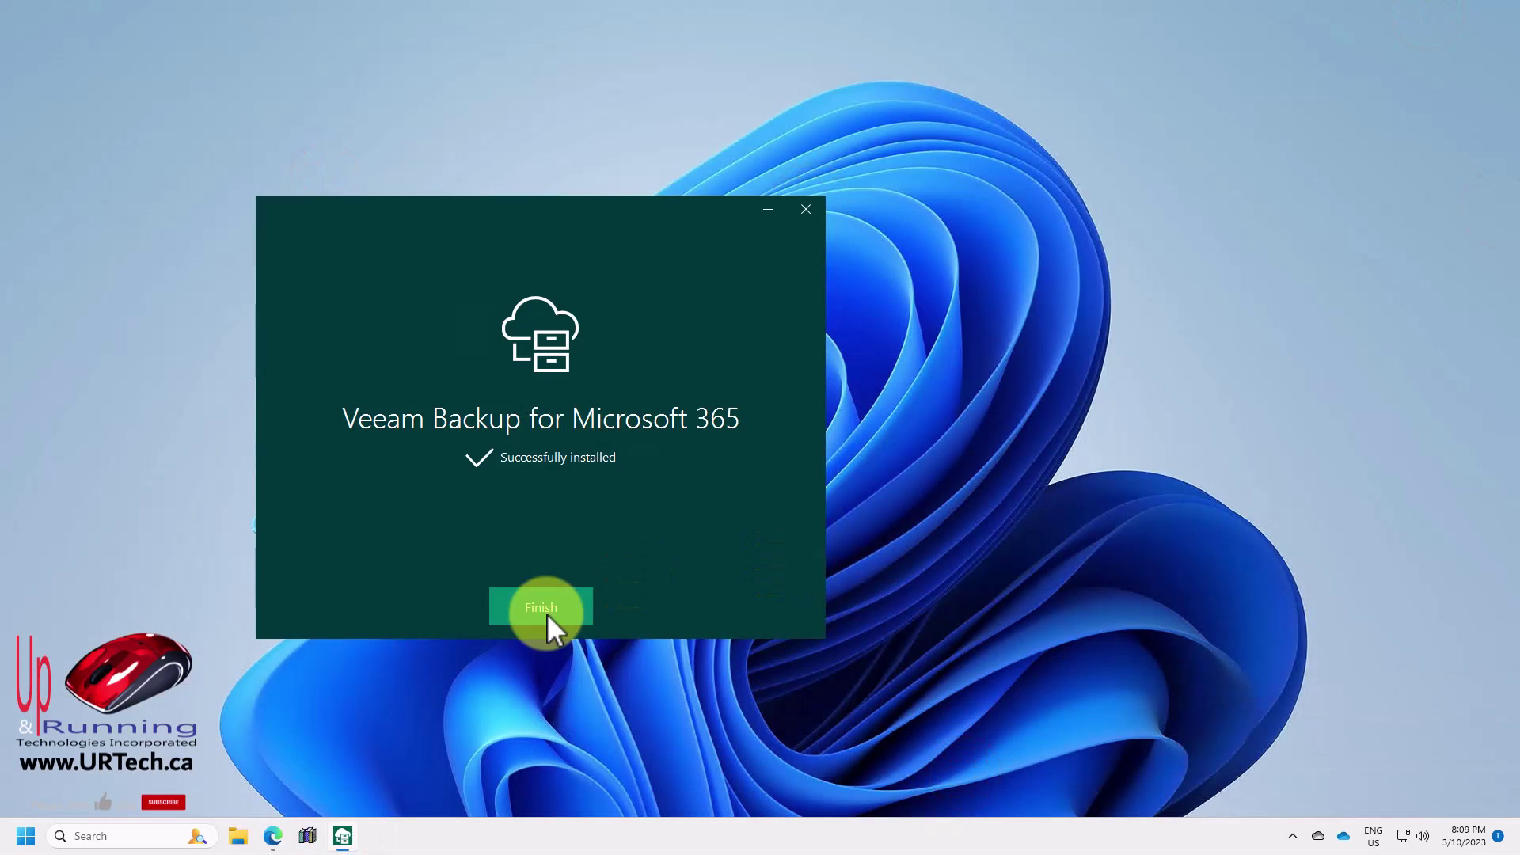
pyautogui.click(541, 608)
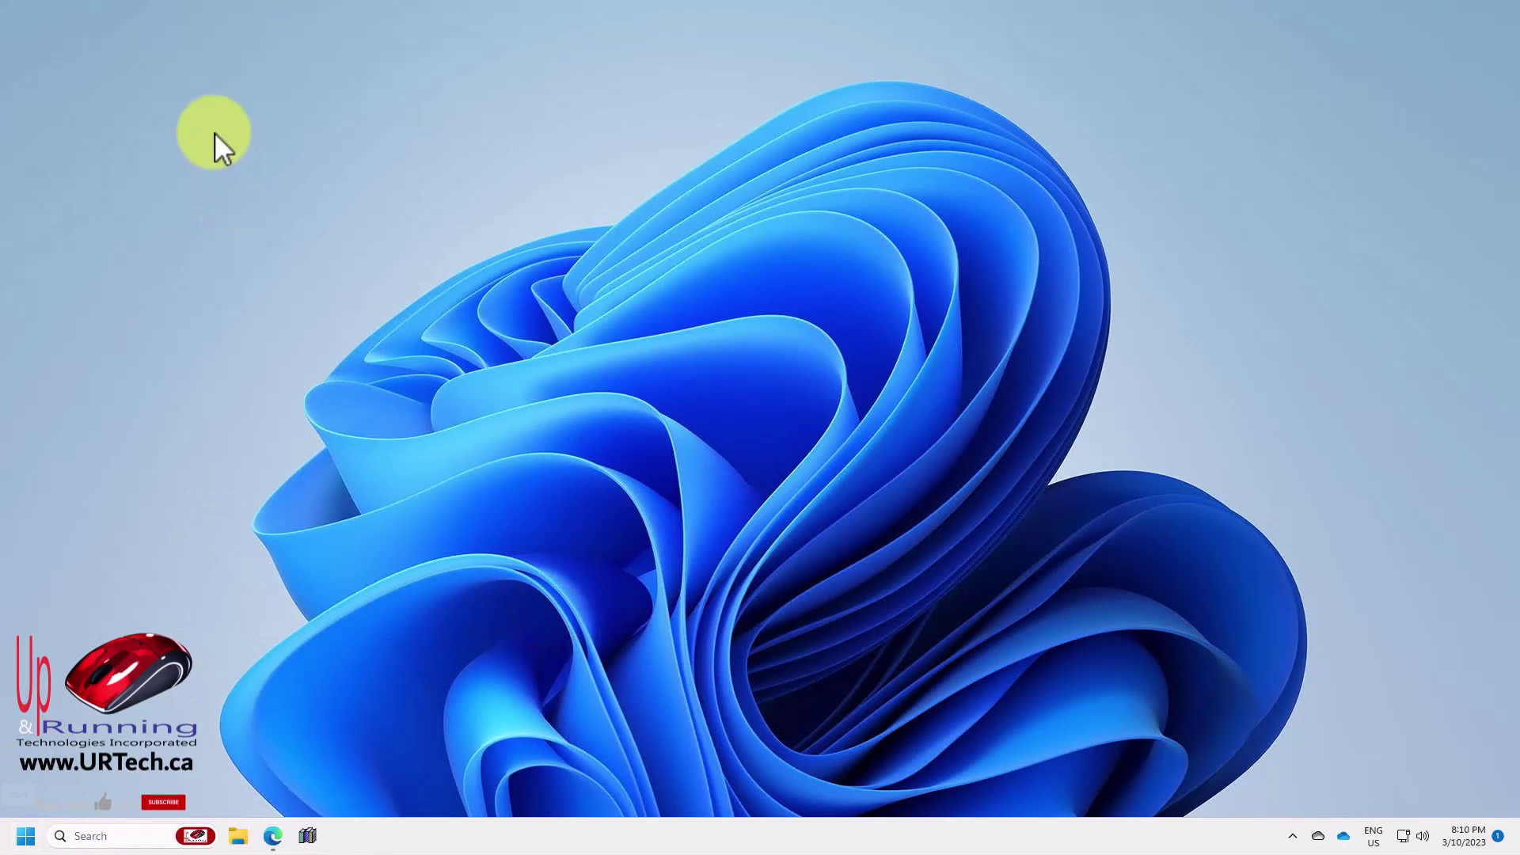
# Launch the Veeam console from Start, connect to 127.0.0.1, and decline installing a license
pyautogui.click(25, 837)
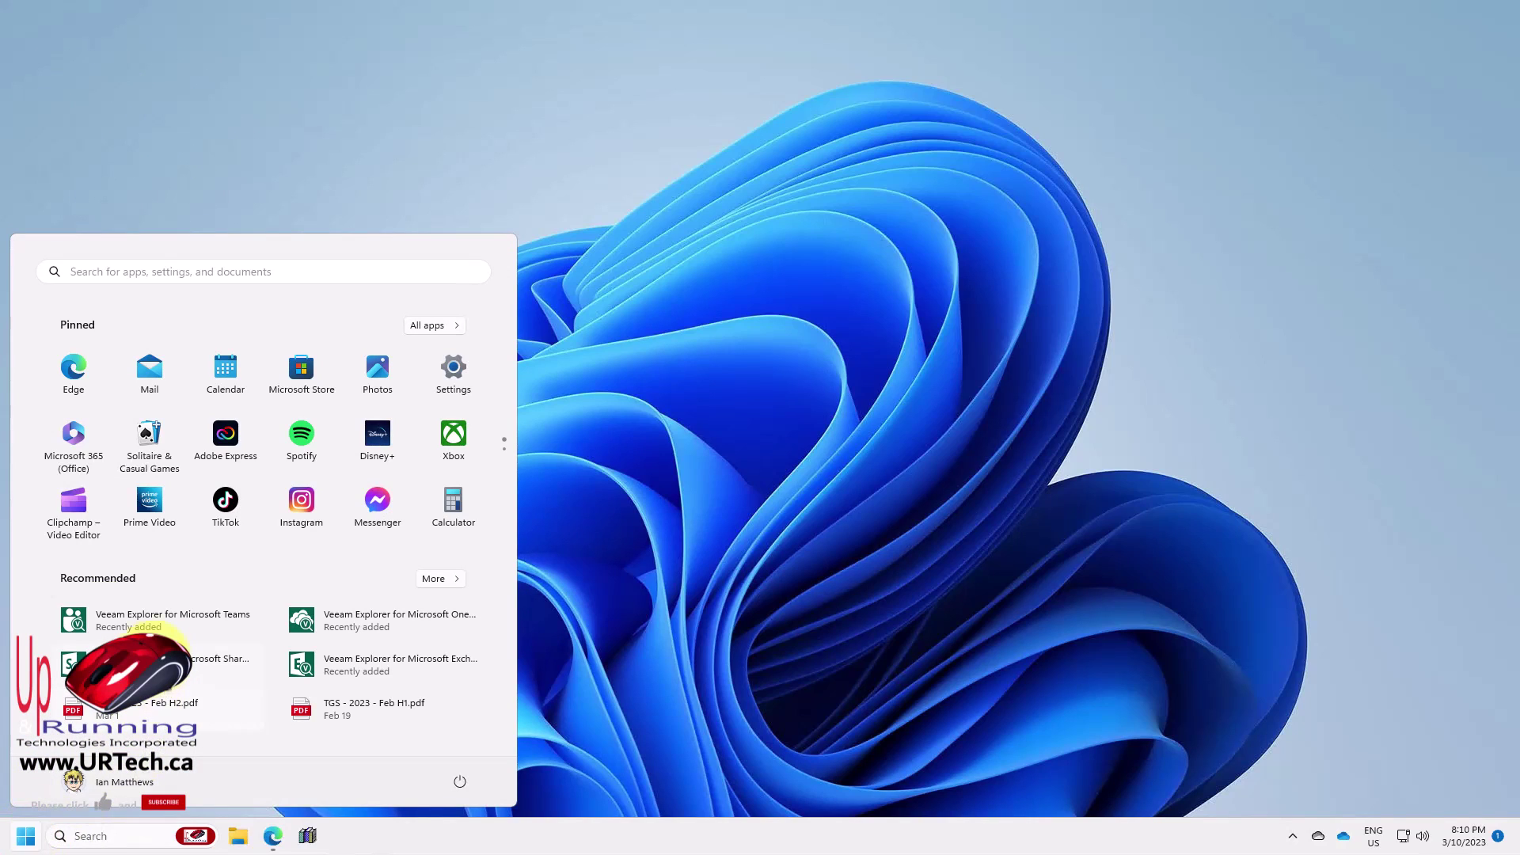
pyautogui.write('veeam')
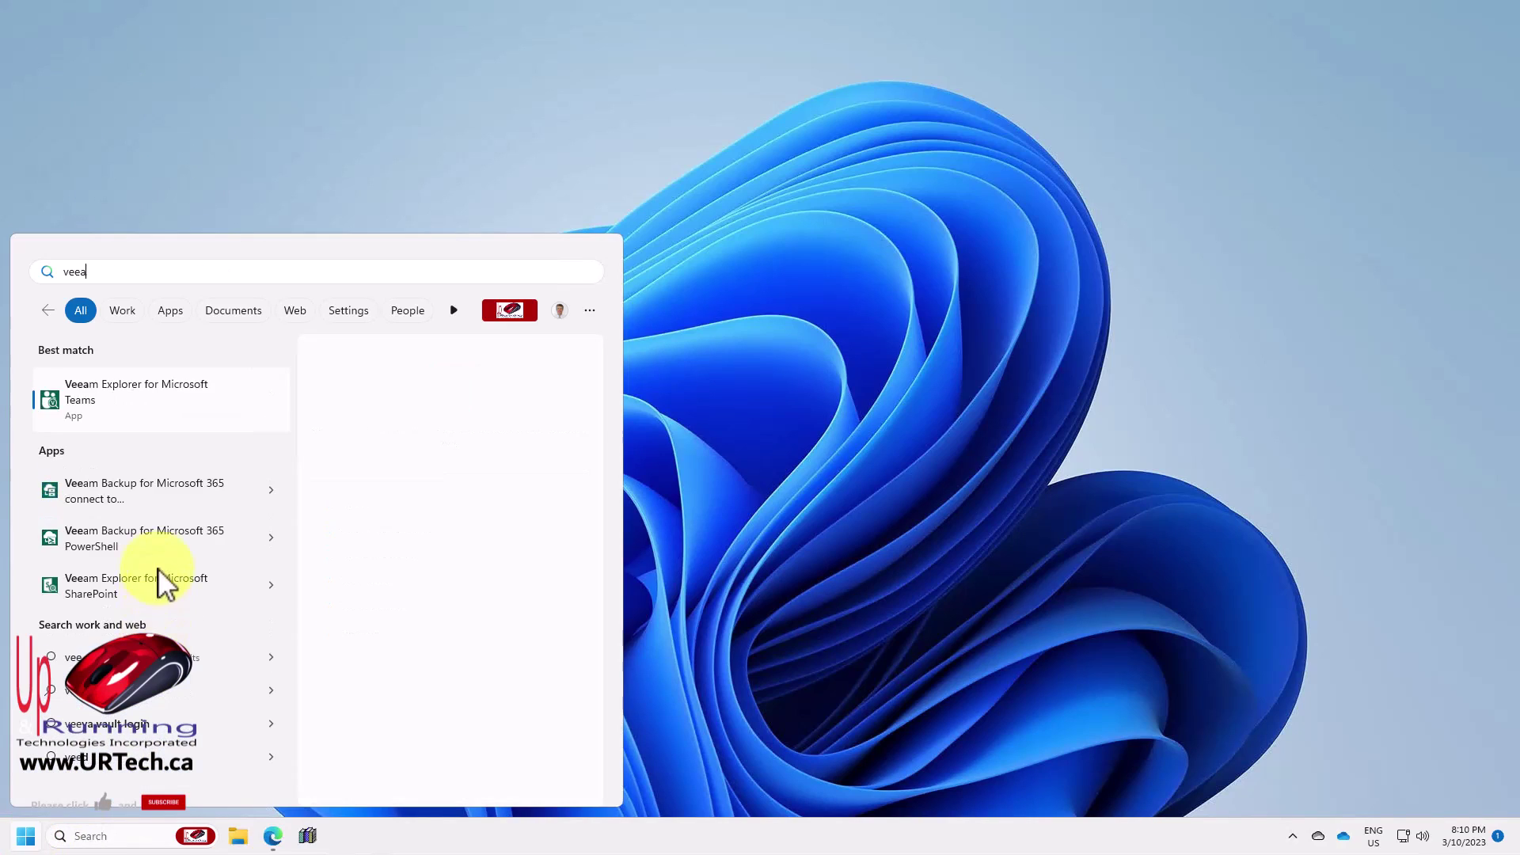
pyautogui.click(163, 506)
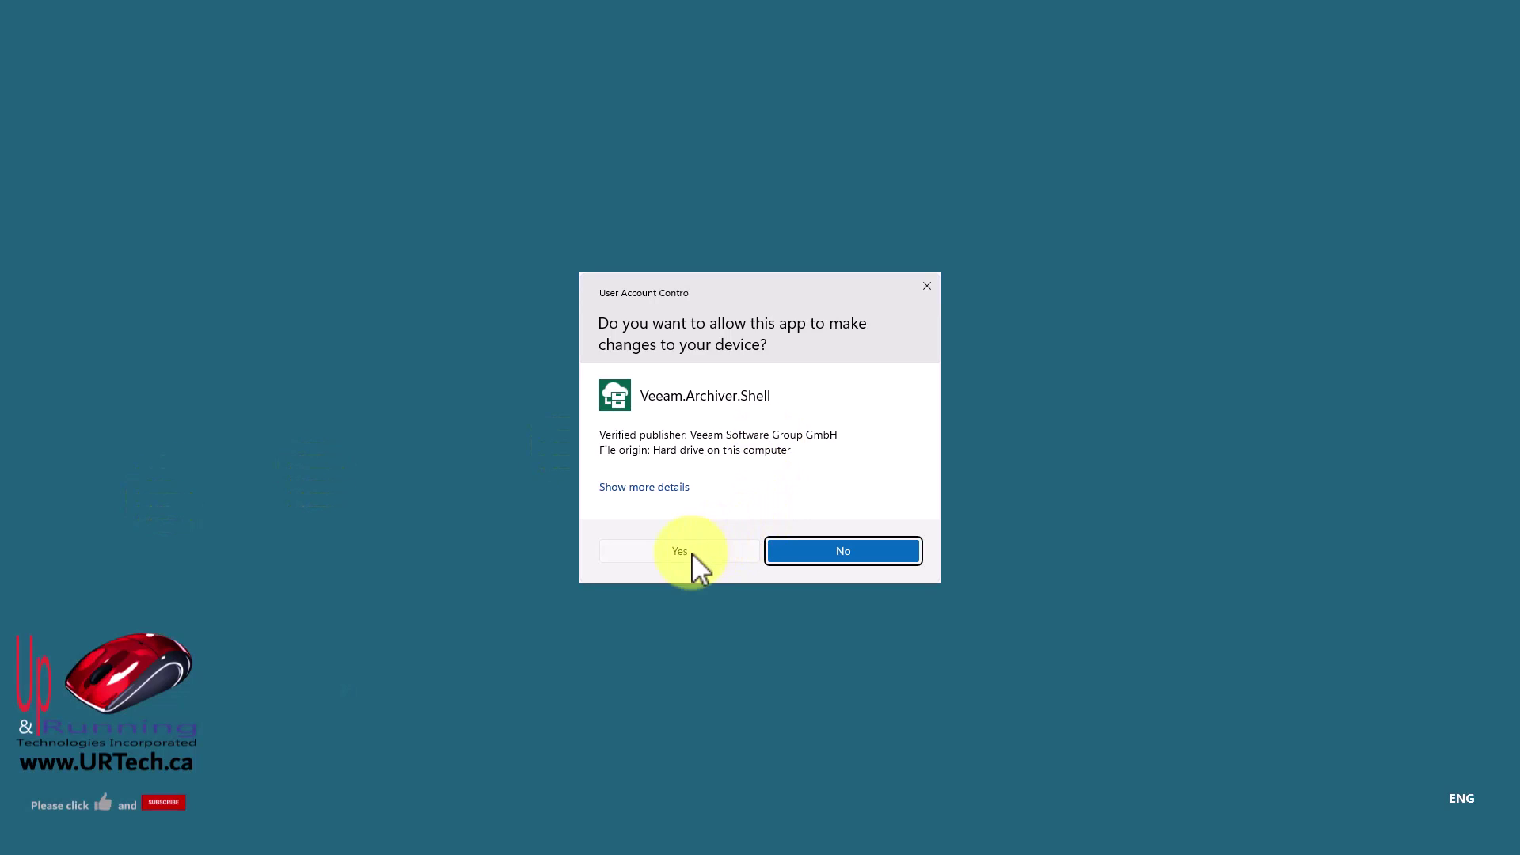
pyautogui.click(691, 552)
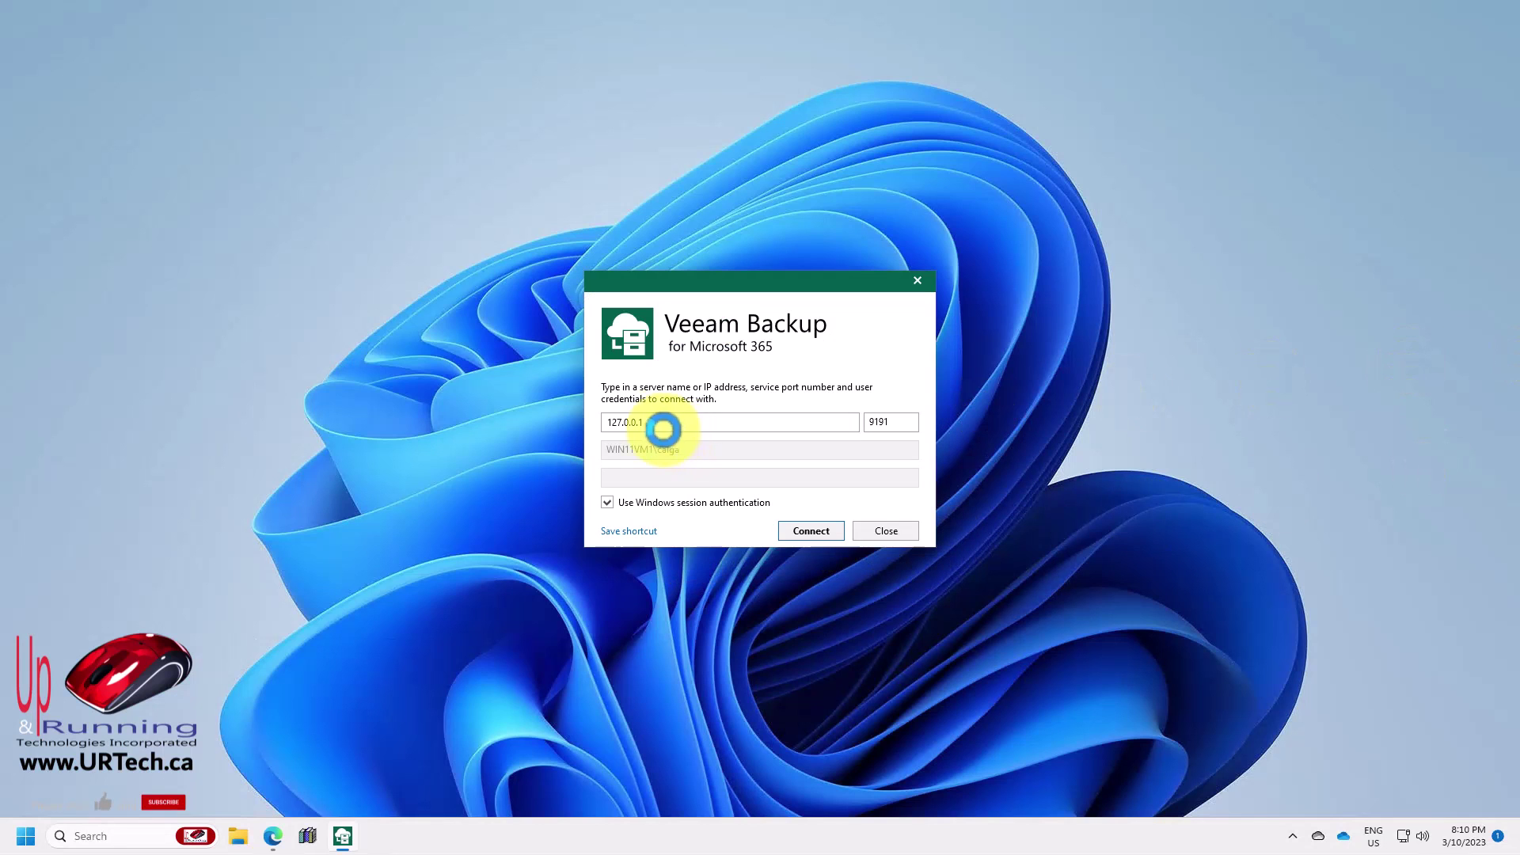
pyautogui.moveTo(645, 421); pyautogui.dragTo(515, 422)
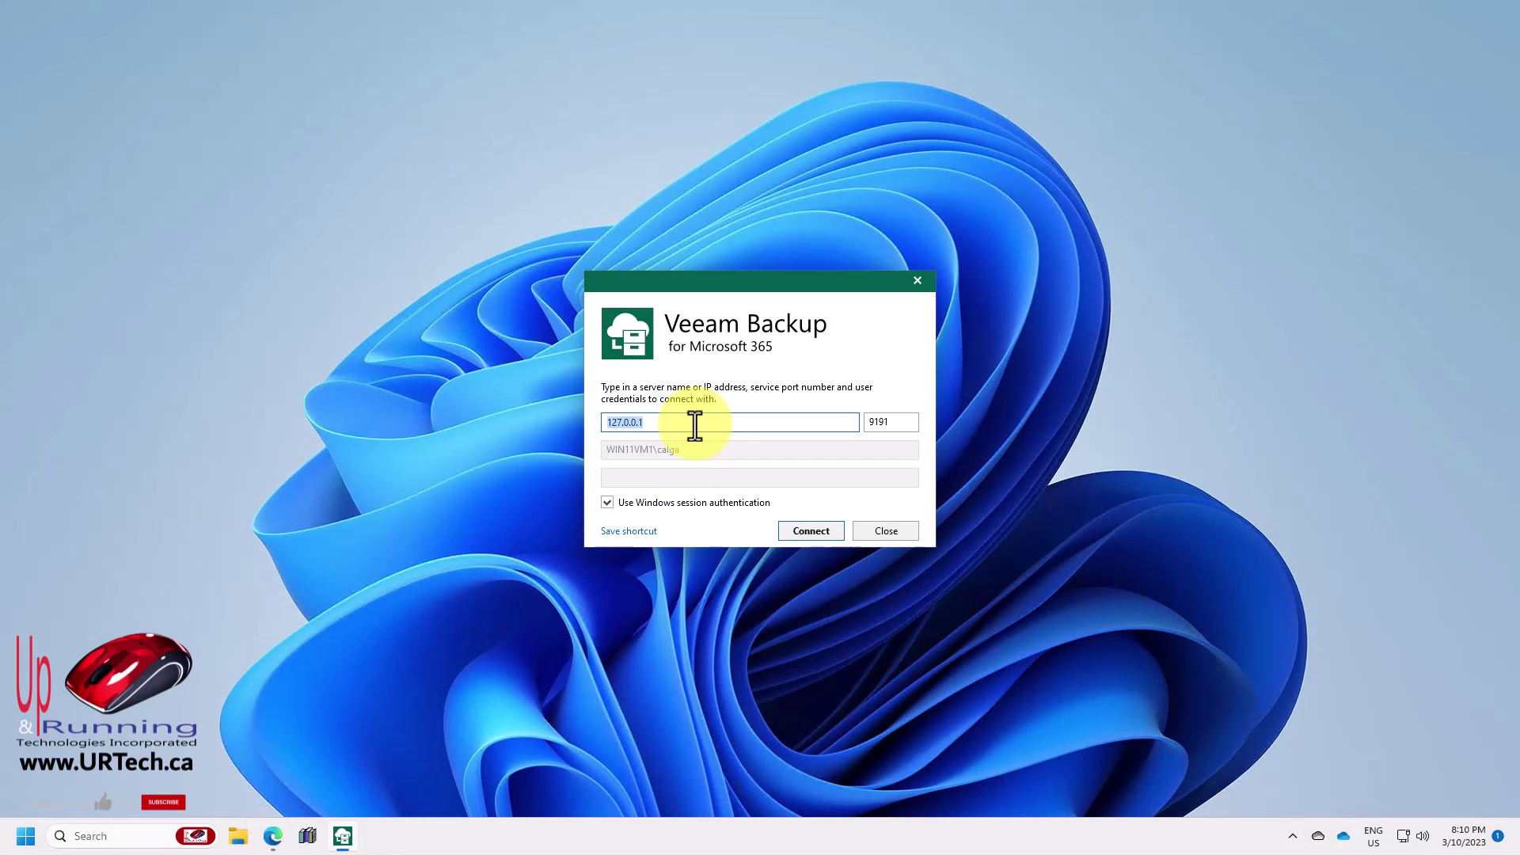
pyautogui.click(807, 530)
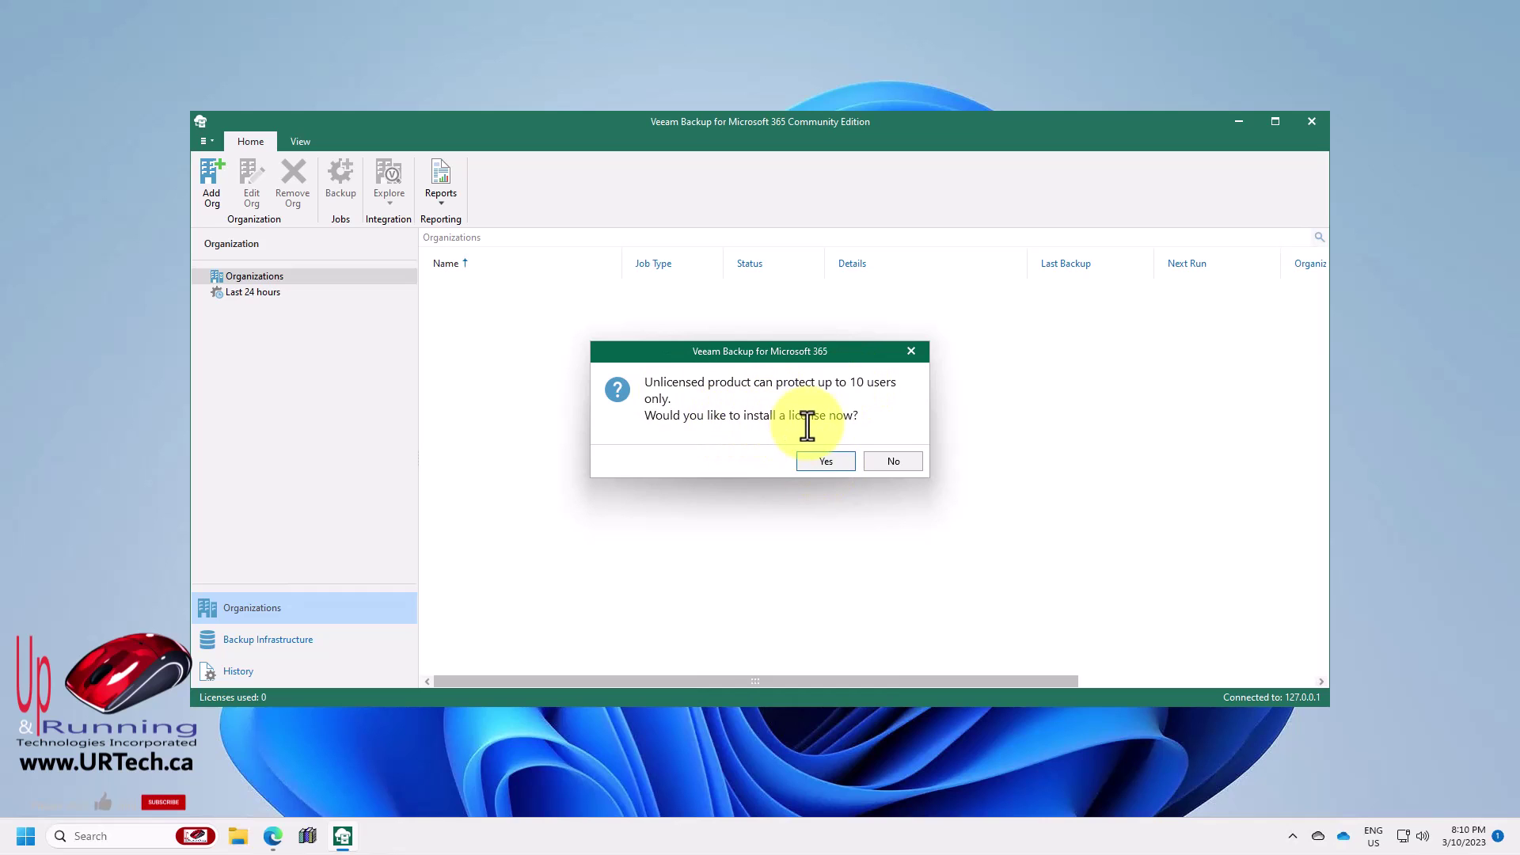
pyautogui.click(899, 461)
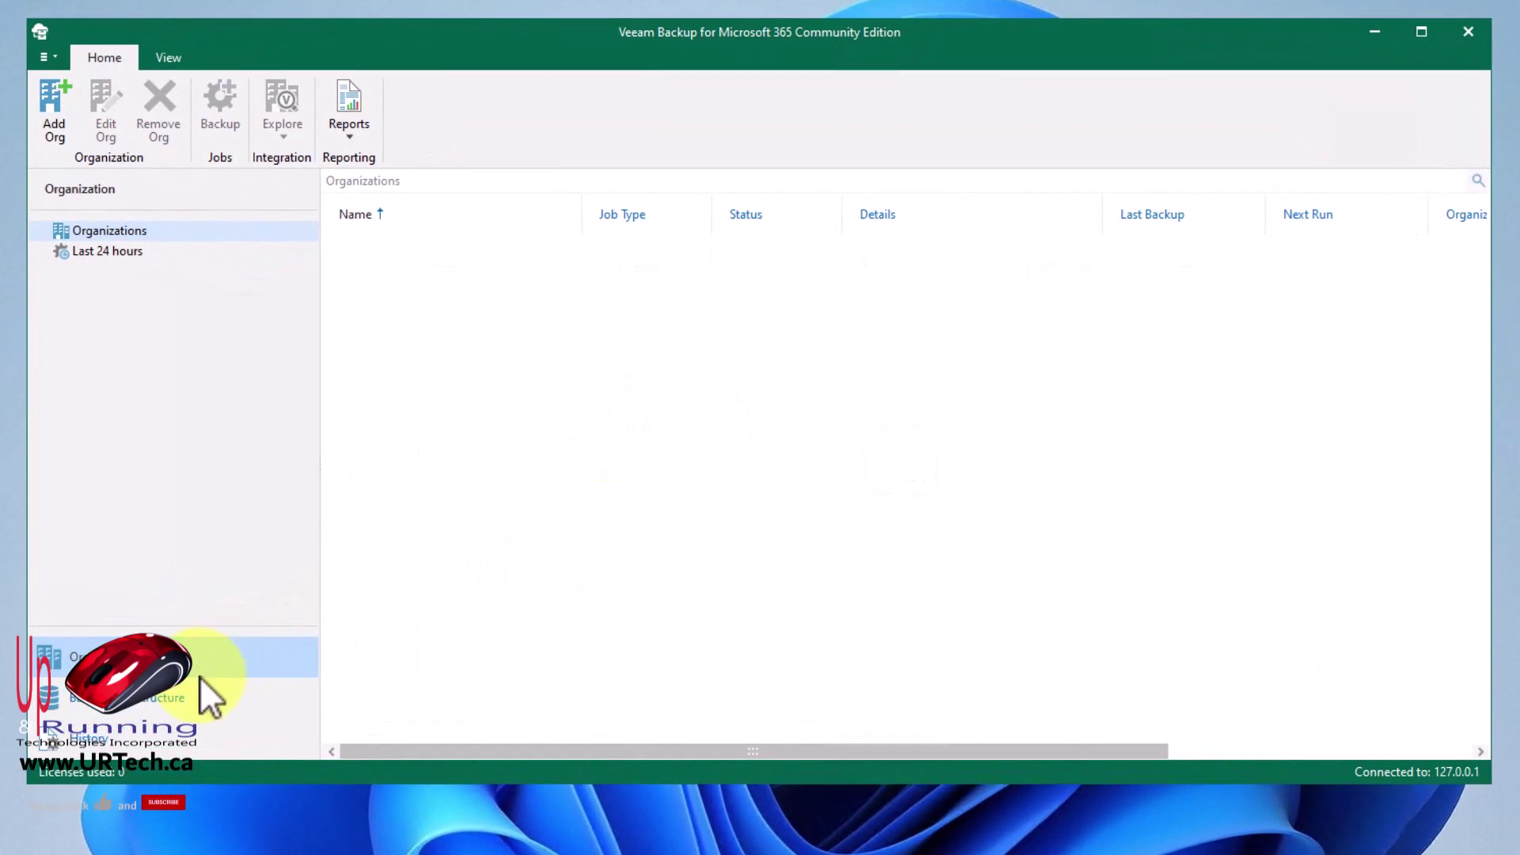
# Start a new backup repository, give it the USB disk name, and choose Backup to local disk
pyautogui.click(154, 701)
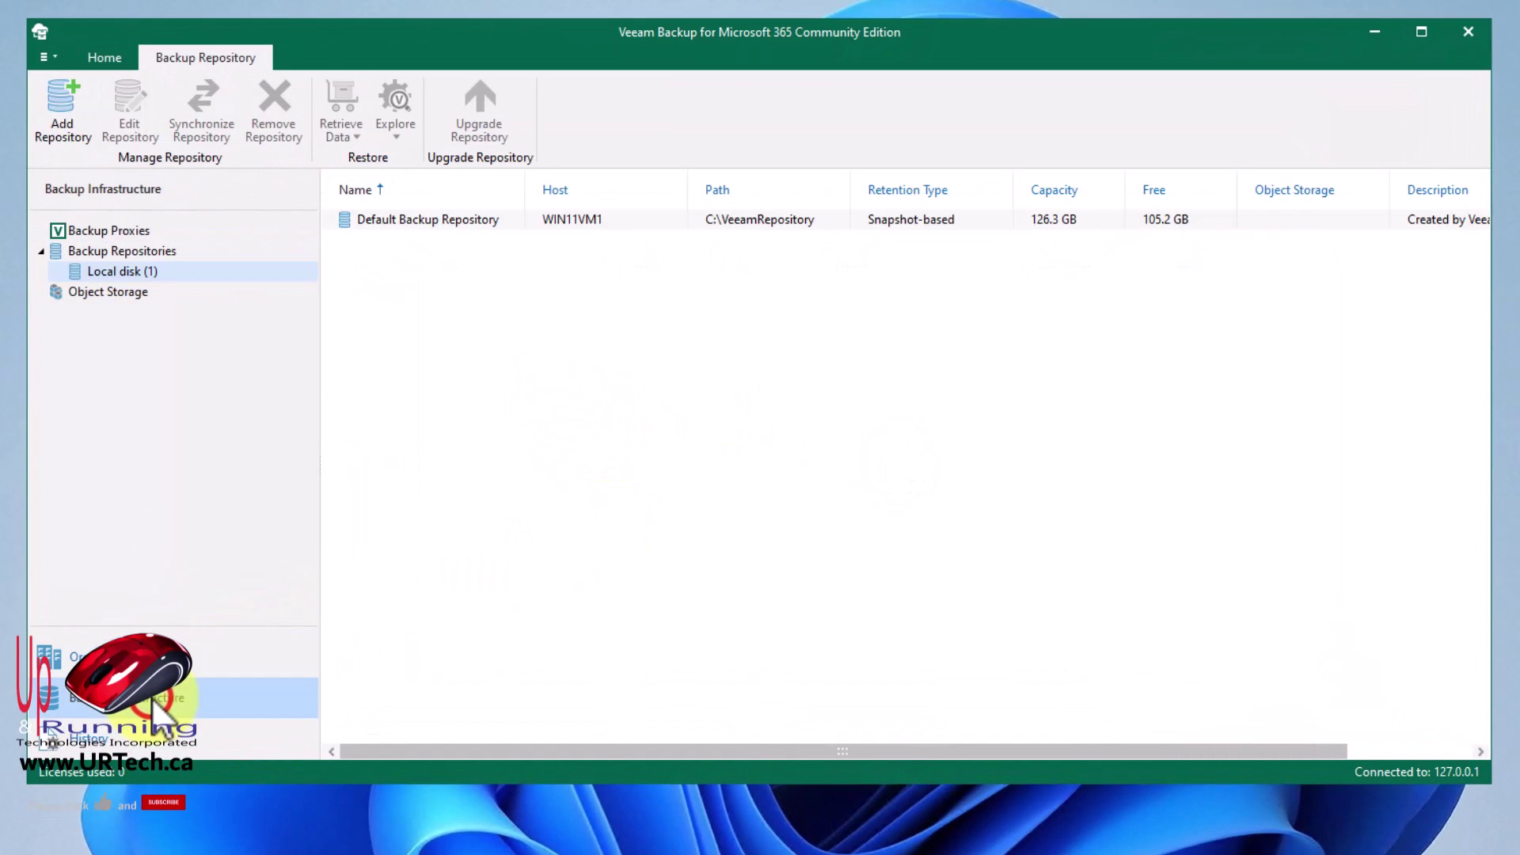
pyautogui.rightClick(361, 264)
pyautogui.click(425, 282)
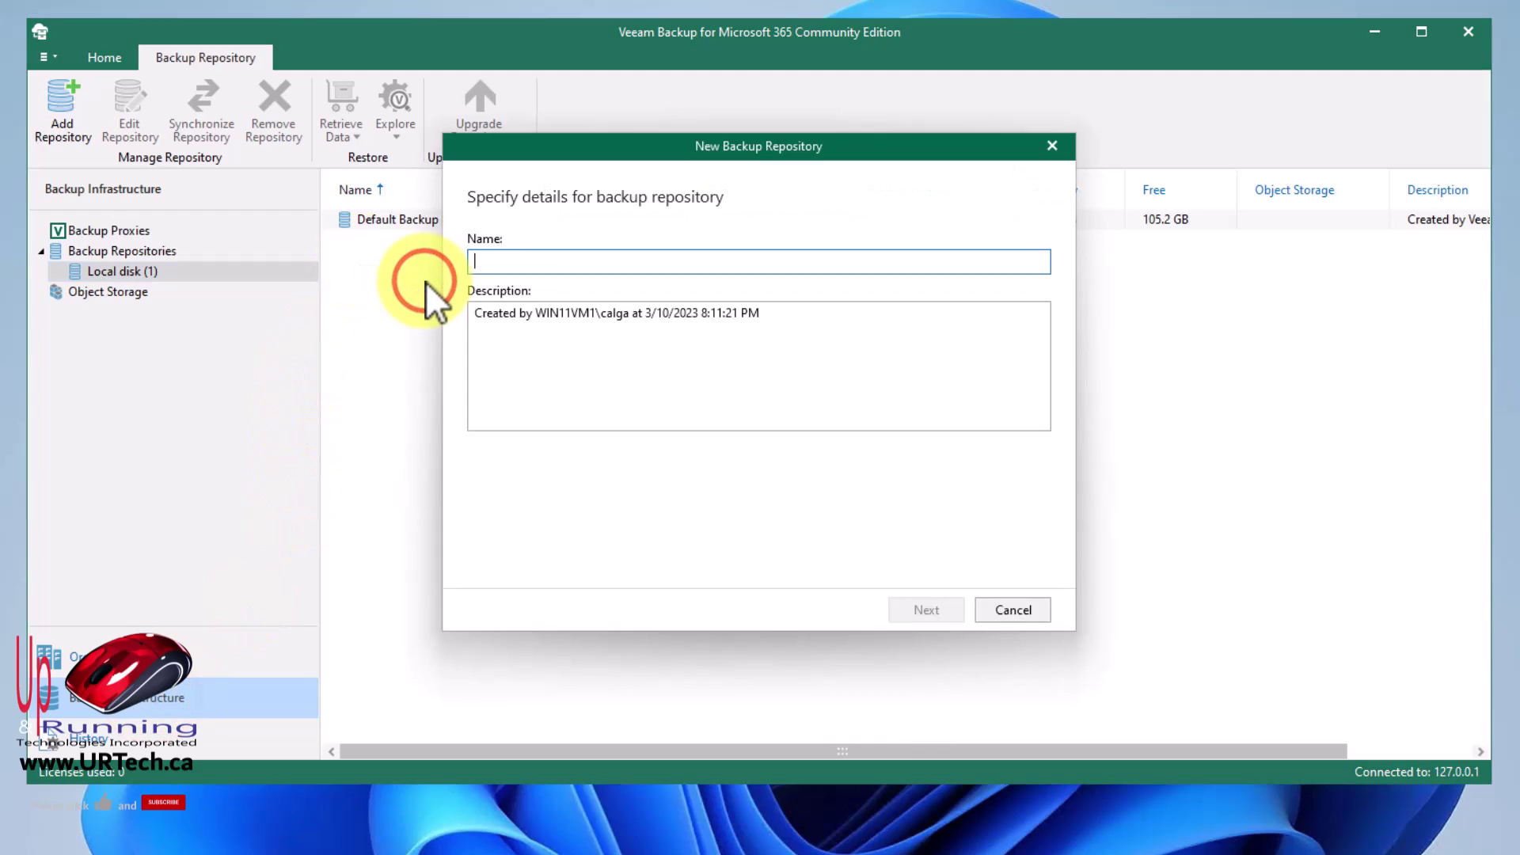
pyautogui.write('lans USB D')
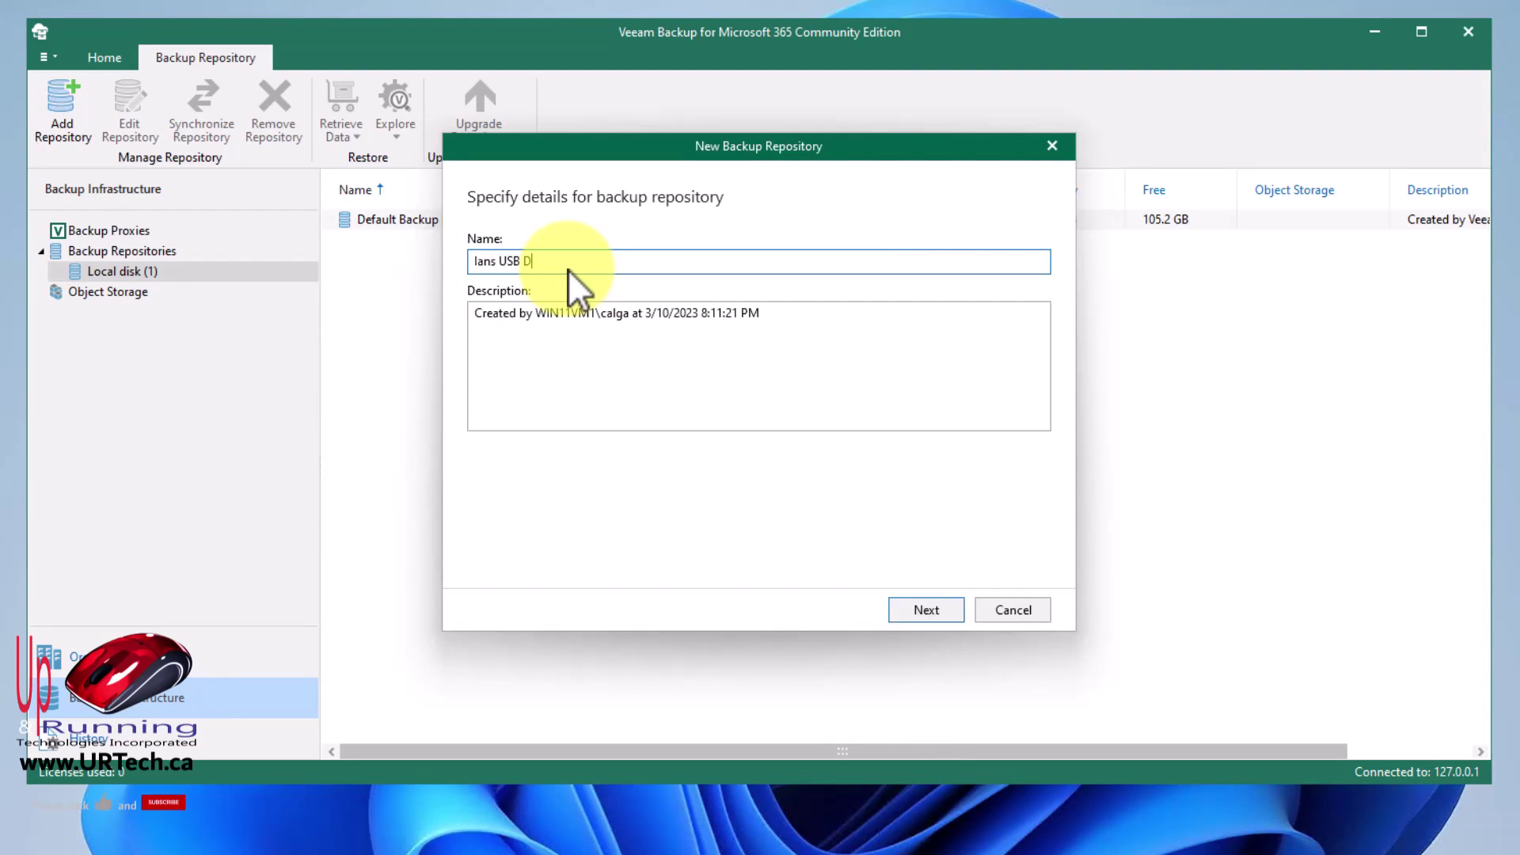
pyautogui.click(926, 608)
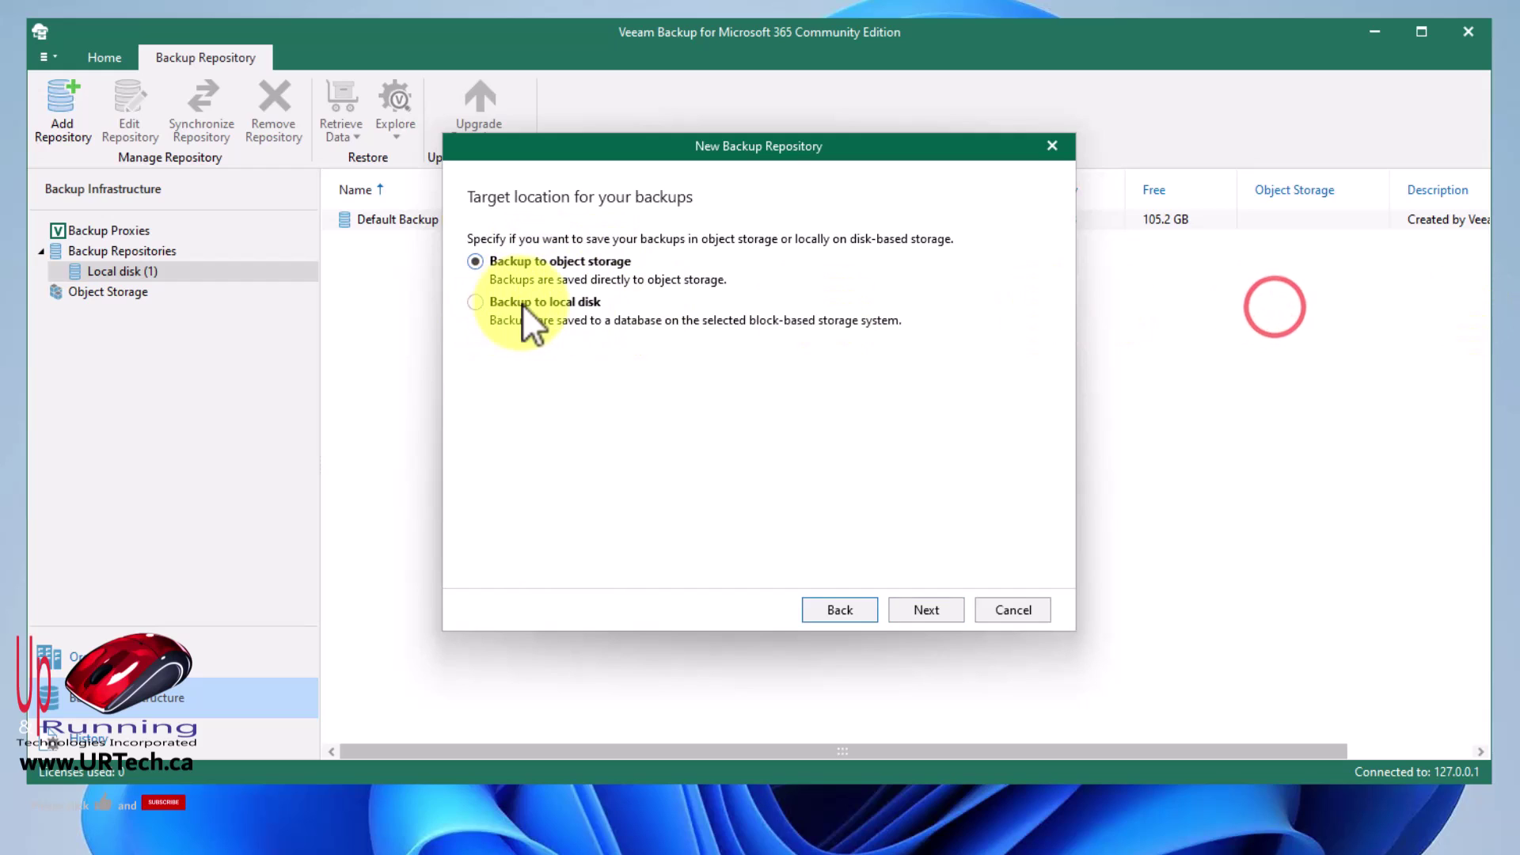
pyautogui.click(474, 302)
pyautogui.click(925, 608)
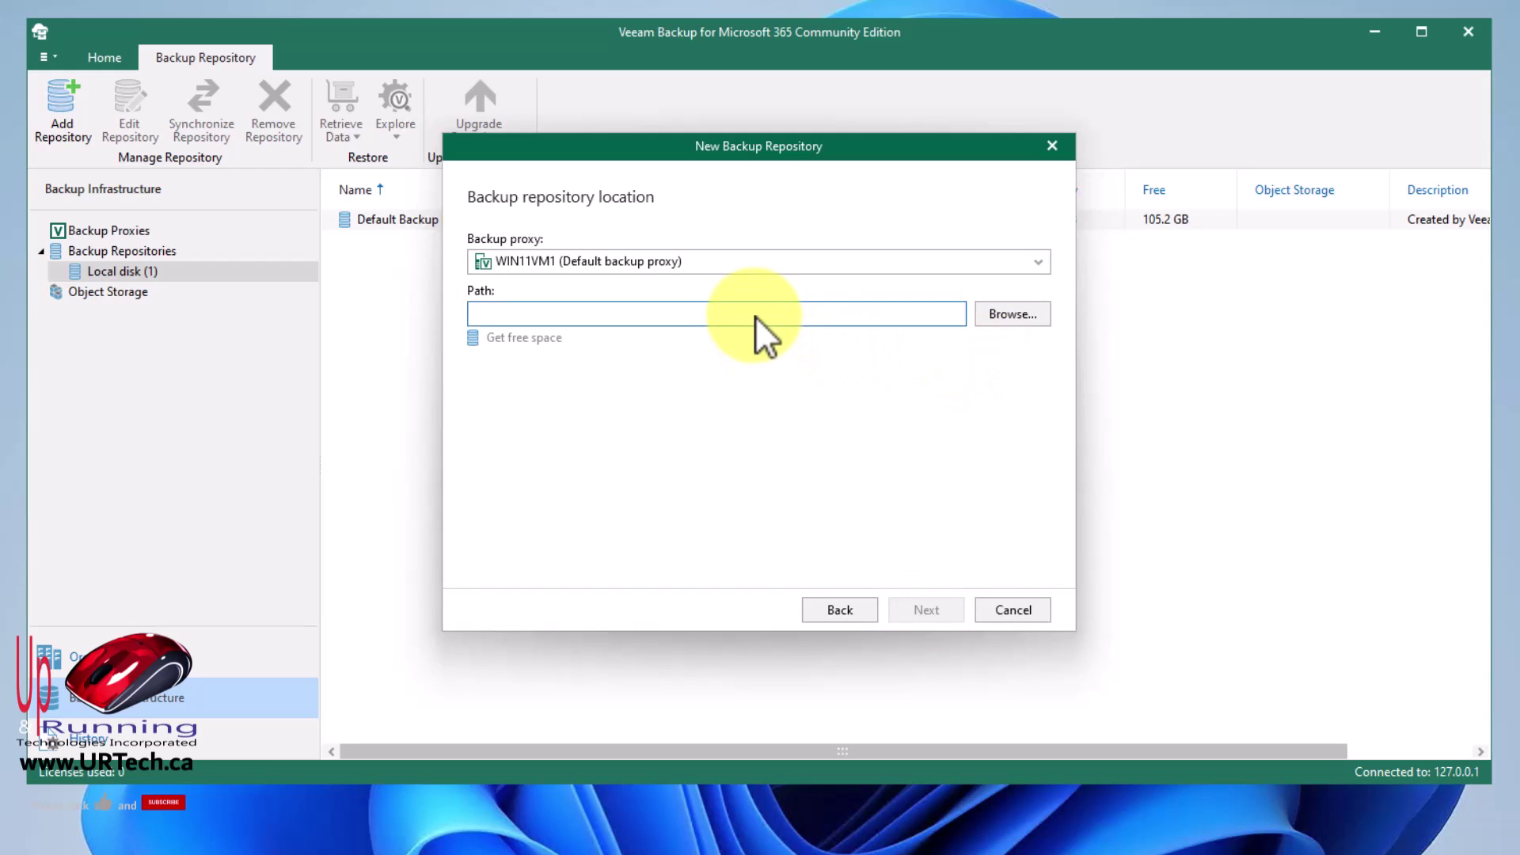
# Set the repository path to a new E:\Veeam Backup folder on the 5TB USB drive
pyautogui.click(999, 312)
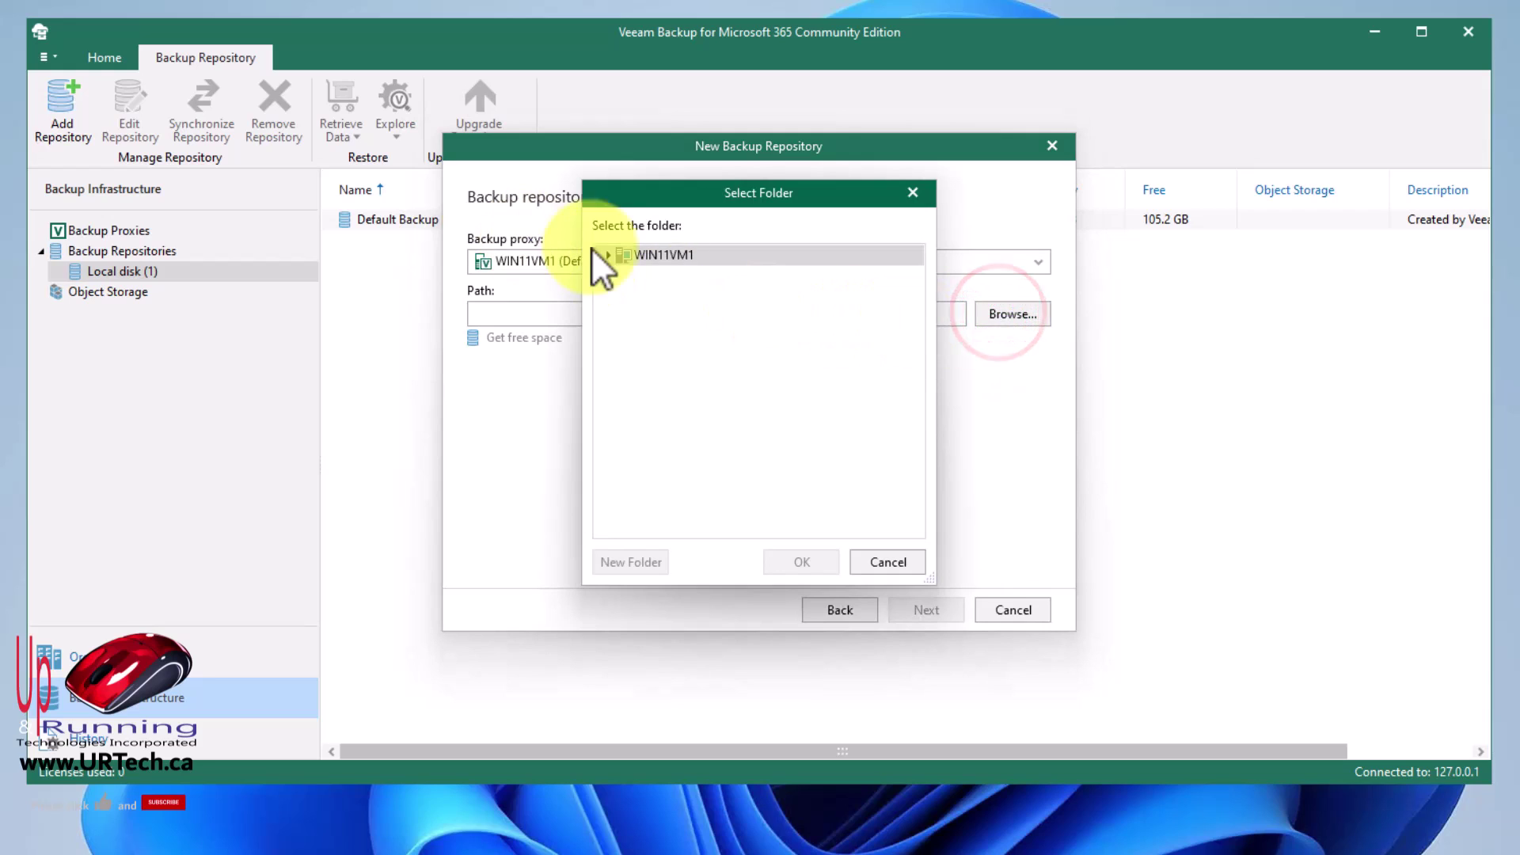
pyautogui.click(607, 254)
pyautogui.click(684, 320)
pyautogui.click(676, 302)
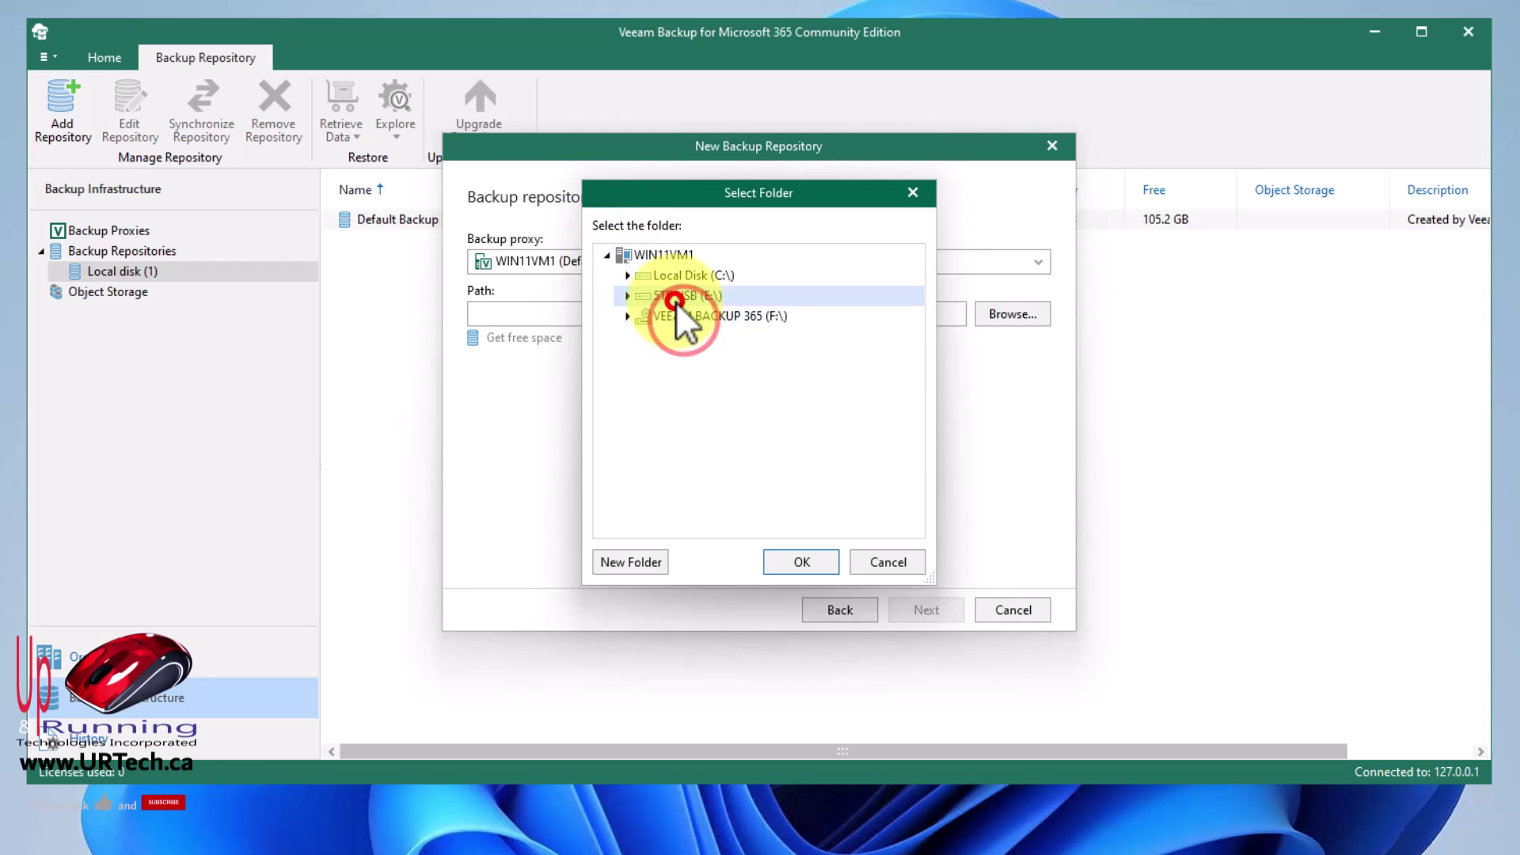
pyautogui.click(627, 295)
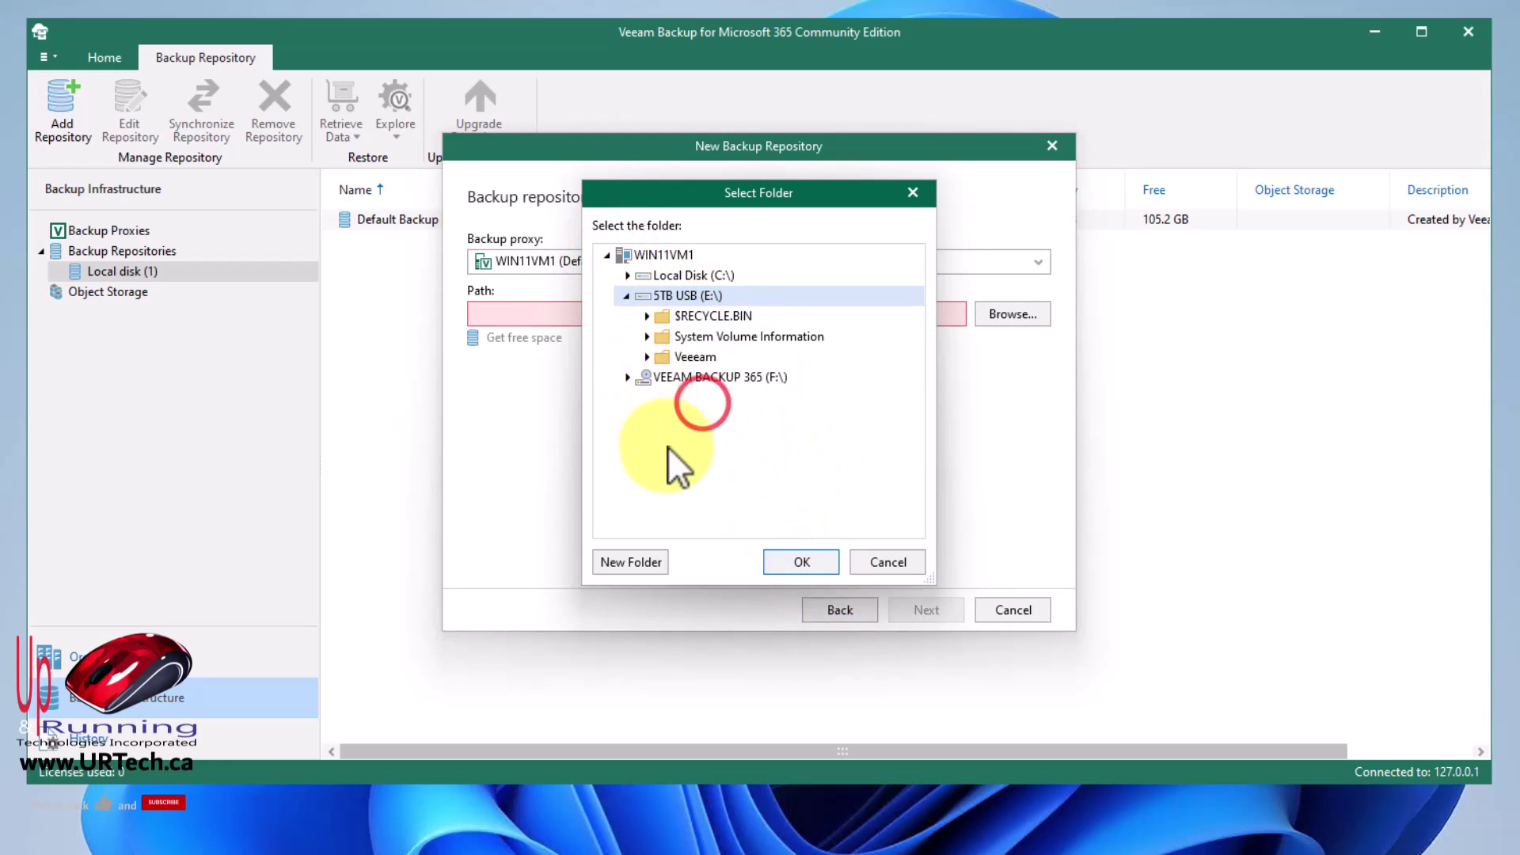
pyautogui.click(645, 561)
pyautogui.write('Veeam ')
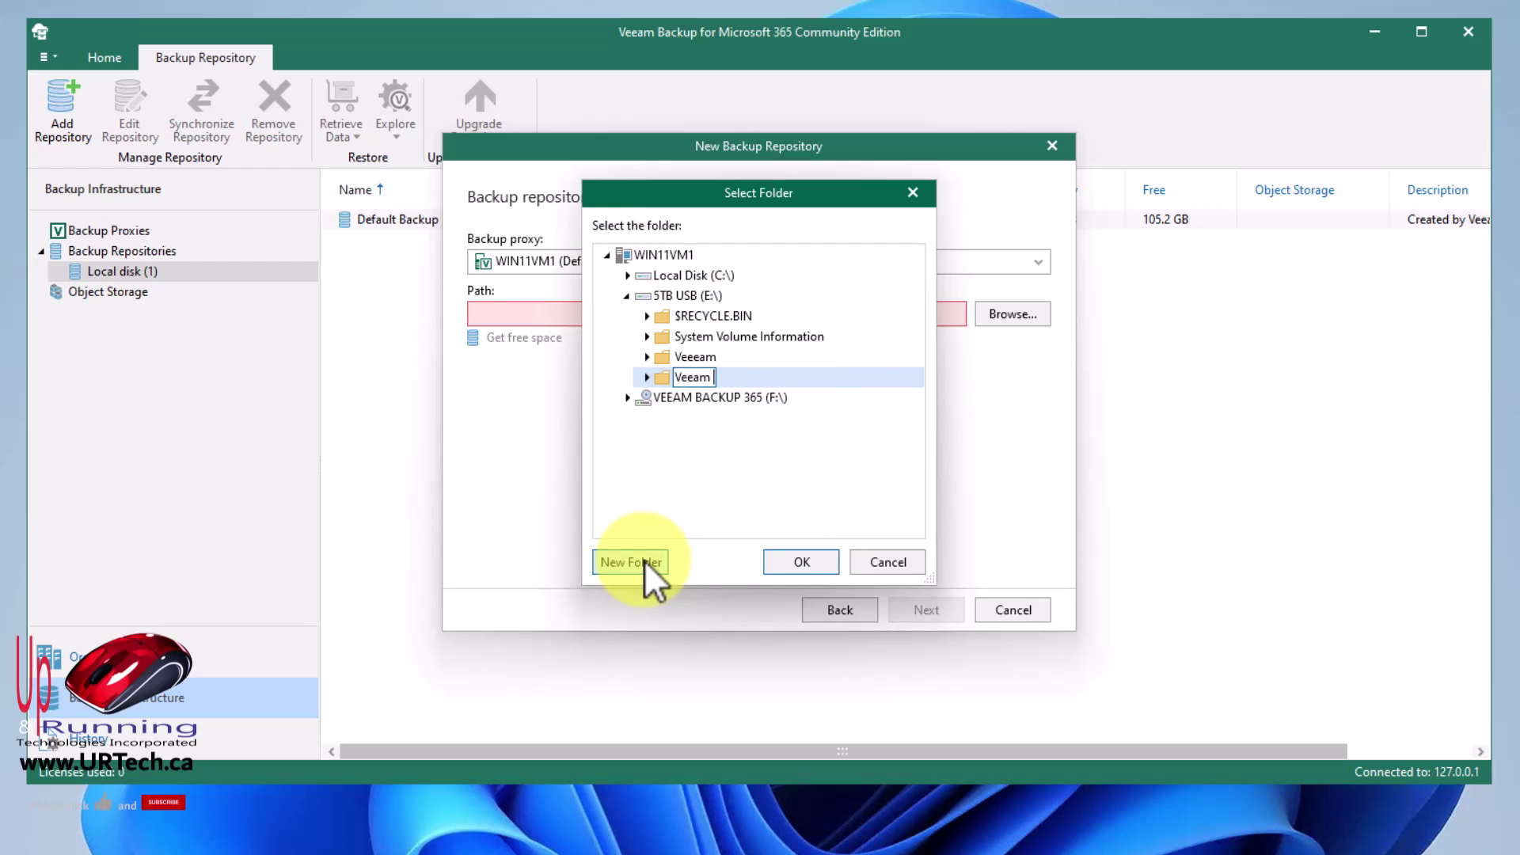
pyautogui.write('Bakcu')
pyautogui.press('BackSpace')
pyautogui.press('BackSpace')
pyautogui.press('BackSpace')
pyautogui.write('ckup')
pyautogui.click(806, 576)
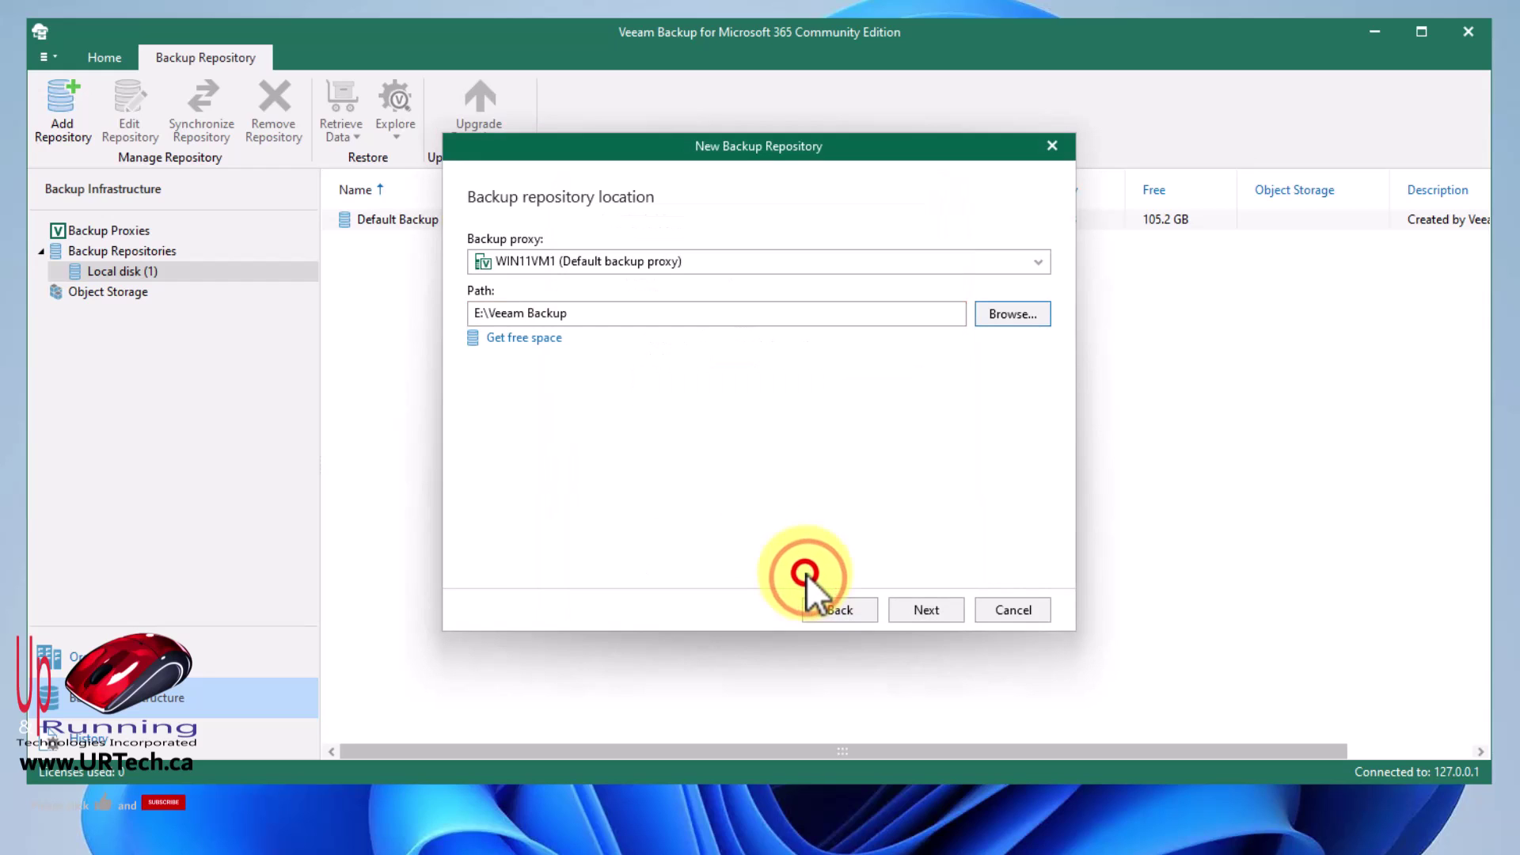
pyautogui.click(919, 605)
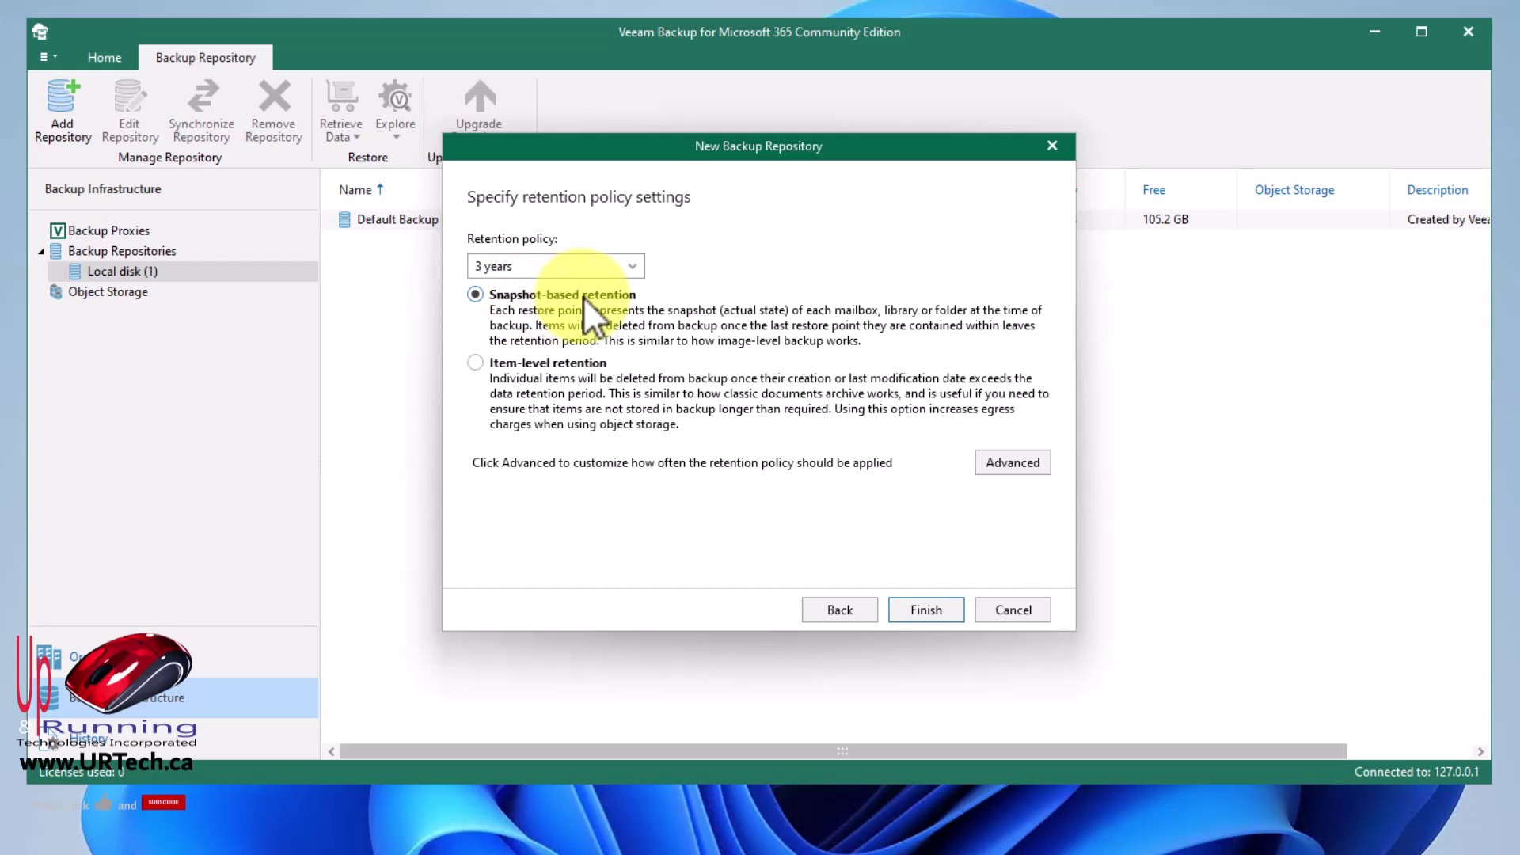
# Keep 3-year retention applied daily and finish creating the repository
pyautogui.click(1002, 462)
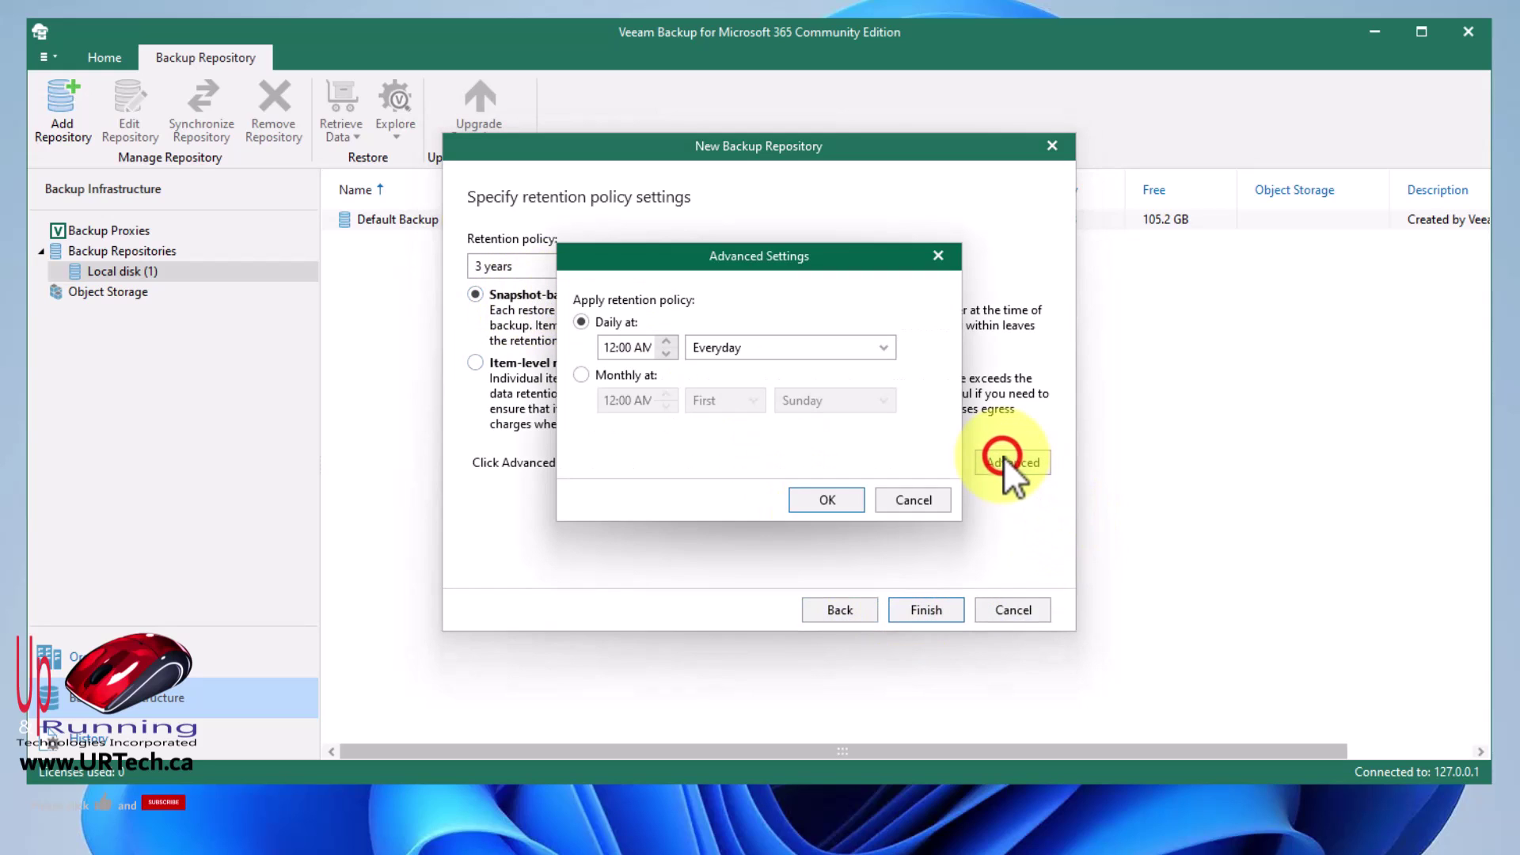
pyautogui.click(581, 376)
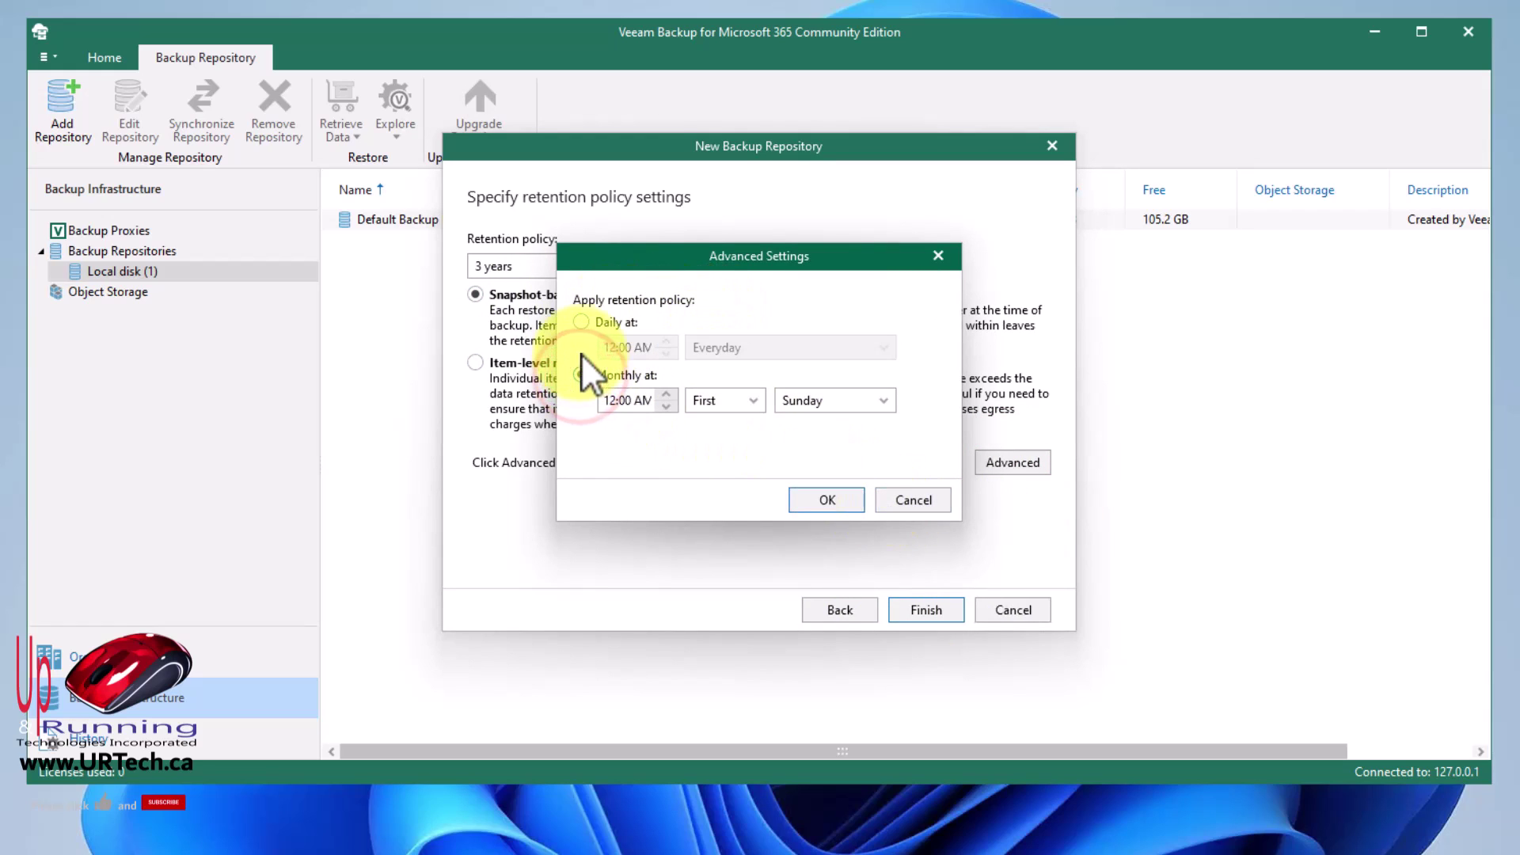
pyautogui.click(583, 321)
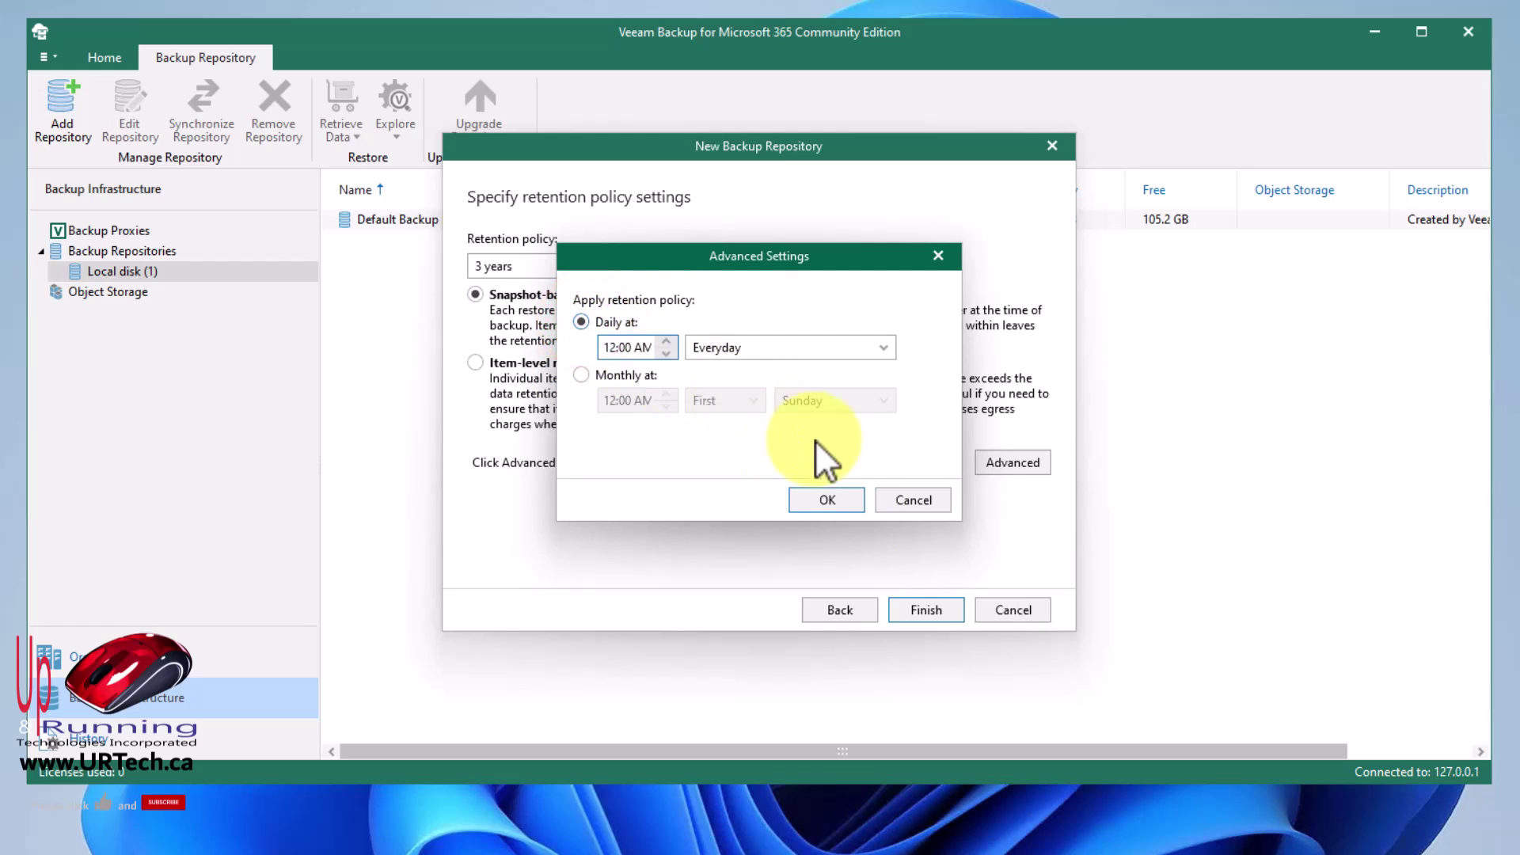
pyautogui.click(838, 501)
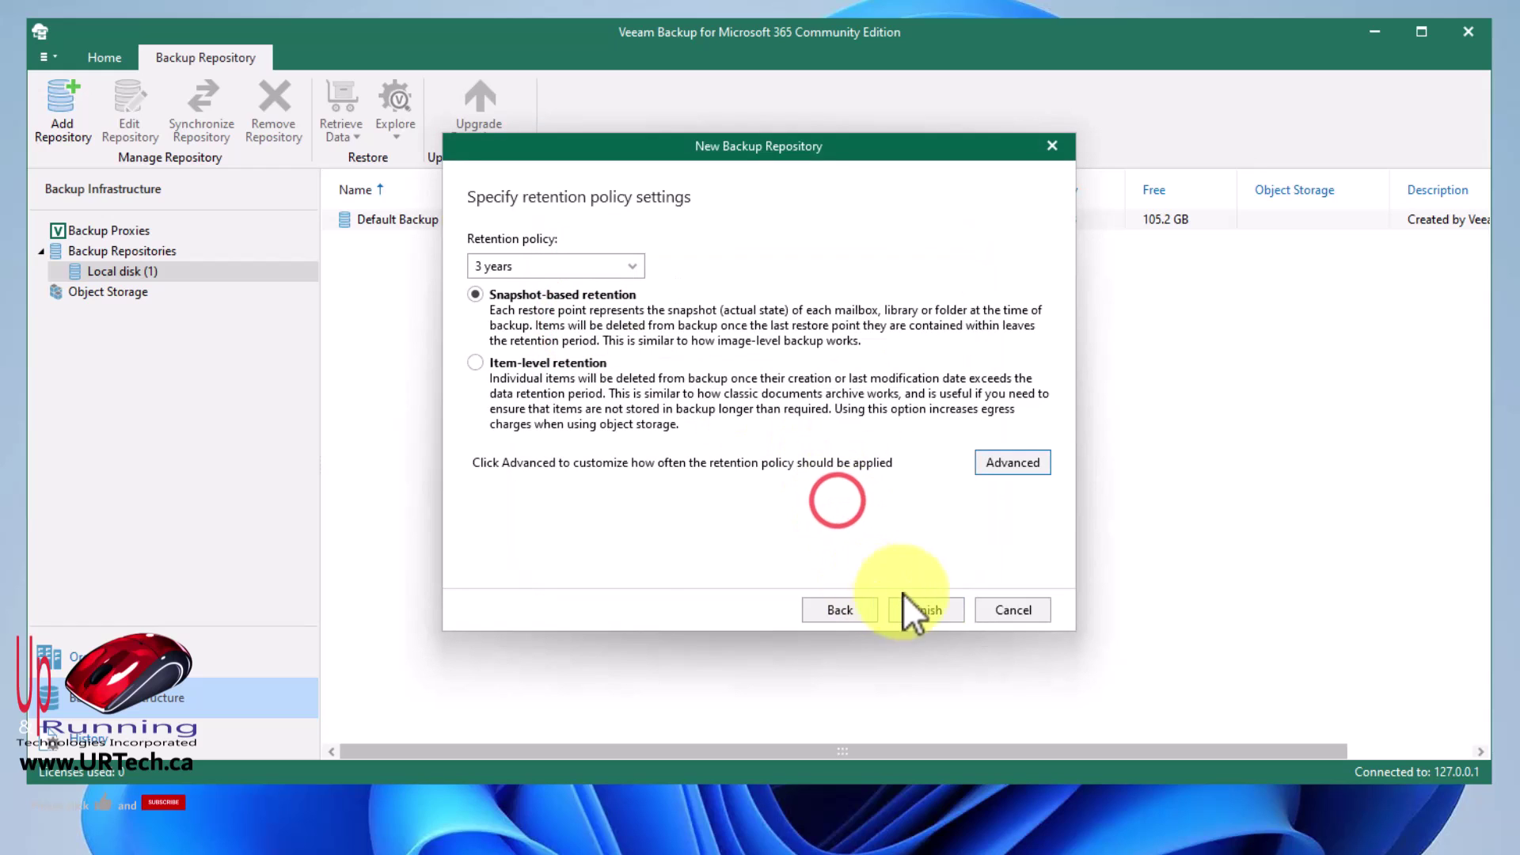
pyautogui.click(934, 615)
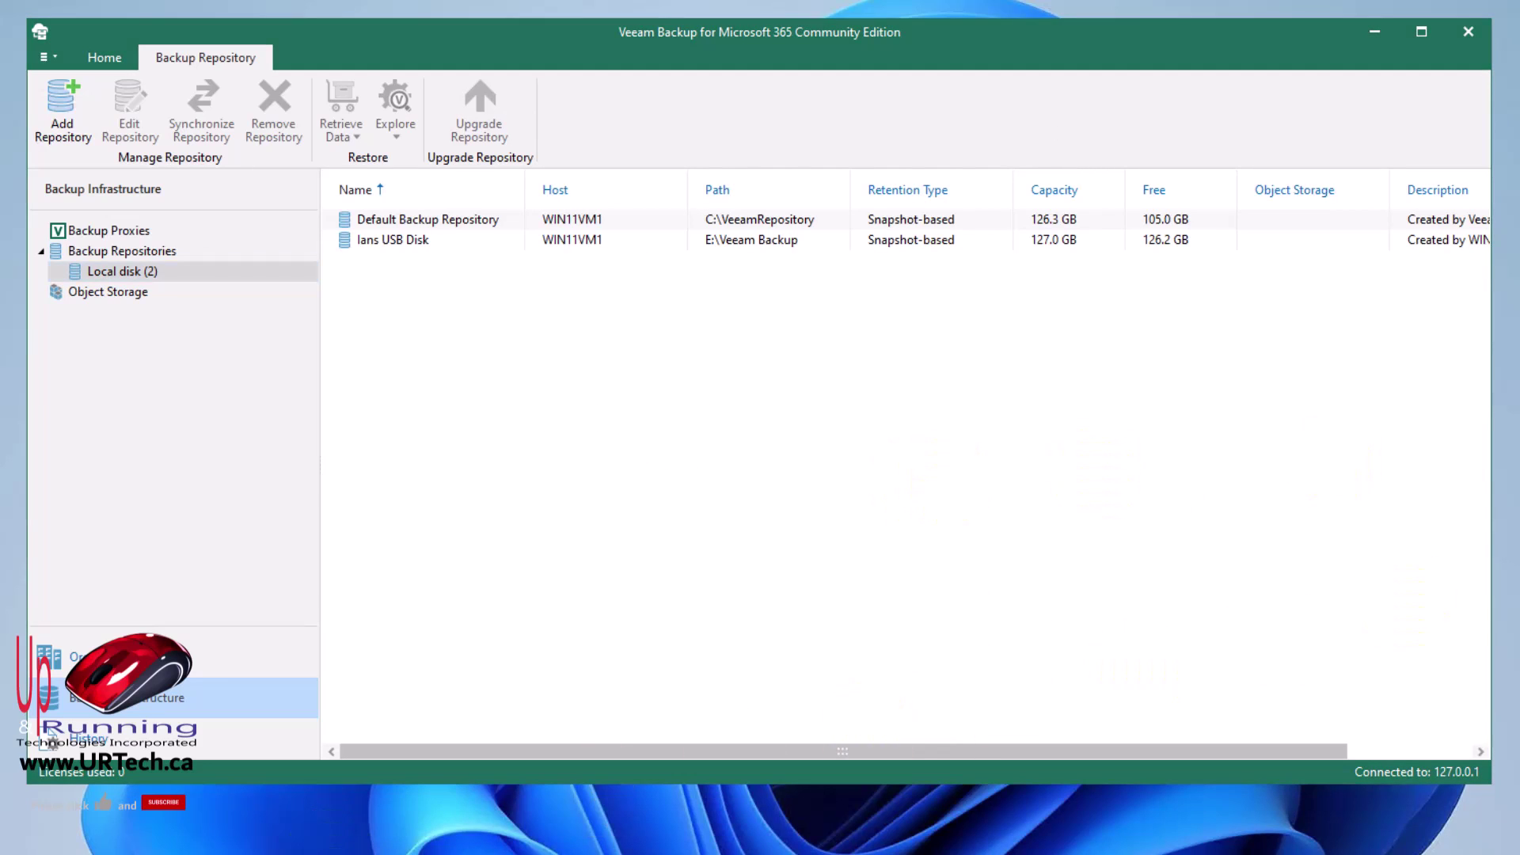
pyautogui.press('super+e')
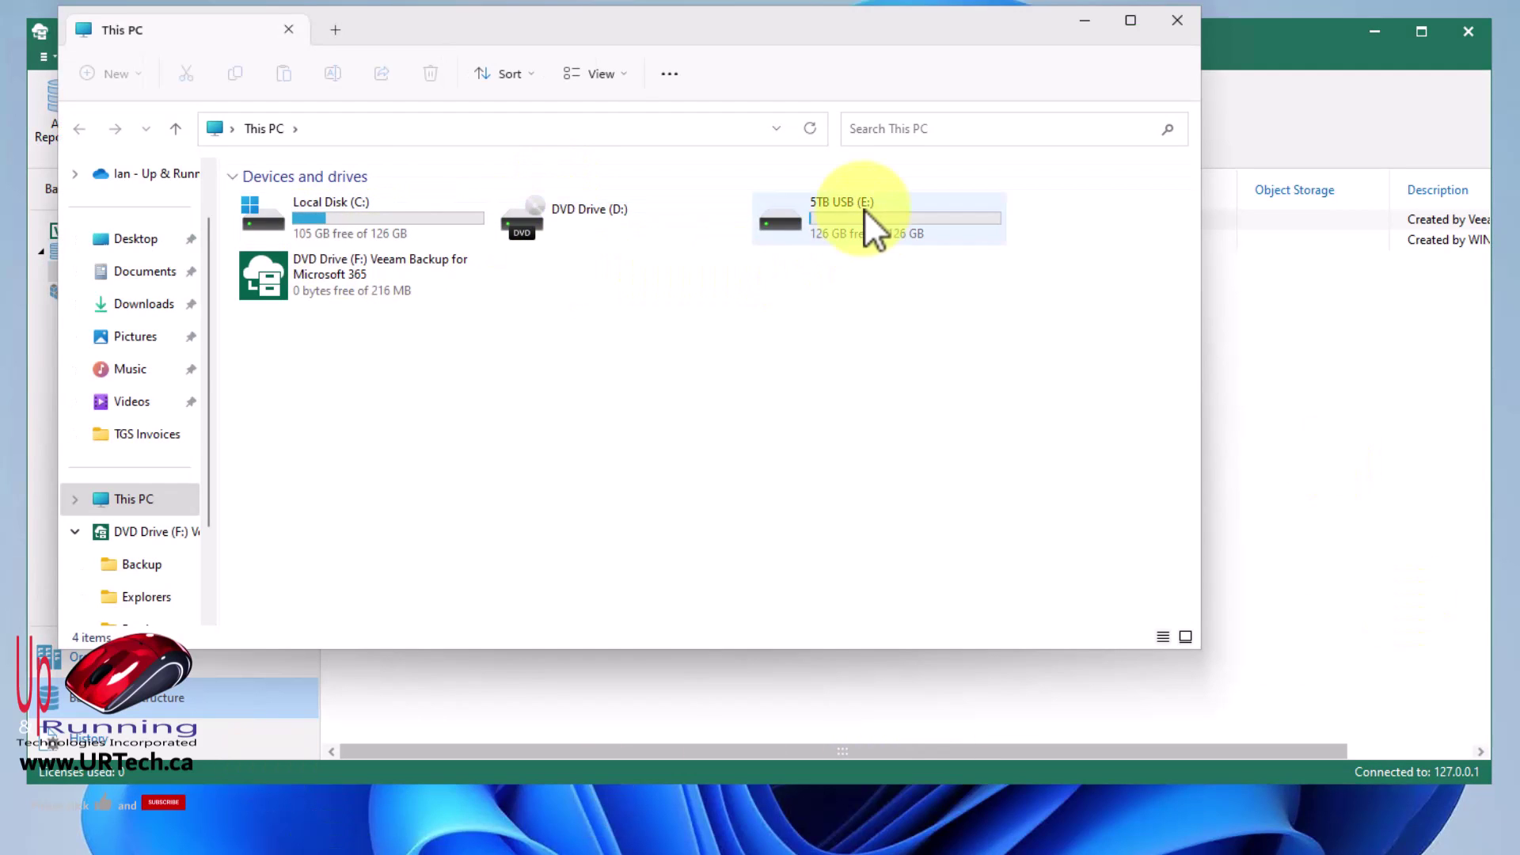
pyautogui.doubleClick(862, 208)
pyautogui.doubleClick(345, 207)
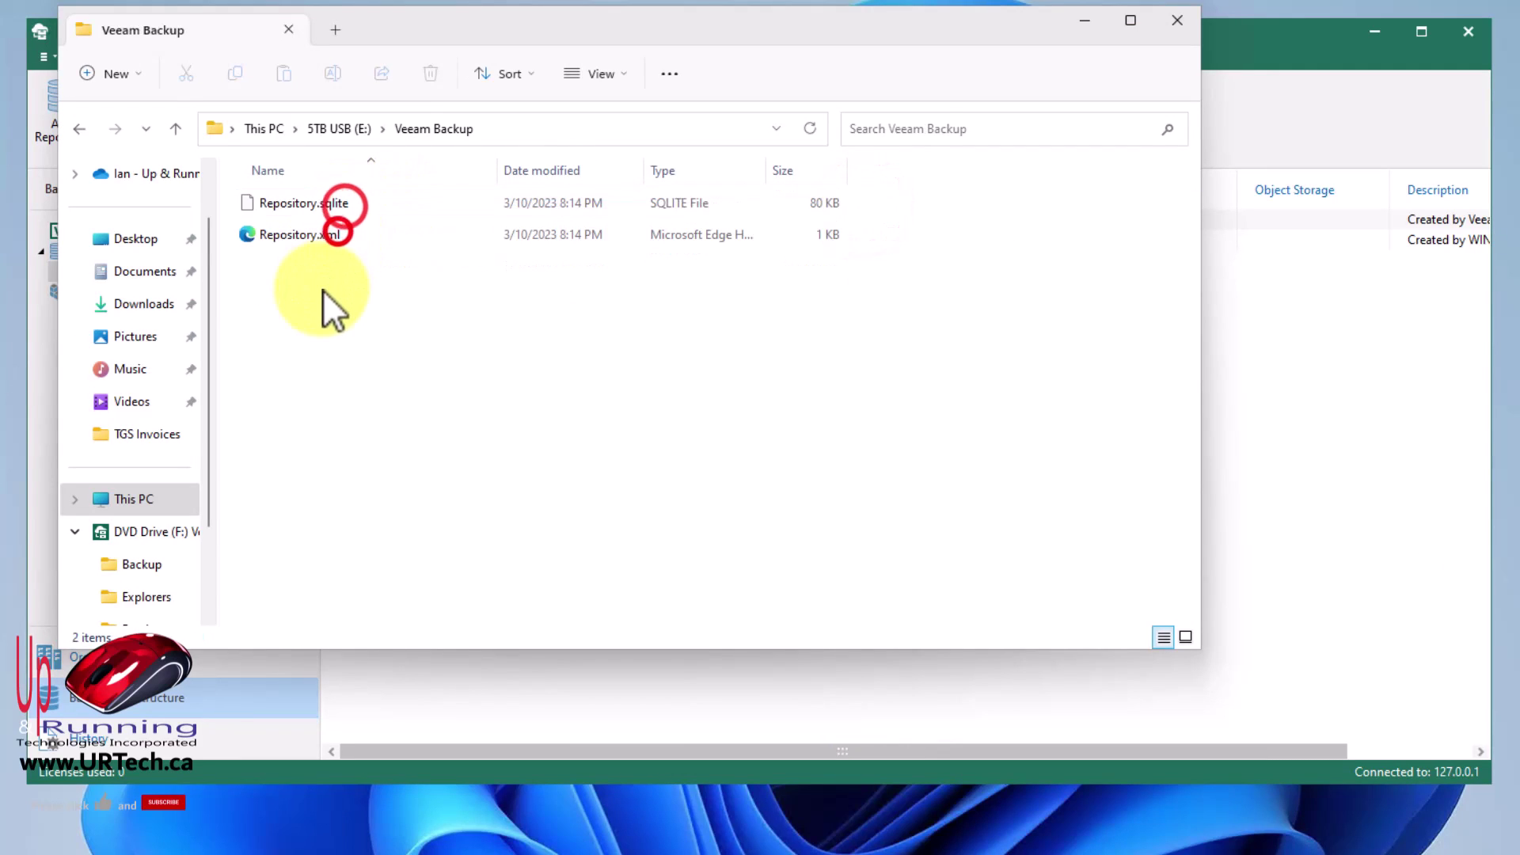
pyautogui.moveTo(321, 288); pyautogui.dragTo(207, 150)
pyautogui.click(350, 278)
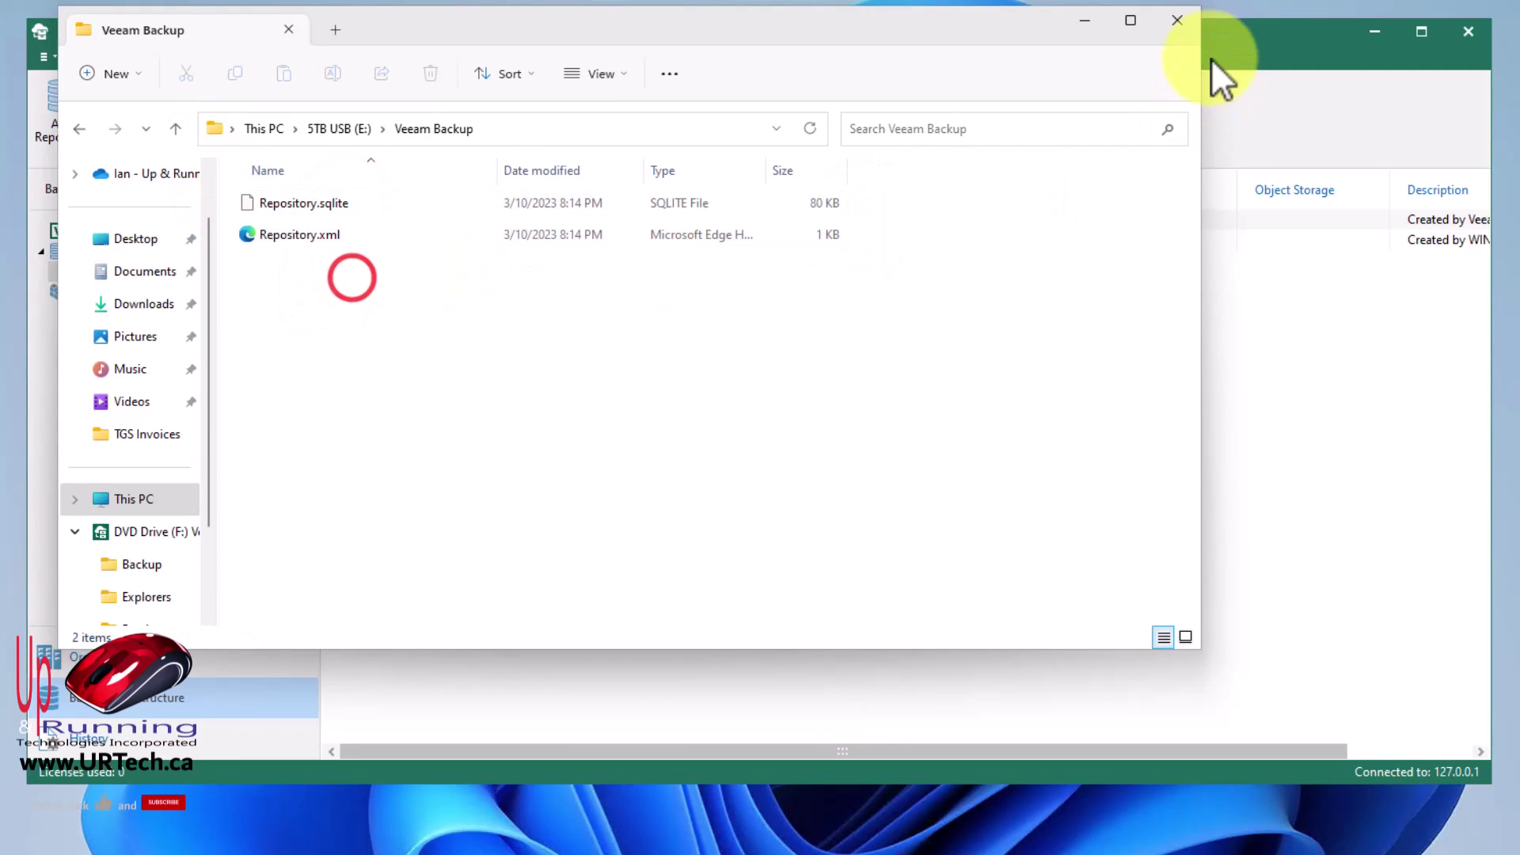
pyautogui.click(1185, 23)
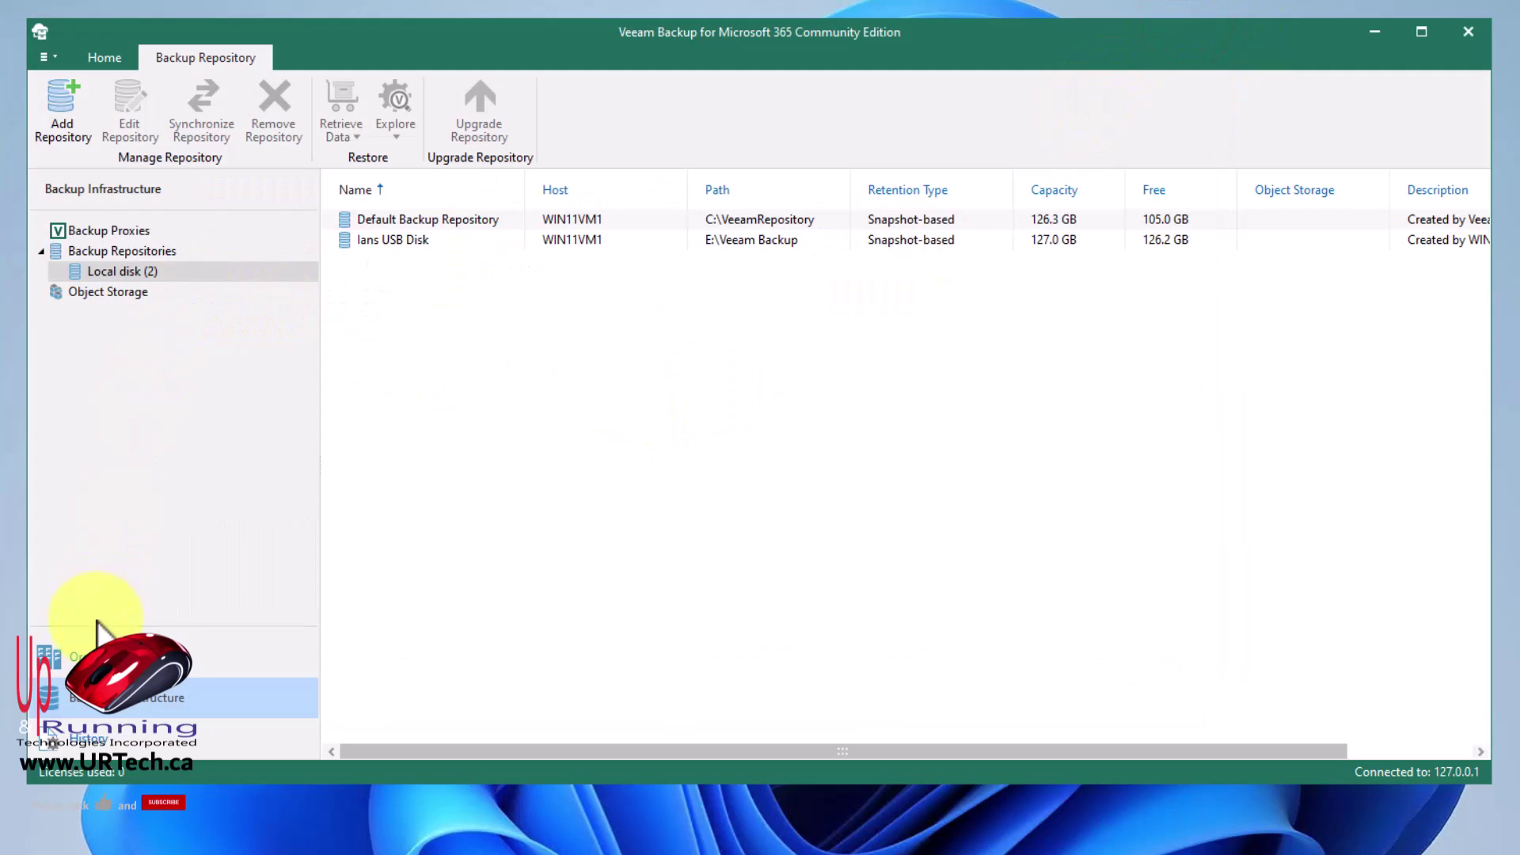
# Add a Microsoft 365 organization with Exchange Online, SharePoint/OneDrive and Teams selected
pyautogui.click(87, 657)
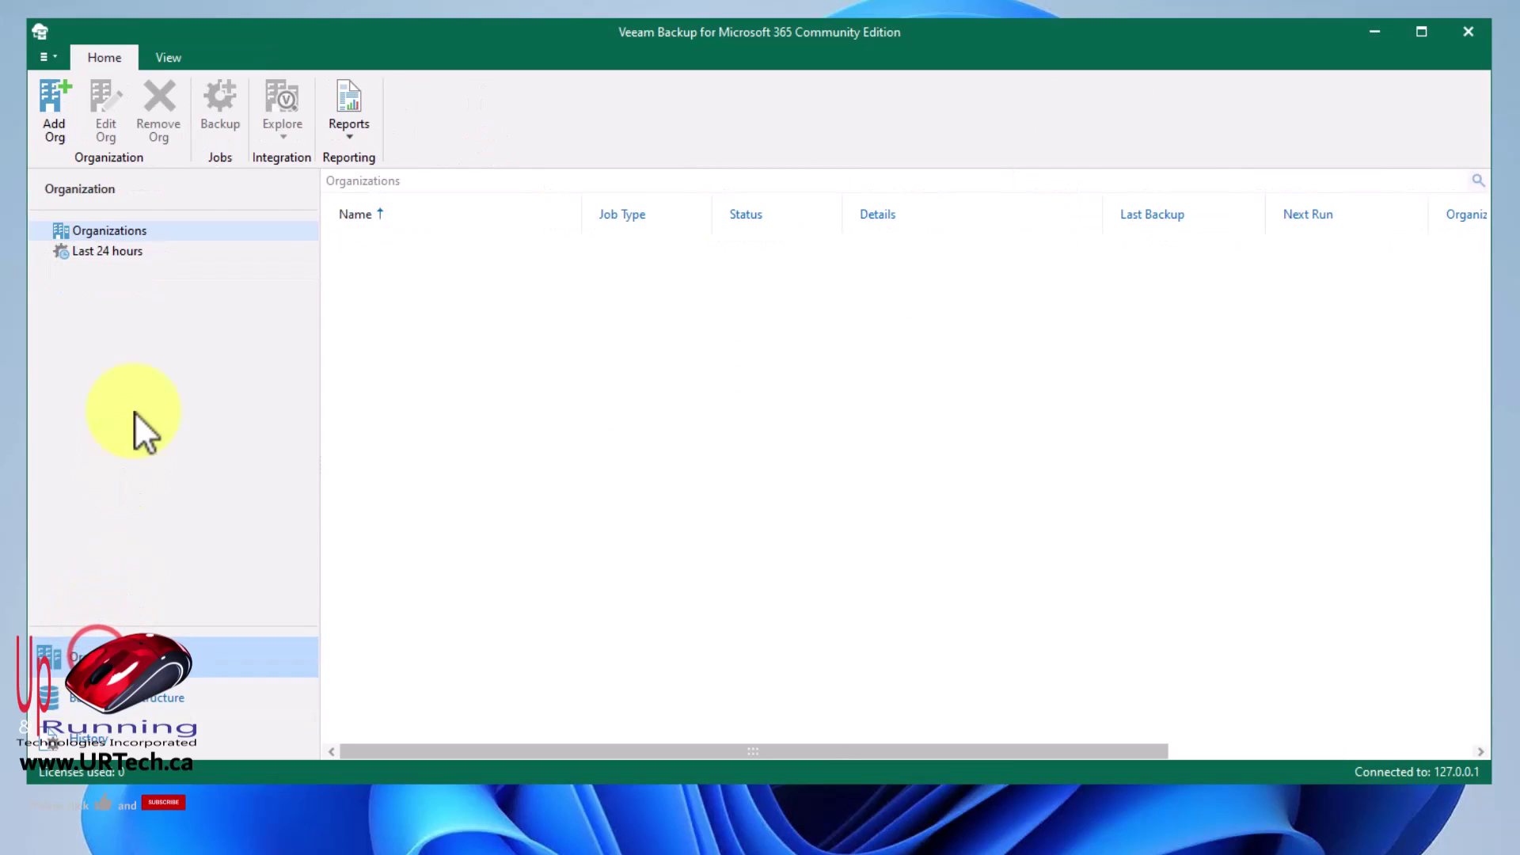
pyautogui.rightClick(126, 231)
pyautogui.click(197, 242)
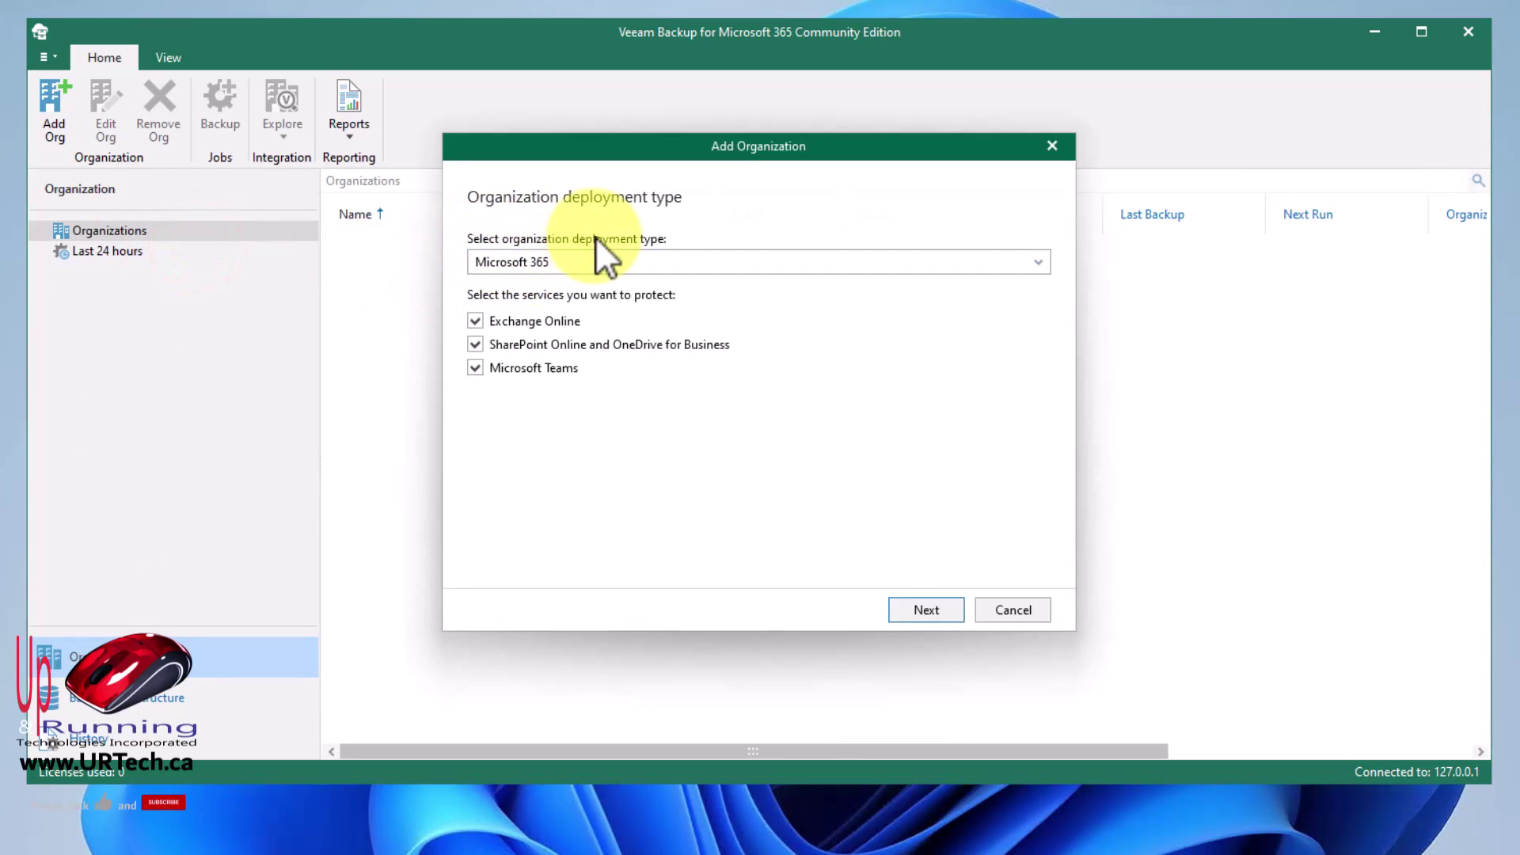
pyautogui.click(652, 262)
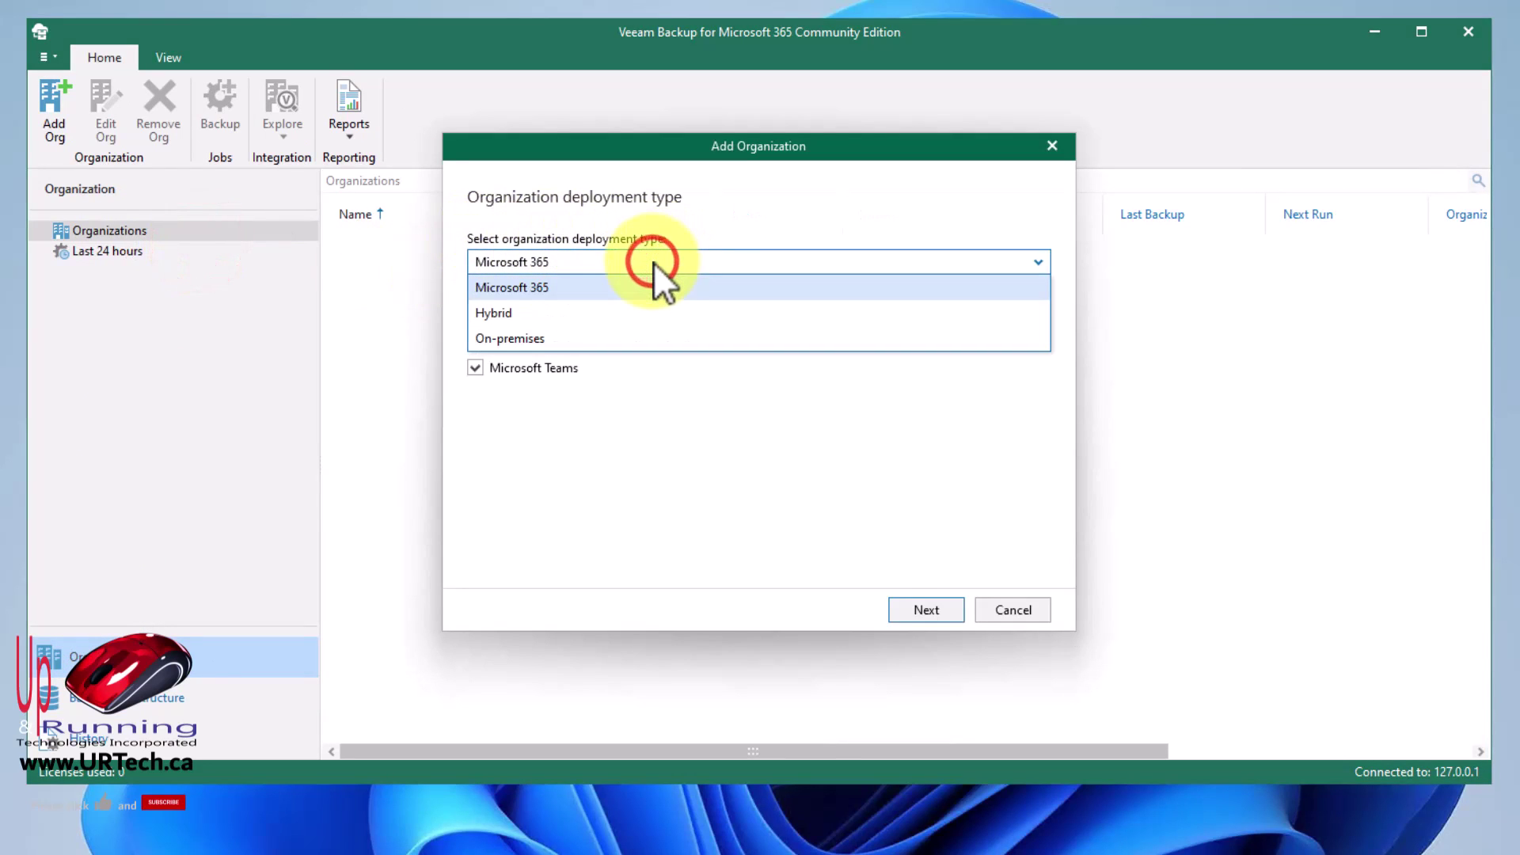
pyautogui.click(554, 287)
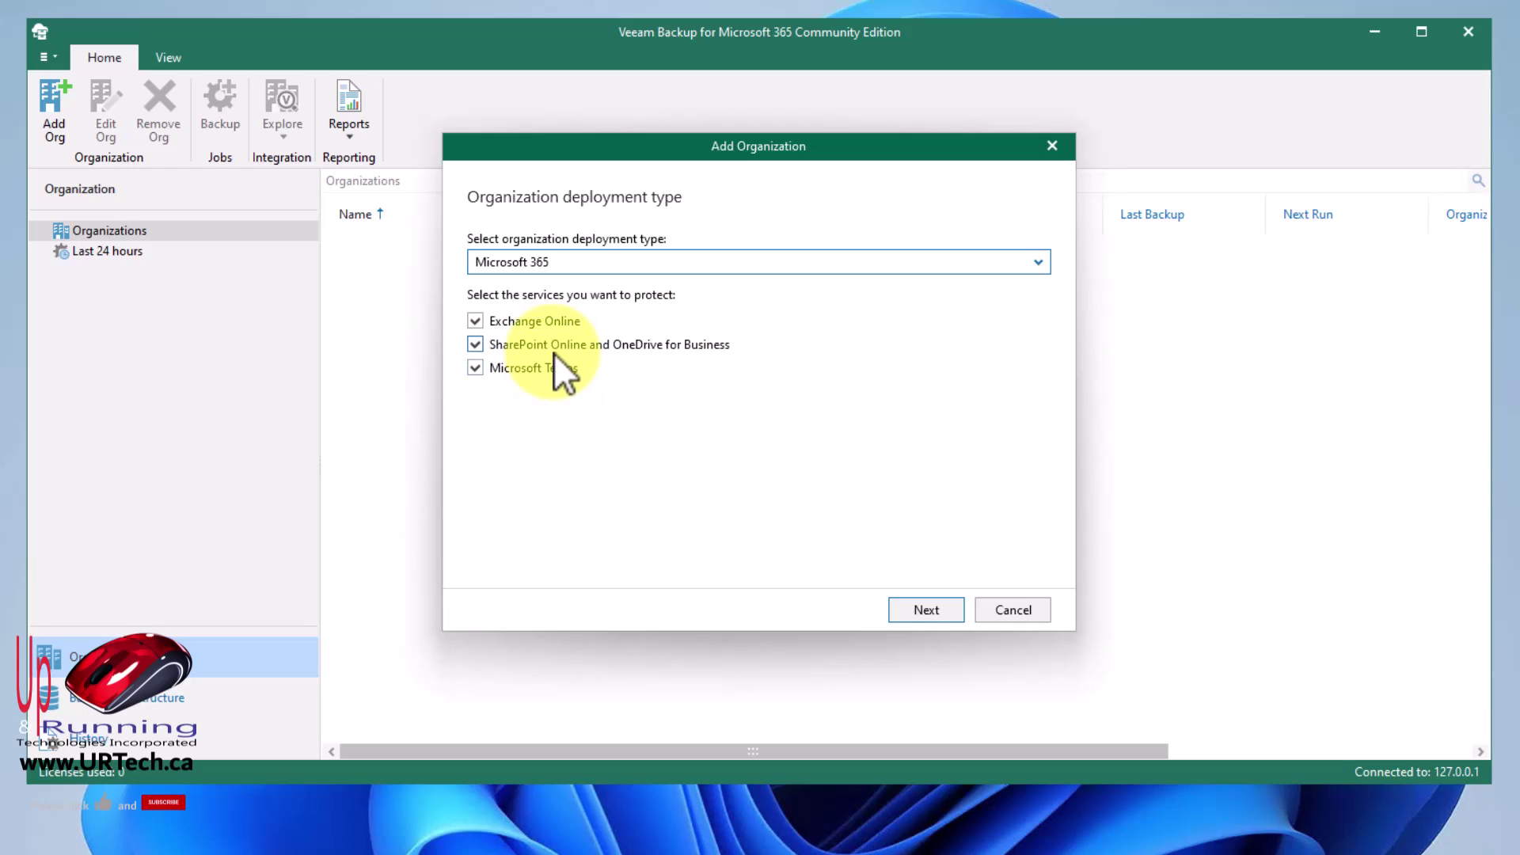
pyautogui.click(933, 610)
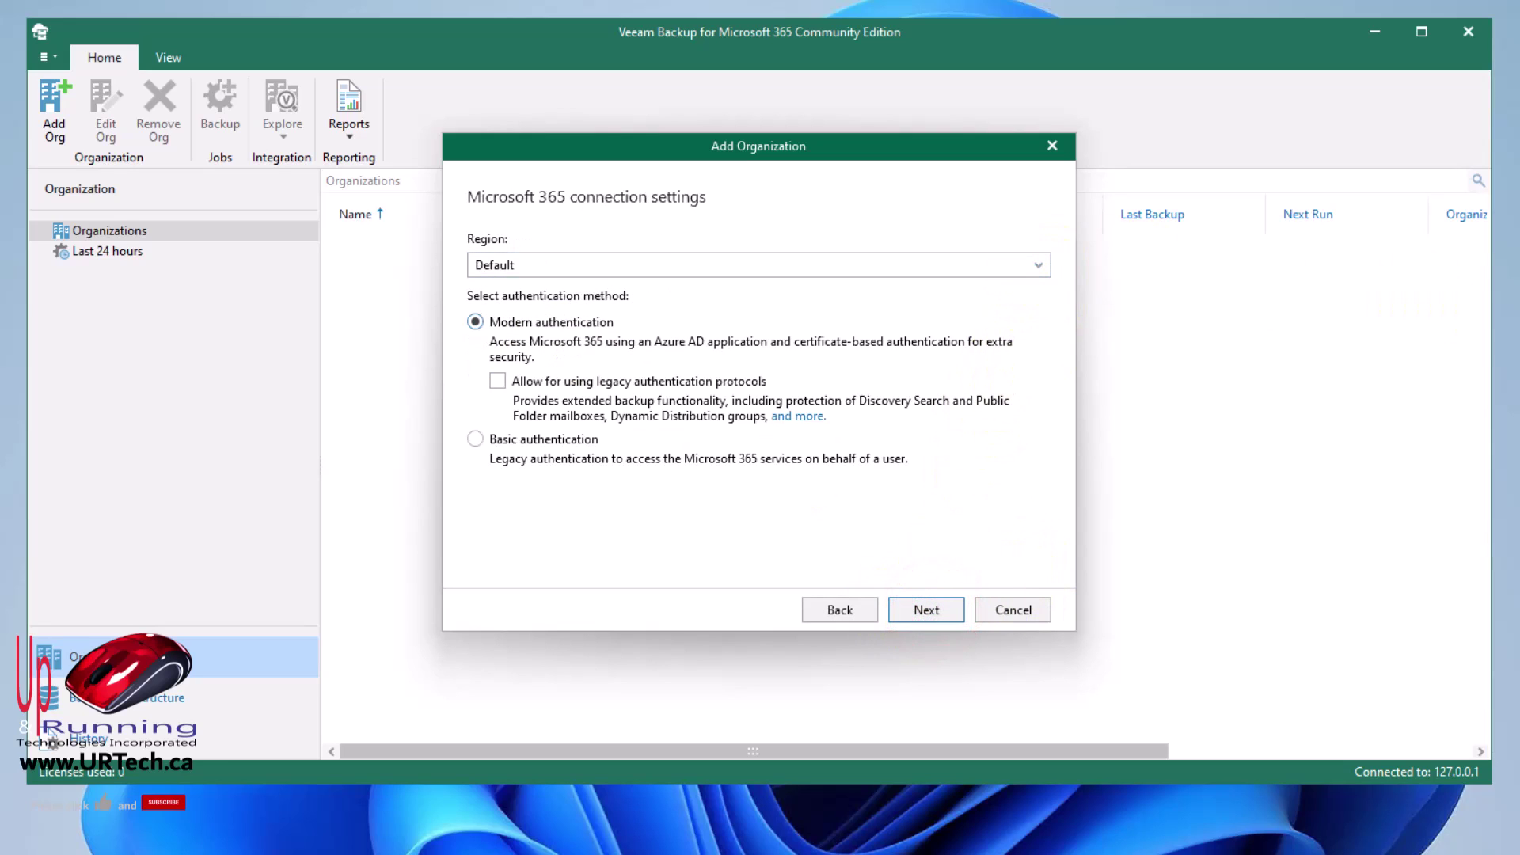
# Keep the region as Default and continue with modern authentication
pyautogui.click(1021, 264)
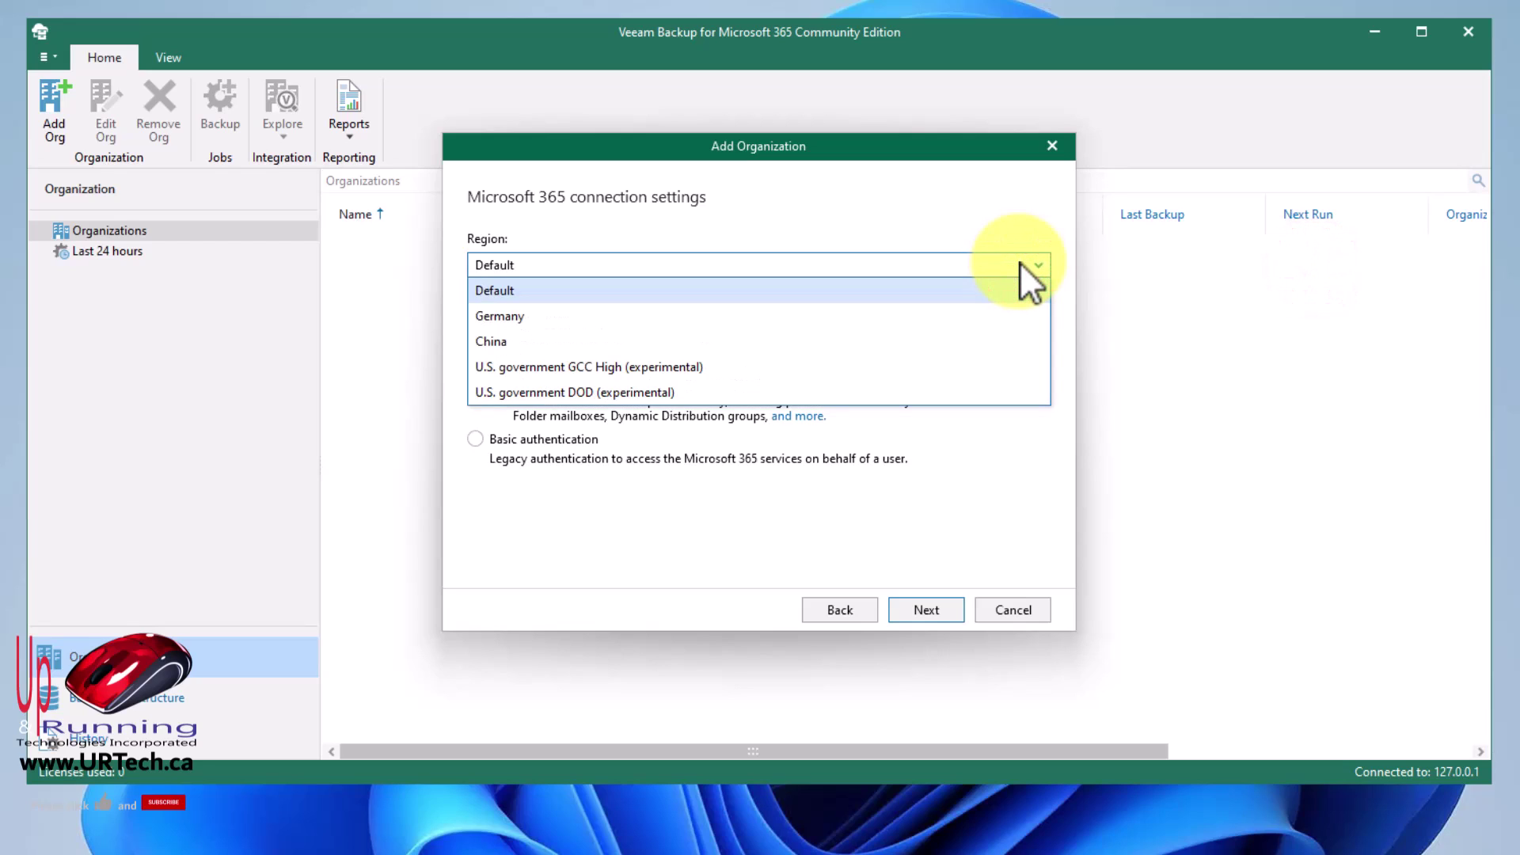
pyautogui.click(999, 287)
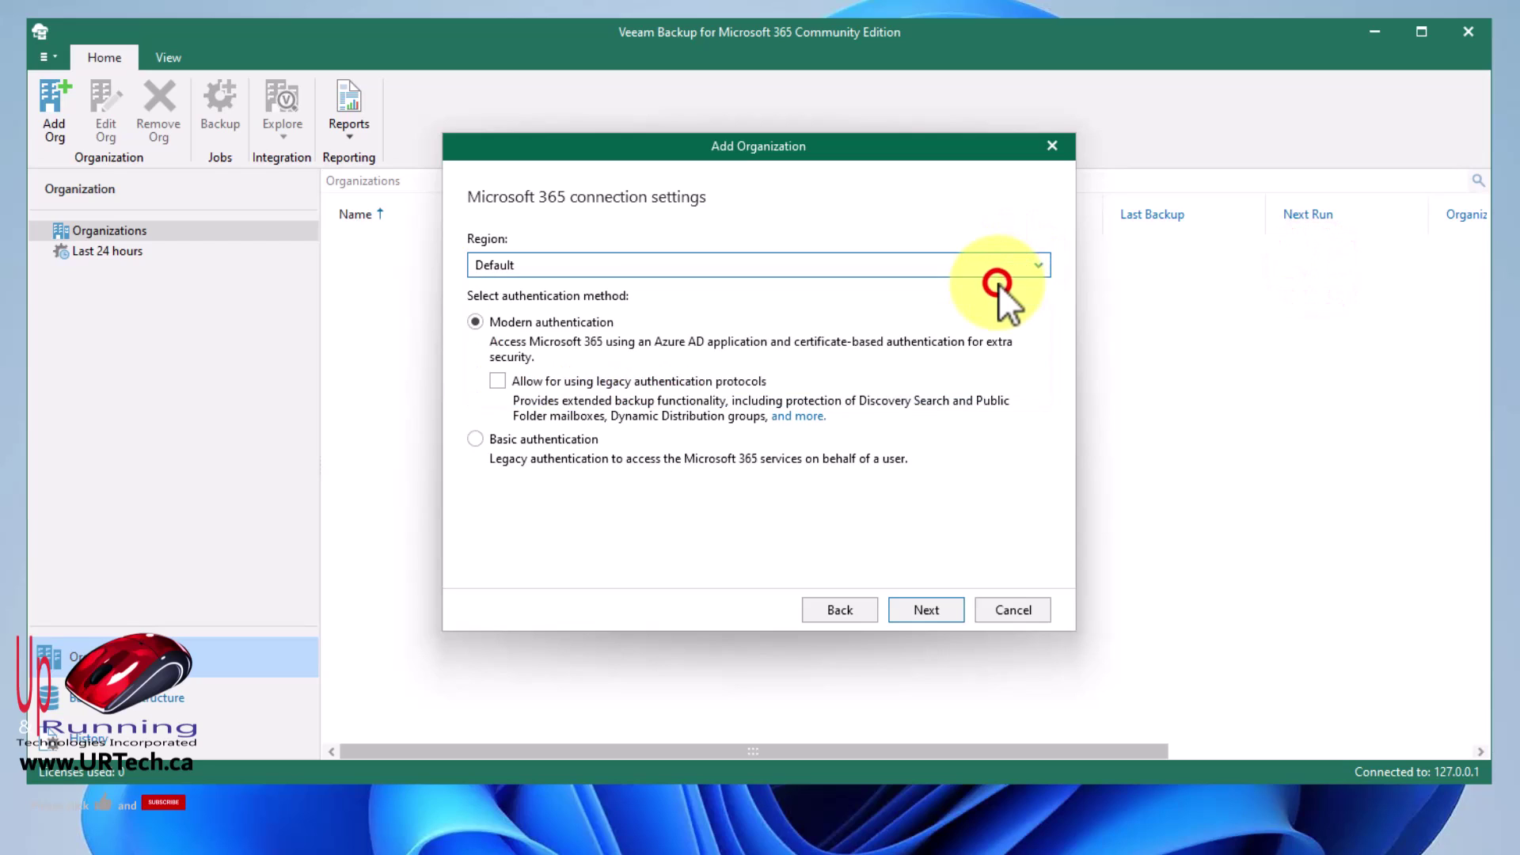
pyautogui.click(846, 263)
pyautogui.click(845, 263)
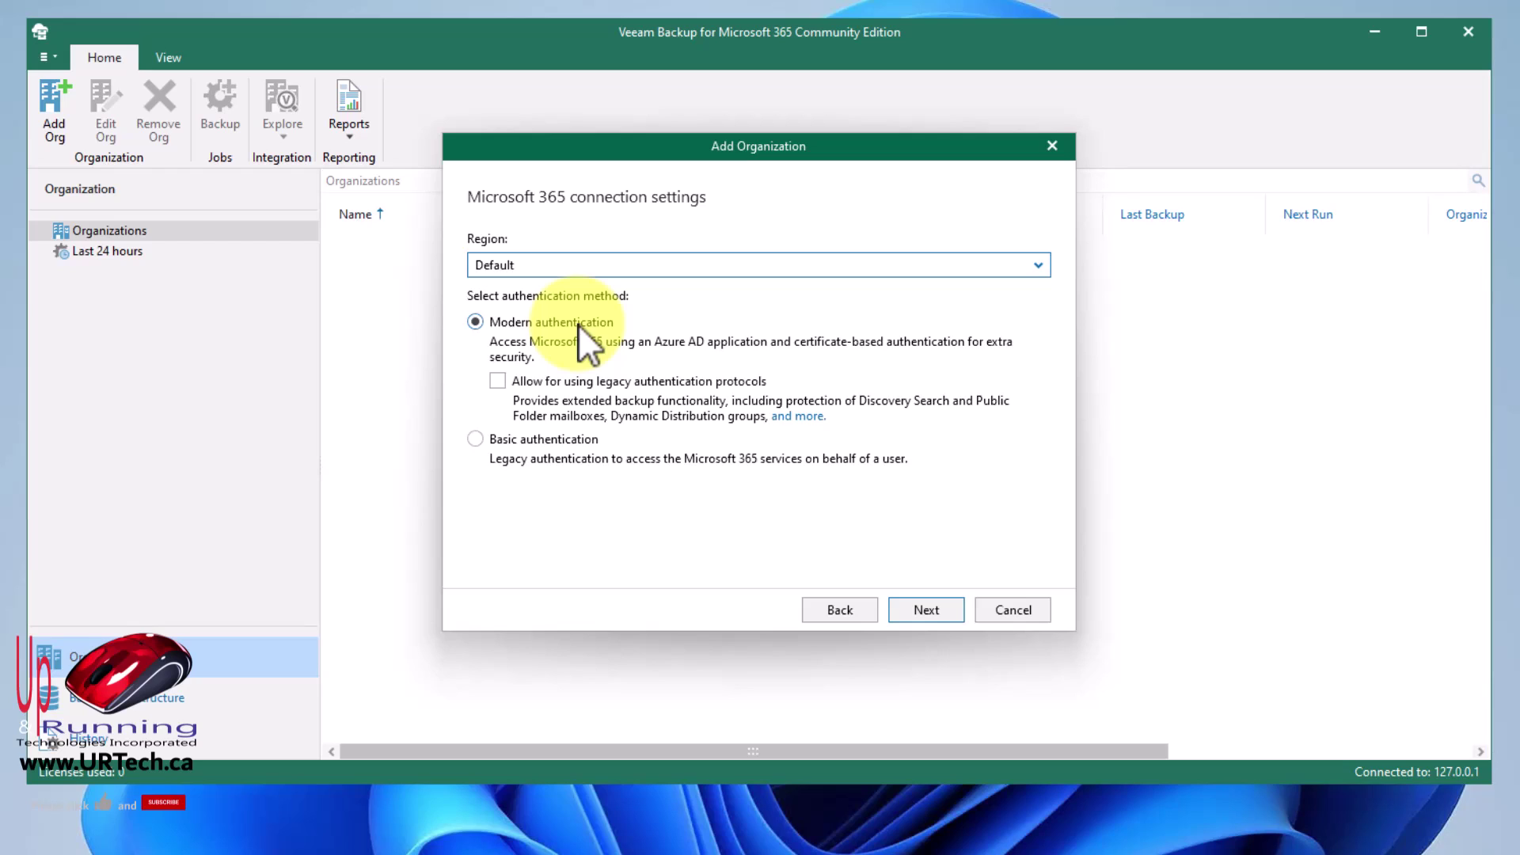
pyautogui.click(939, 614)
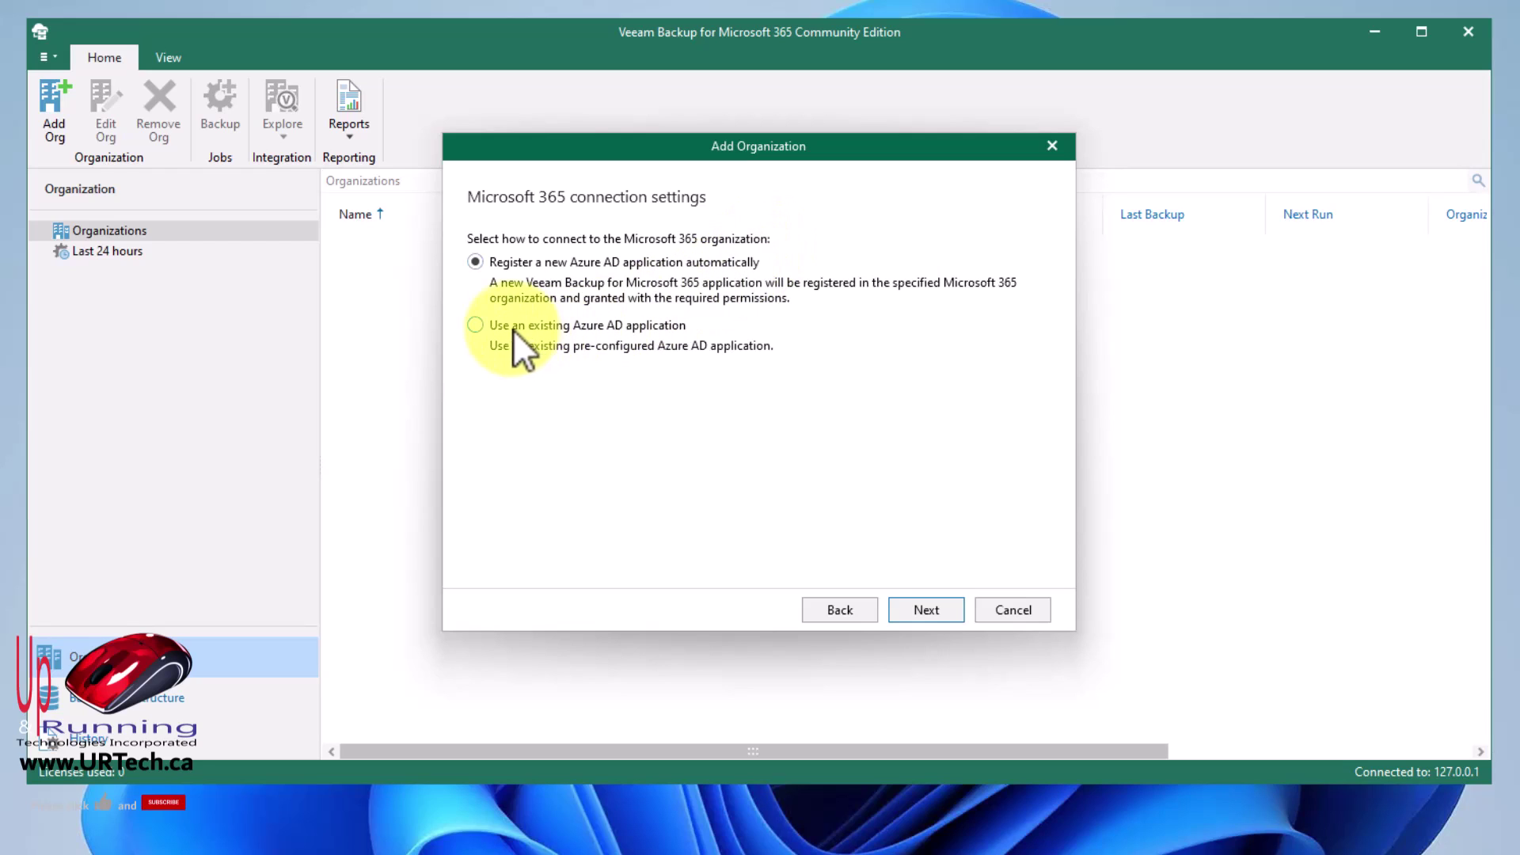
# Choose to register a new Azure AD application automatically
pyautogui.click(475, 326)
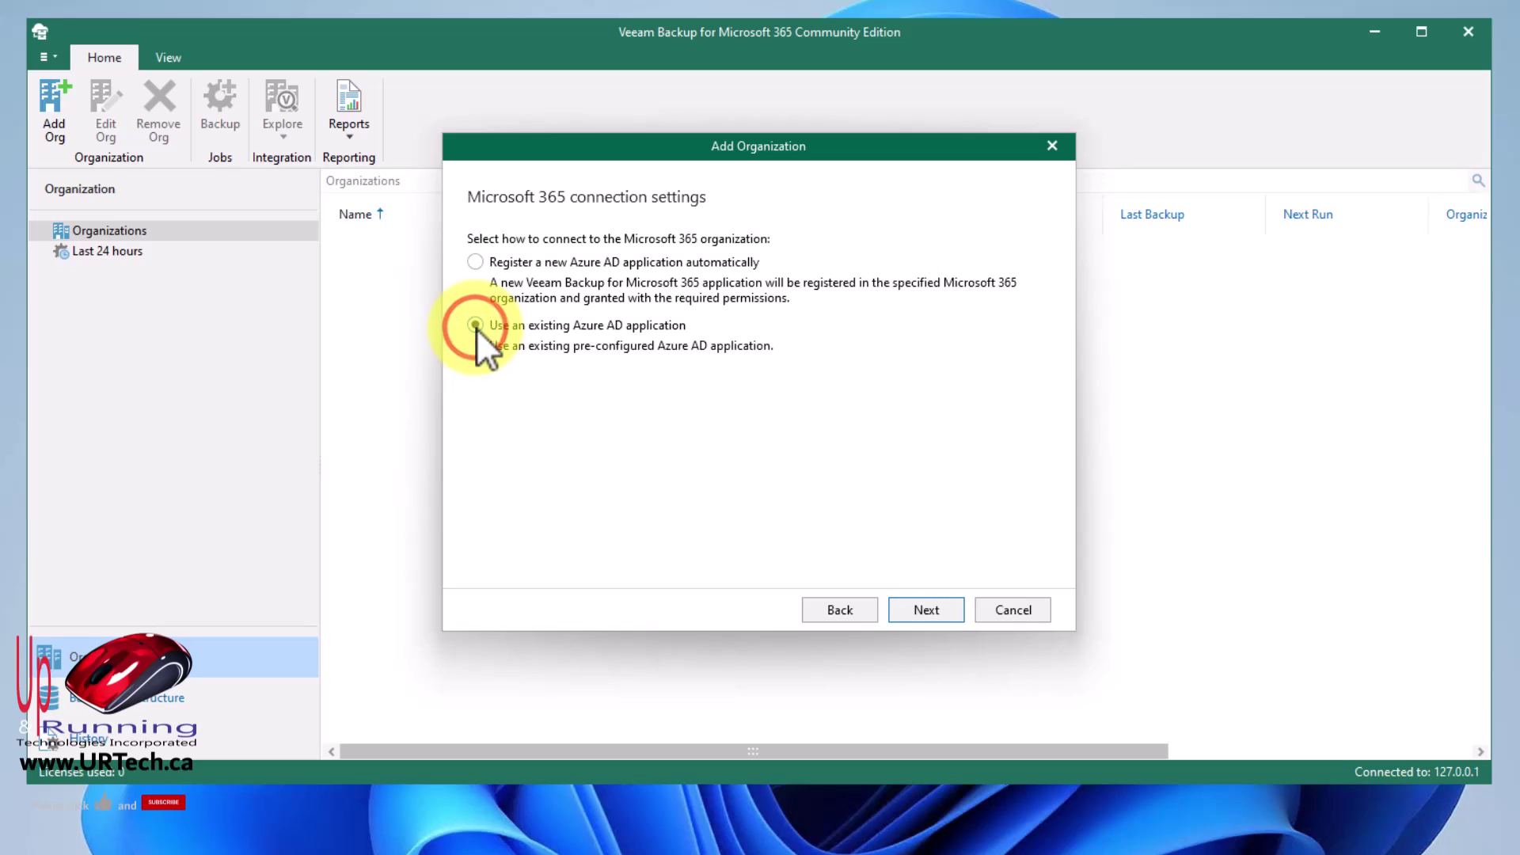
pyautogui.click(475, 262)
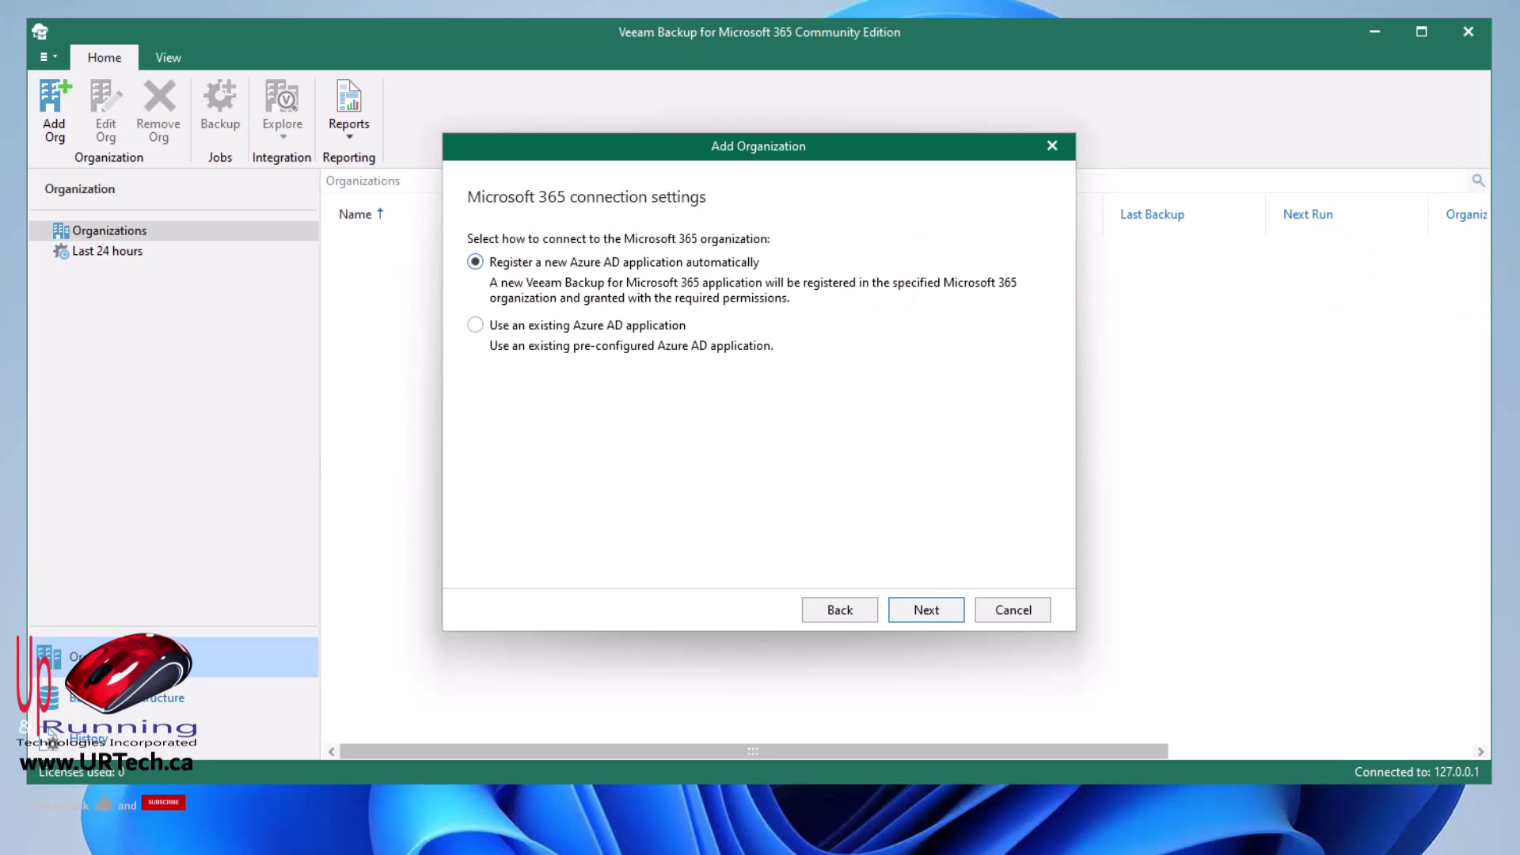
pyautogui.click(928, 611)
# Name the Azure AD app, generate a self-signed certificate, and copy the device login code
pyautogui.write('Ian ')
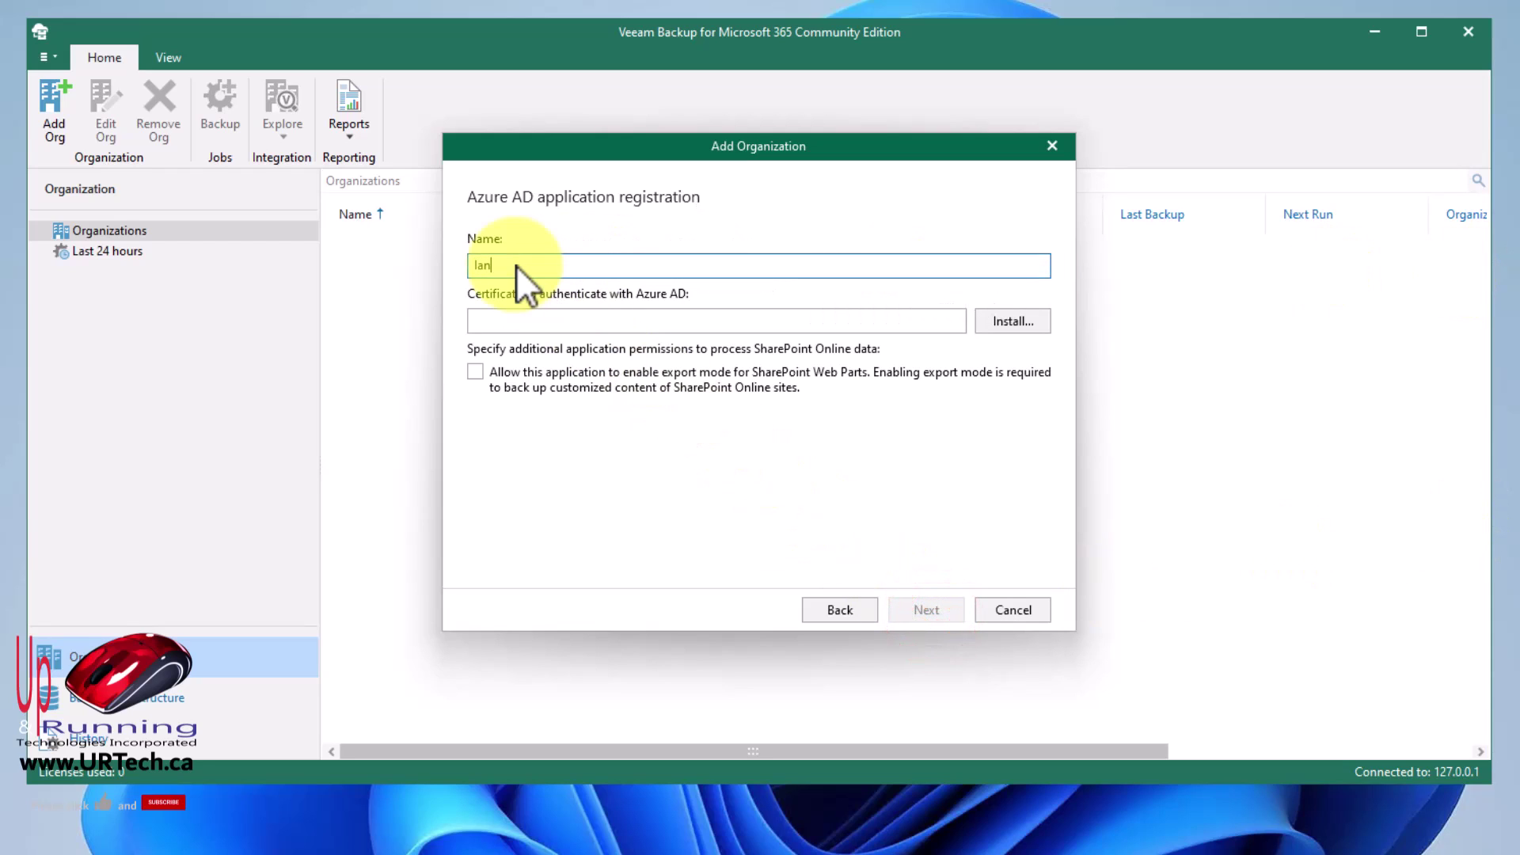
pyautogui.write(' Veeam Azure AD App')
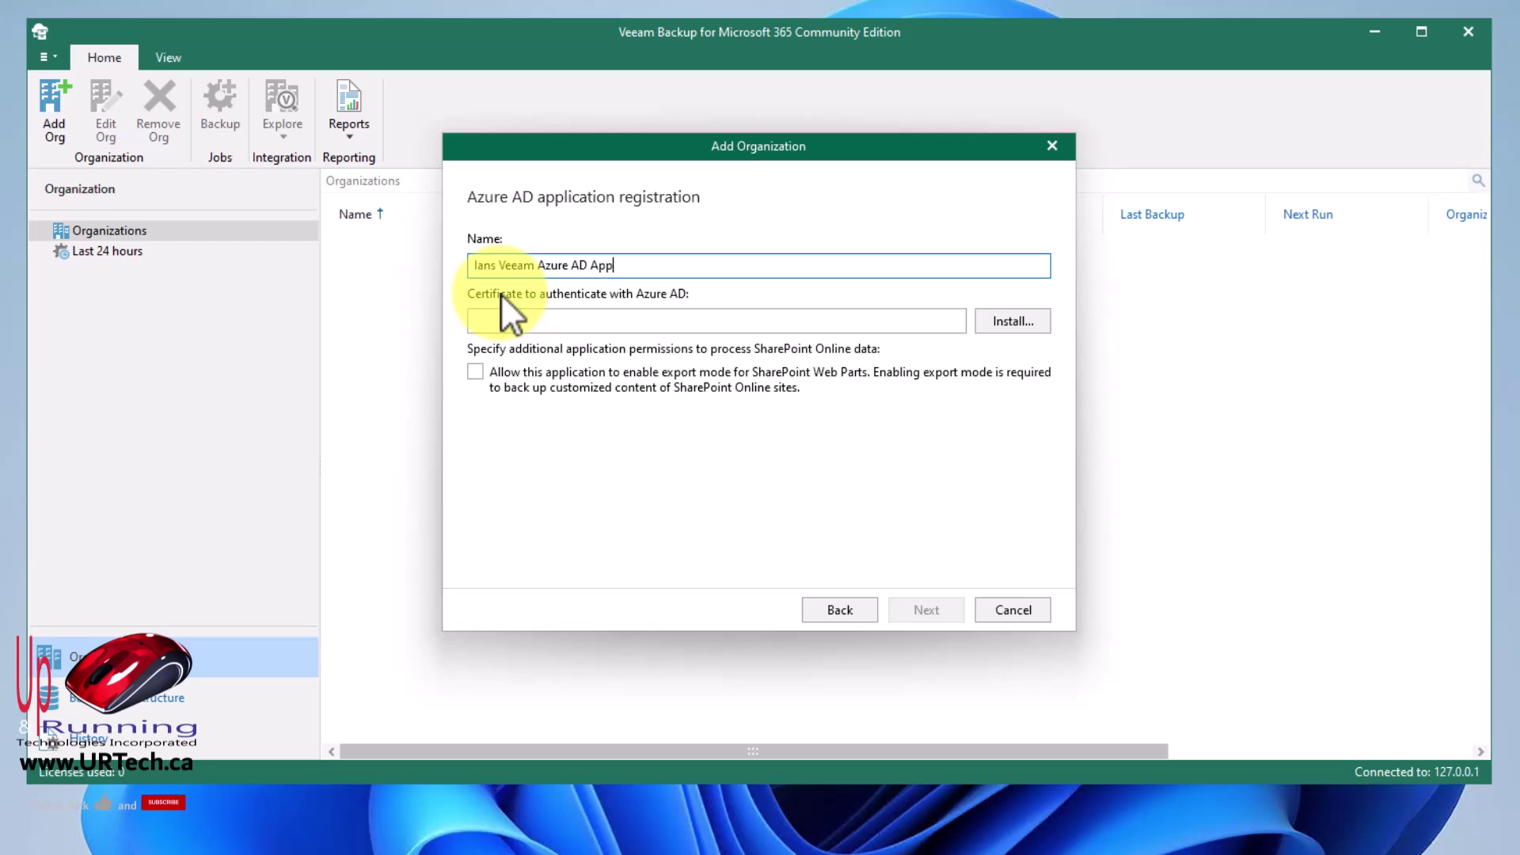
pyautogui.click(1029, 321)
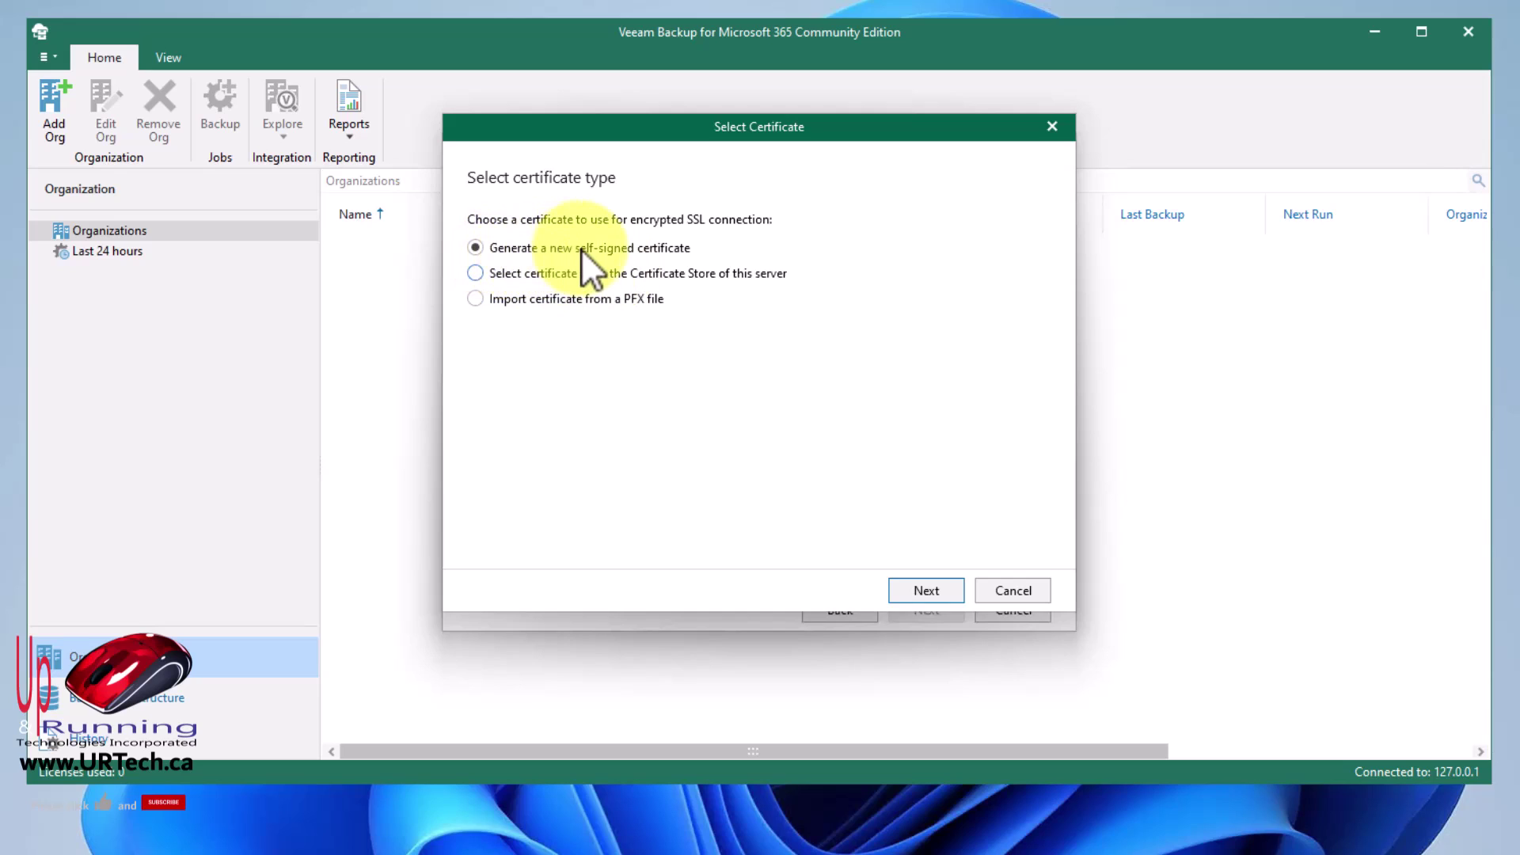
pyautogui.click(932, 589)
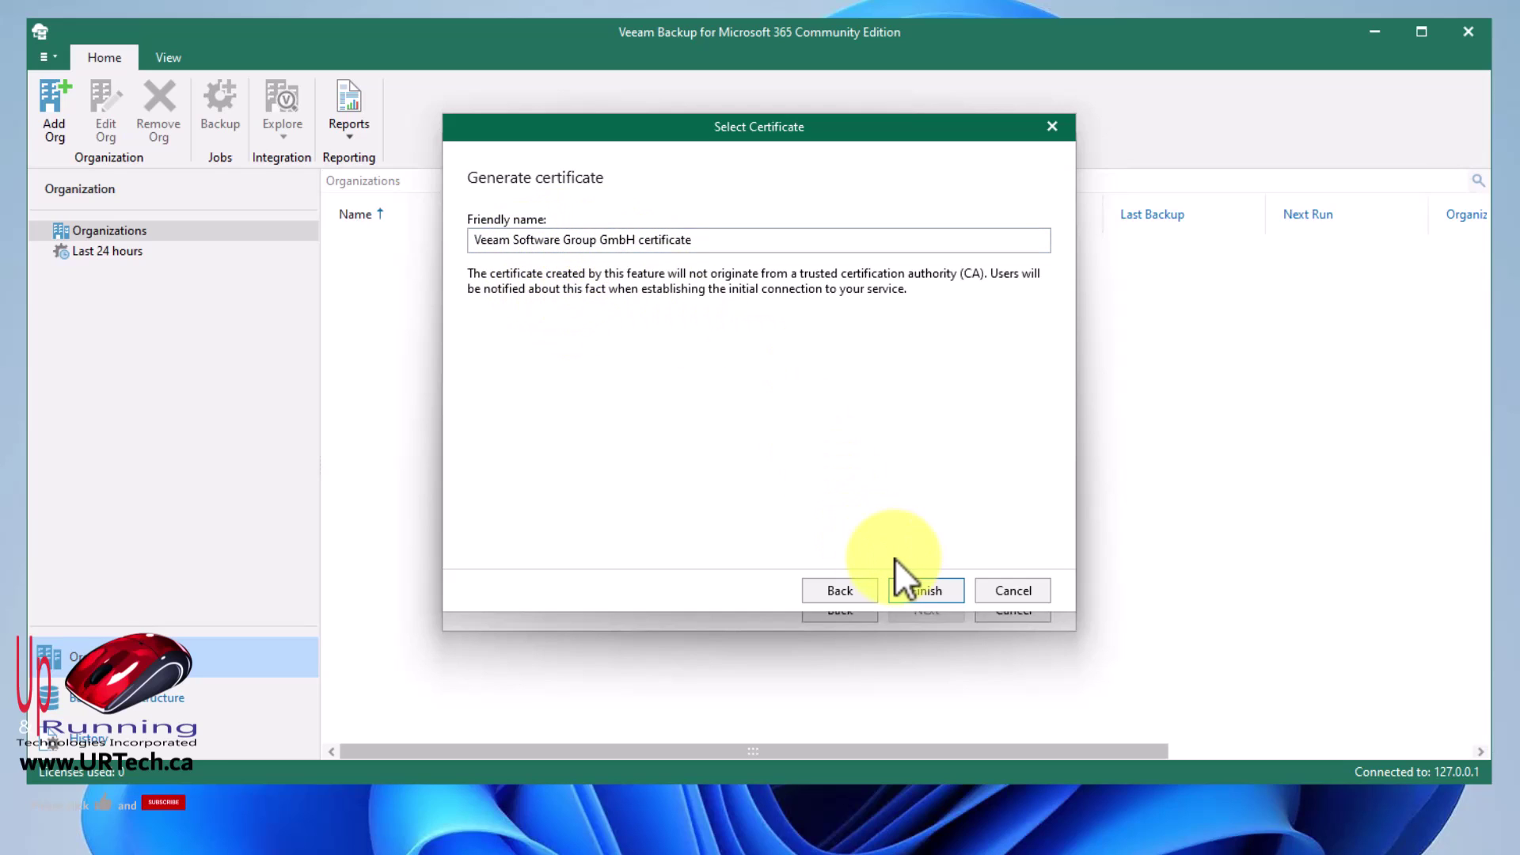
pyautogui.click(926, 591)
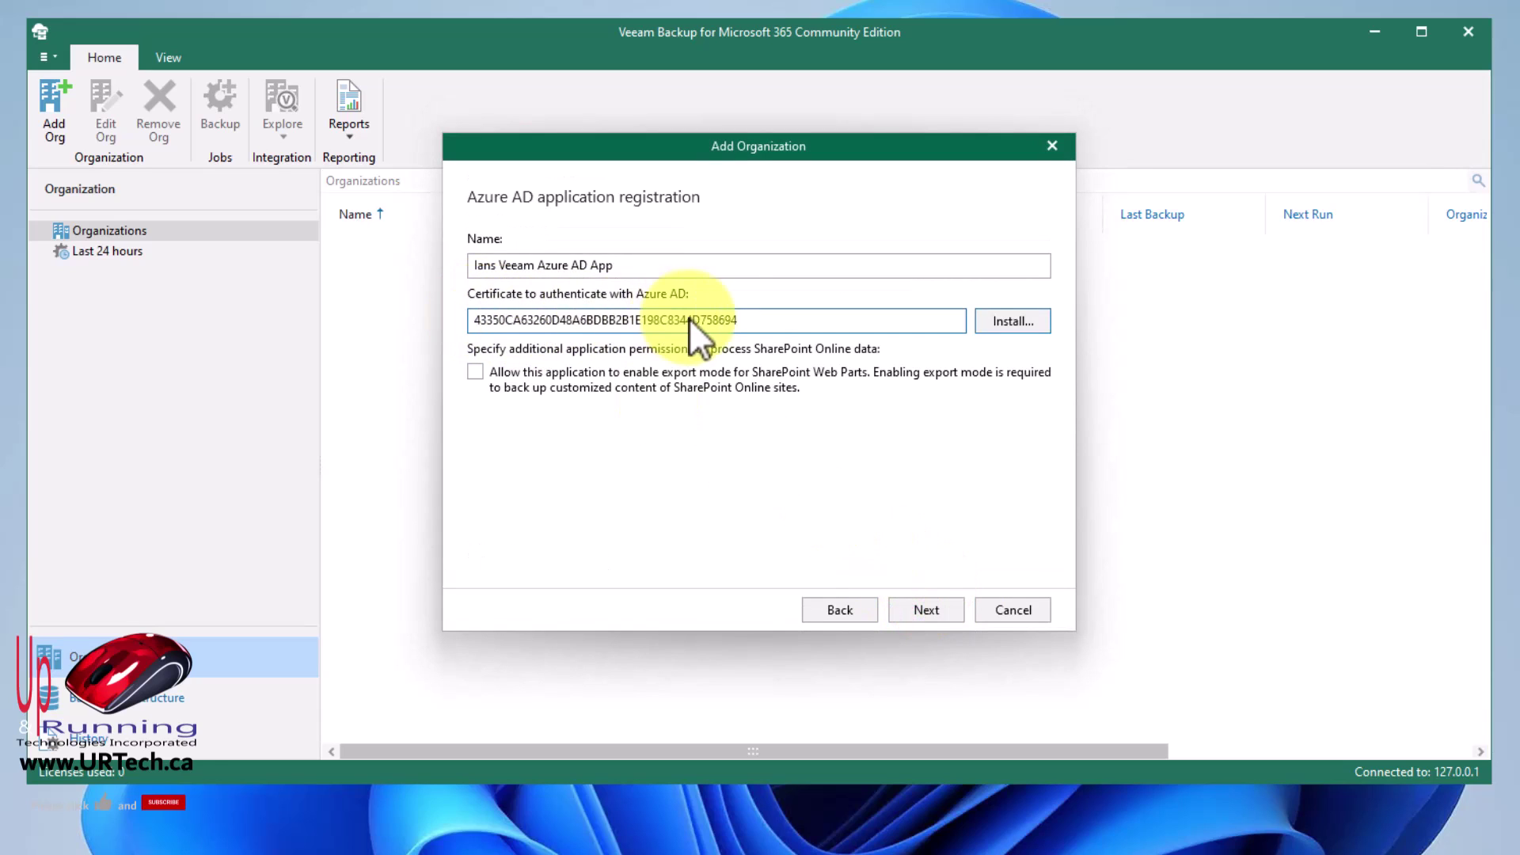
pyautogui.click(920, 611)
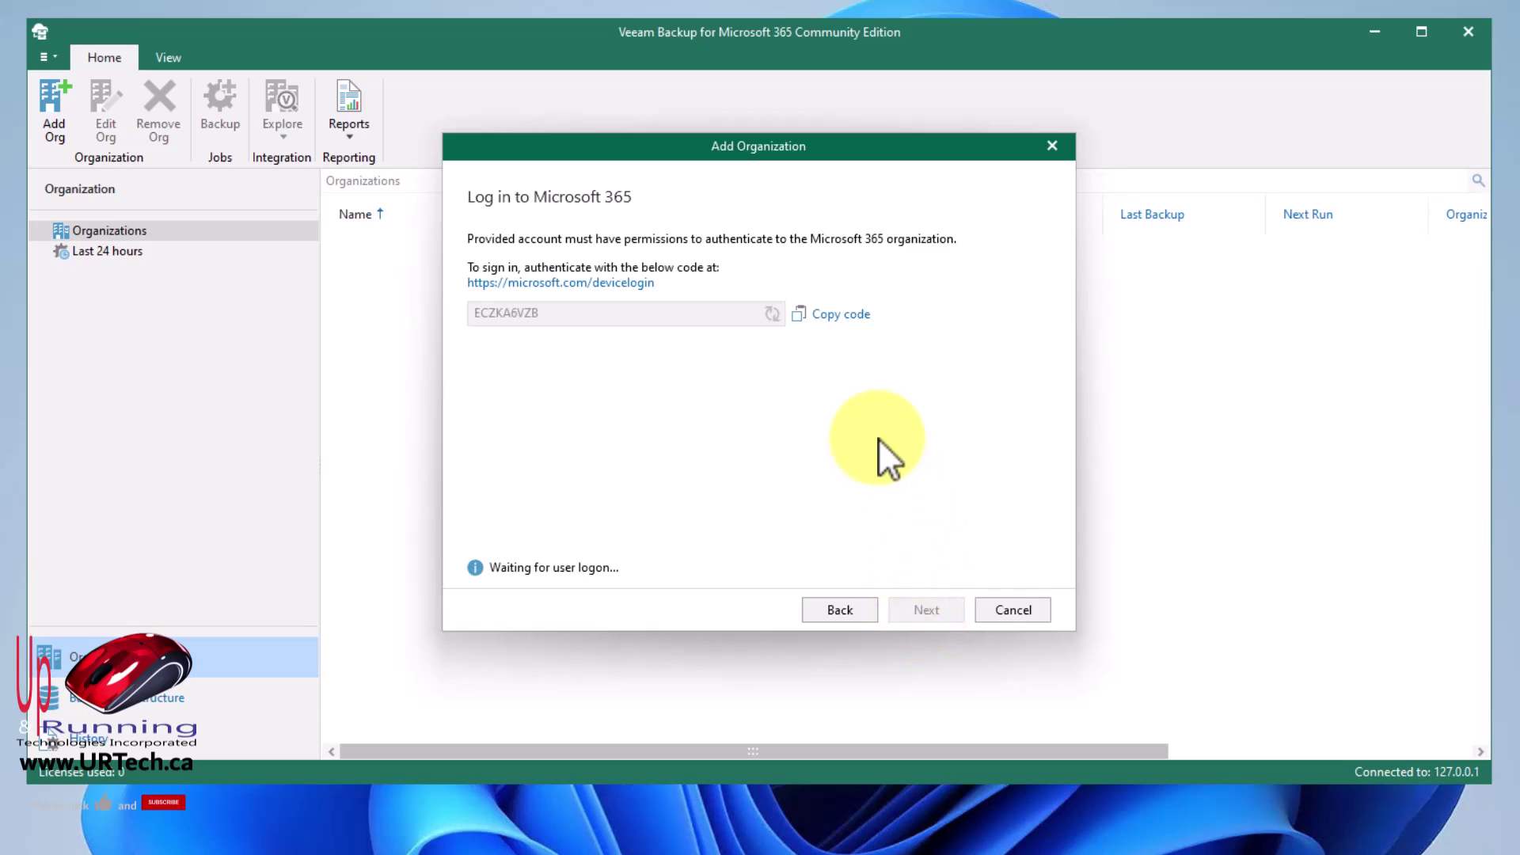
pyautogui.click(834, 313)
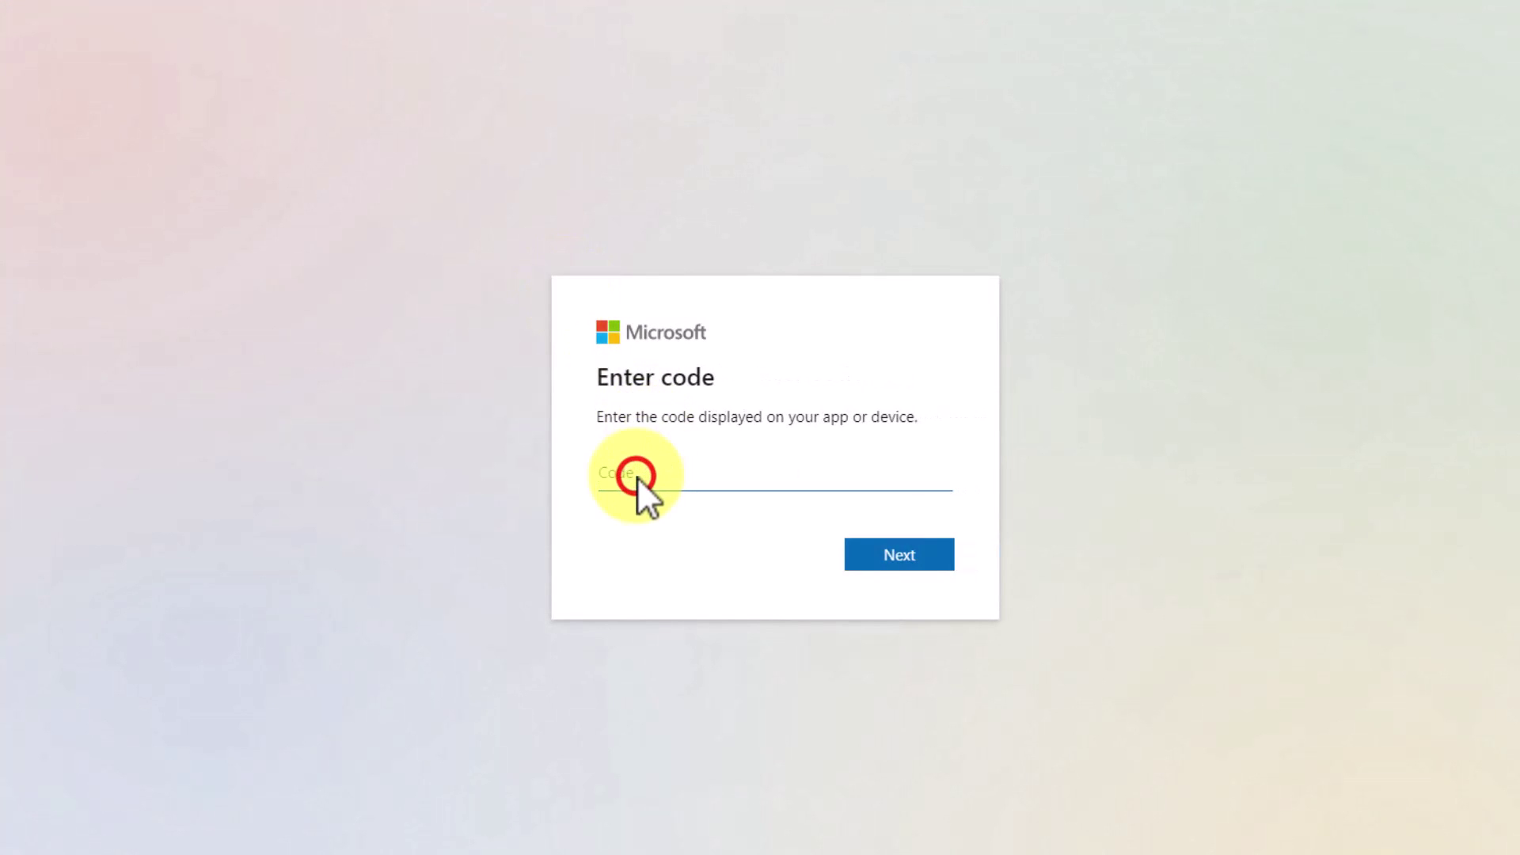
# Paste the copied device login code on Microsoft's Enter code page and complete the account sign-in
pyautogui.click(638, 475)
pyautogui.write('ECZKA6VZB')
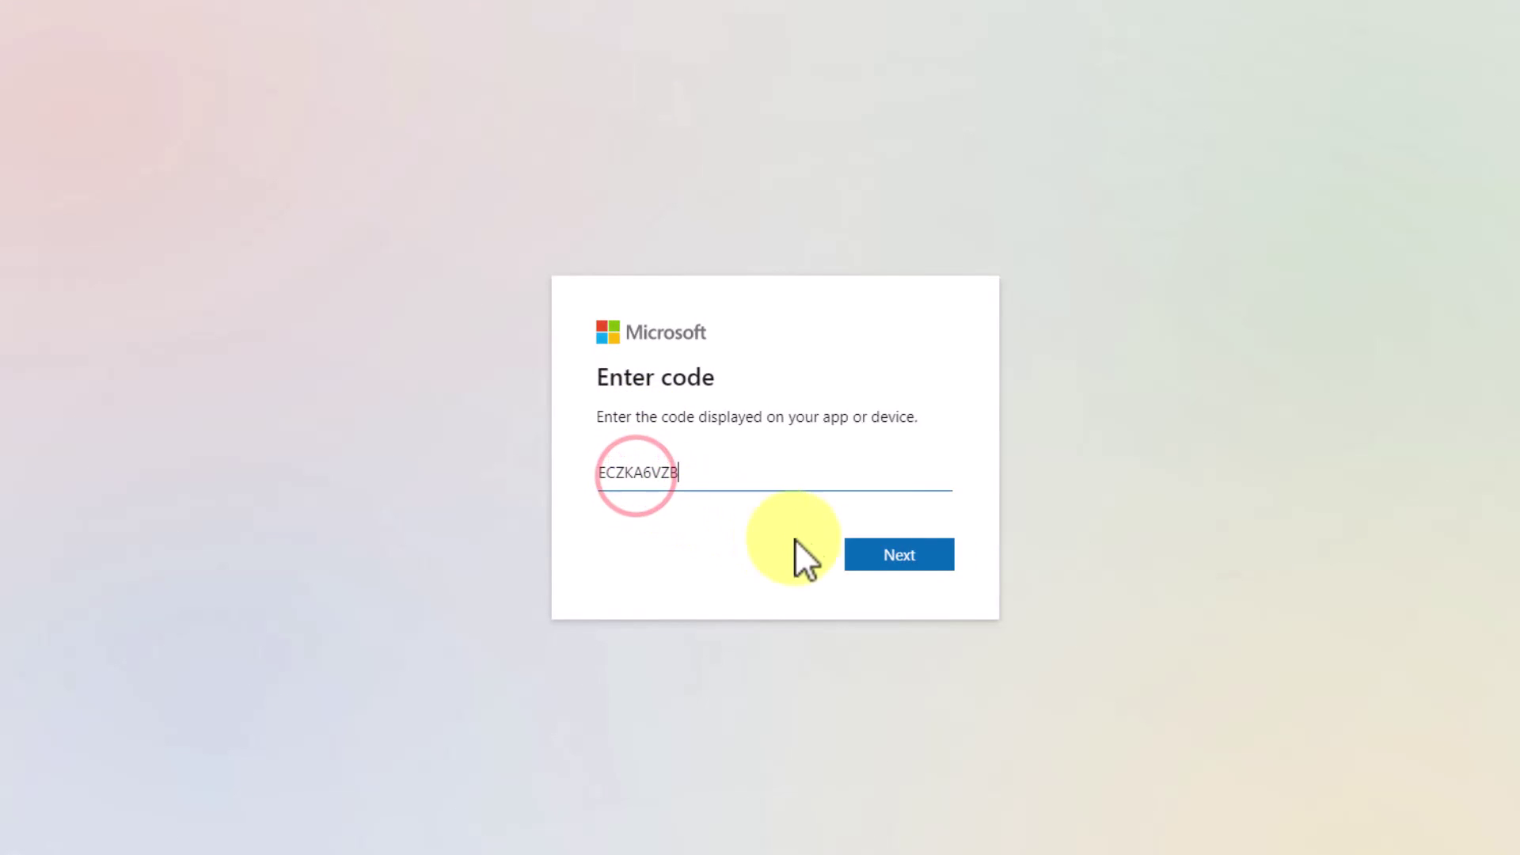
pyautogui.click(882, 556)
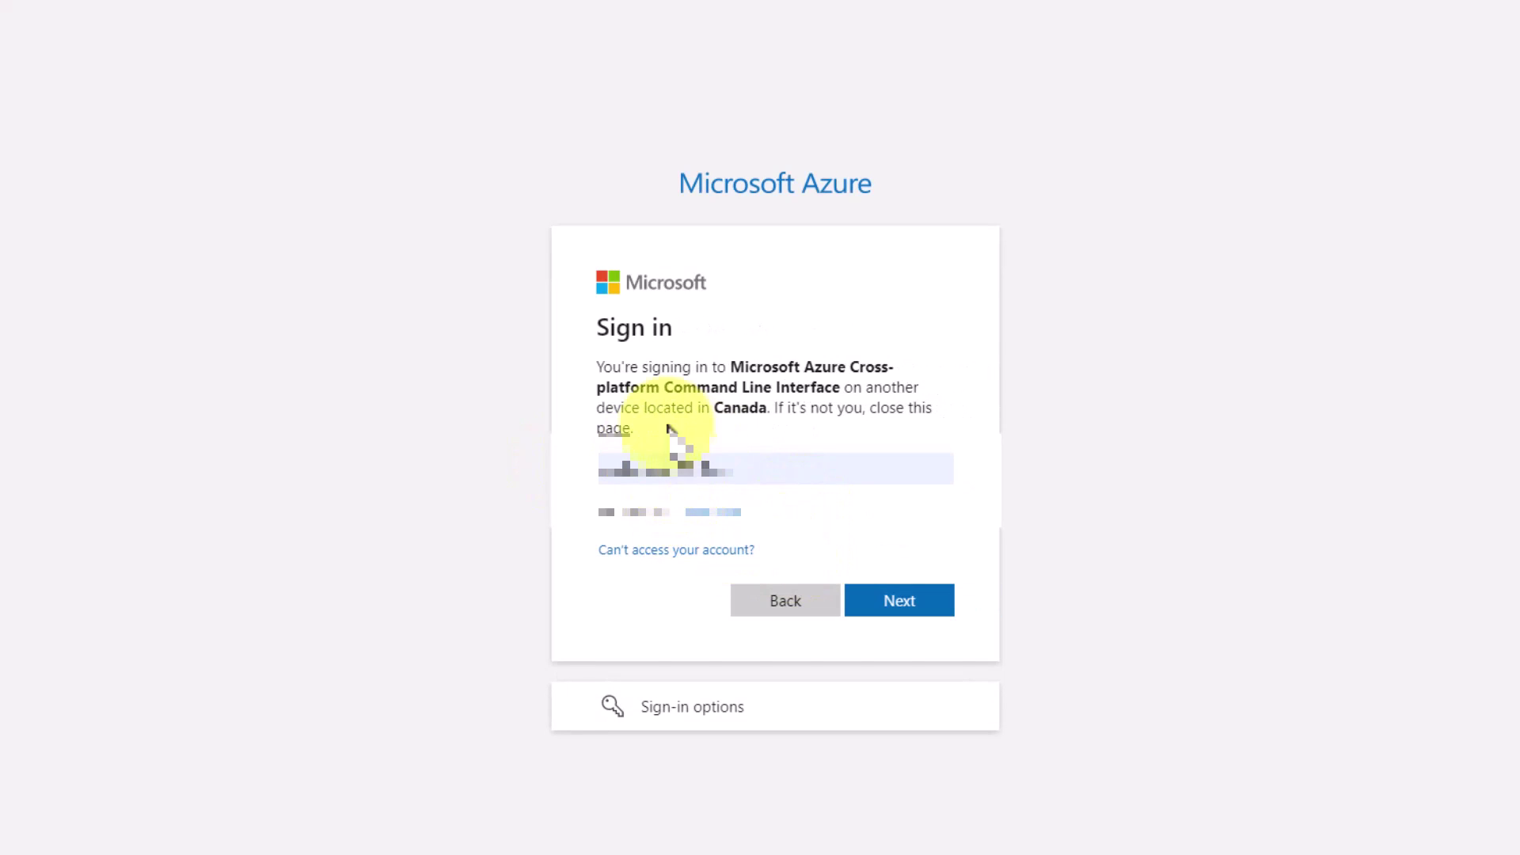
pyautogui.click(903, 598)
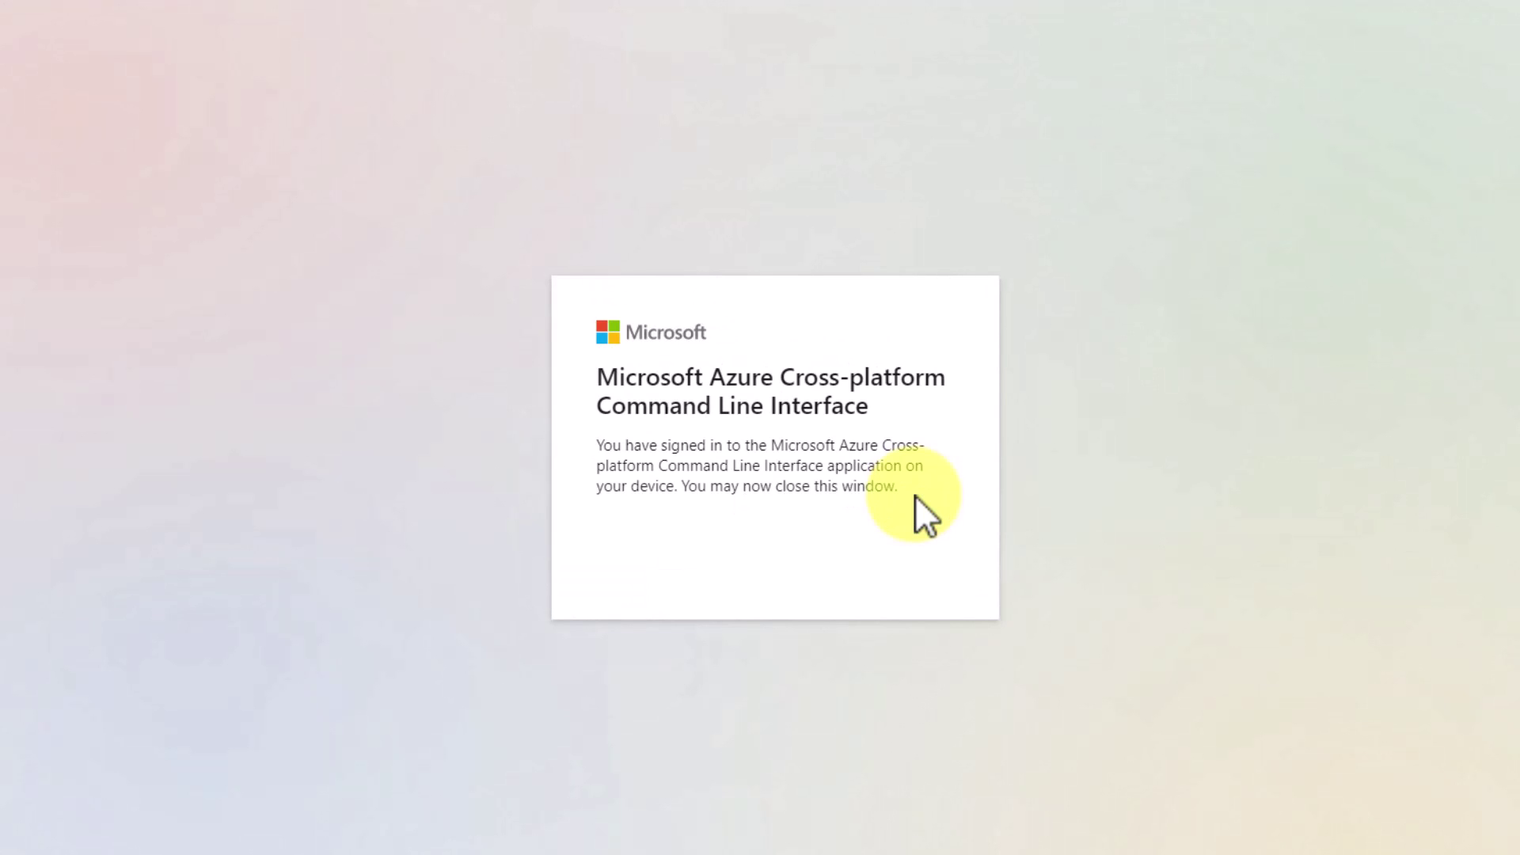
pyautogui.hotkey('alt', 'Tab')
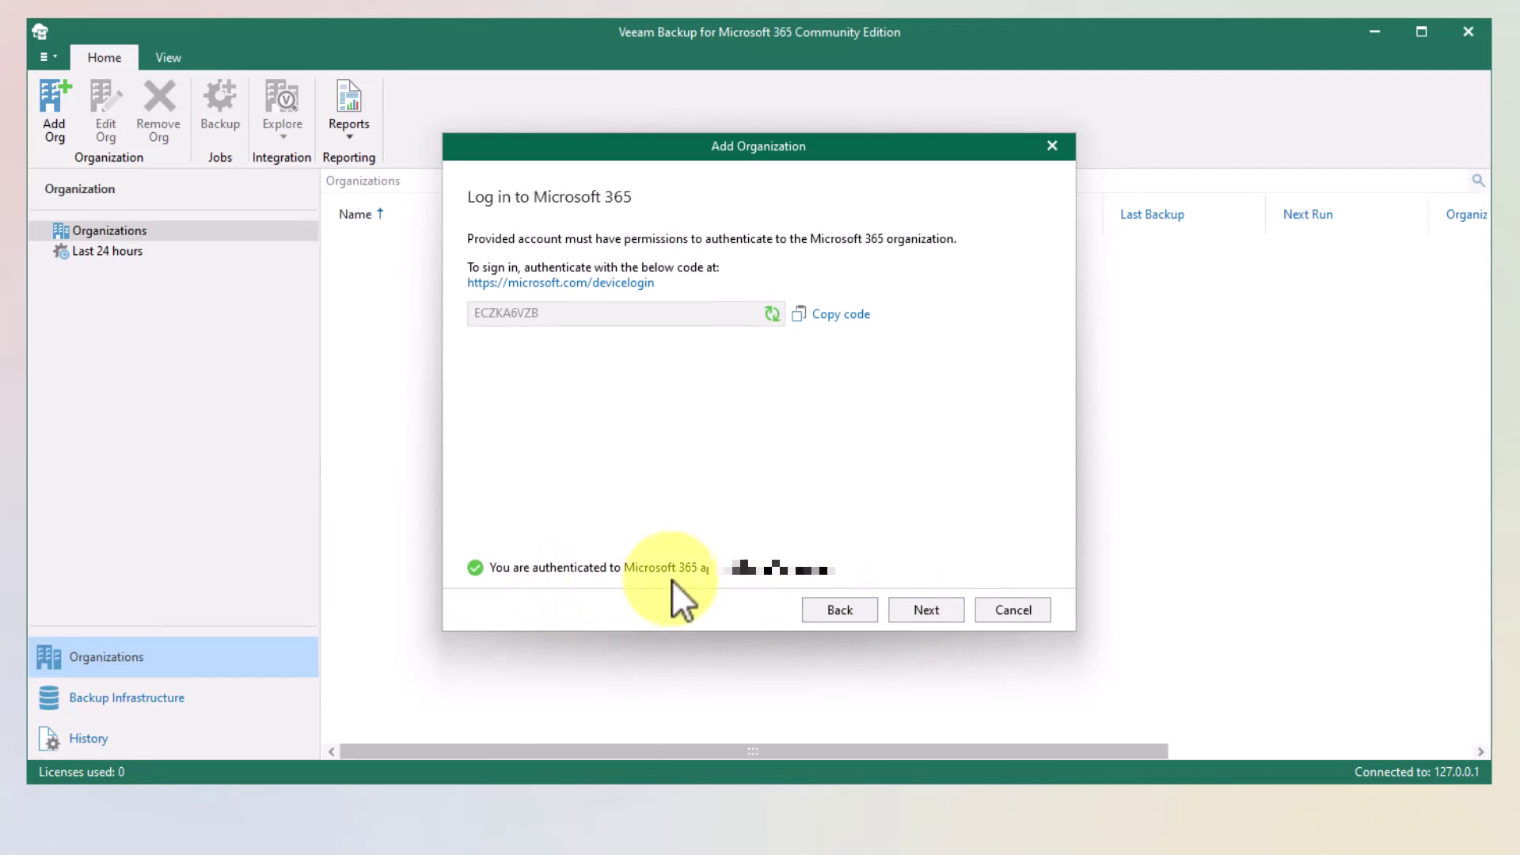
# Verify the organization connection, finish the Add Organization wizard, and select the new organization
pyautogui.click(923, 610)
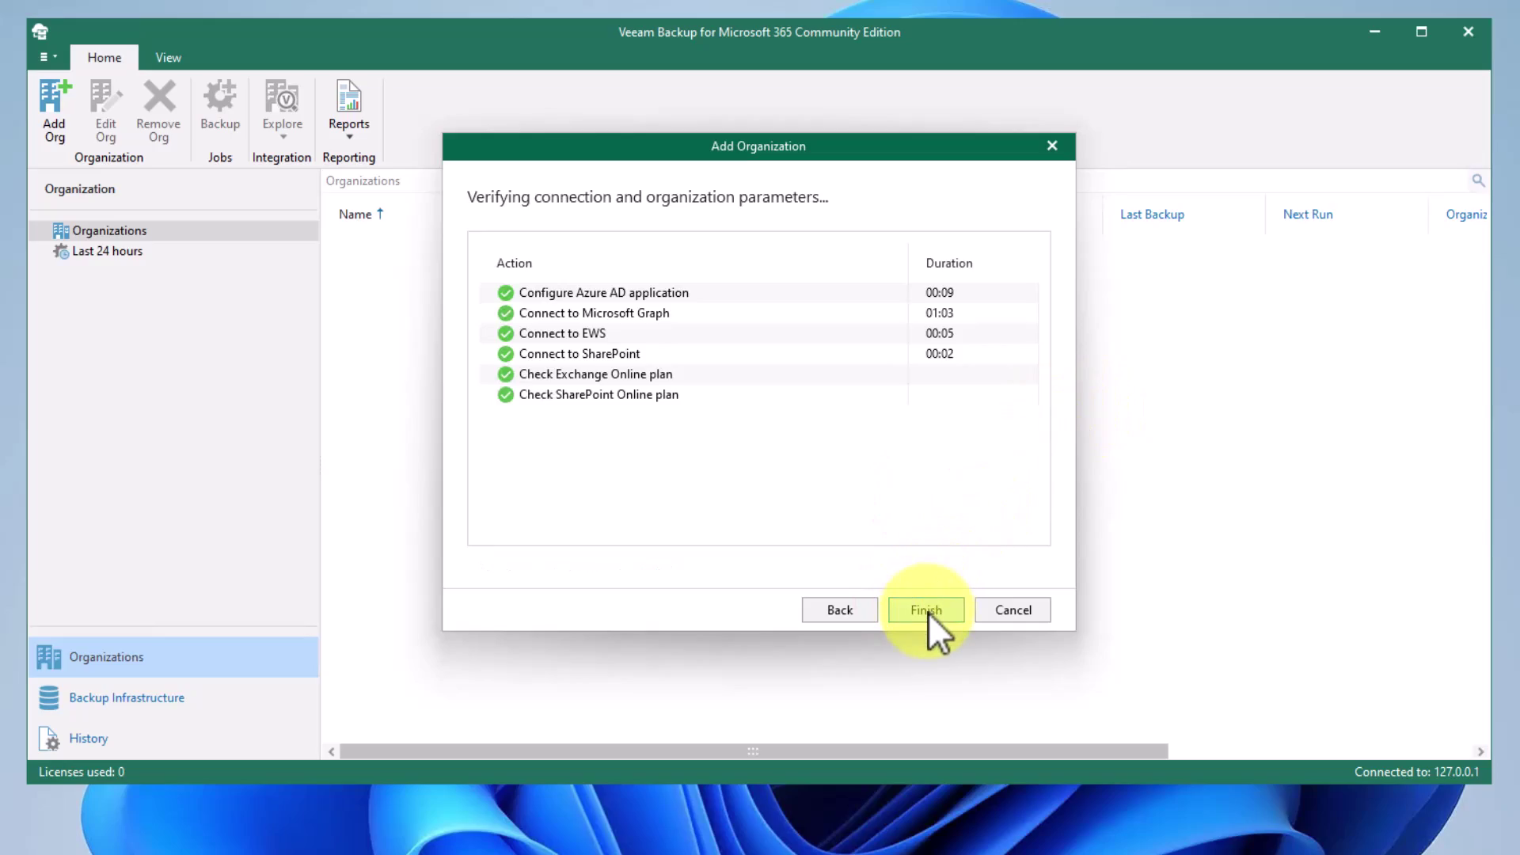
pyautogui.click(928, 611)
pyautogui.click(182, 251)
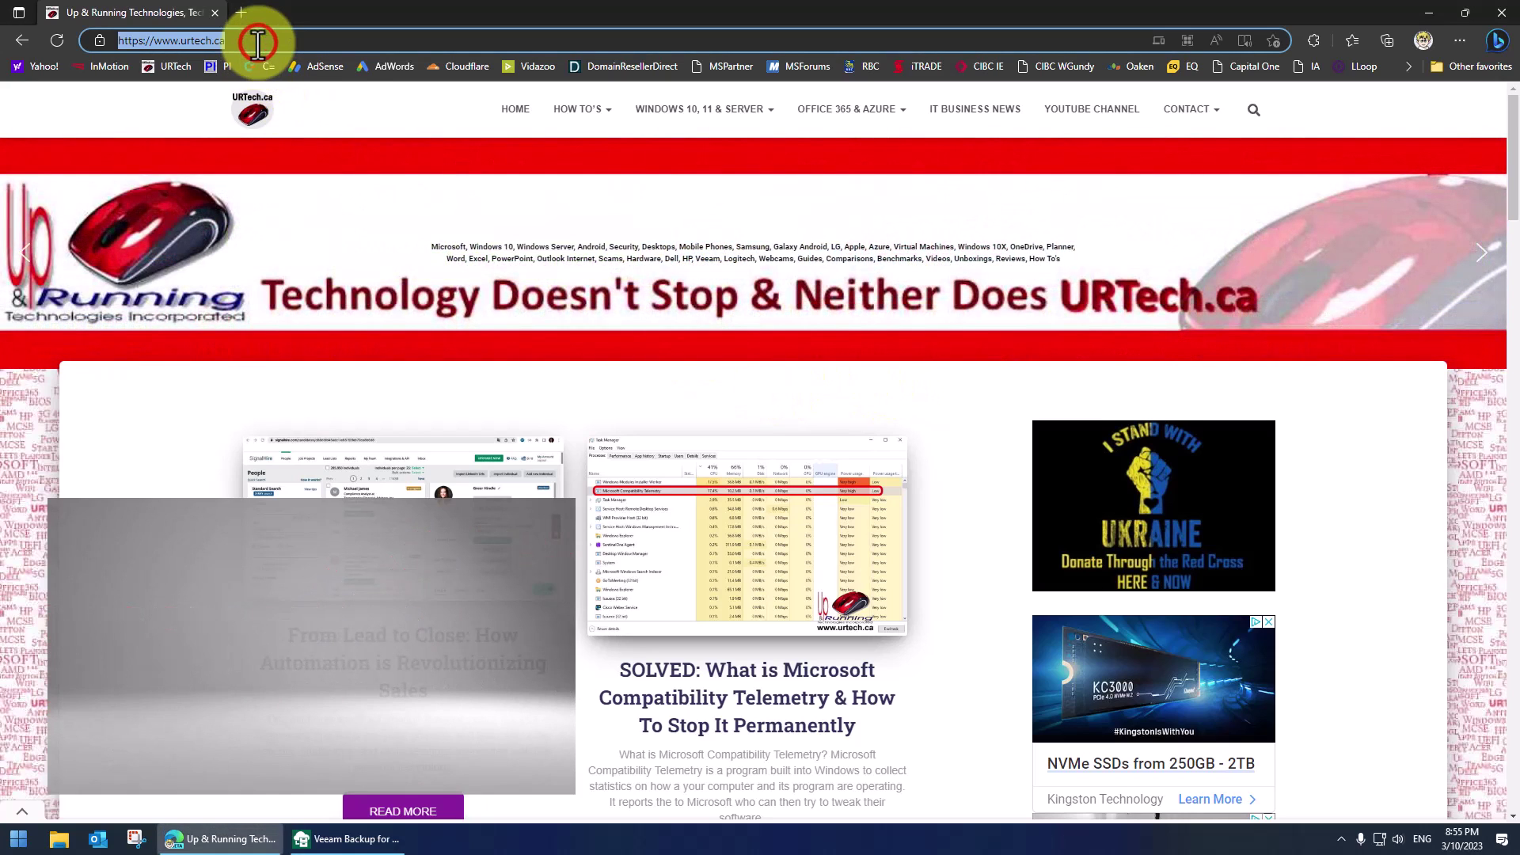
# Go to portal.office.com in the browser
pyautogui.click(258, 40)
pyautogui.press('BackSpace')
pyautogui.write('port')
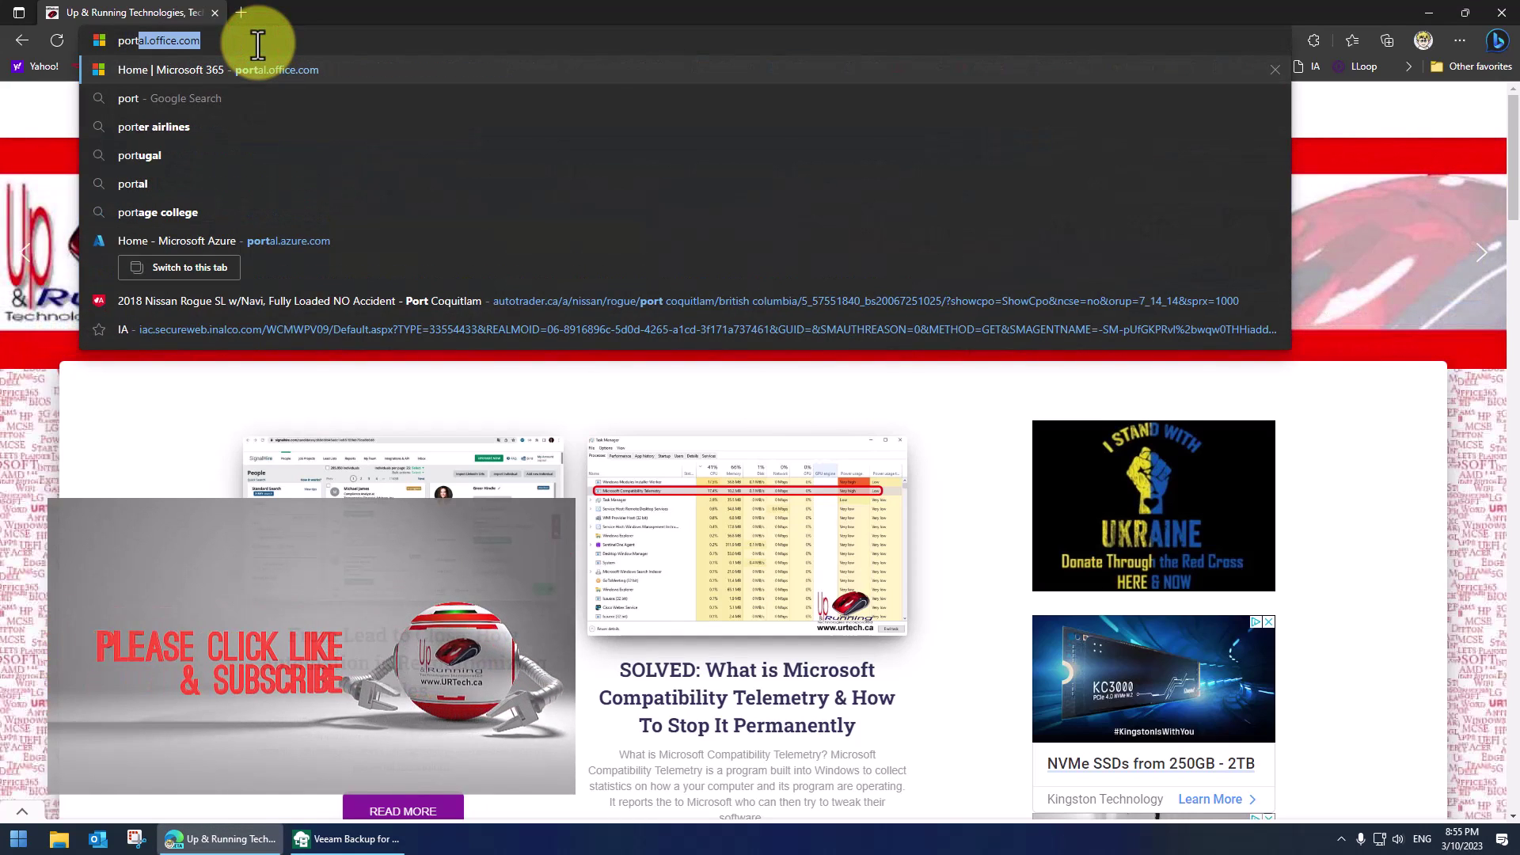
pyautogui.press('Return')
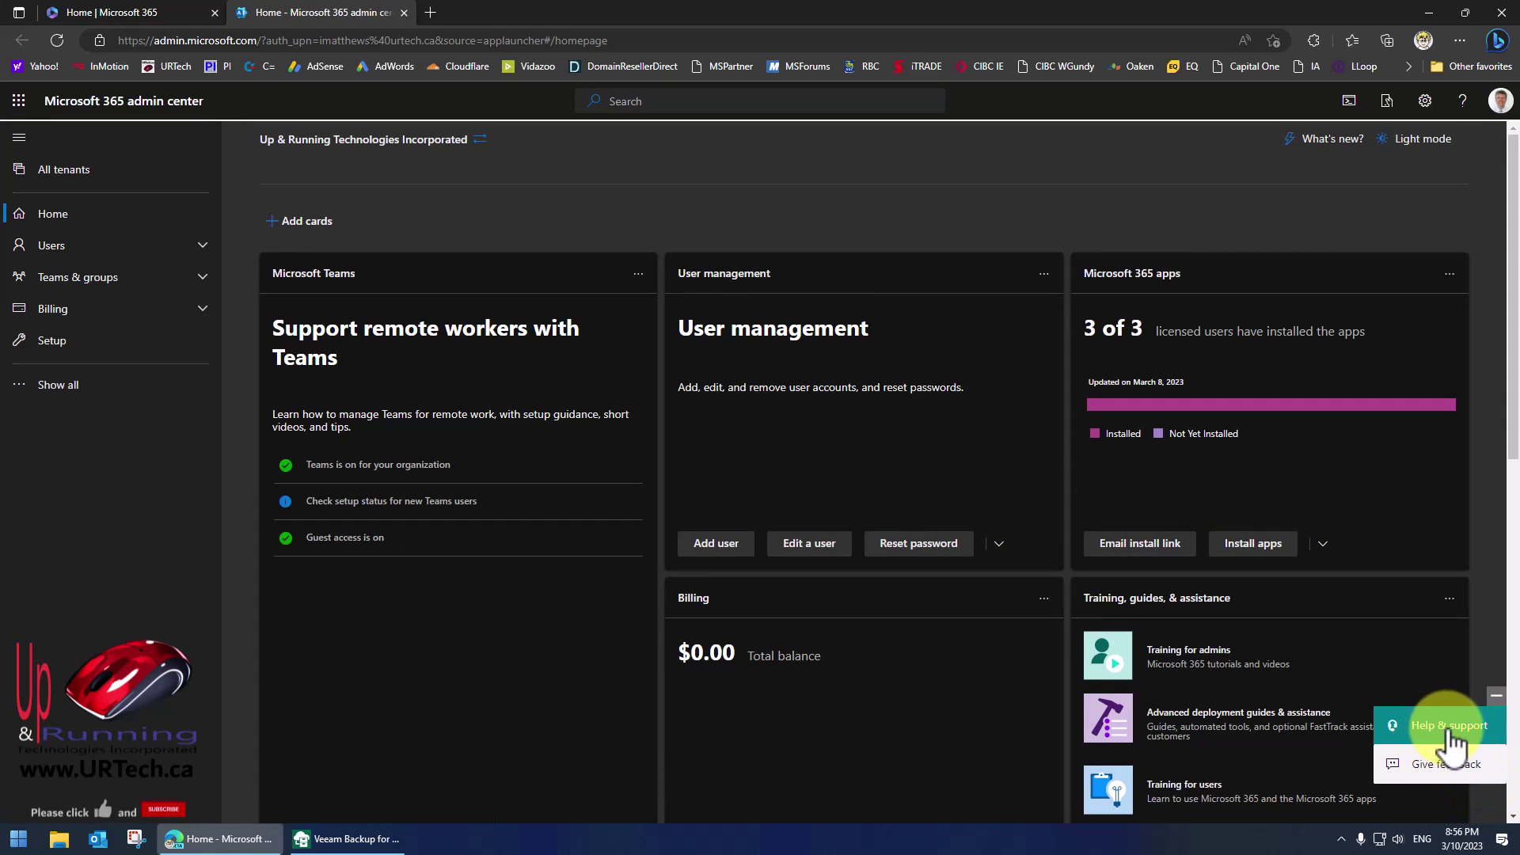
# Search Help & support for 'ews' and run the Increase EWS Throttling Policy diagnostic tests
pyautogui.click(1450, 729)
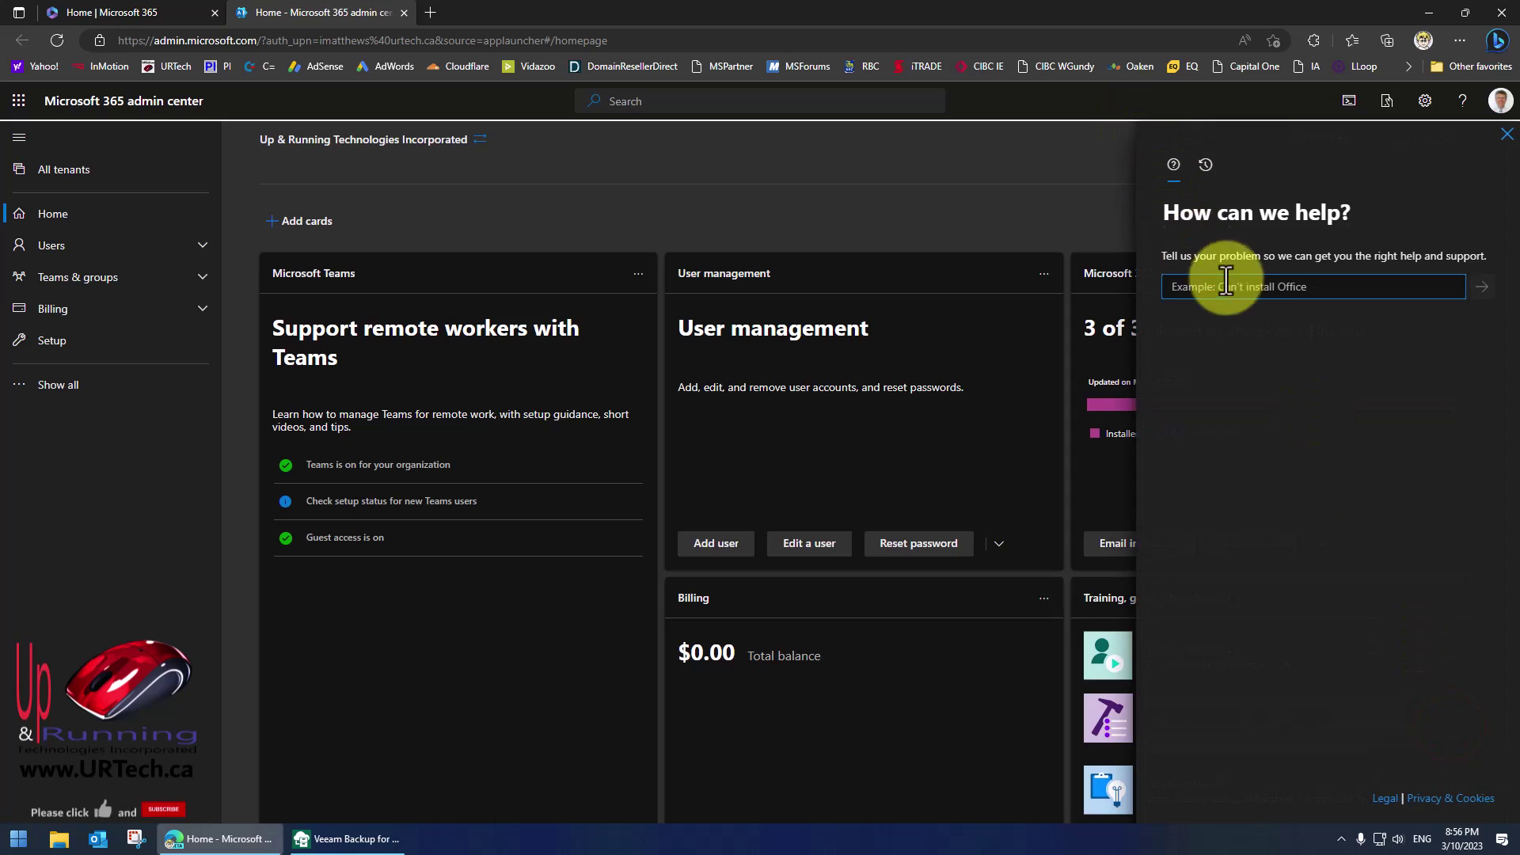
pyautogui.click(1227, 285)
pyautogui.write('ews')
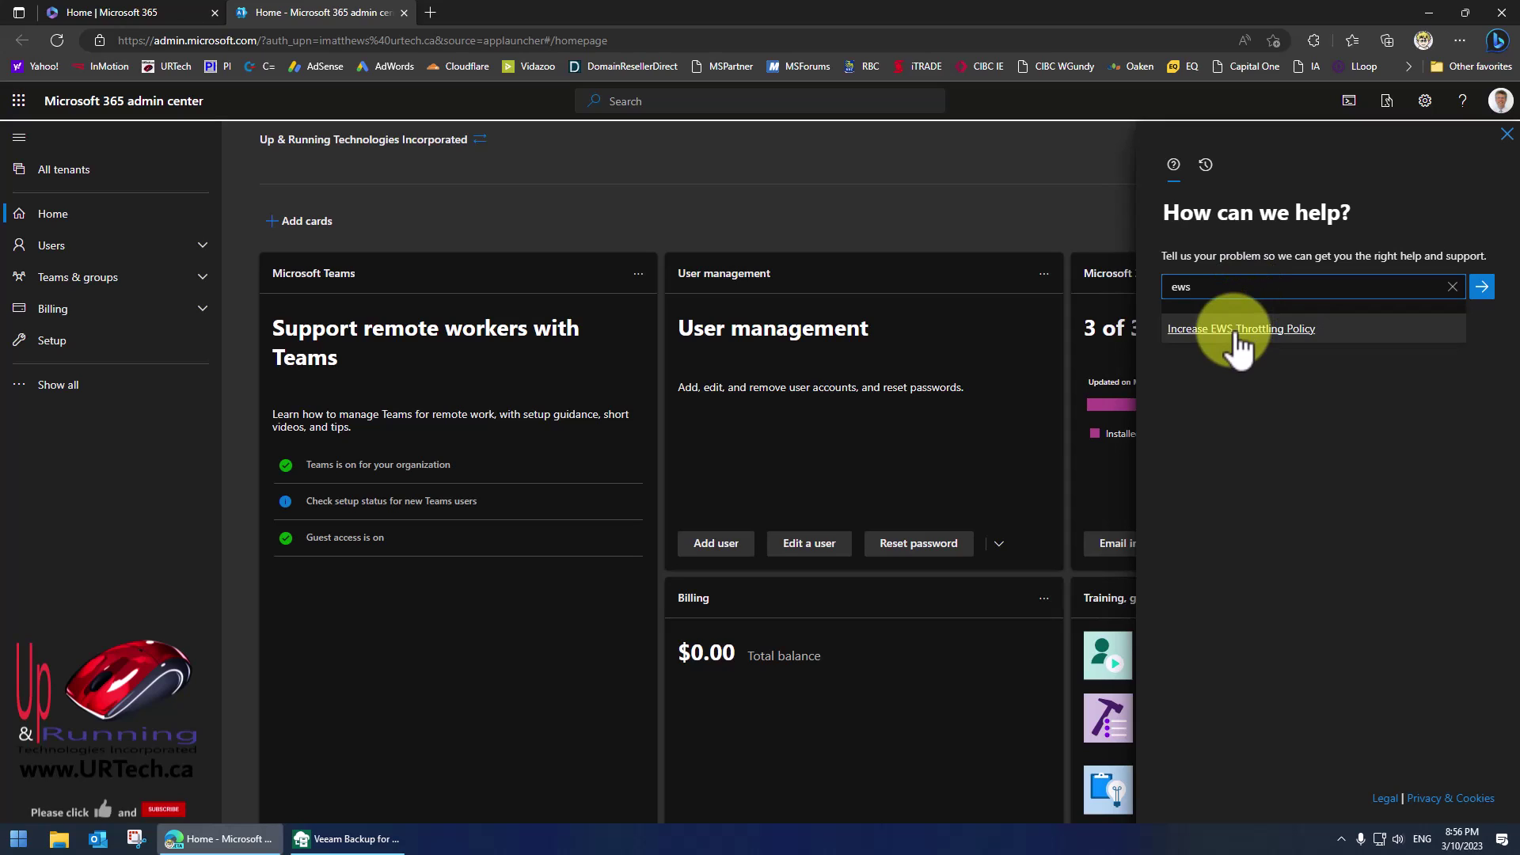
pyautogui.click(1236, 331)
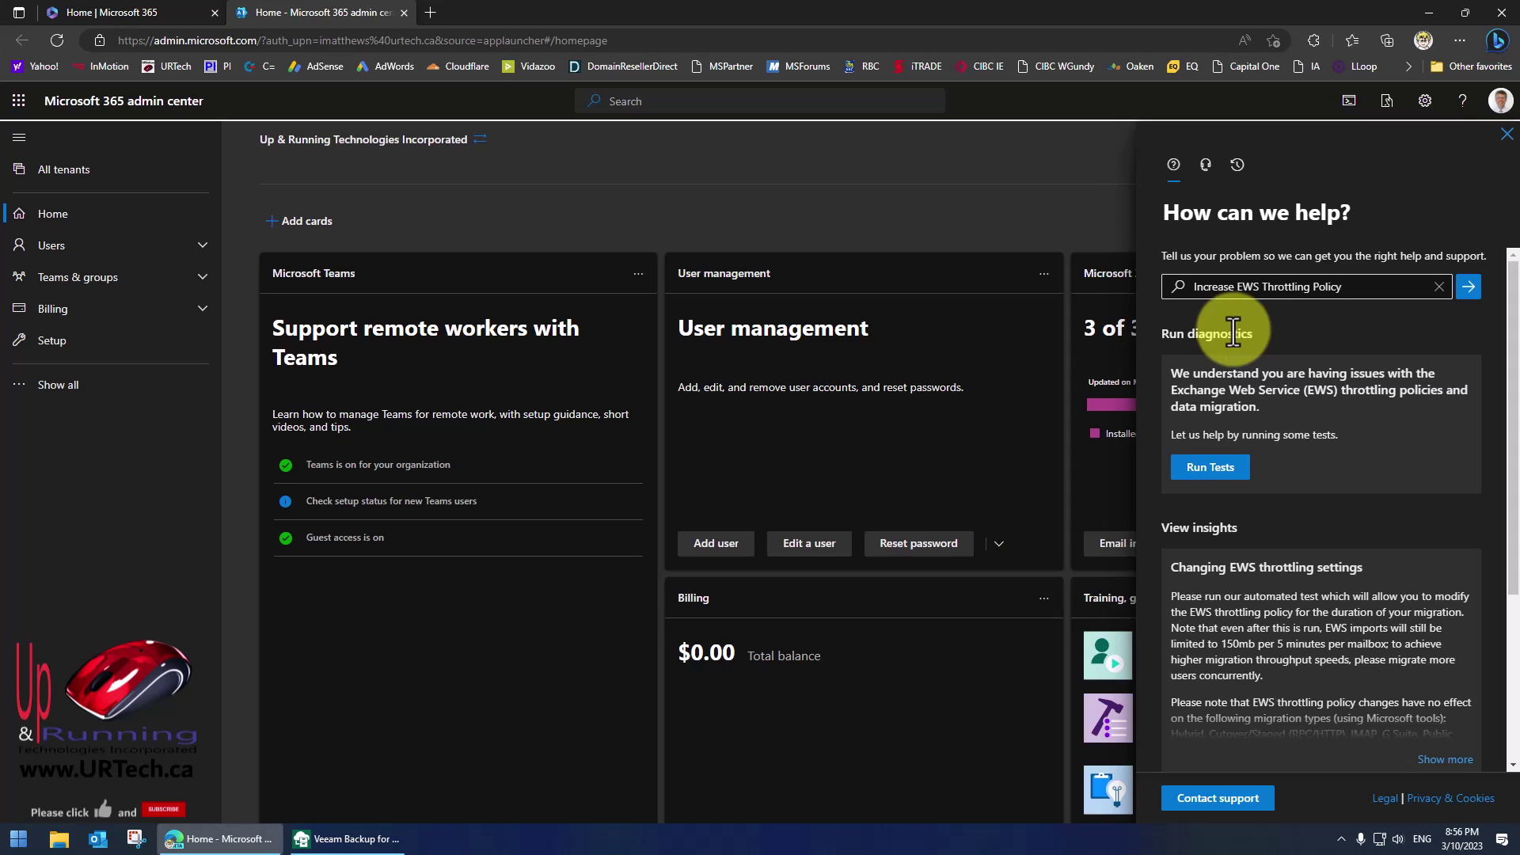
pyautogui.click(1221, 471)
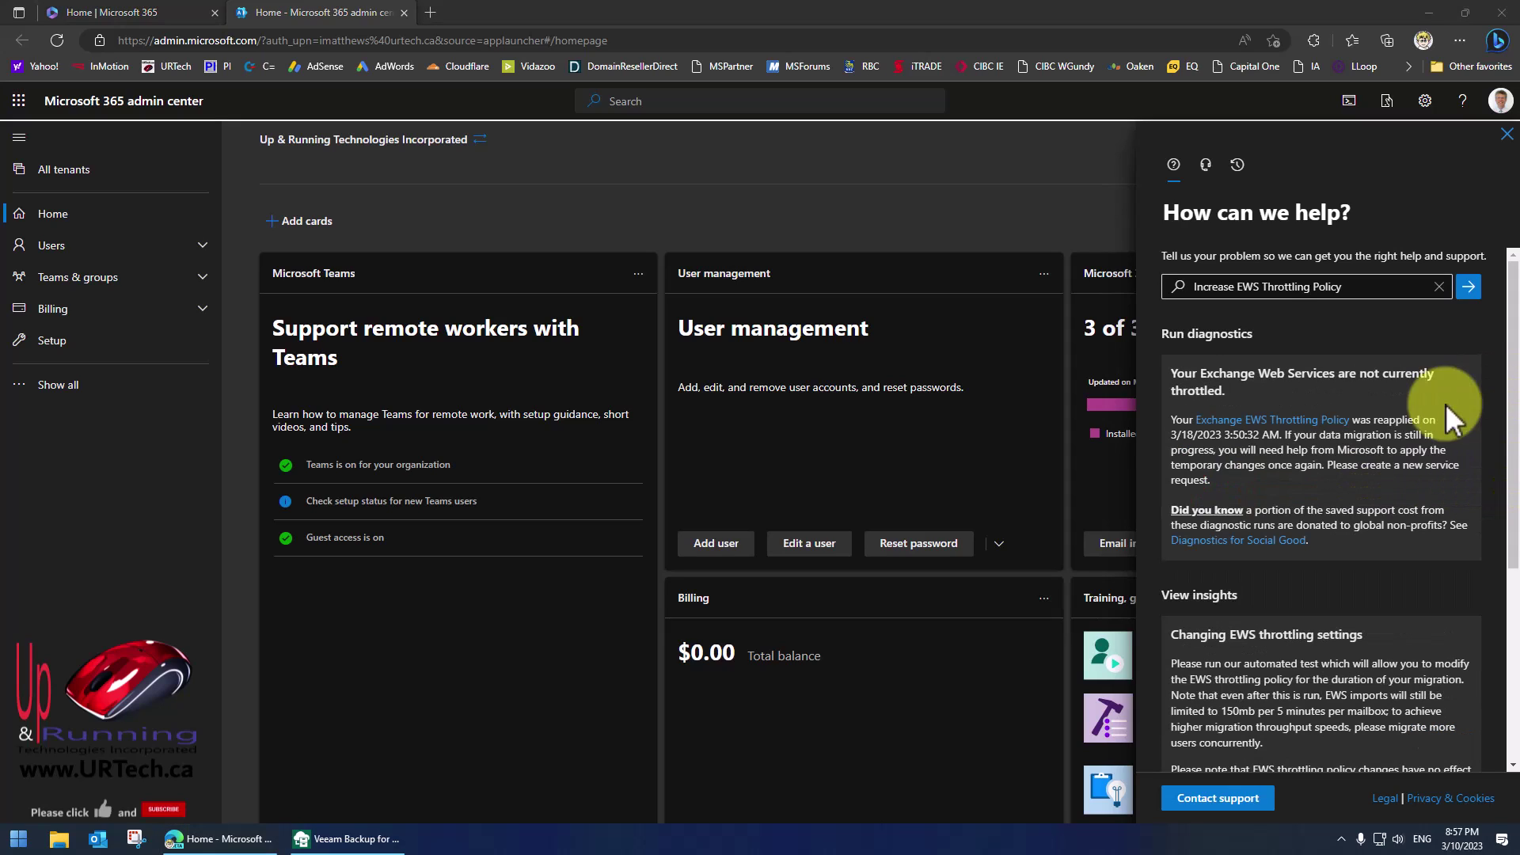
# Review the diagnostic result and the full EWS throttling settings insight
pyautogui.moveTo(1219, 372); pyautogui.dragTo(1307, 388)
pyautogui.click(1283, 391)
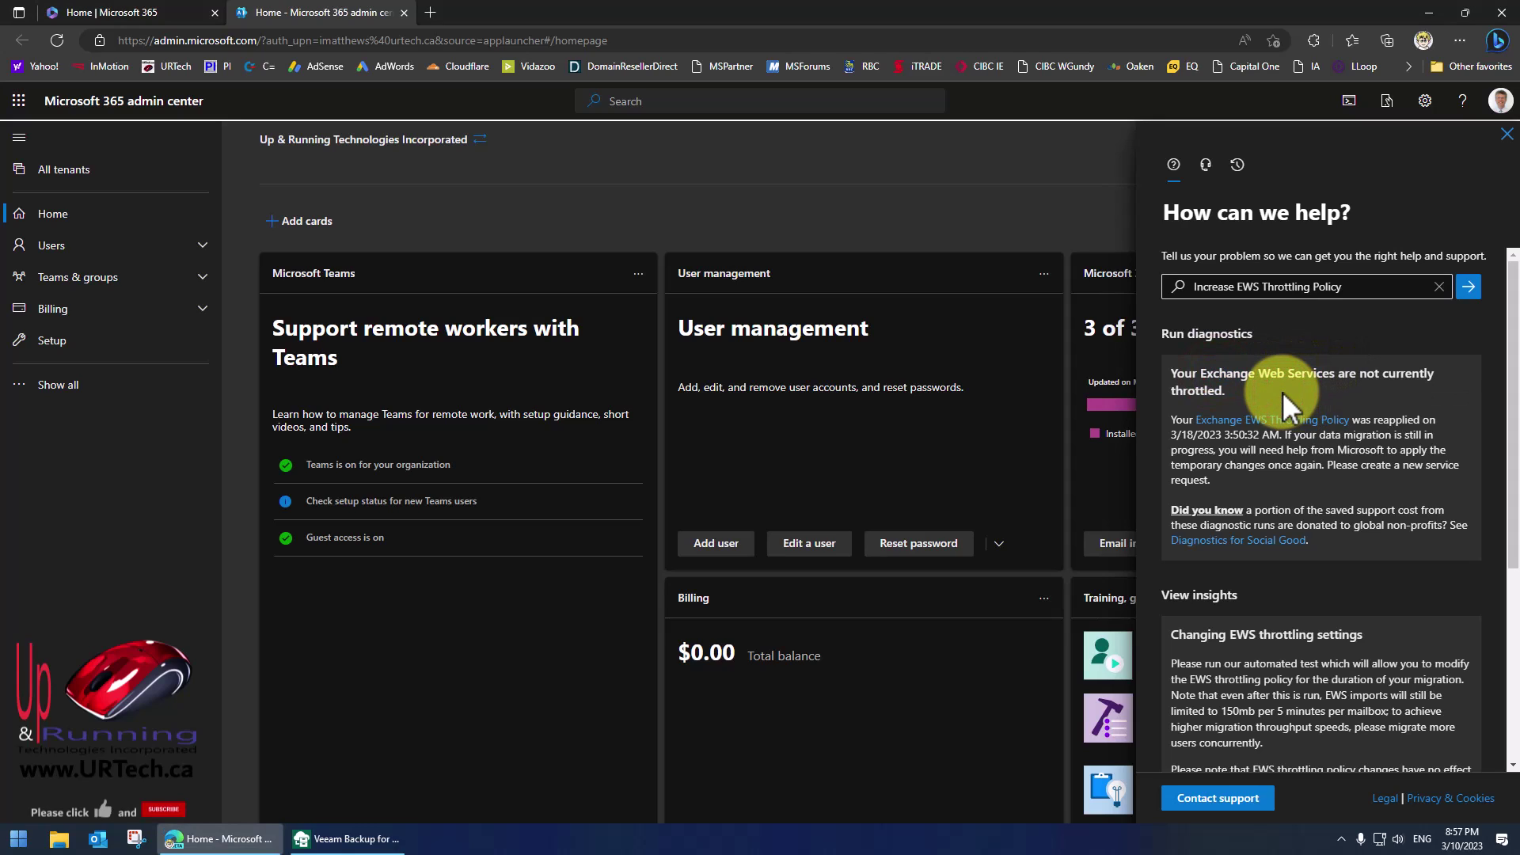
pyautogui.moveTo(1240, 435); pyautogui.dragTo(1128, 436)
pyautogui.click(1187, 435)
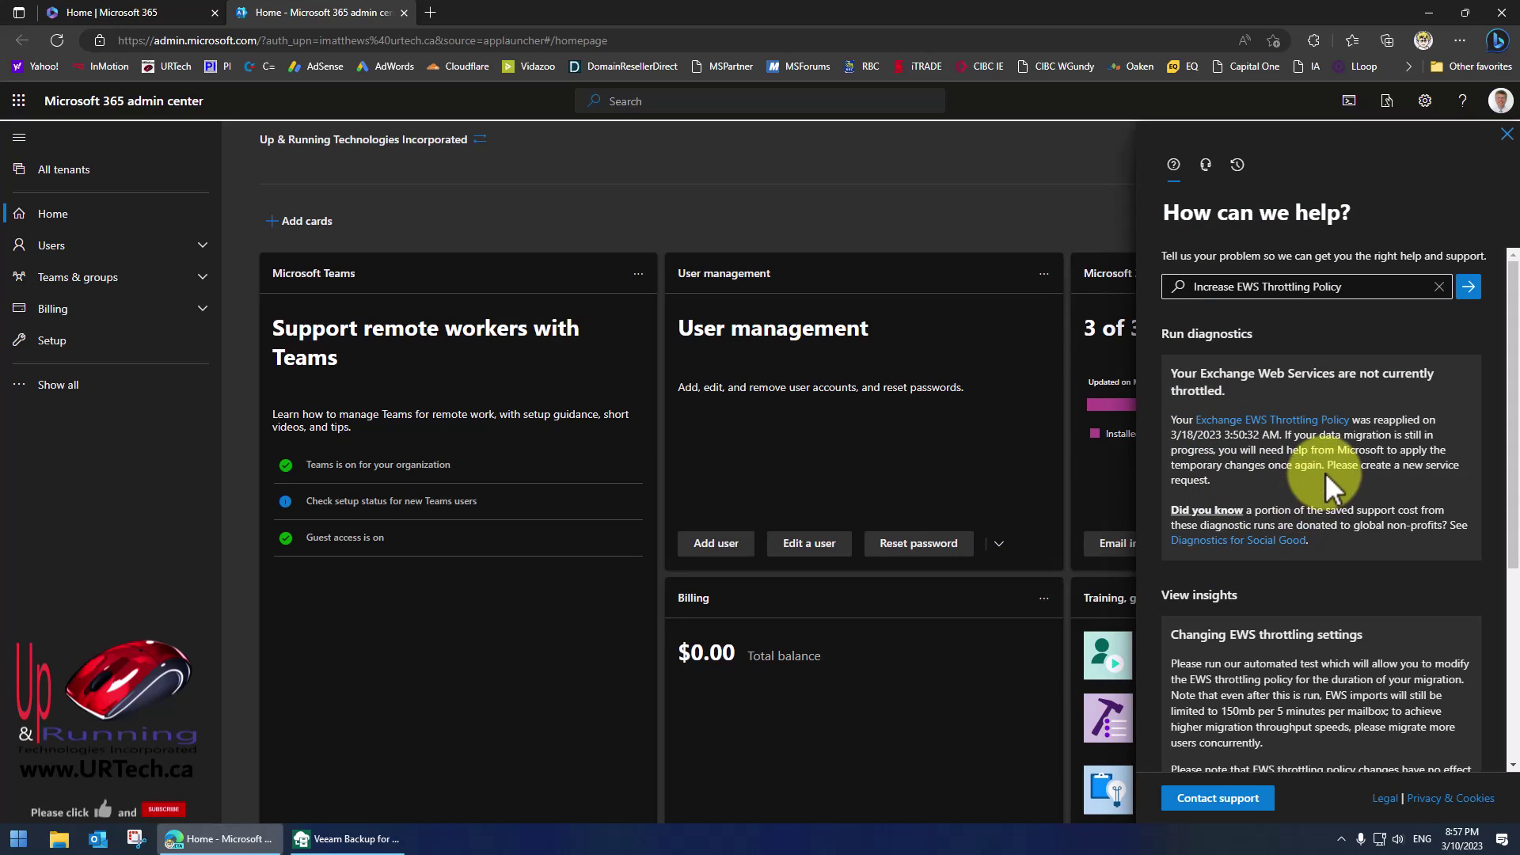
pyautogui.scroll(-3, 1328, 494)
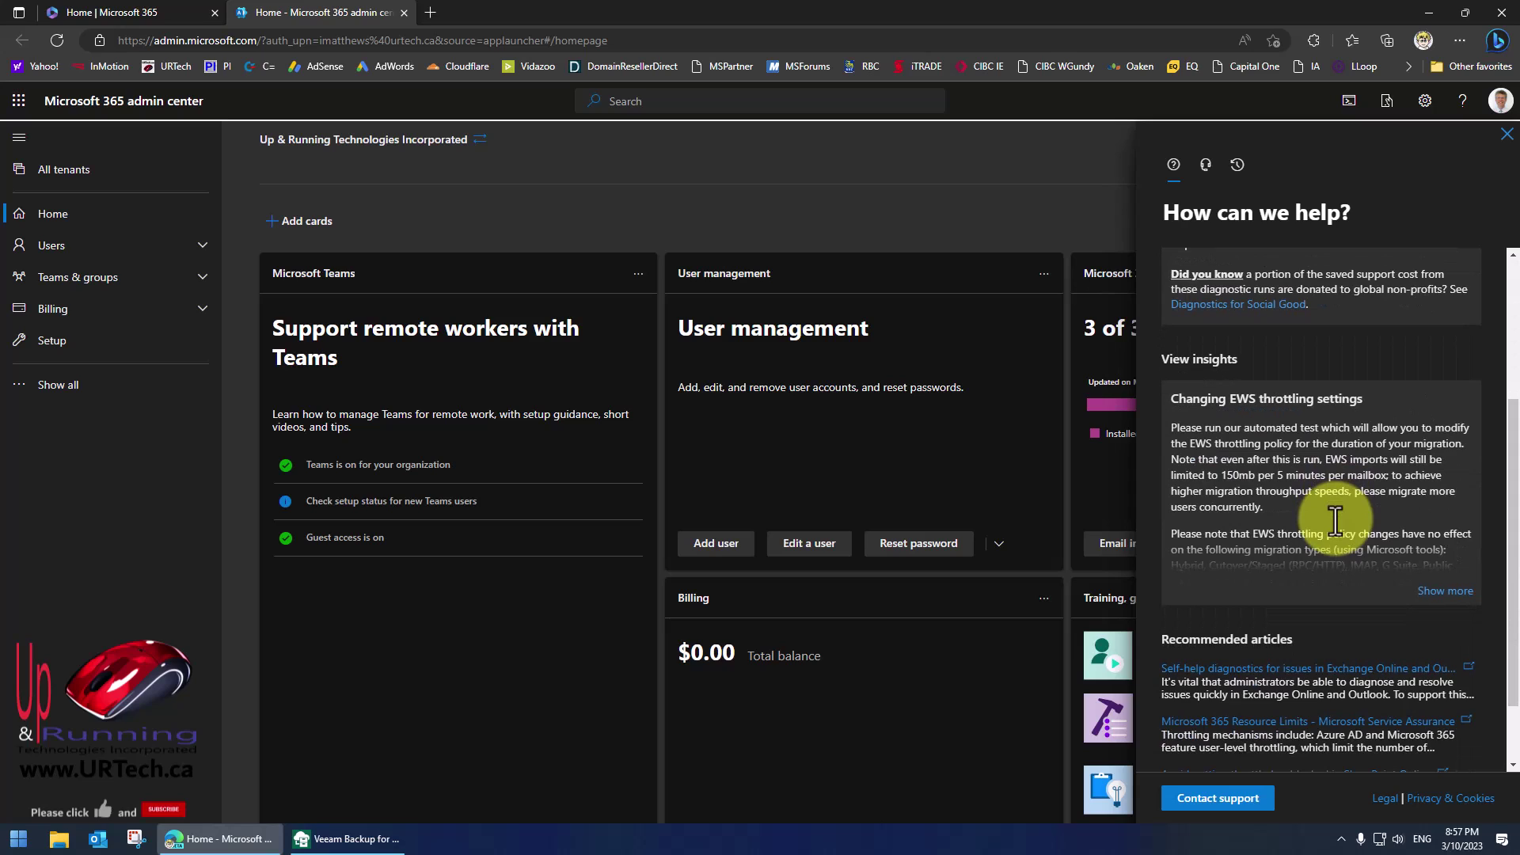
pyautogui.click(1424, 582)
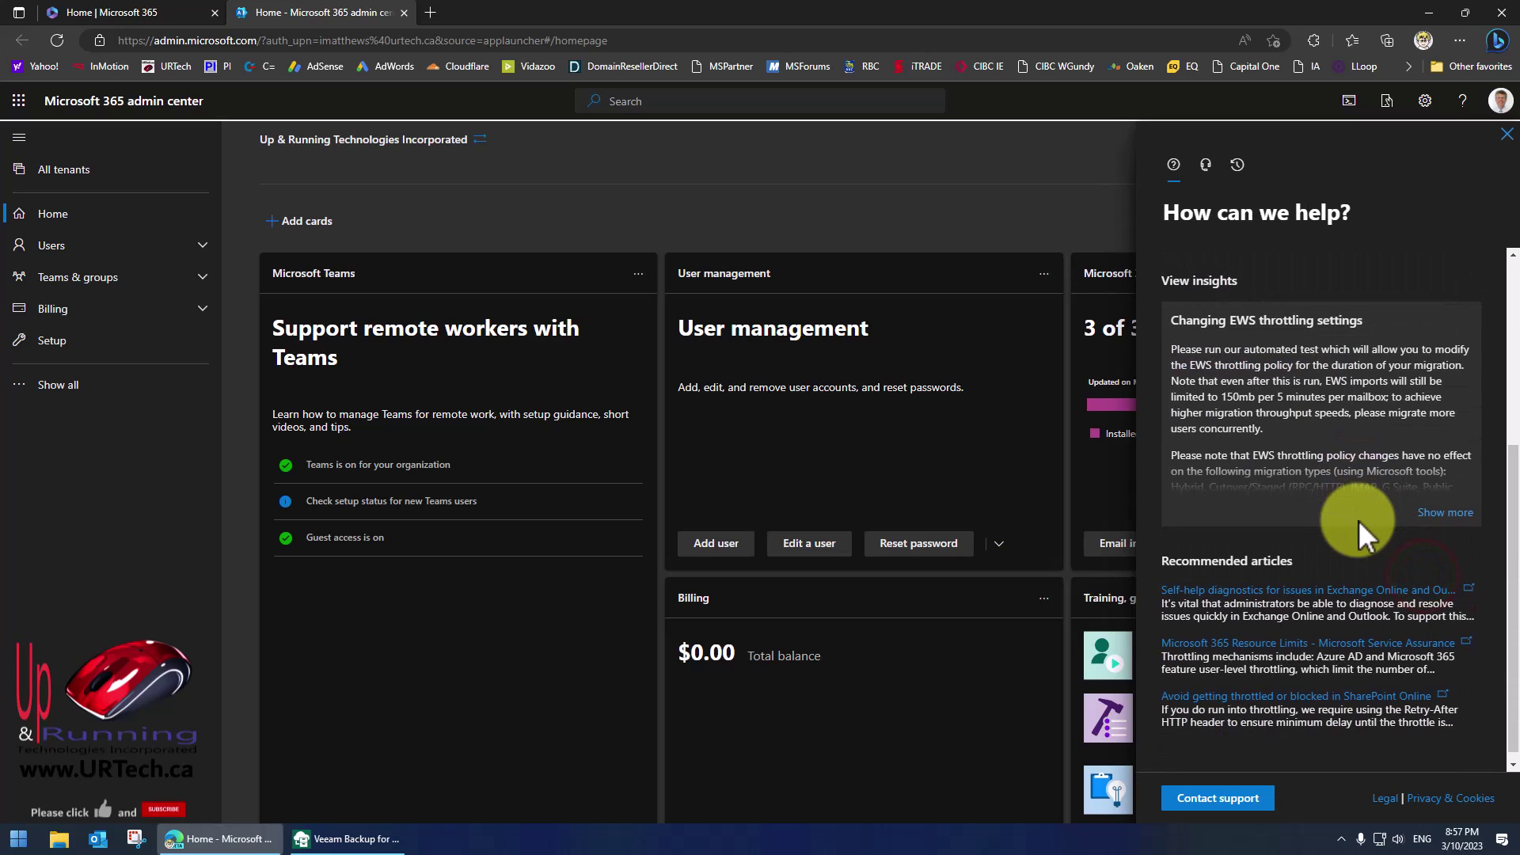
pyautogui.scroll(-1, 1356, 519)
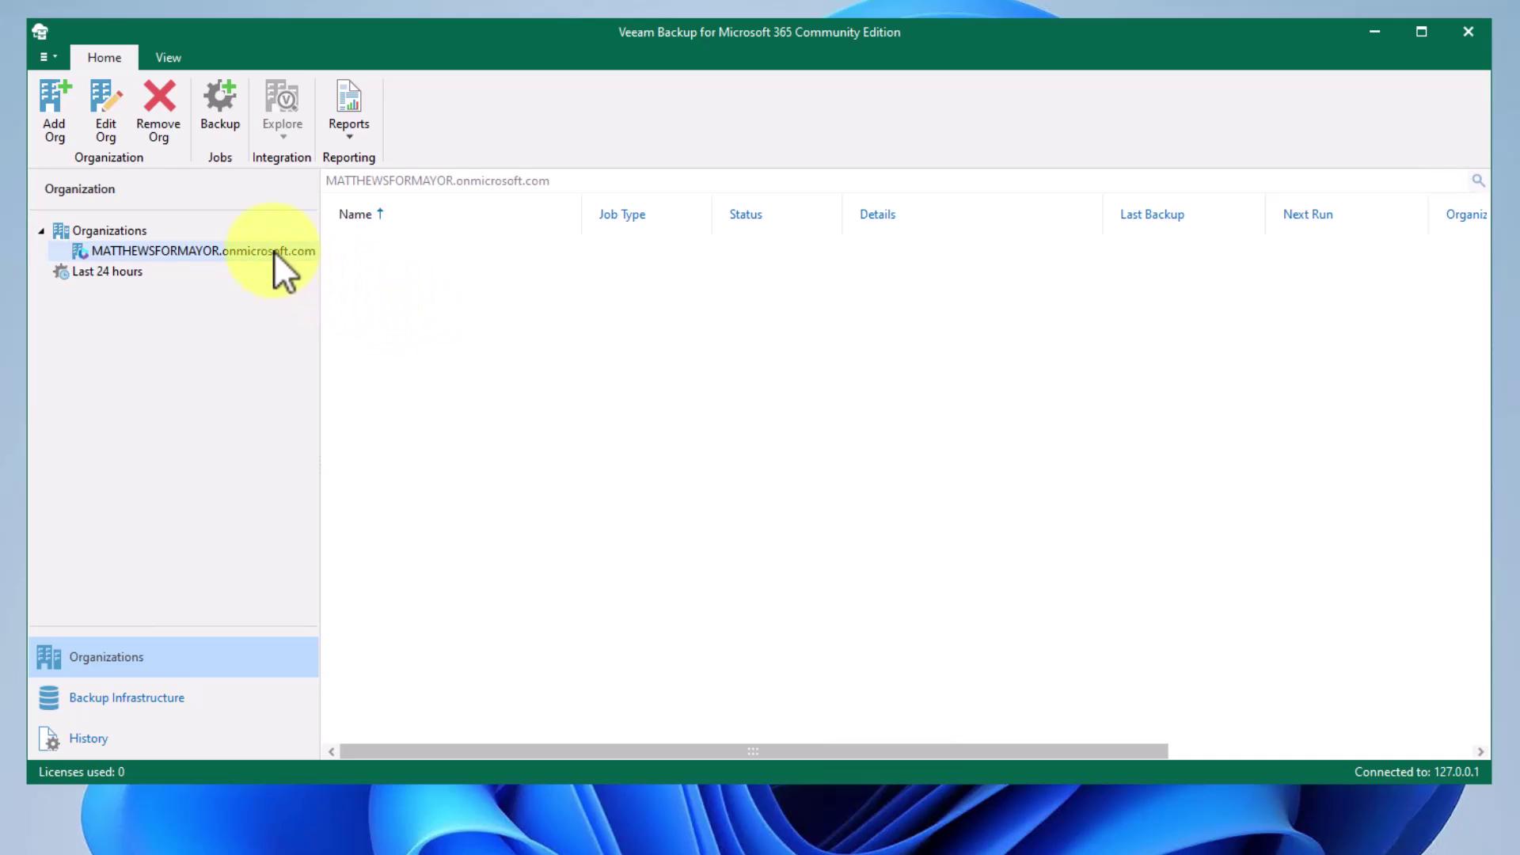
# Add the organization to a new backup job named with the user's name plus '1st Big Backup'
pyautogui.rightClick(359, 250)
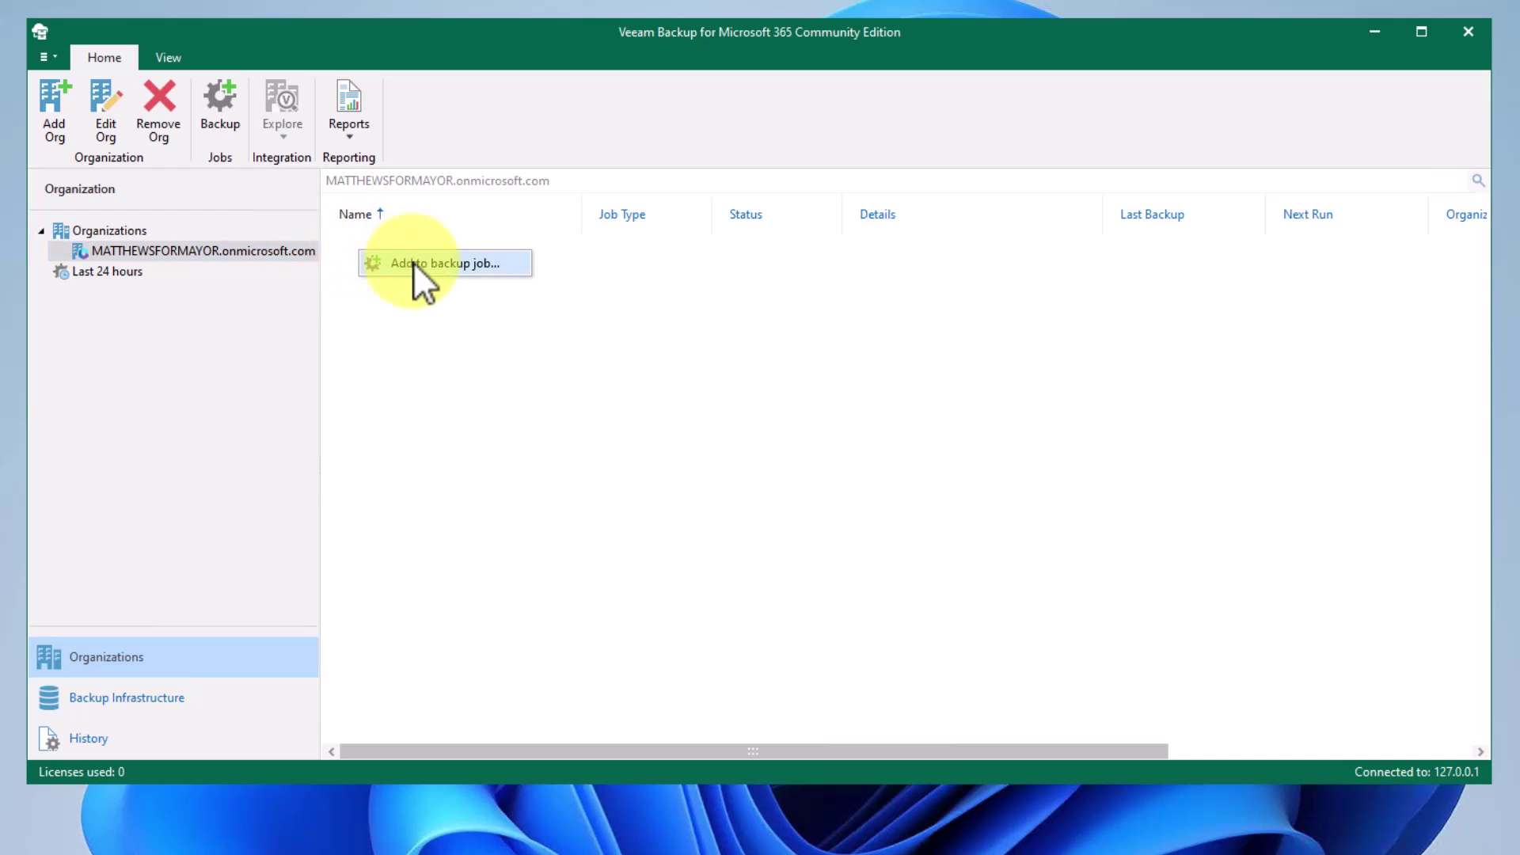
pyautogui.click(440, 264)
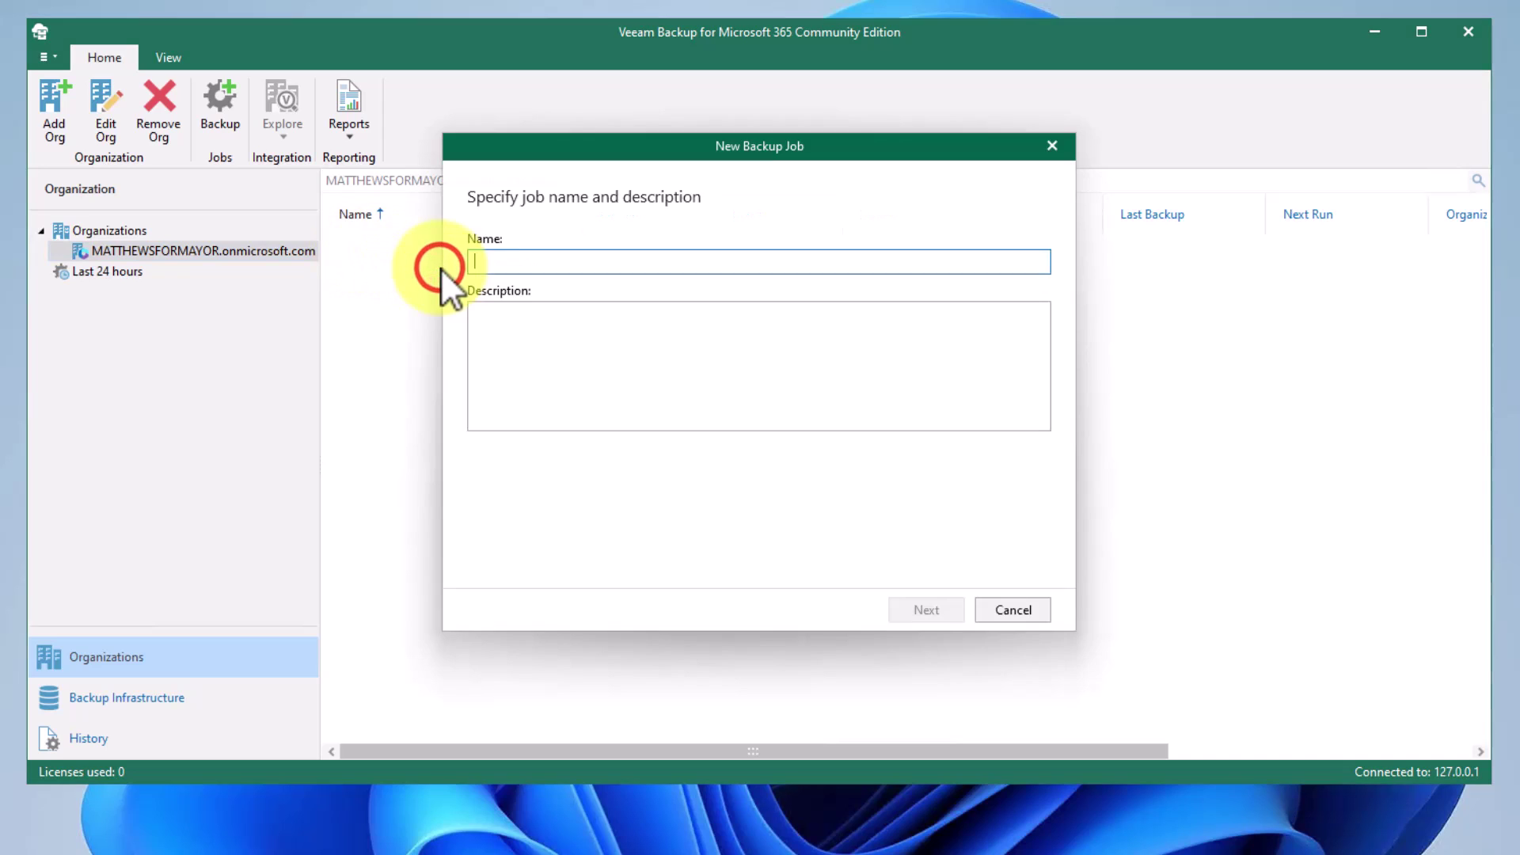
pyautogui.write('lans')
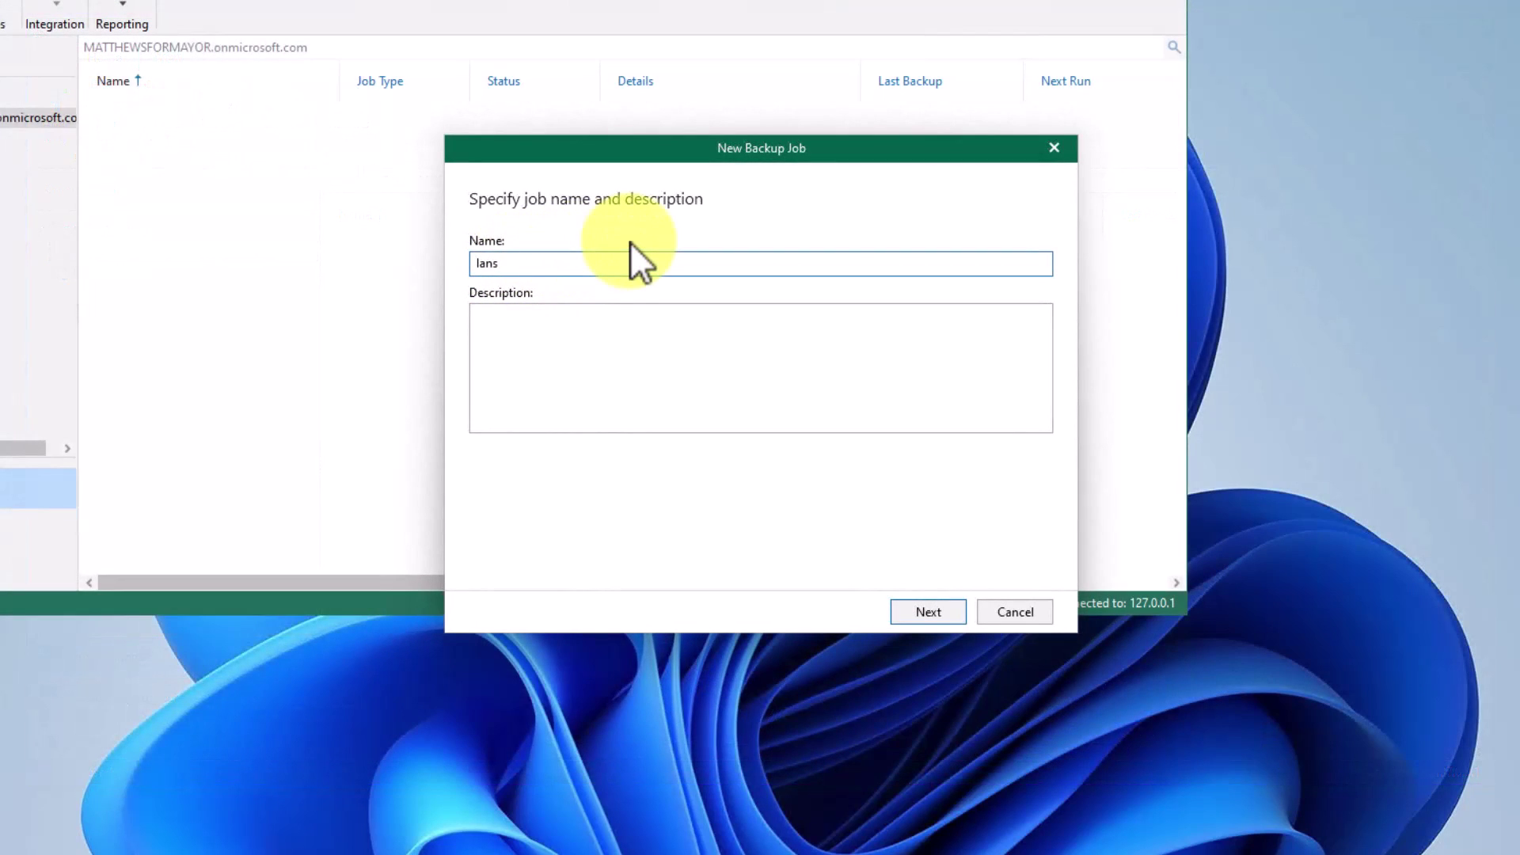
pyautogui.click(575, 262)
pyautogui.write('1st Big Backup')
pyautogui.click(928, 611)
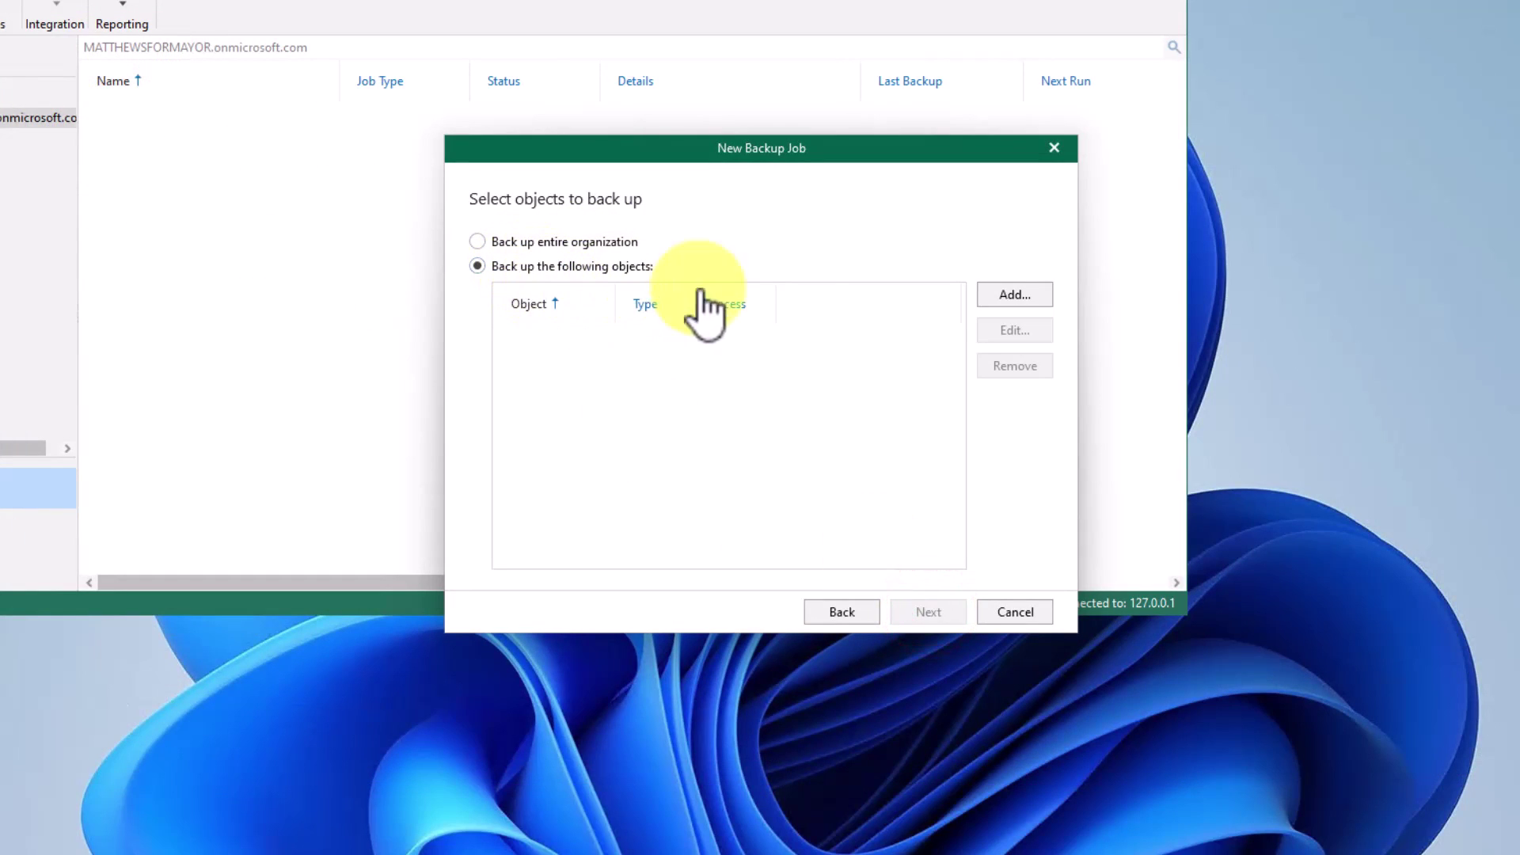
# Browse the organization's users without adding any, then choose Back up entire organization
pyautogui.click(1000, 293)
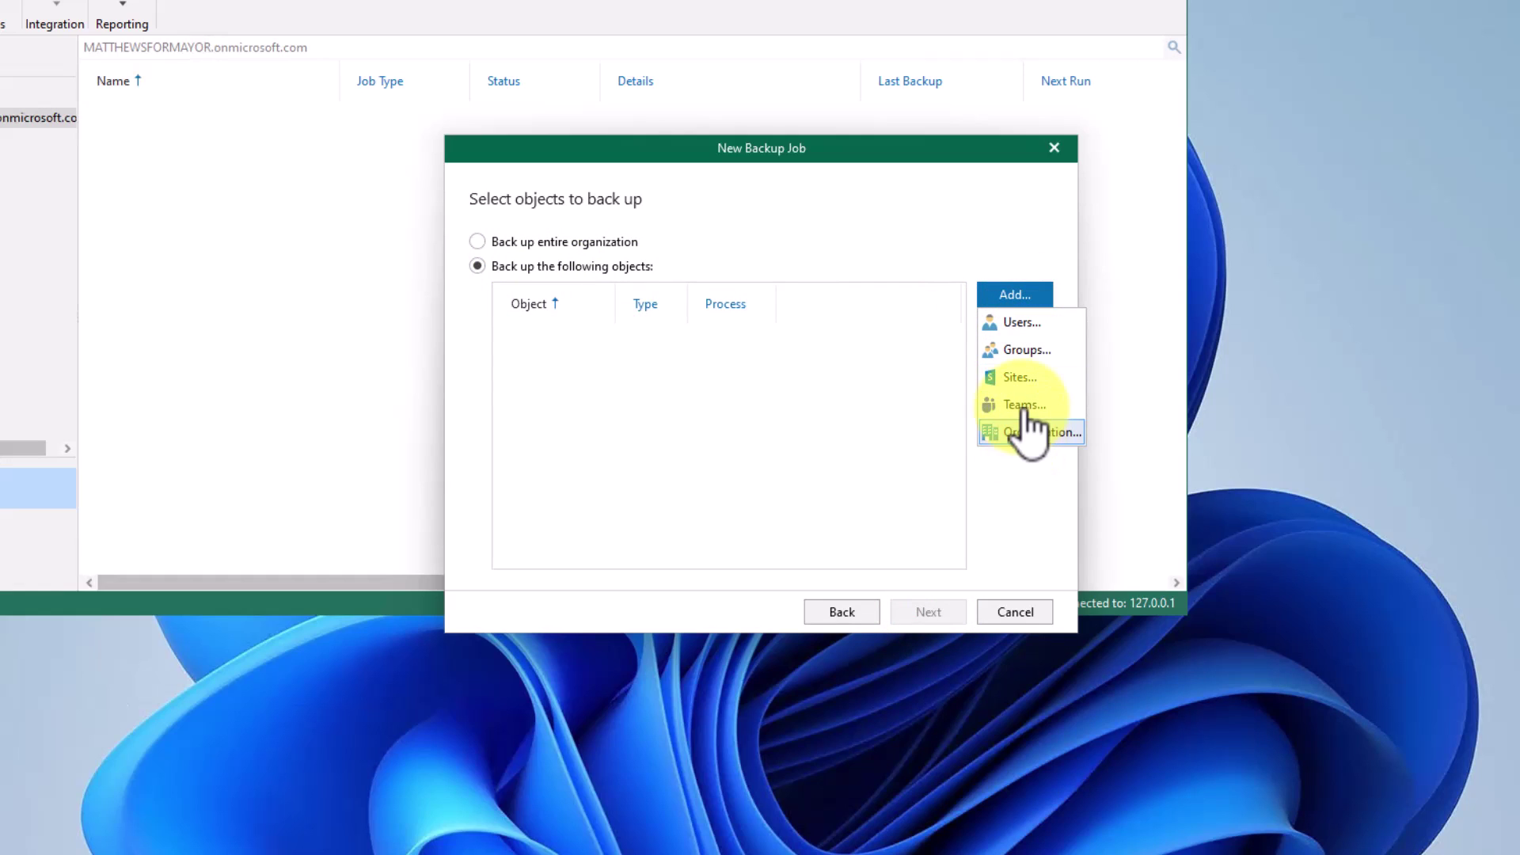
pyautogui.click(1018, 321)
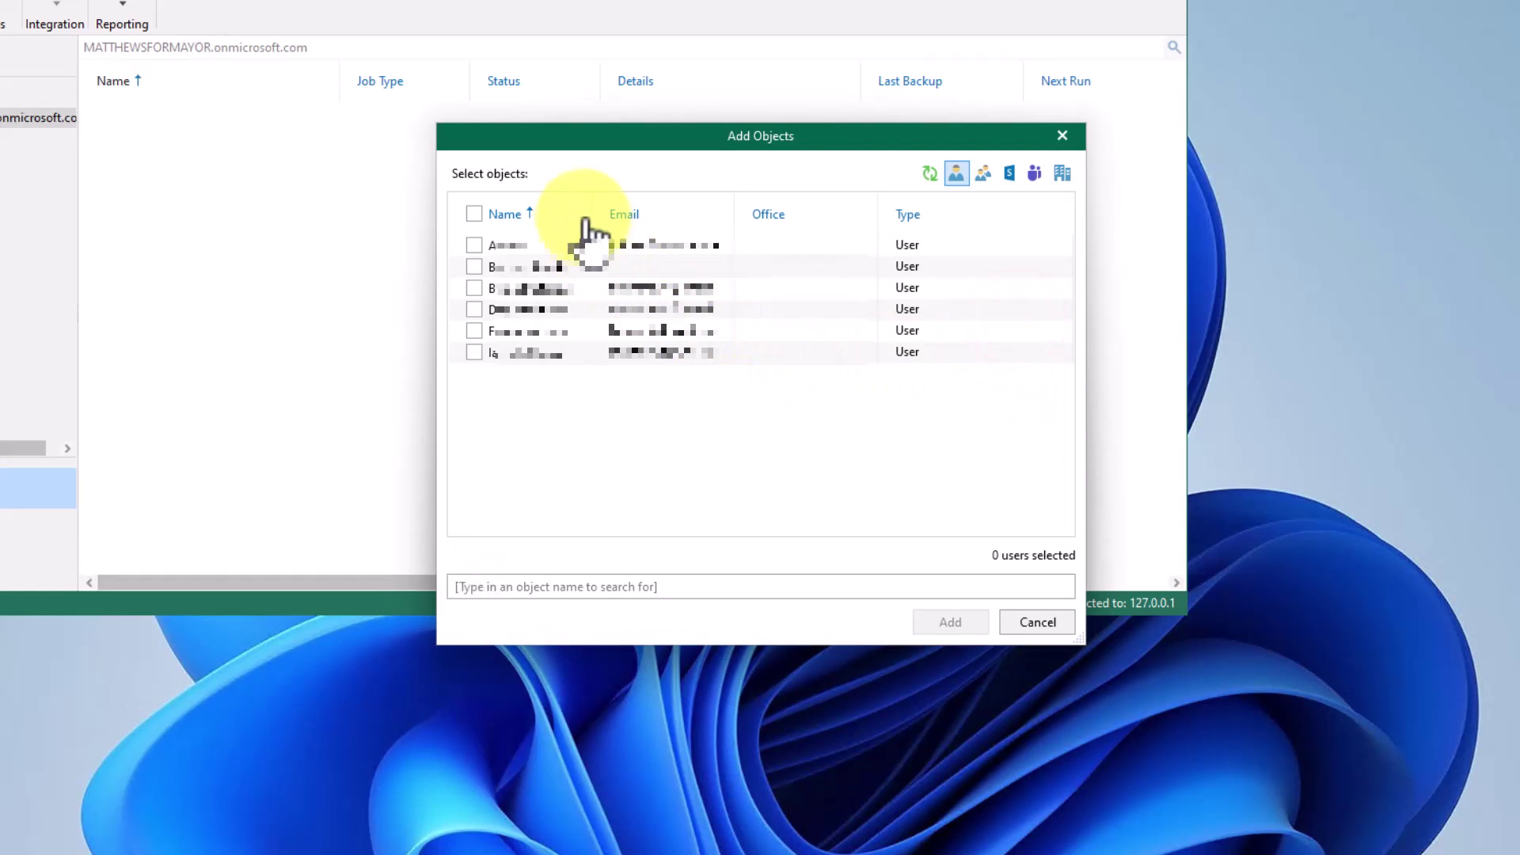
pyautogui.moveTo(599, 215); pyautogui.dragTo(654, 215)
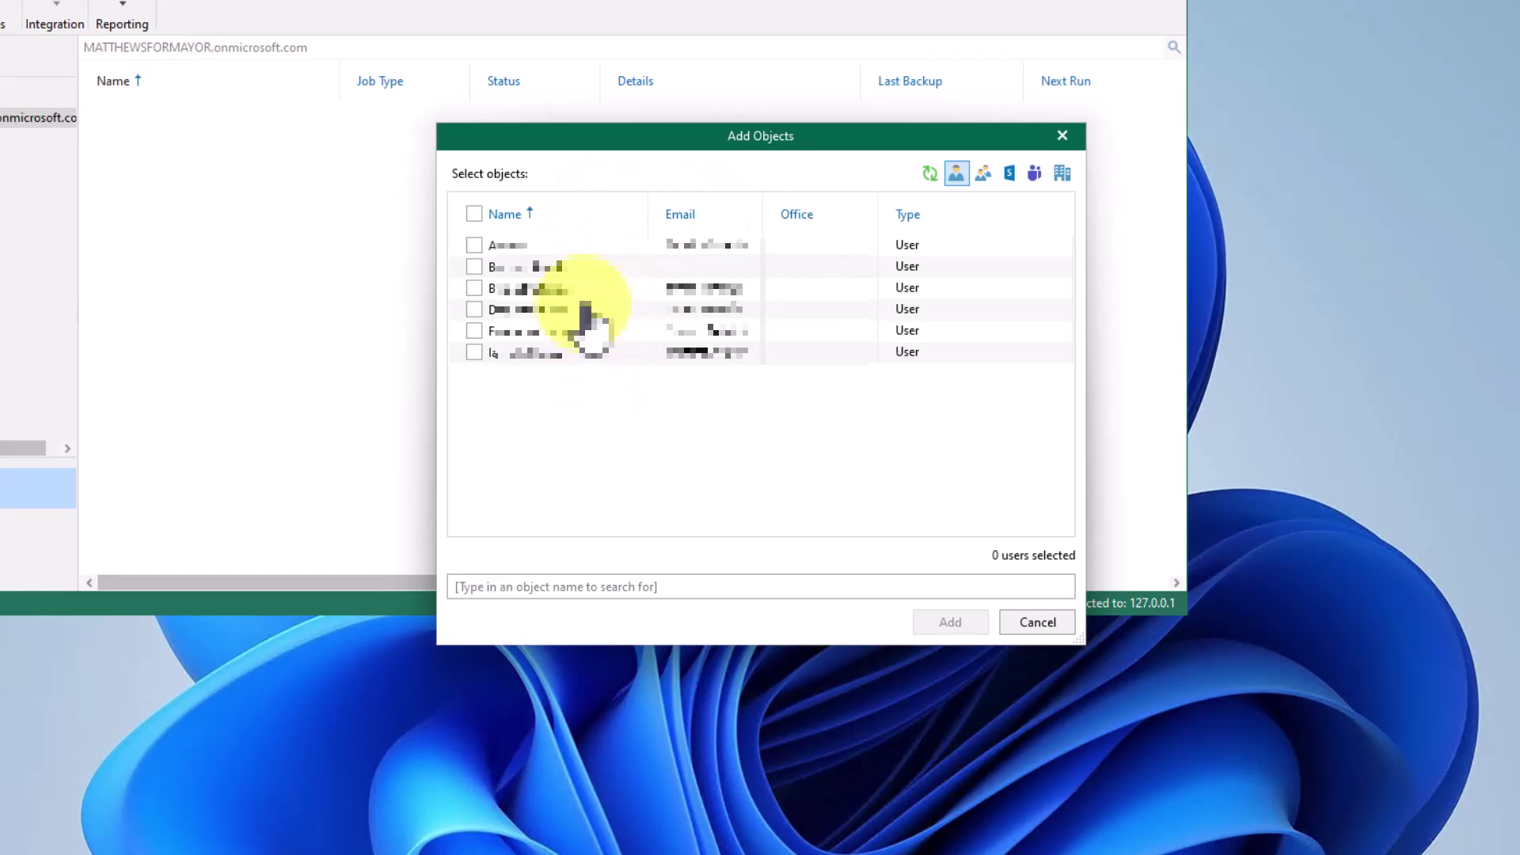
pyautogui.click(1025, 622)
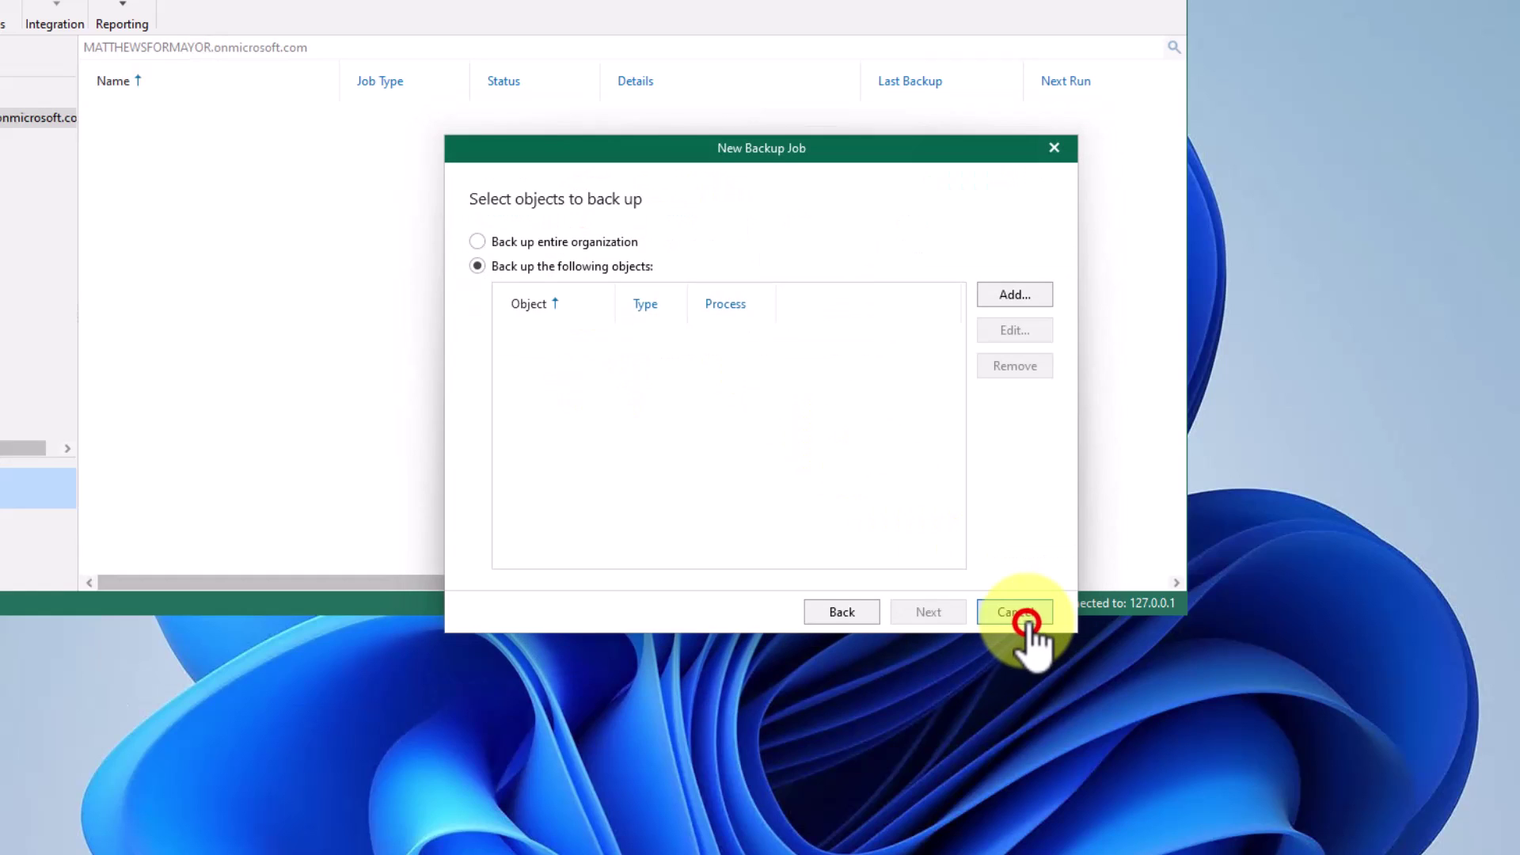
pyautogui.click(490, 242)
# Browse the users and teams available for exclusion, leaving the exclusion list empty
pyautogui.click(928, 612)
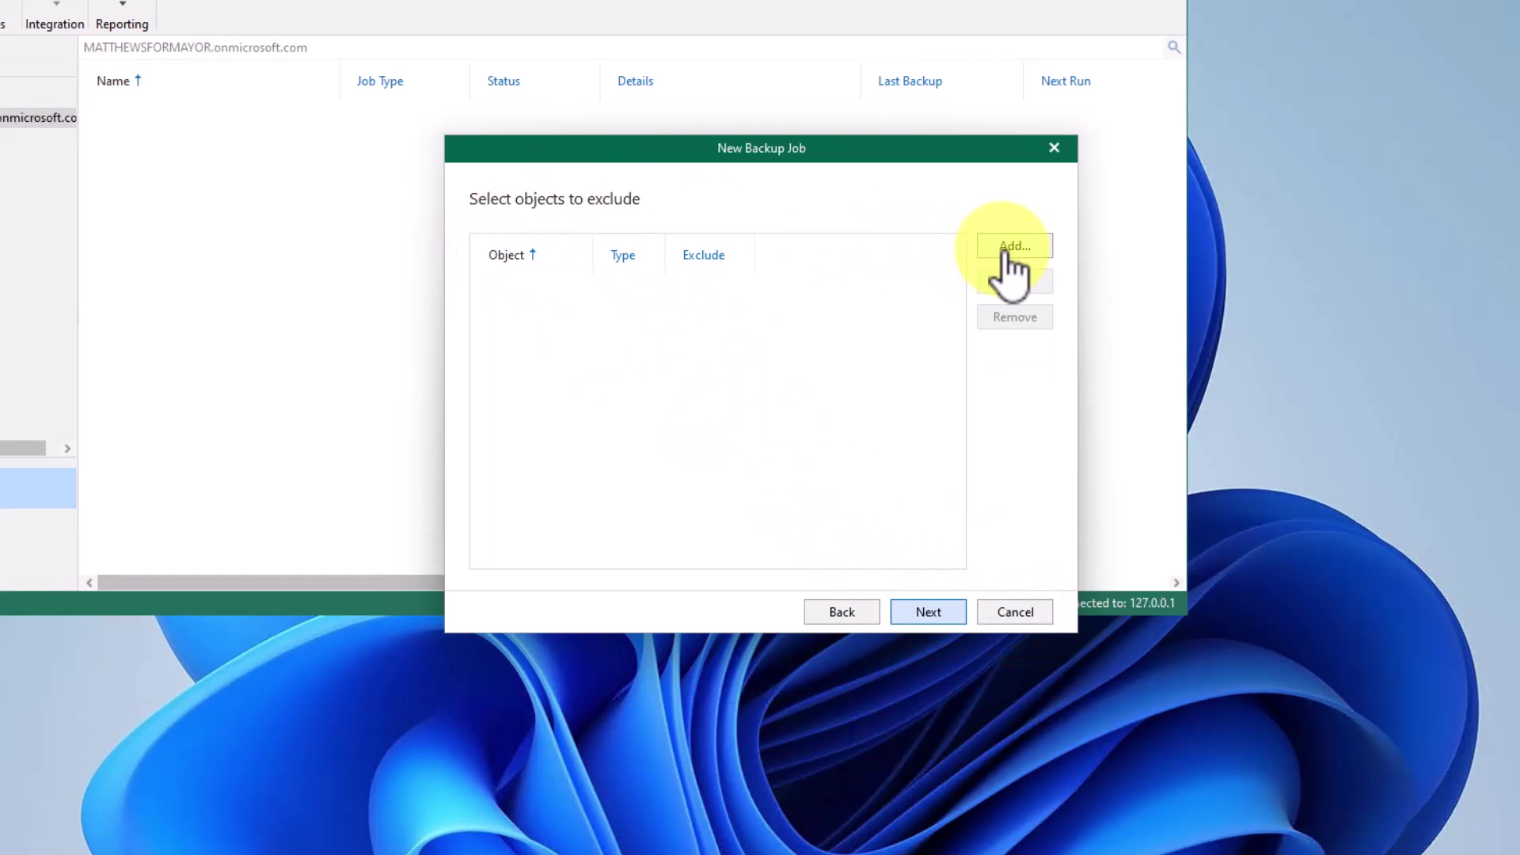
pyautogui.click(1002, 248)
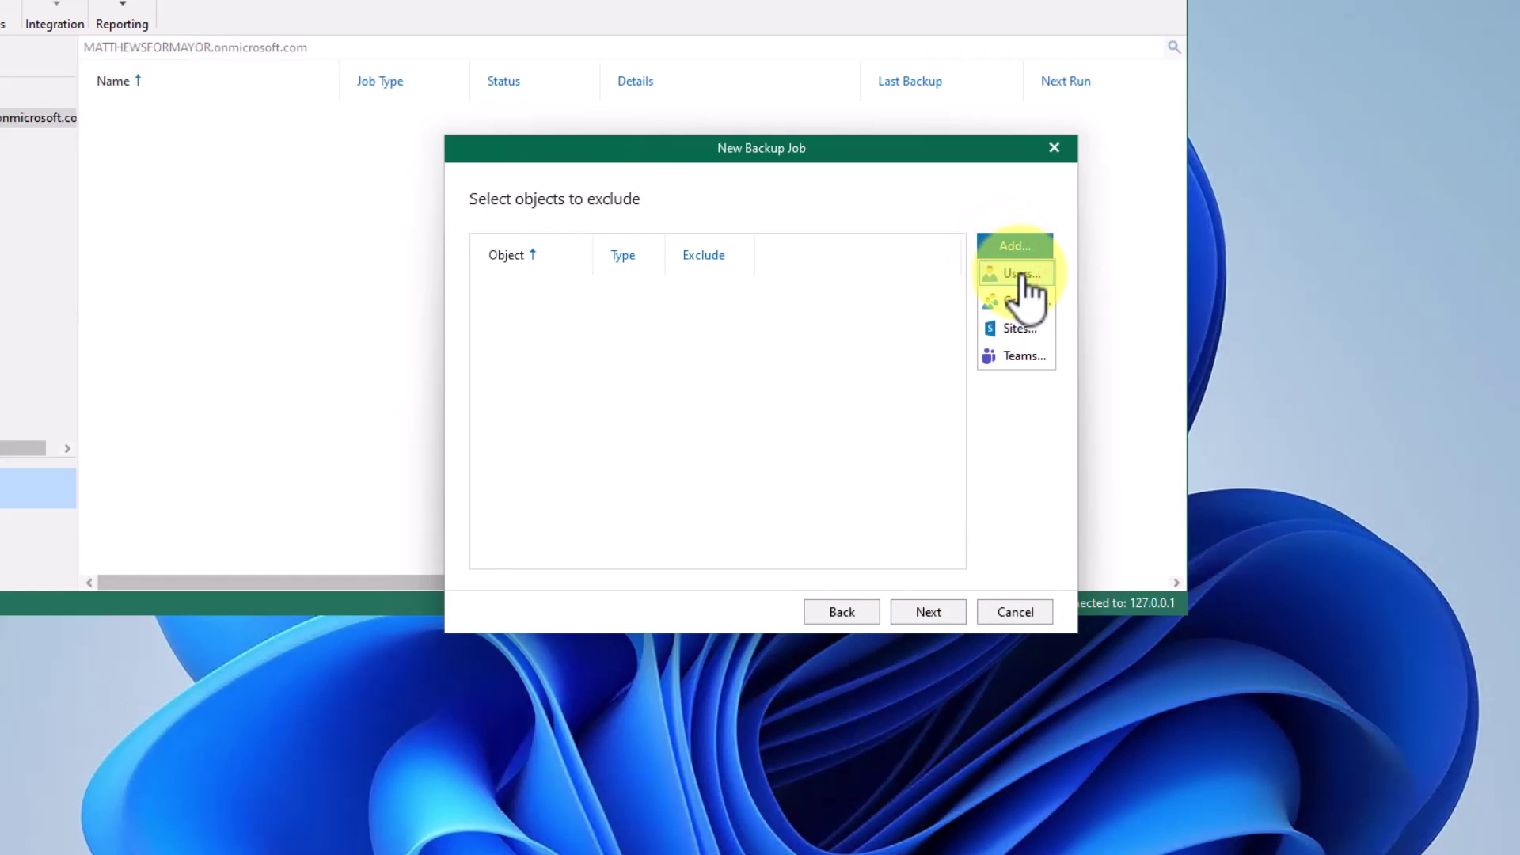
pyautogui.click(1019, 273)
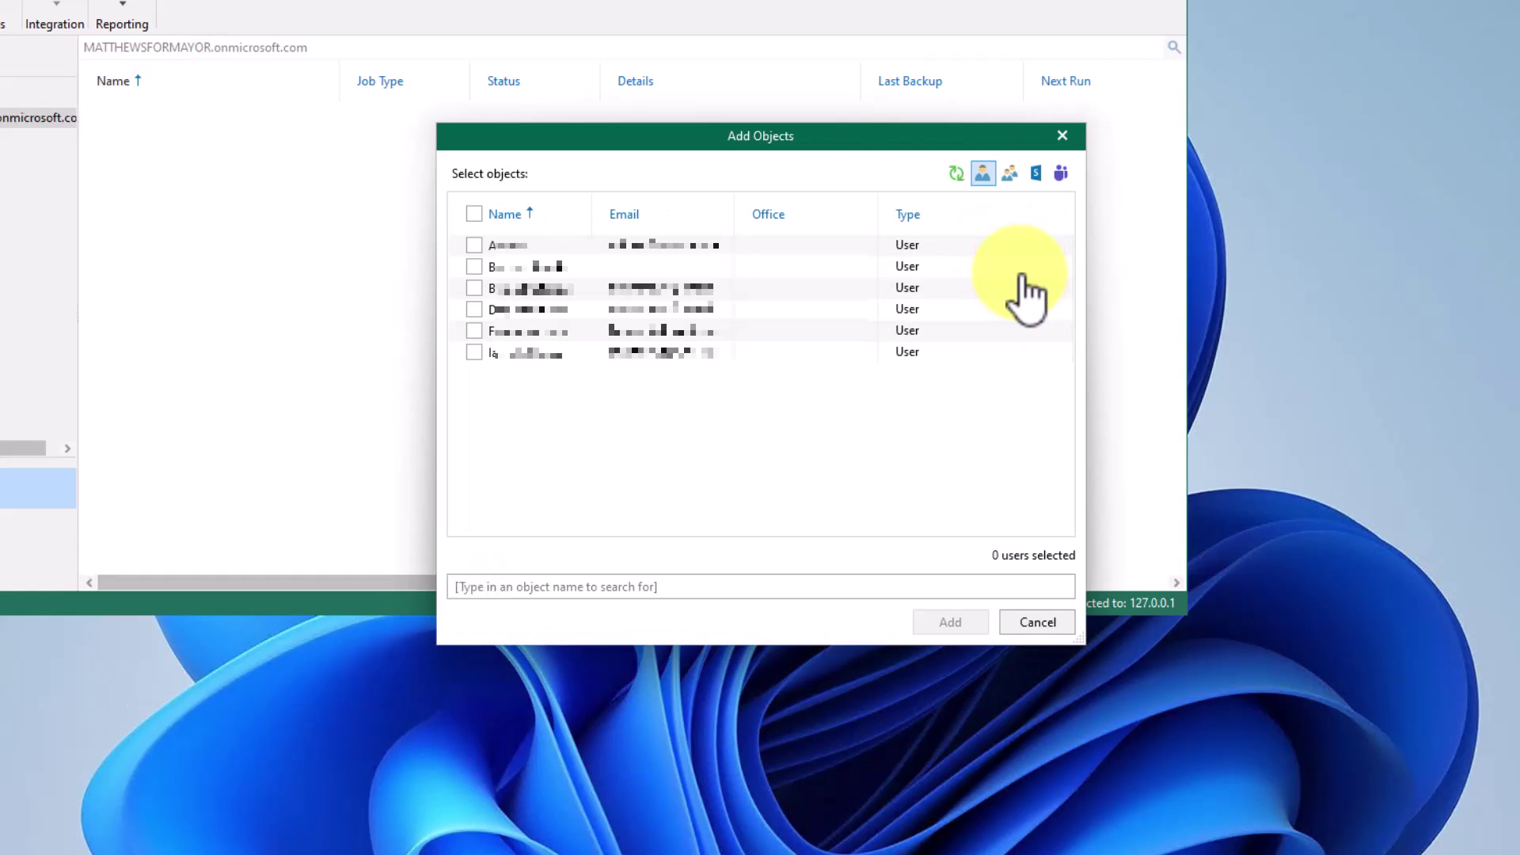
pyautogui.click(473, 266)
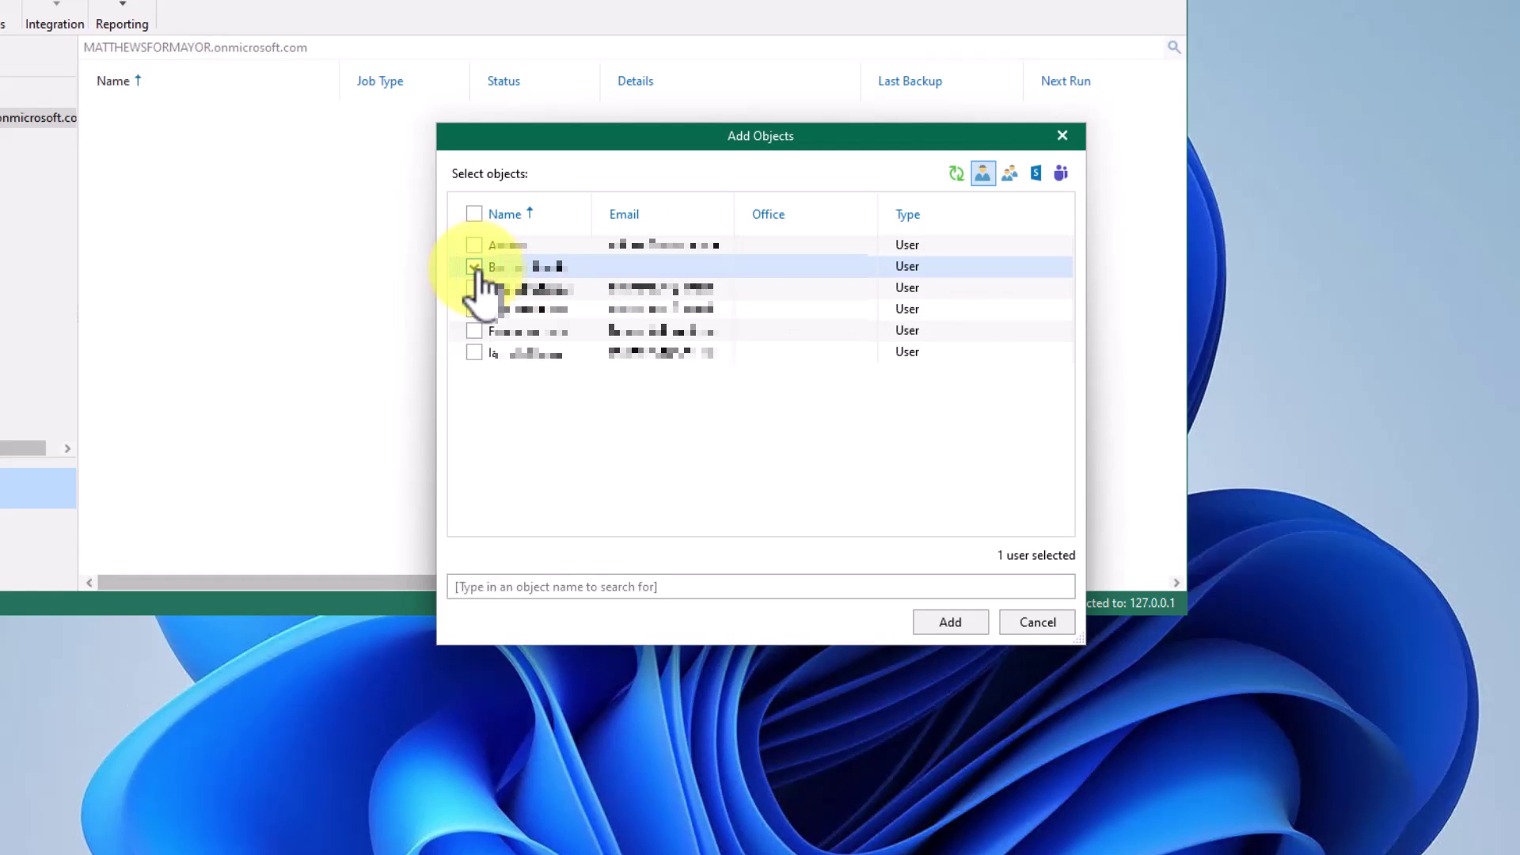
pyautogui.click(473, 267)
pyautogui.click(1049, 616)
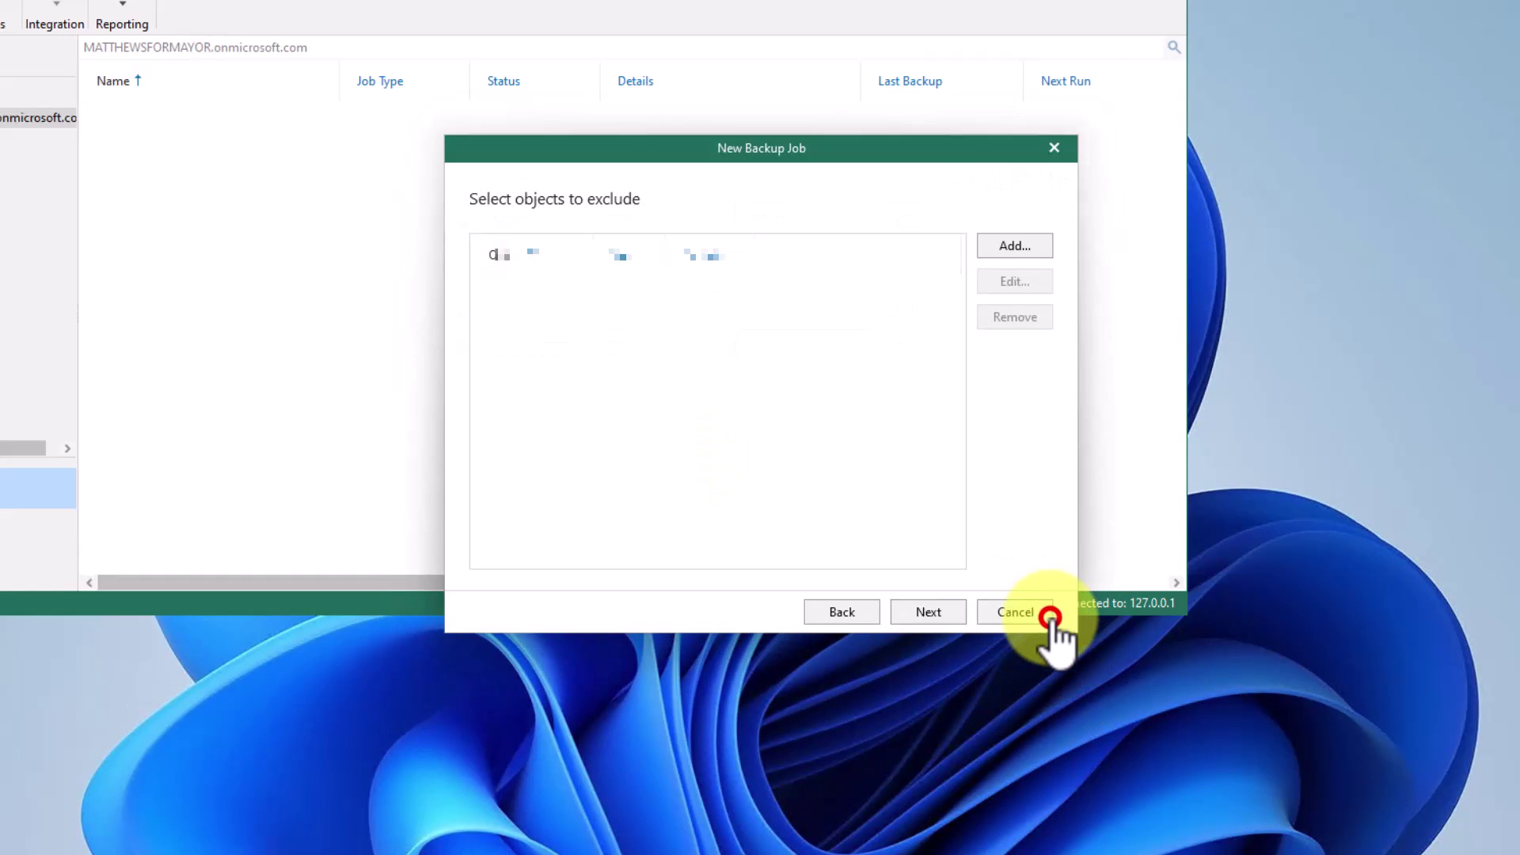
pyautogui.click(1015, 247)
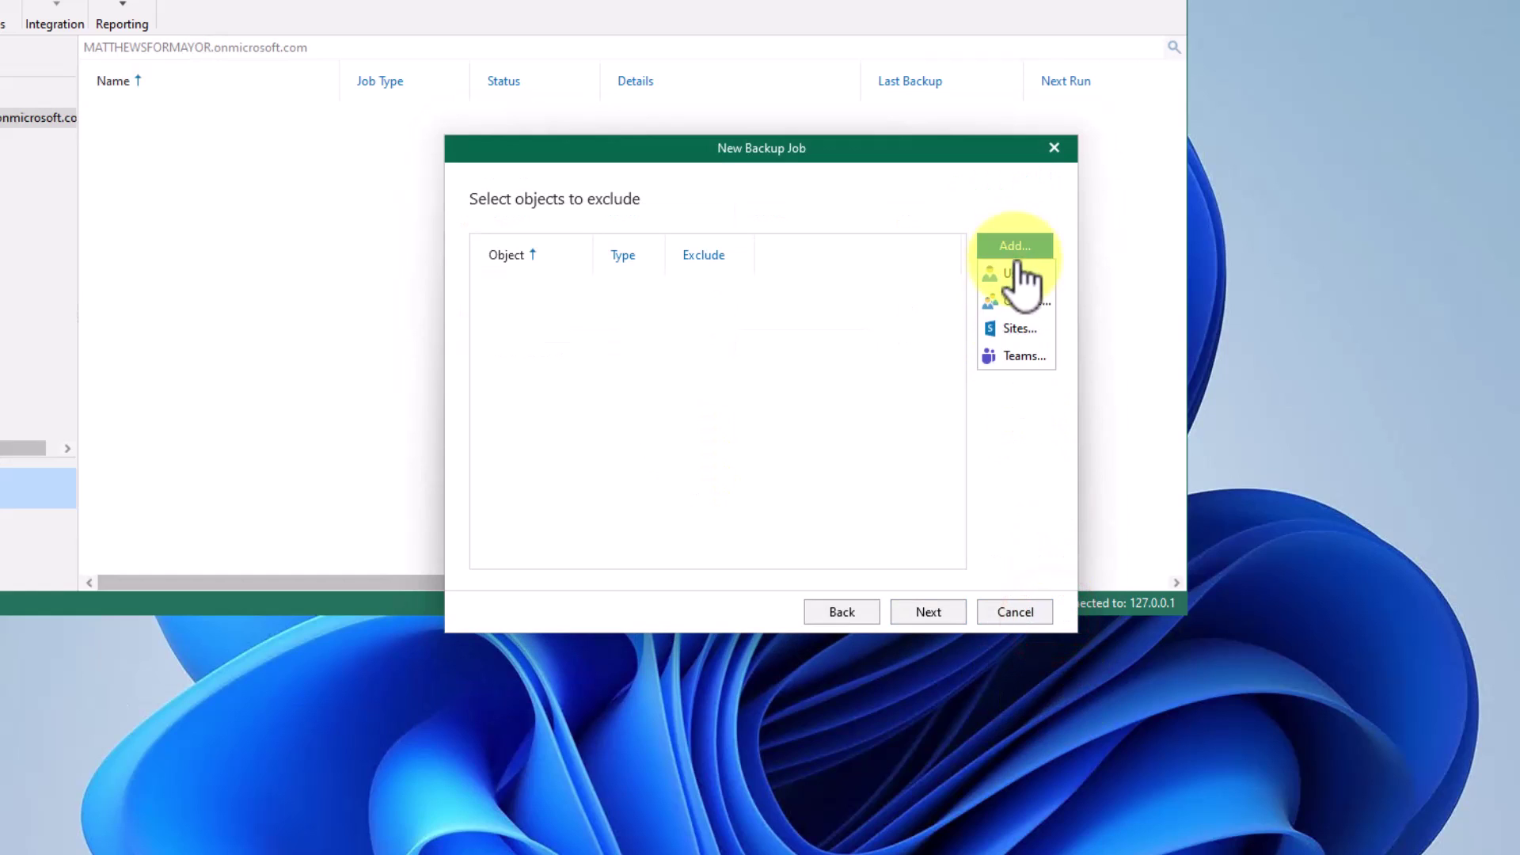
pyautogui.click(1021, 357)
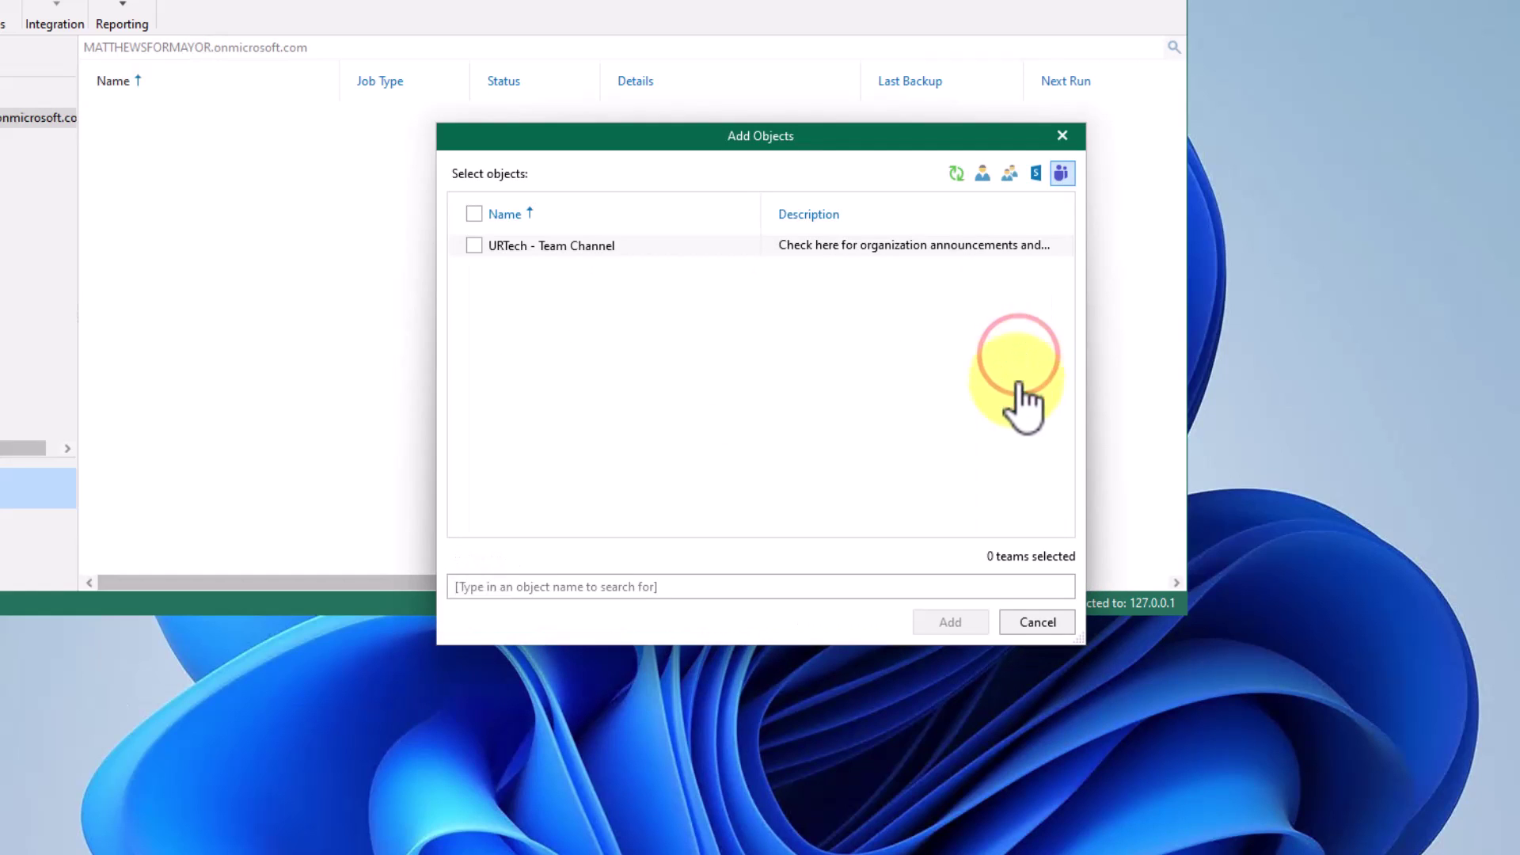
pyautogui.click(1050, 618)
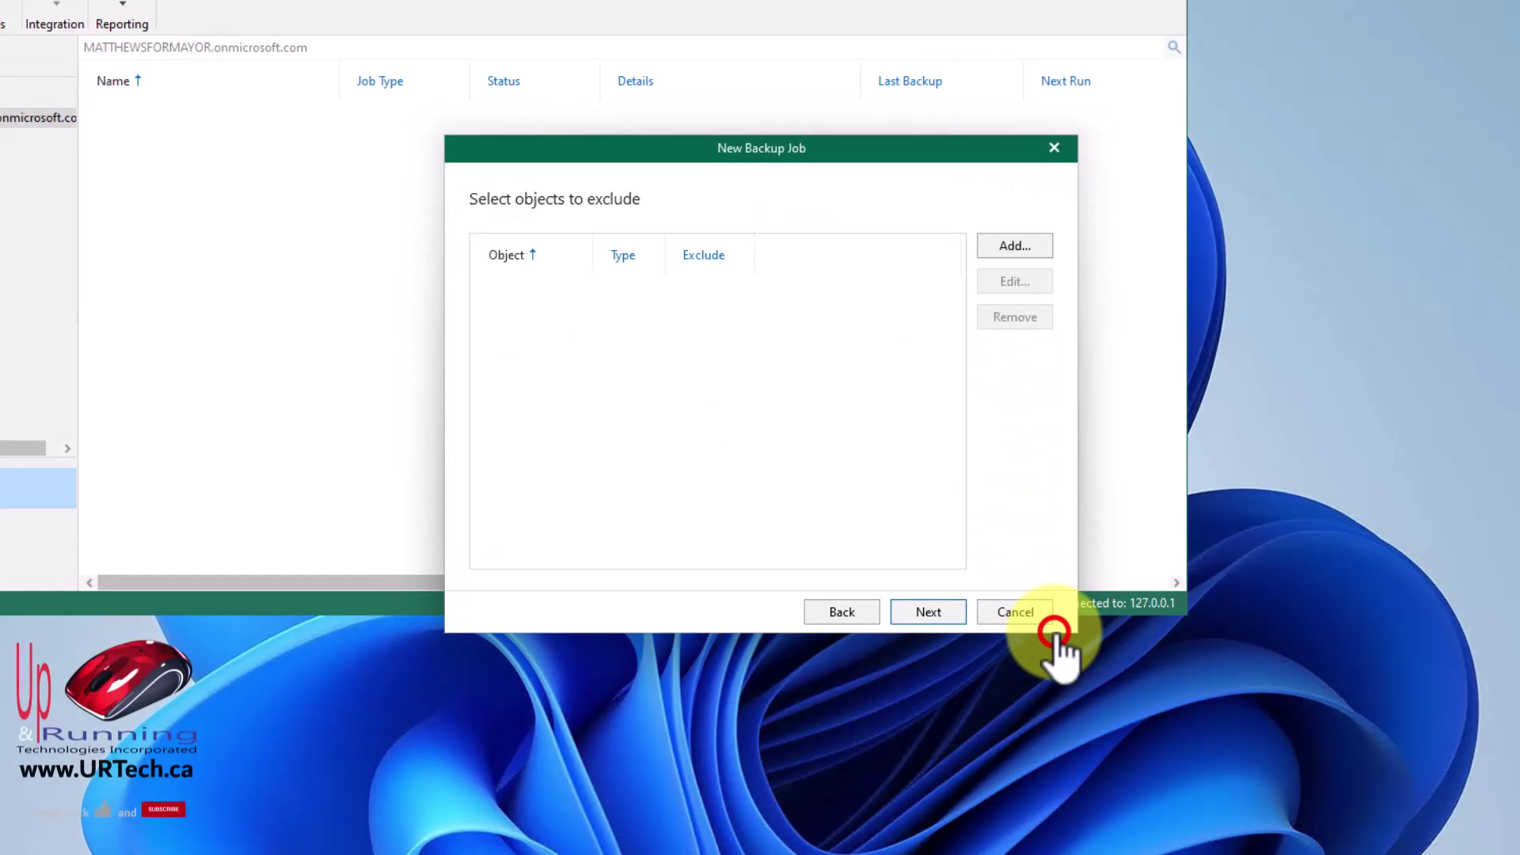
# Keep WIN11VM1 as backup proxy and choose the USB disk backup repository
pyautogui.click(933, 614)
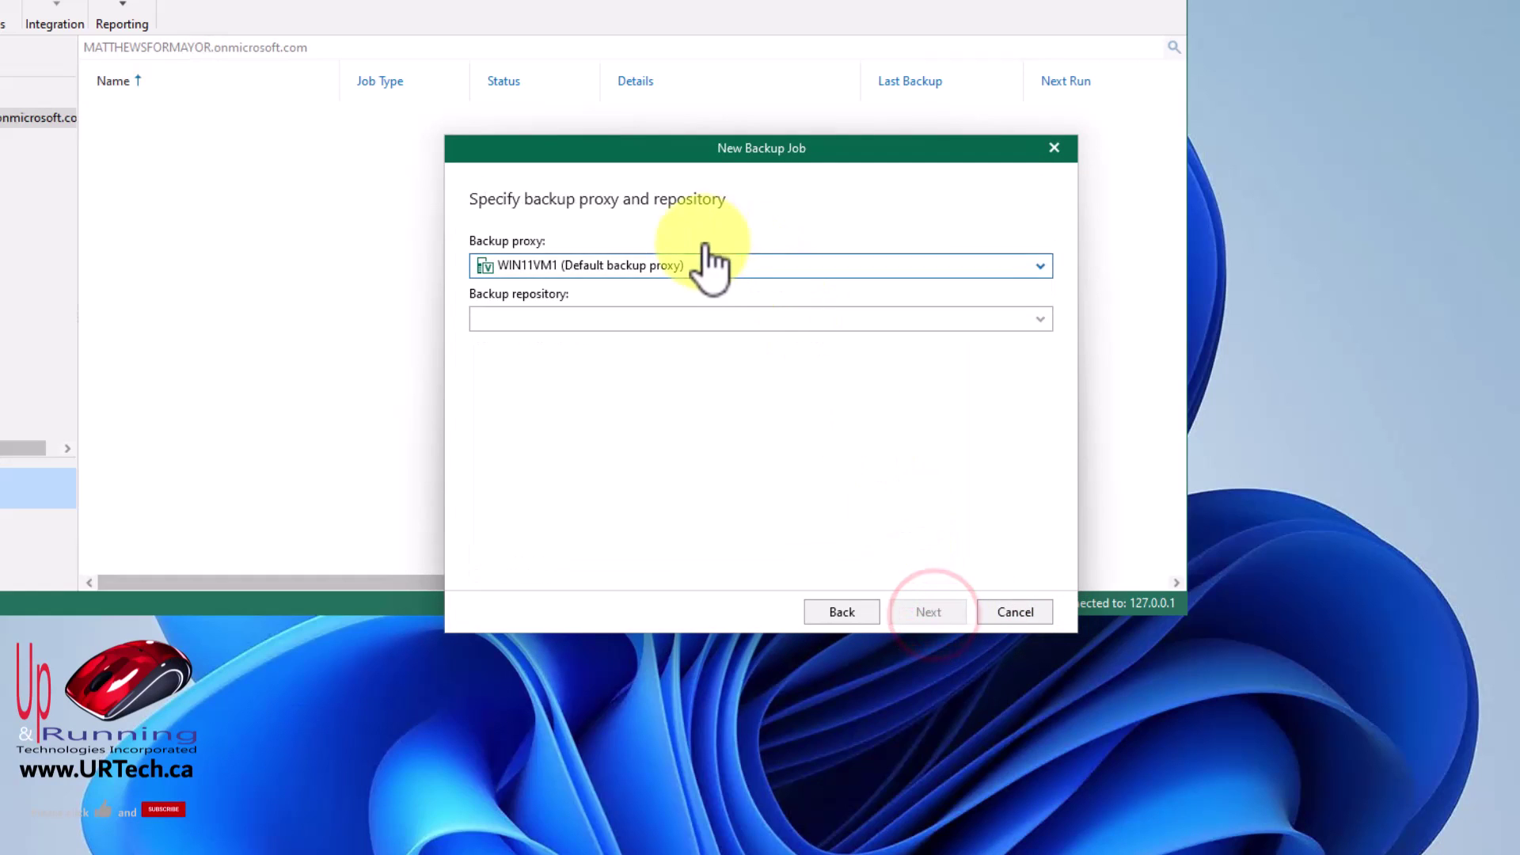
pyautogui.click(751, 263)
pyautogui.click(754, 290)
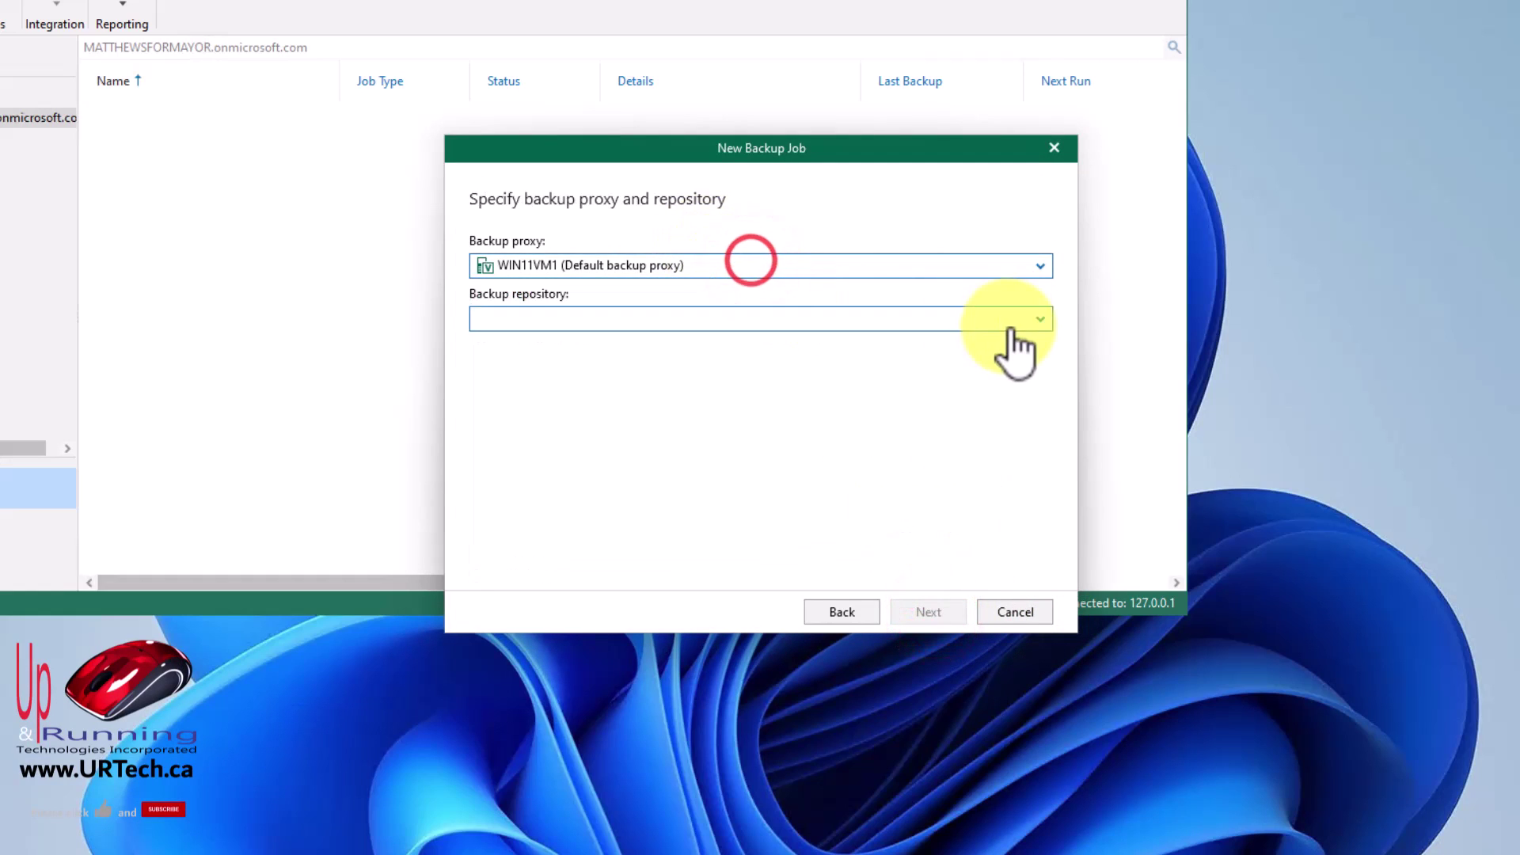
pyautogui.click(1040, 319)
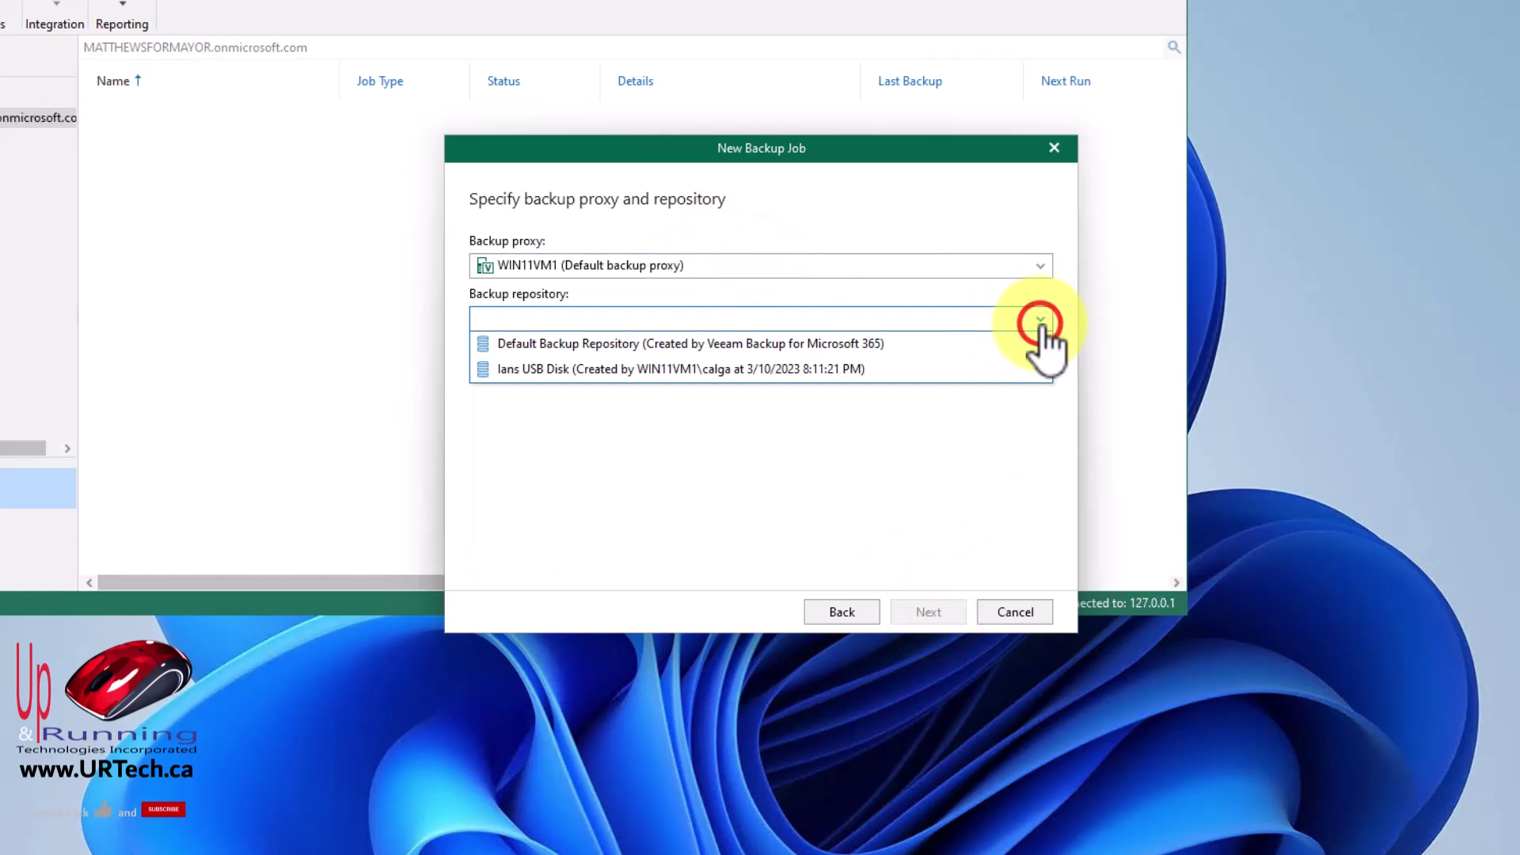
pyautogui.click(598, 371)
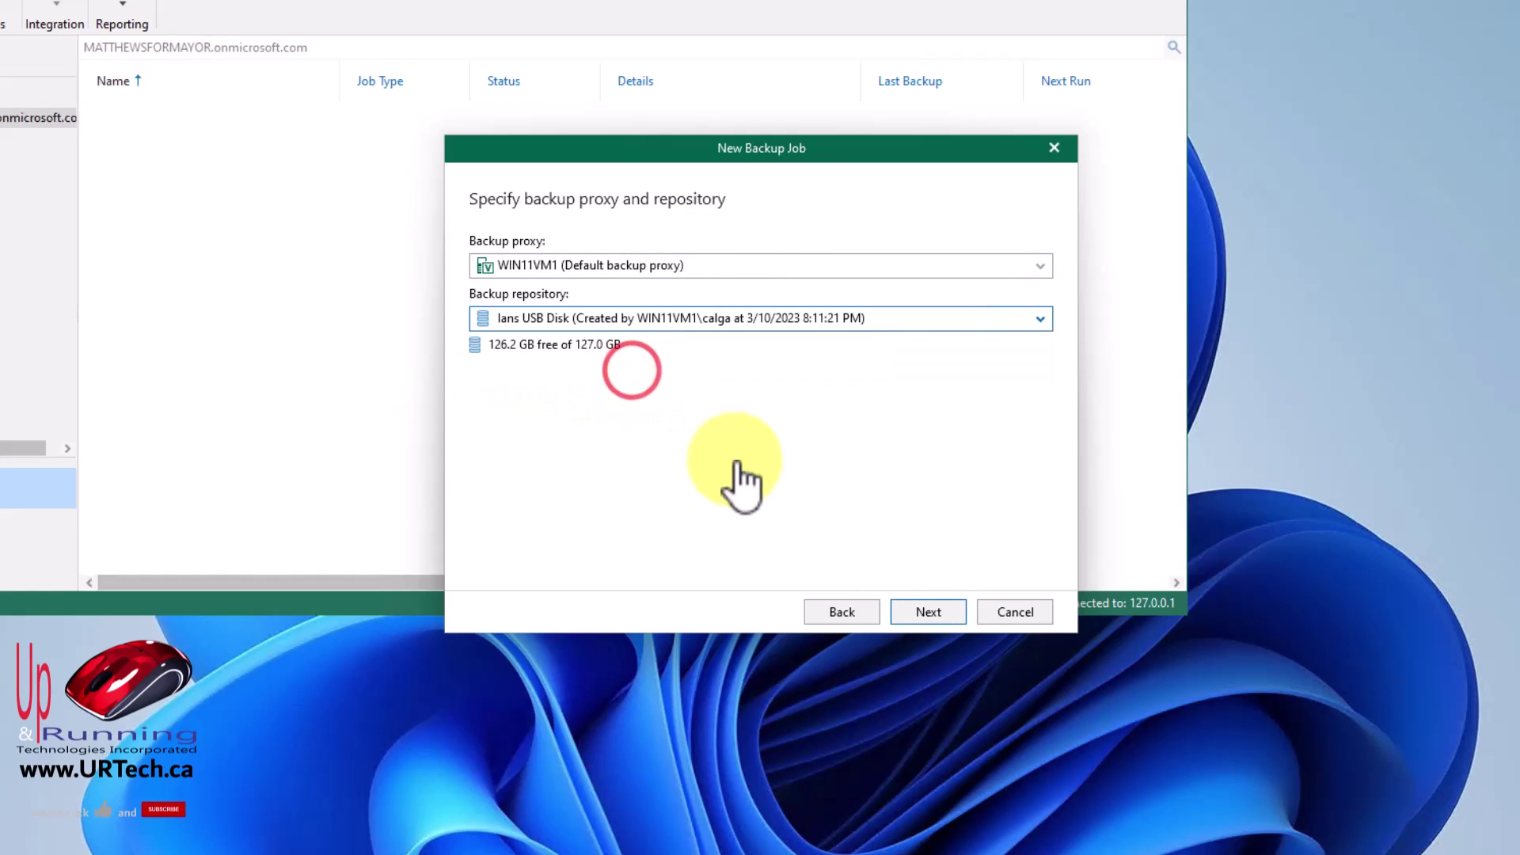
pyautogui.click(929, 614)
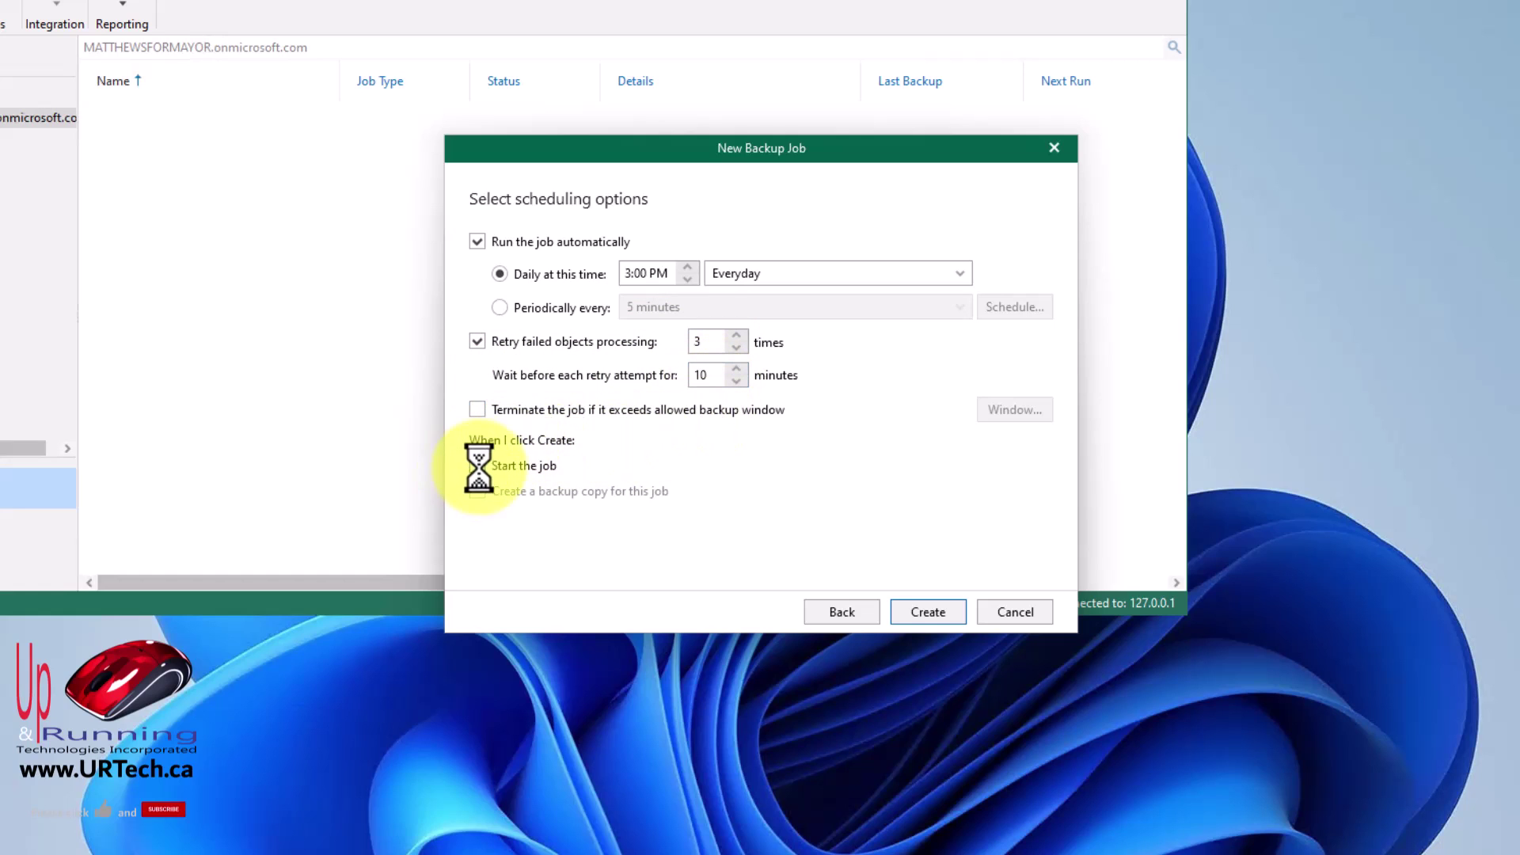
# Create the backup job, start it, and enlarge the details pane to watch it finish
pyautogui.click(926, 613)
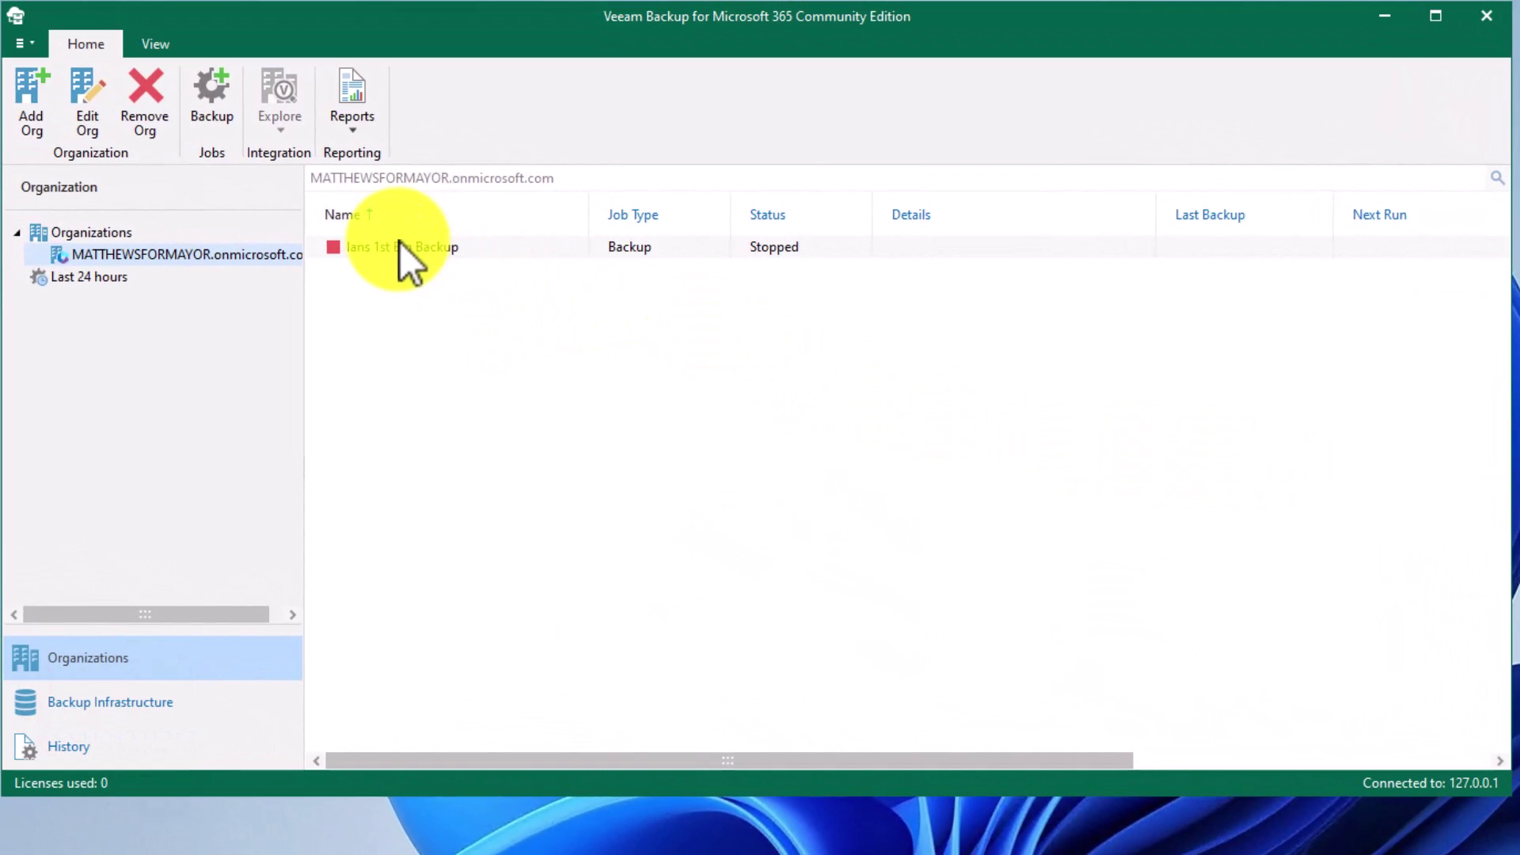
pyautogui.rightClick(400, 241)
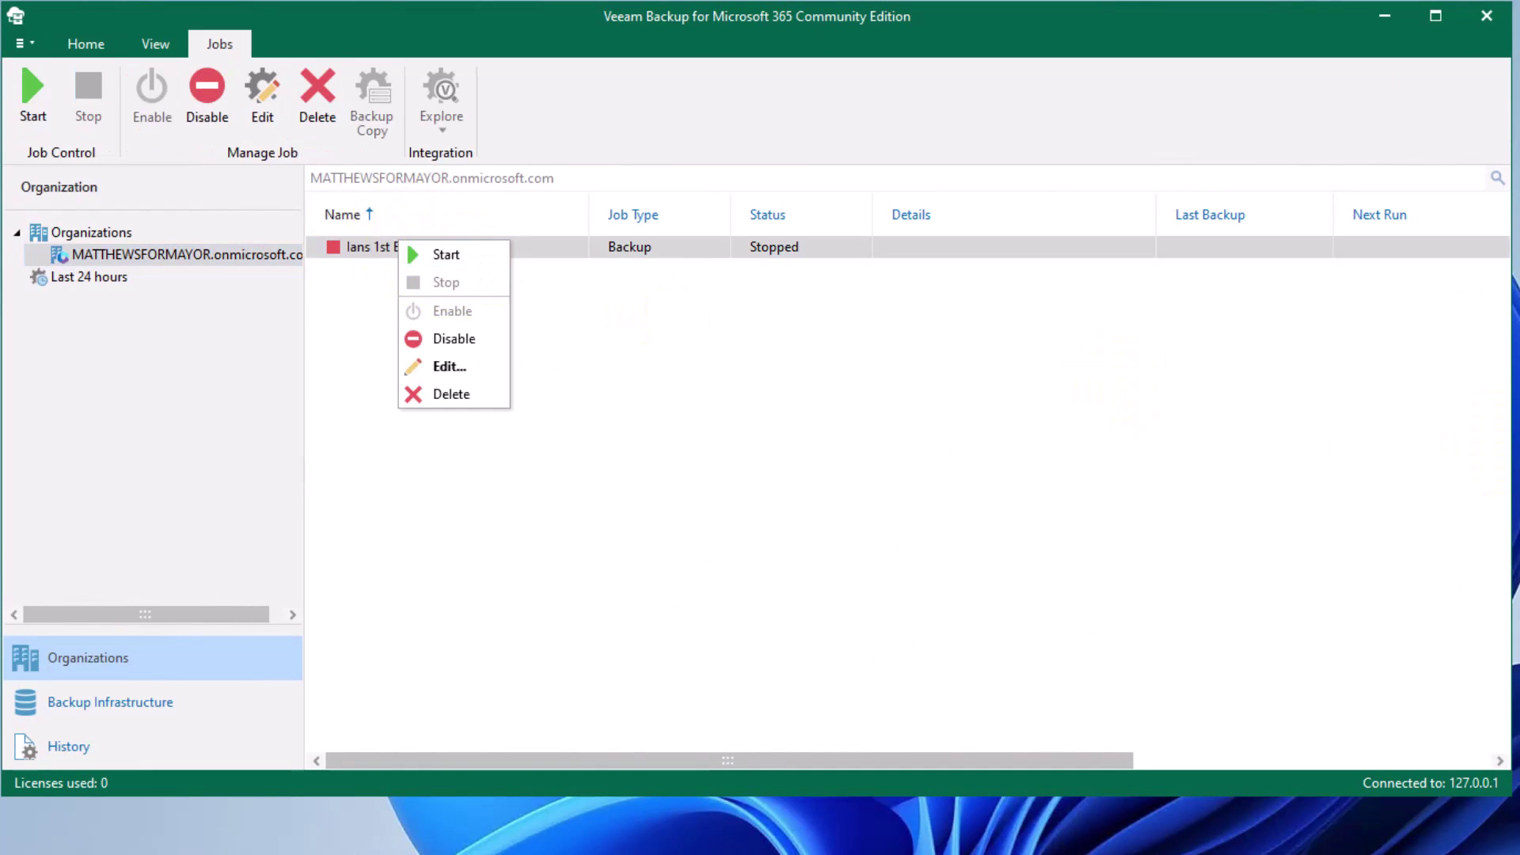
pyautogui.click(445, 254)
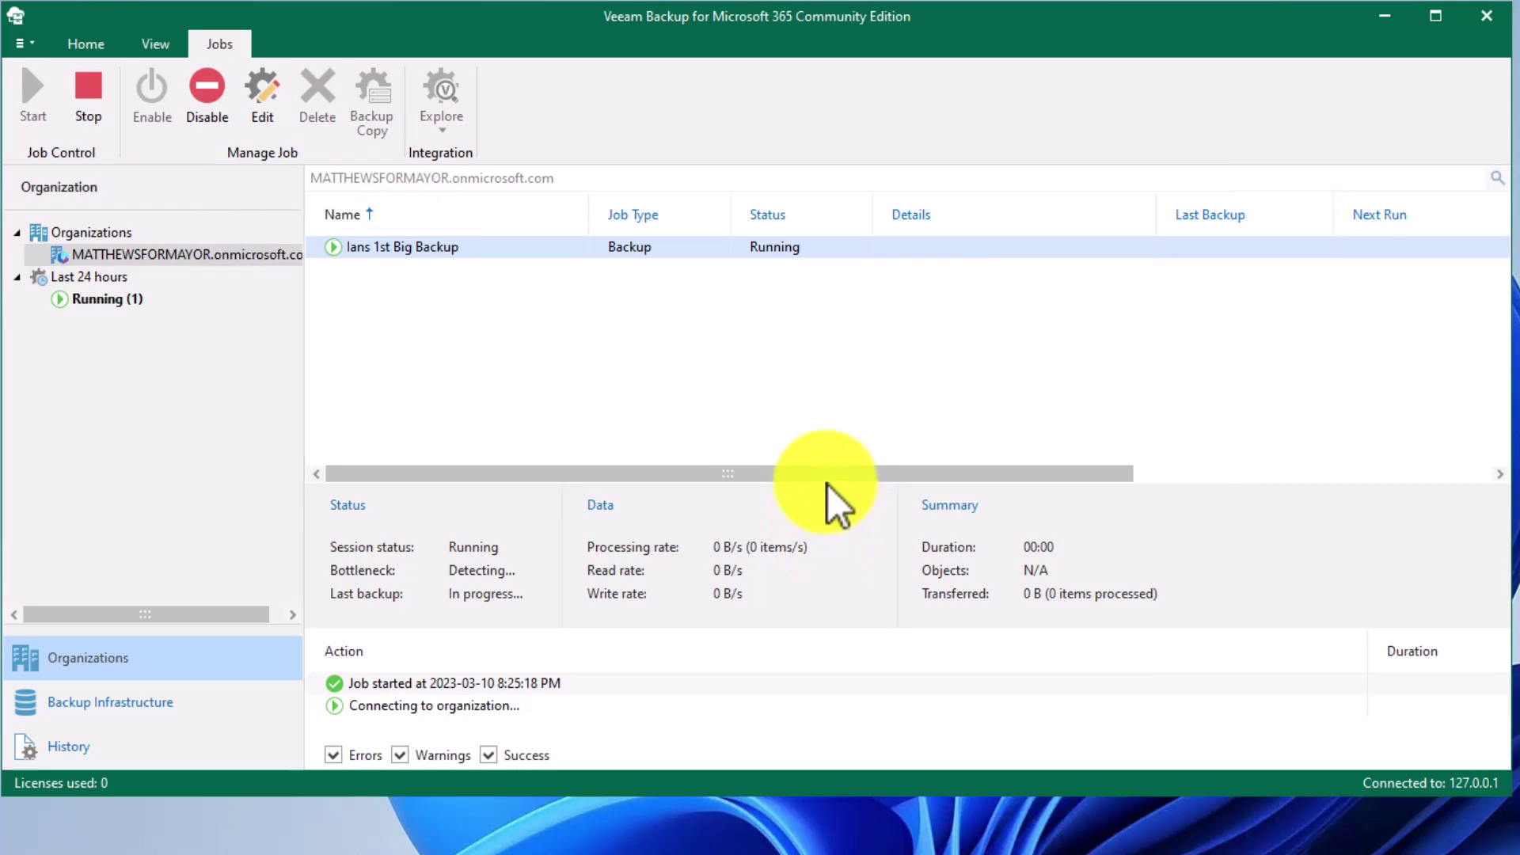
pyautogui.click(741, 486)
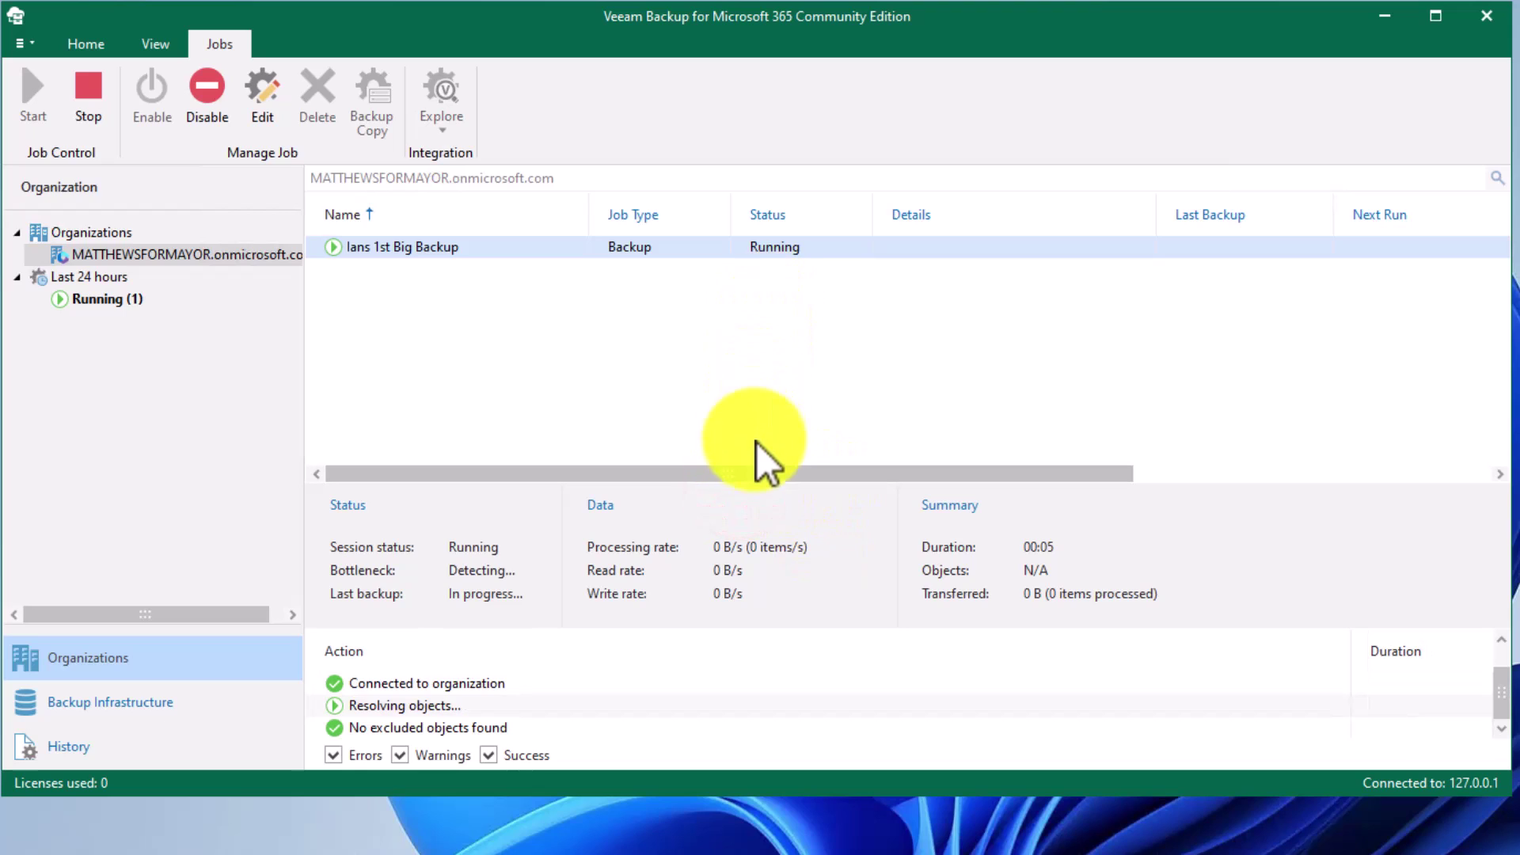
pyautogui.moveTo(760, 486); pyautogui.dragTo(758, 341)
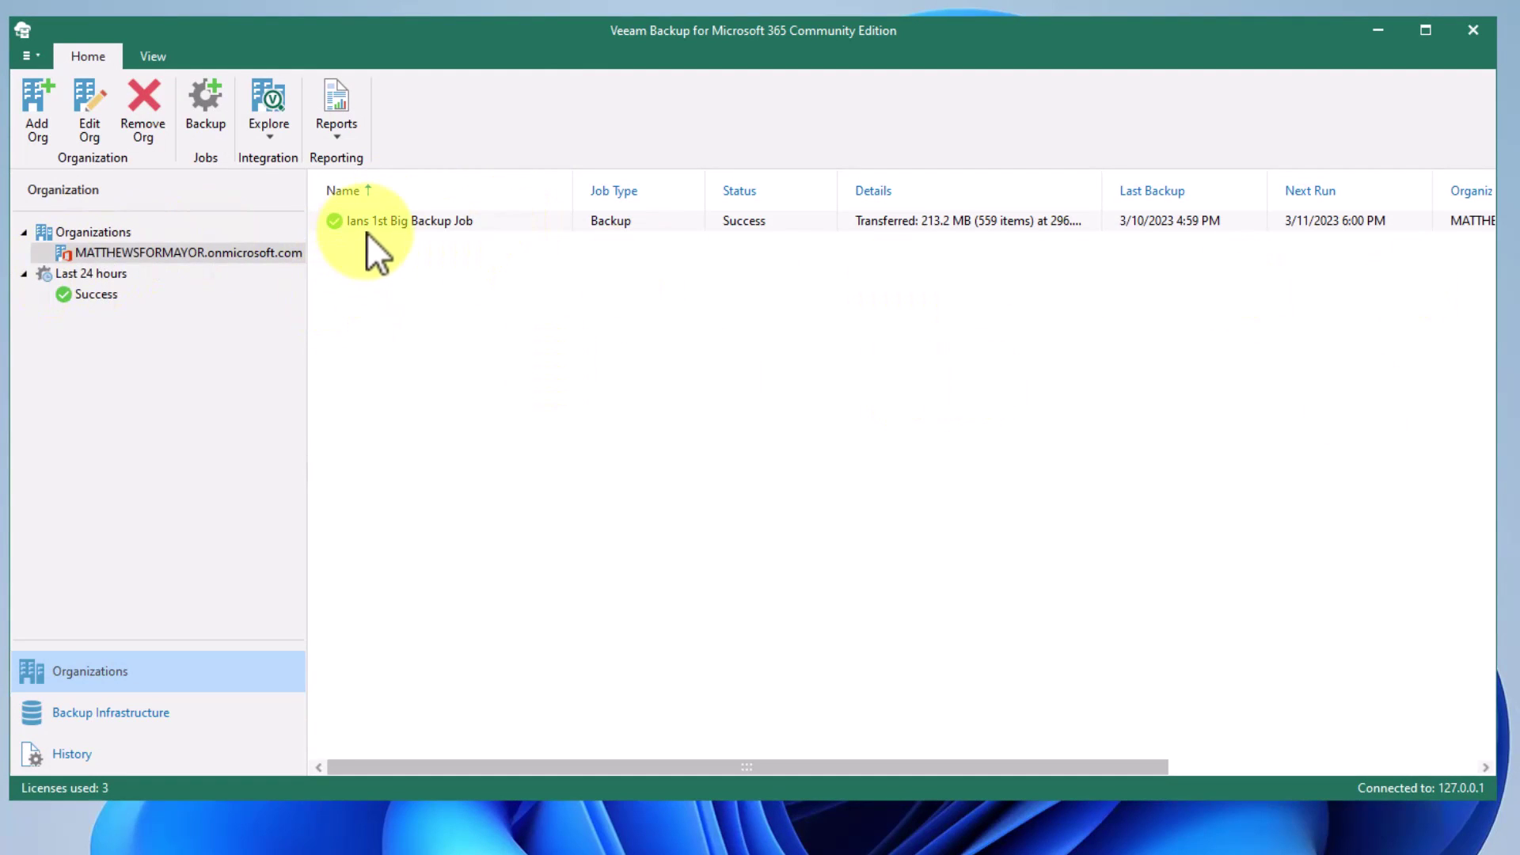
pyautogui.click(94, 293)
pyautogui.click(430, 219)
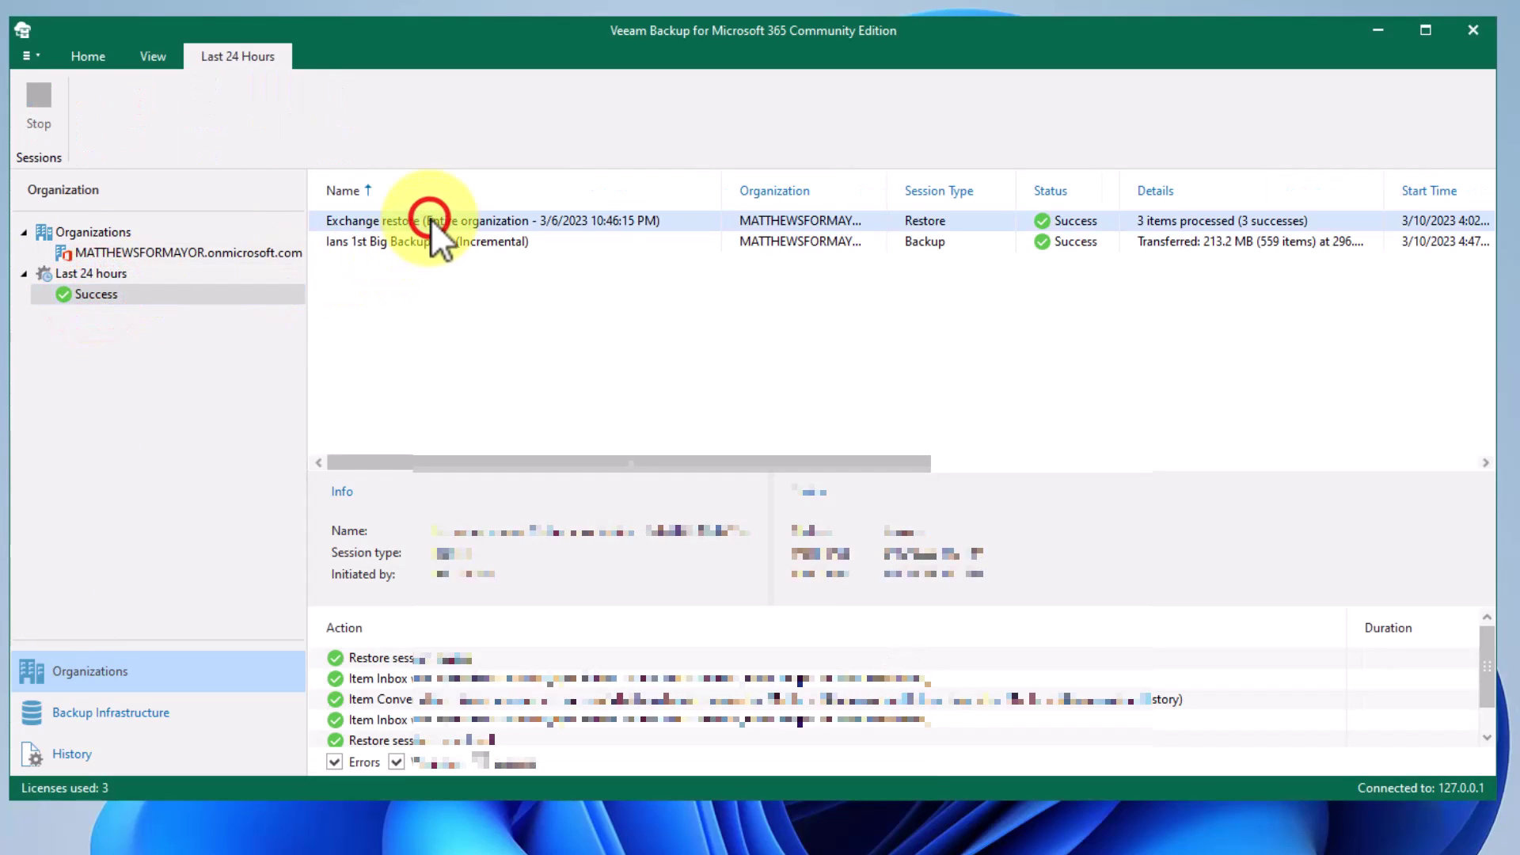
pyautogui.moveTo(791, 473); pyautogui.dragTo(799, 301)
pyautogui.click(453, 241)
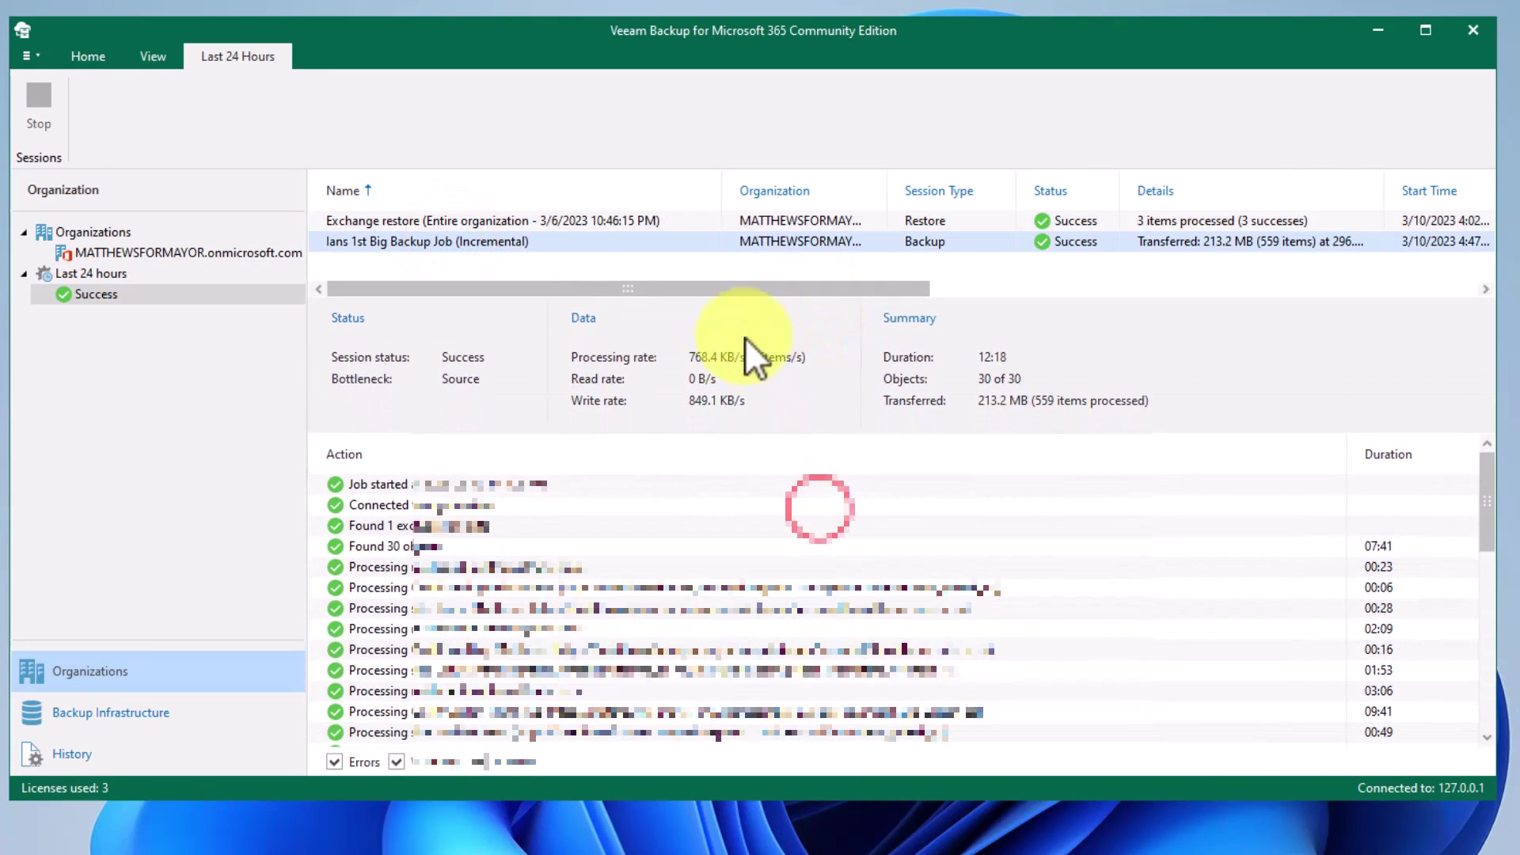
# Select the backup job in the organization's jobs list and check its explore options
pyautogui.click(239, 254)
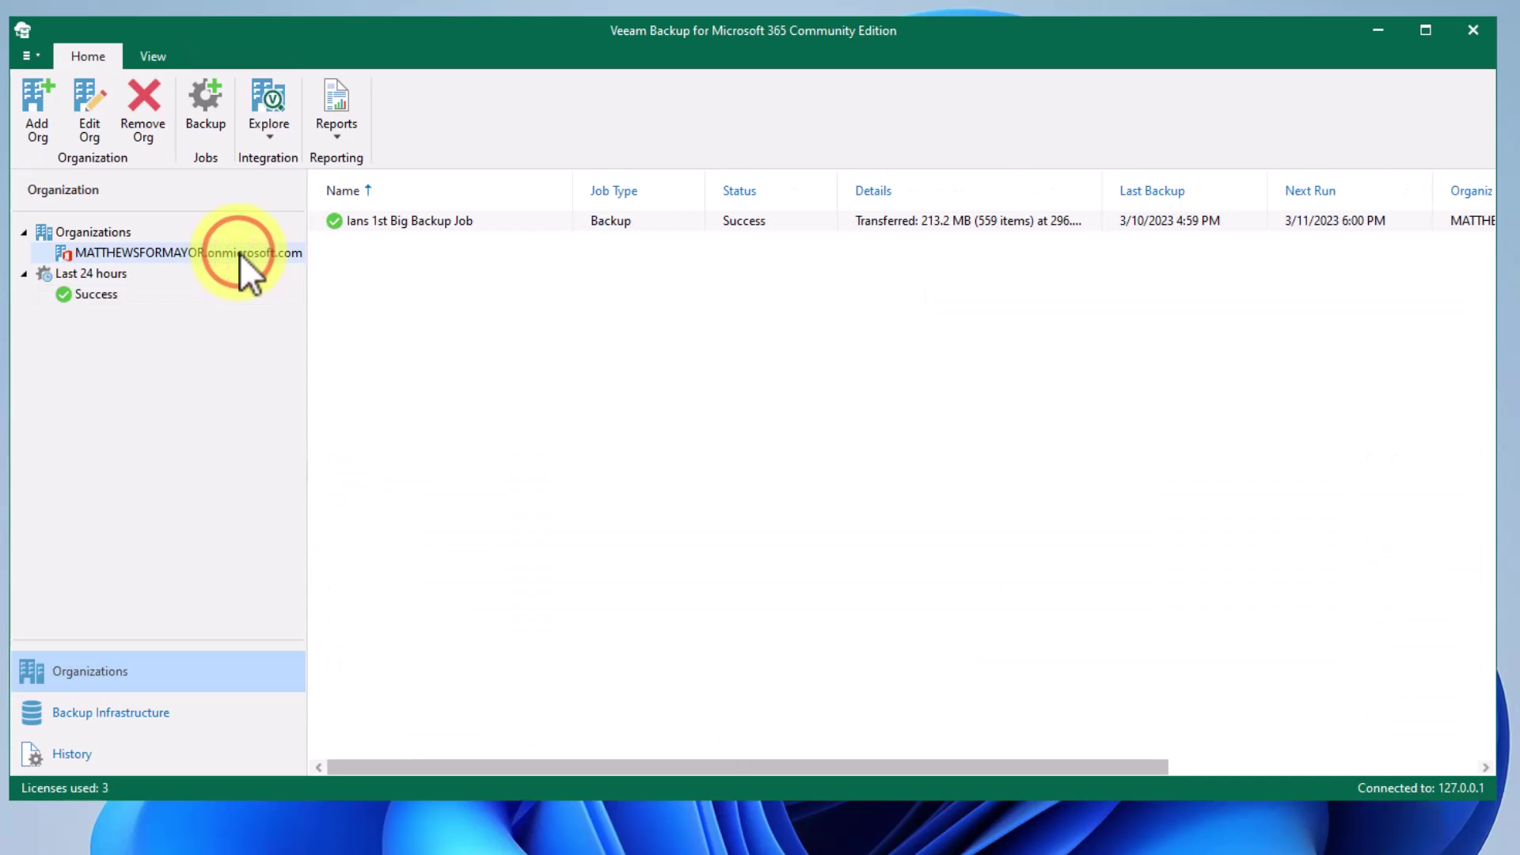
pyautogui.click(411, 225)
pyautogui.rightClick(411, 225)
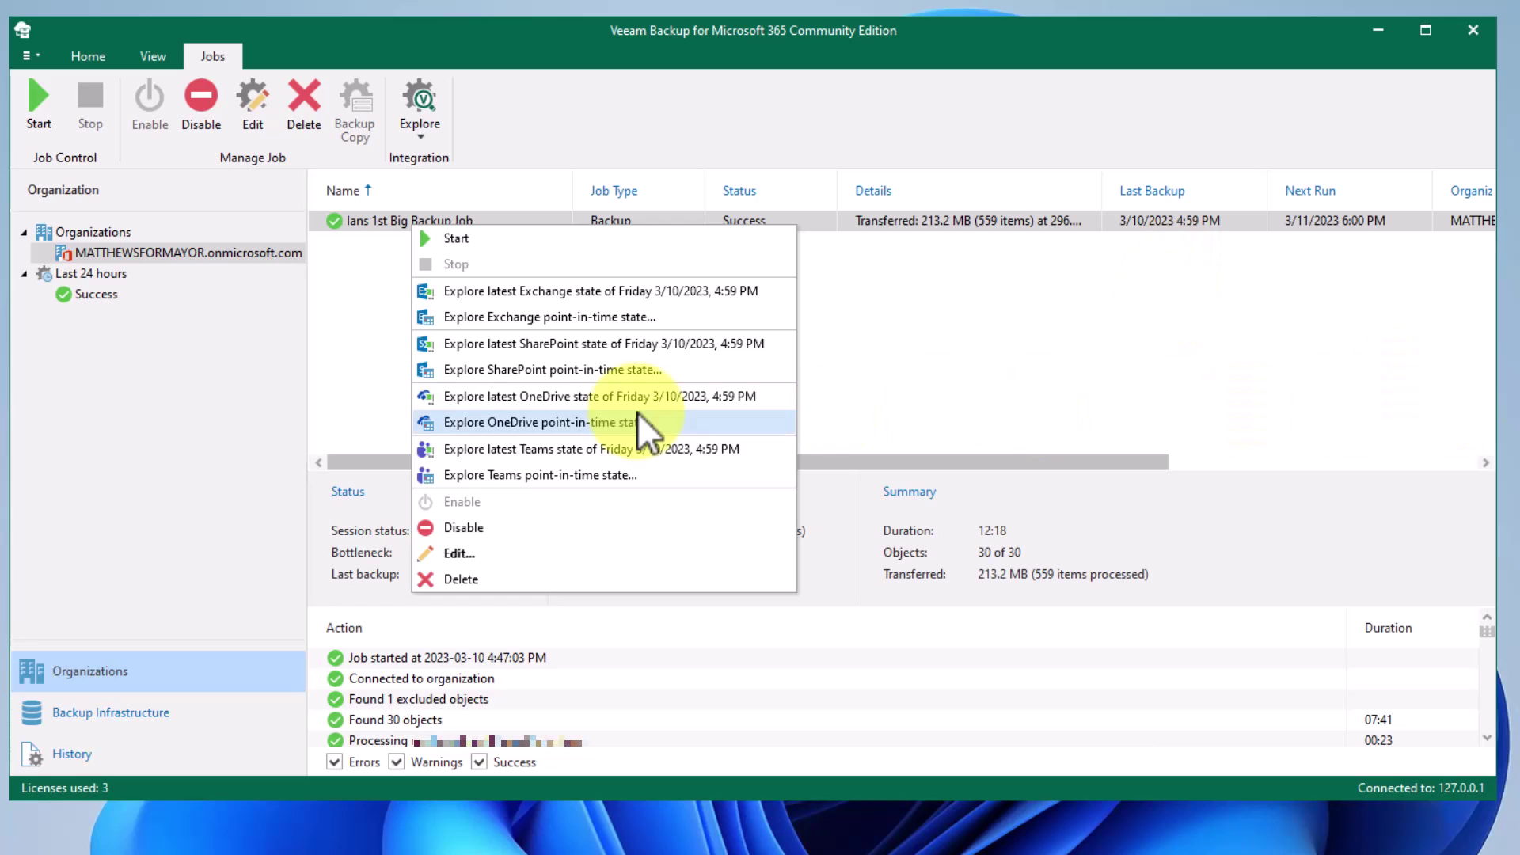
pyautogui.click(277, 439)
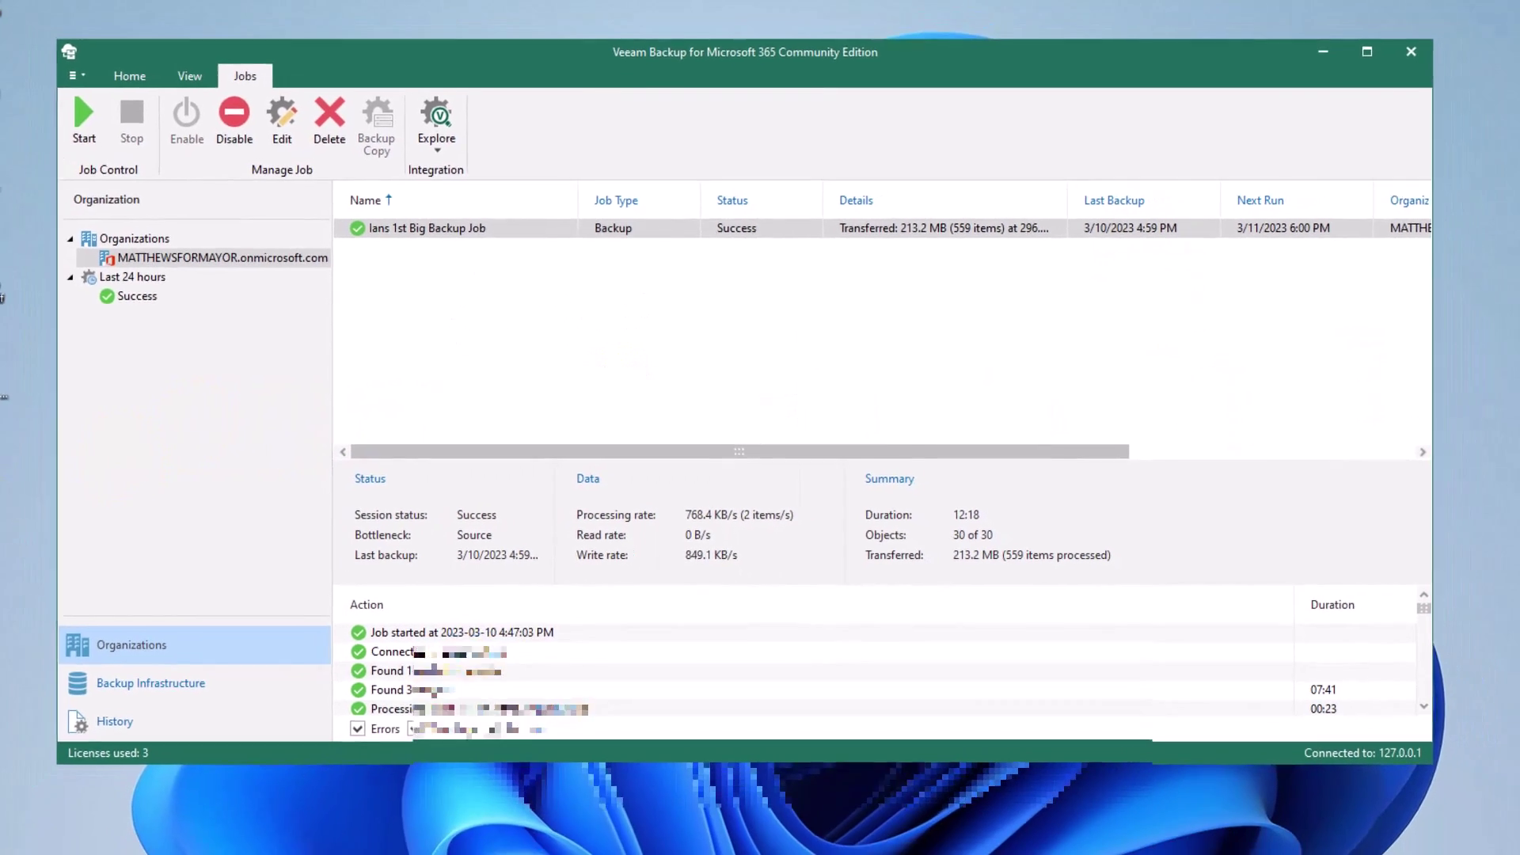
# Delete This computer is in the BETA ring.docx from the Windows desktop
pyautogui.click(35, 657)
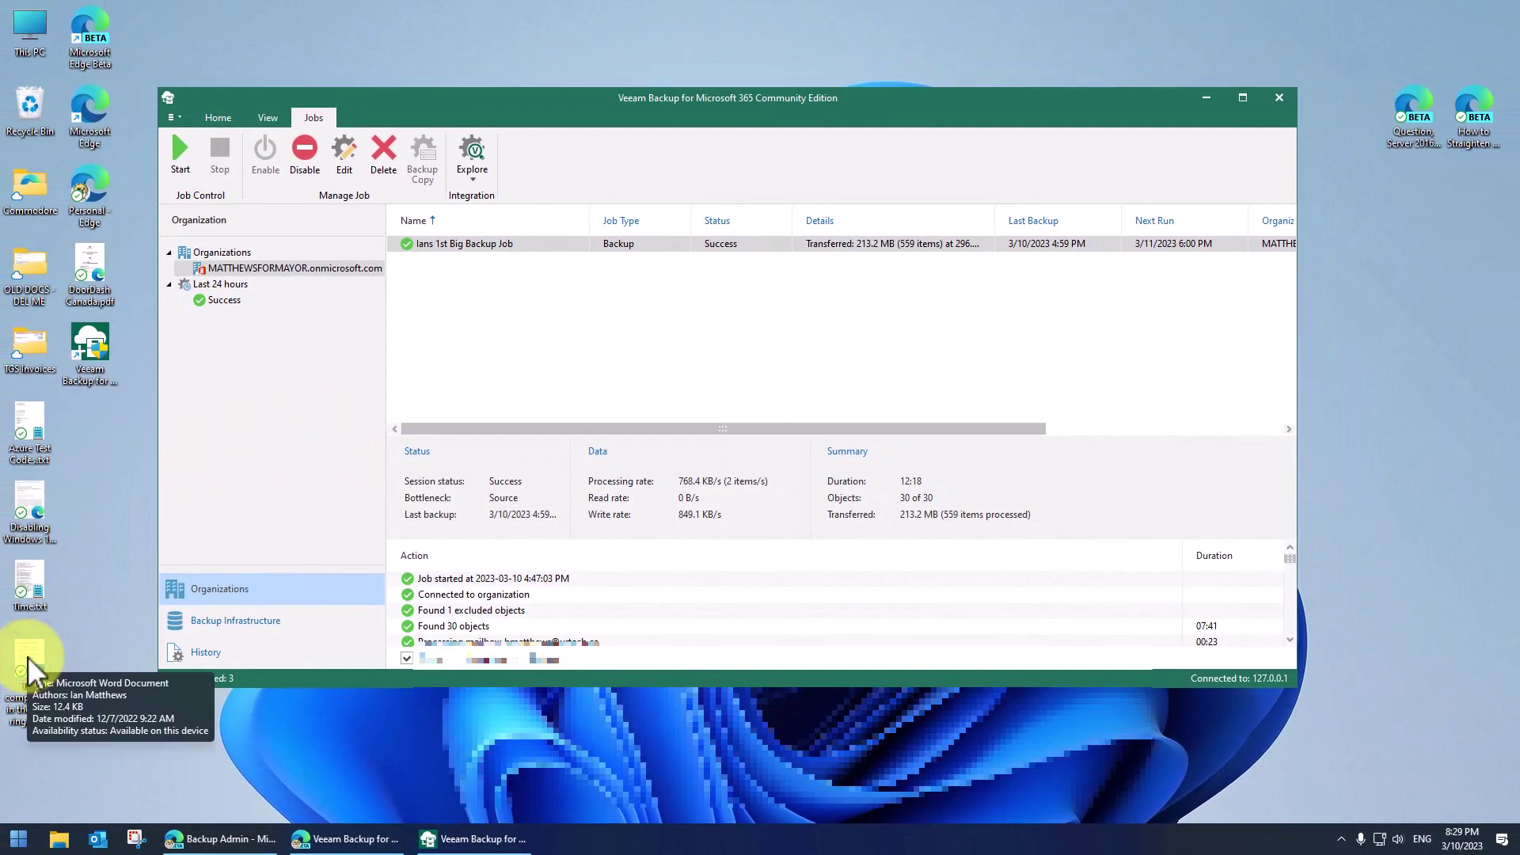
pyautogui.rightClick(27, 657)
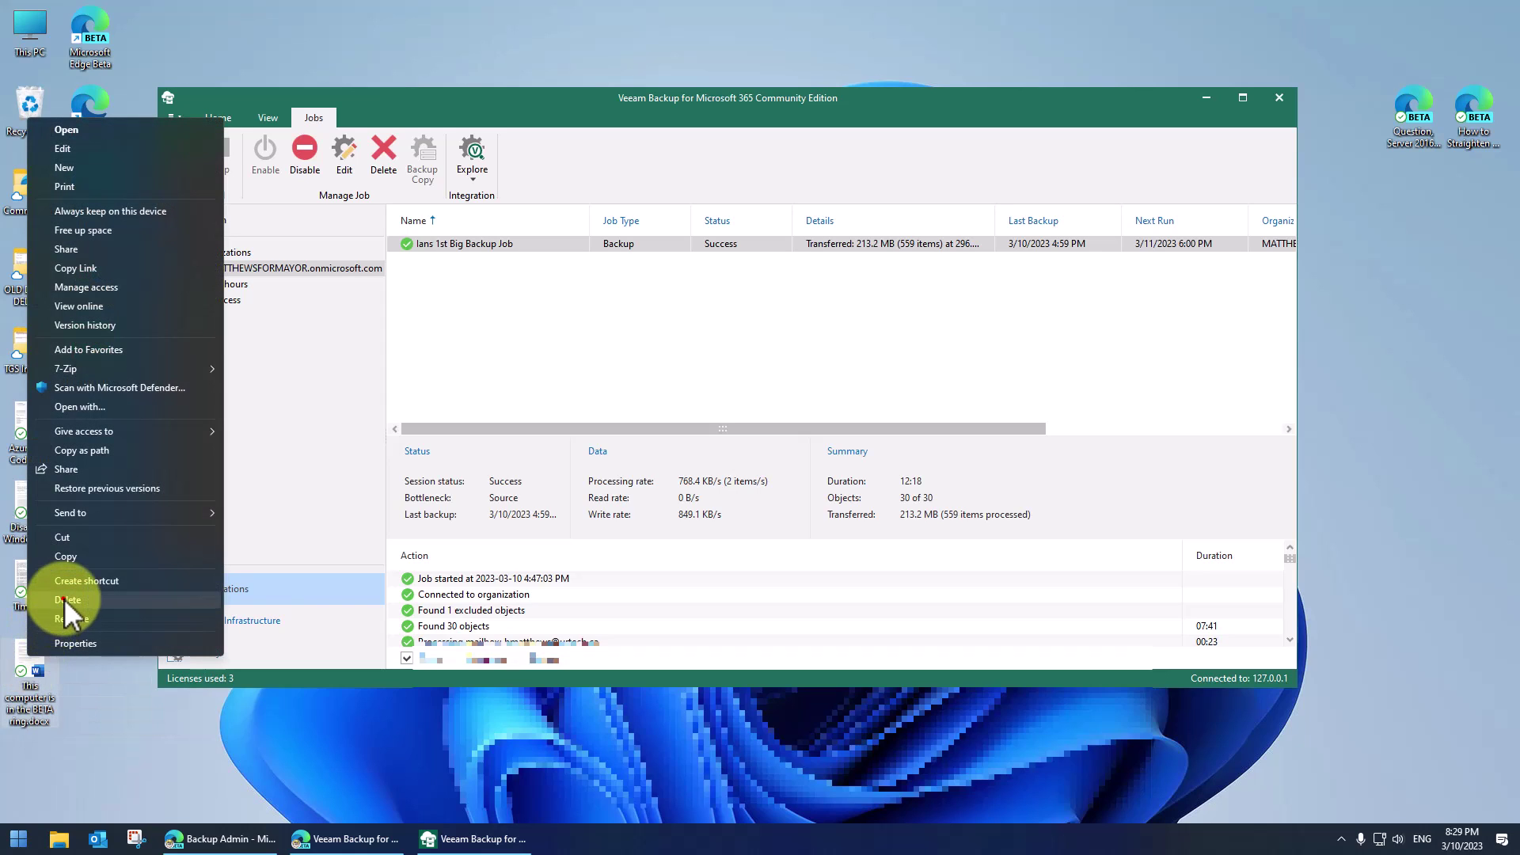
pyautogui.click(63, 599)
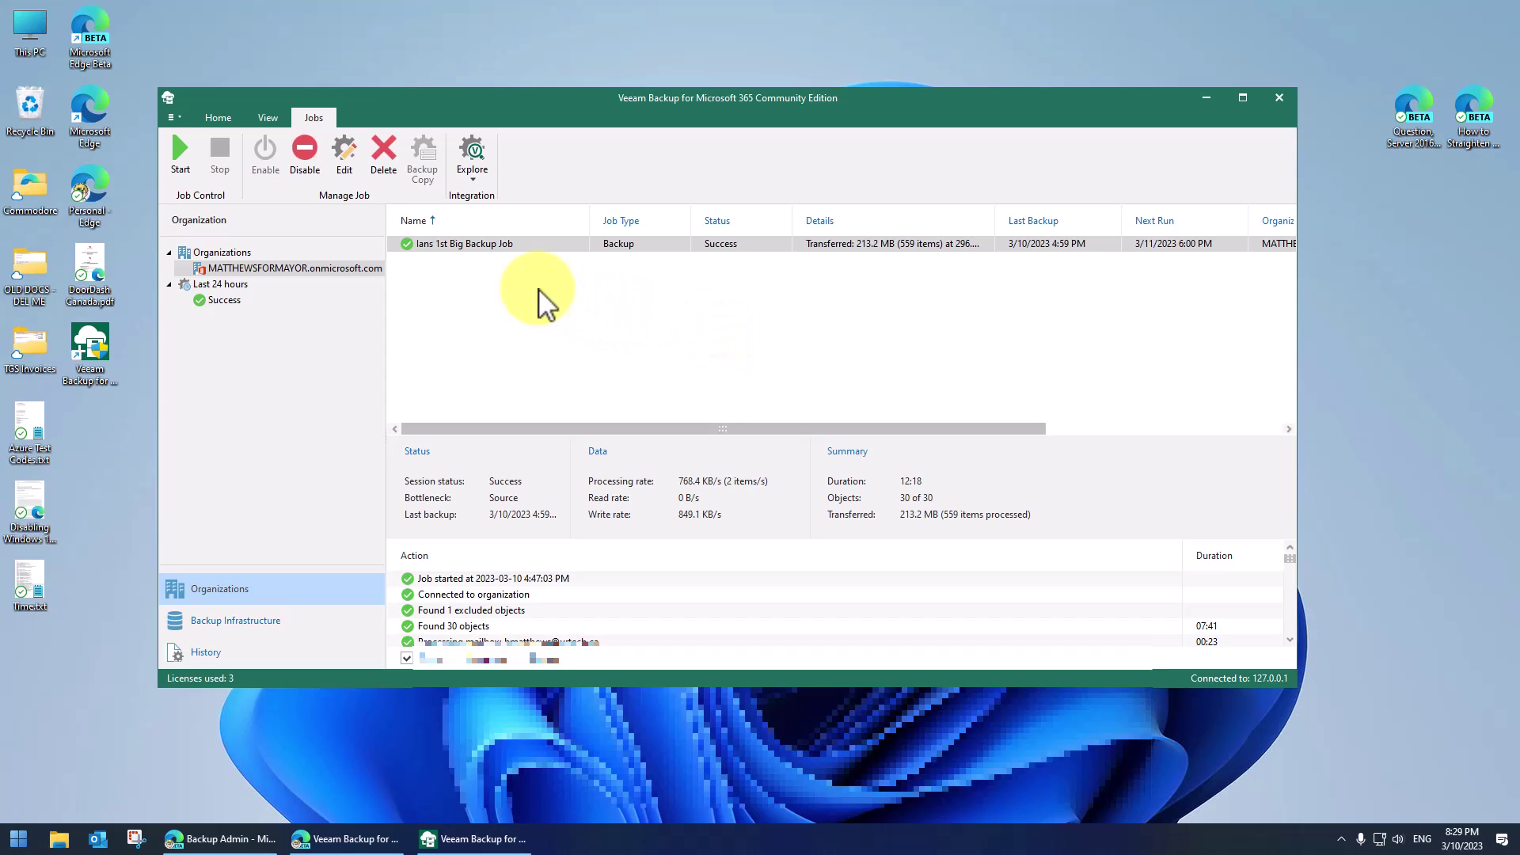
# Explore the job's OneDrive backup at the March 1, 2023 6:04:22 PM point in time
pyautogui.rightClick(479, 247)
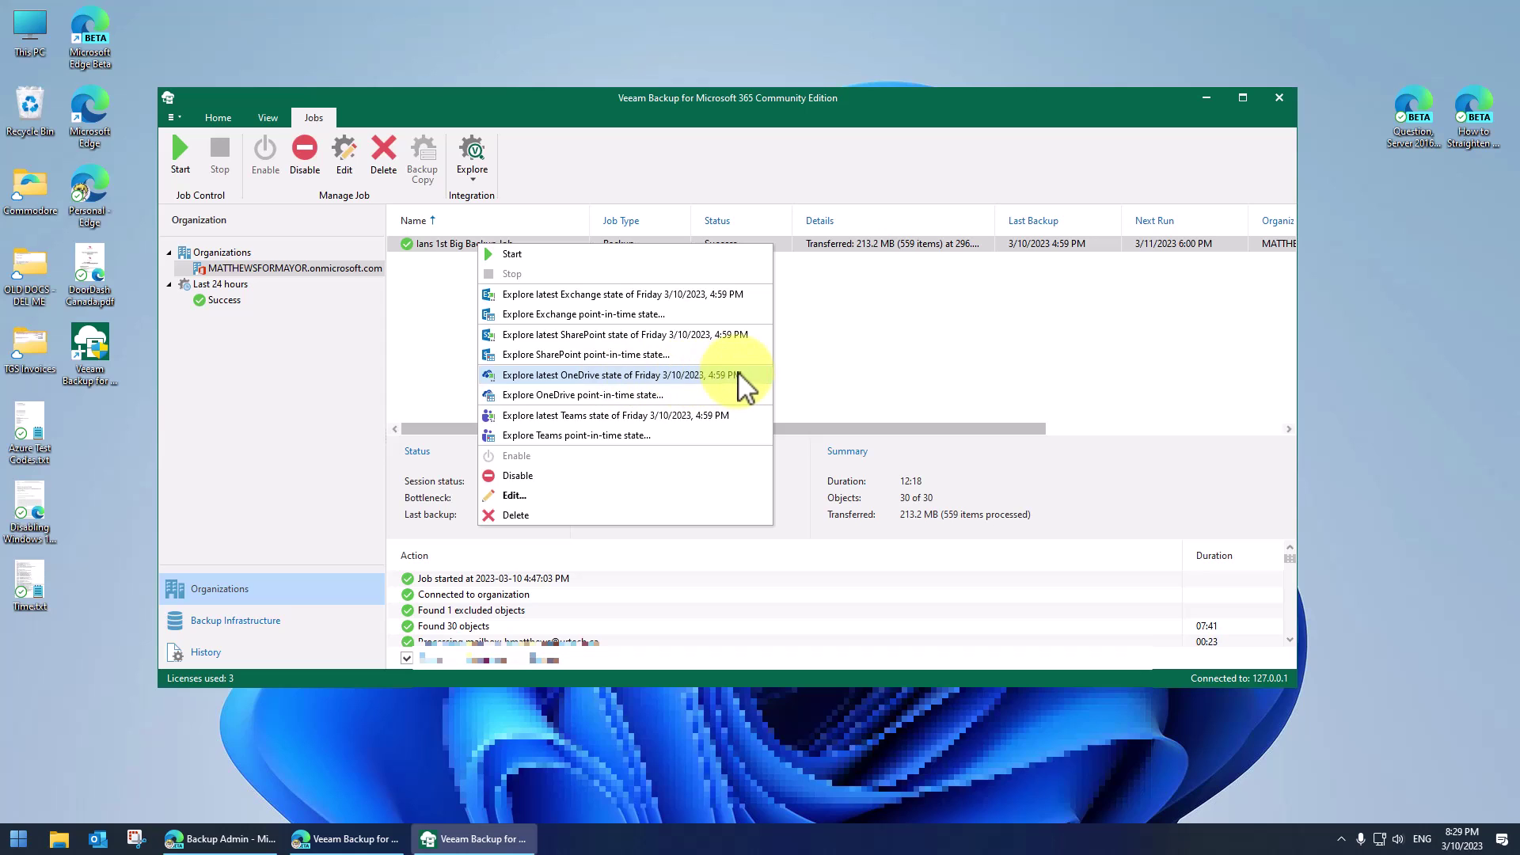
pyautogui.click(624, 395)
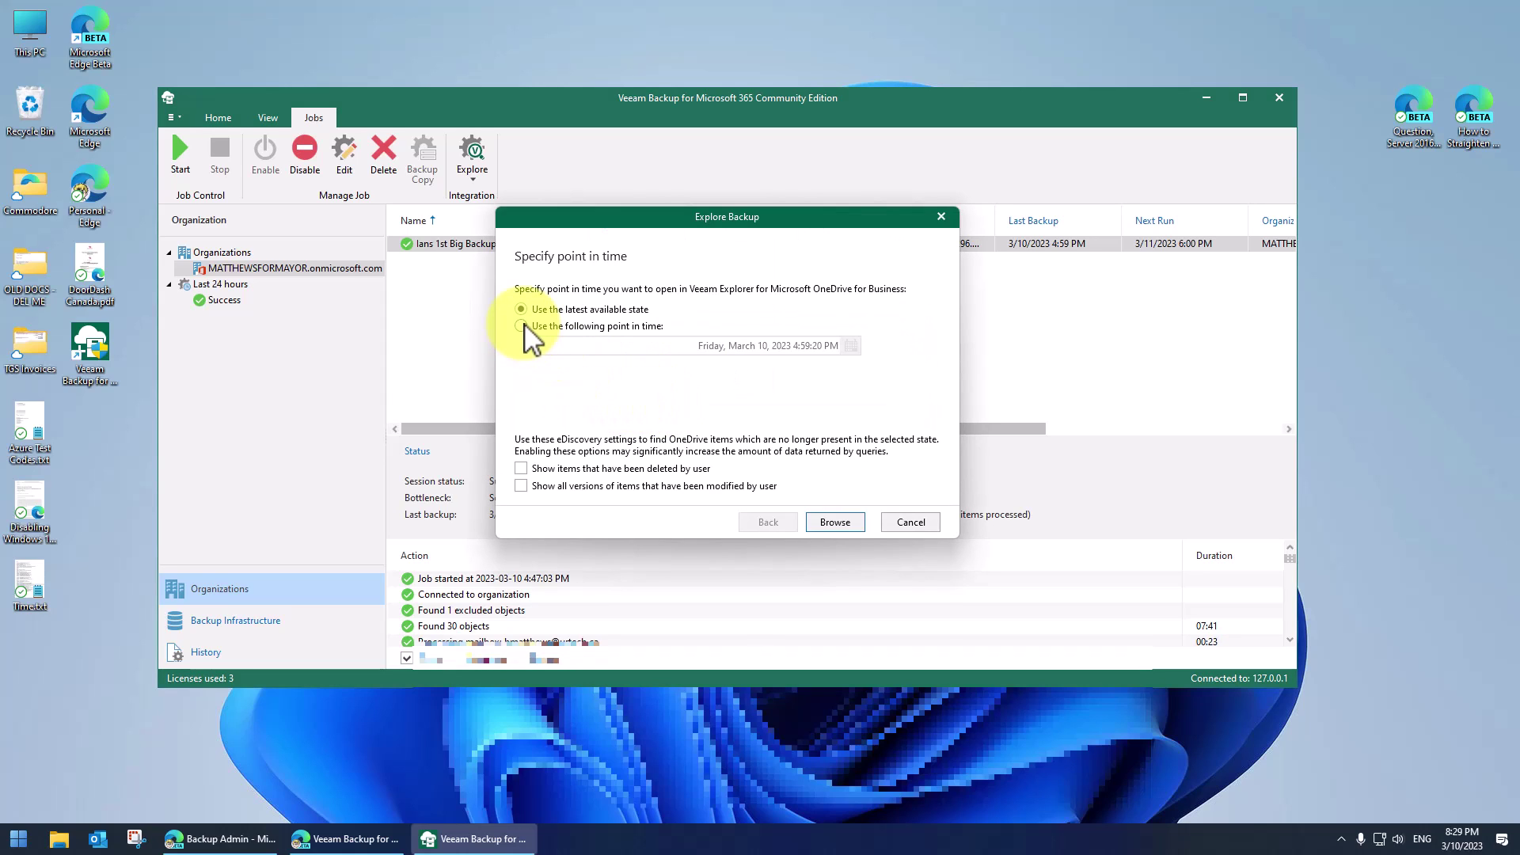
pyautogui.click(522, 327)
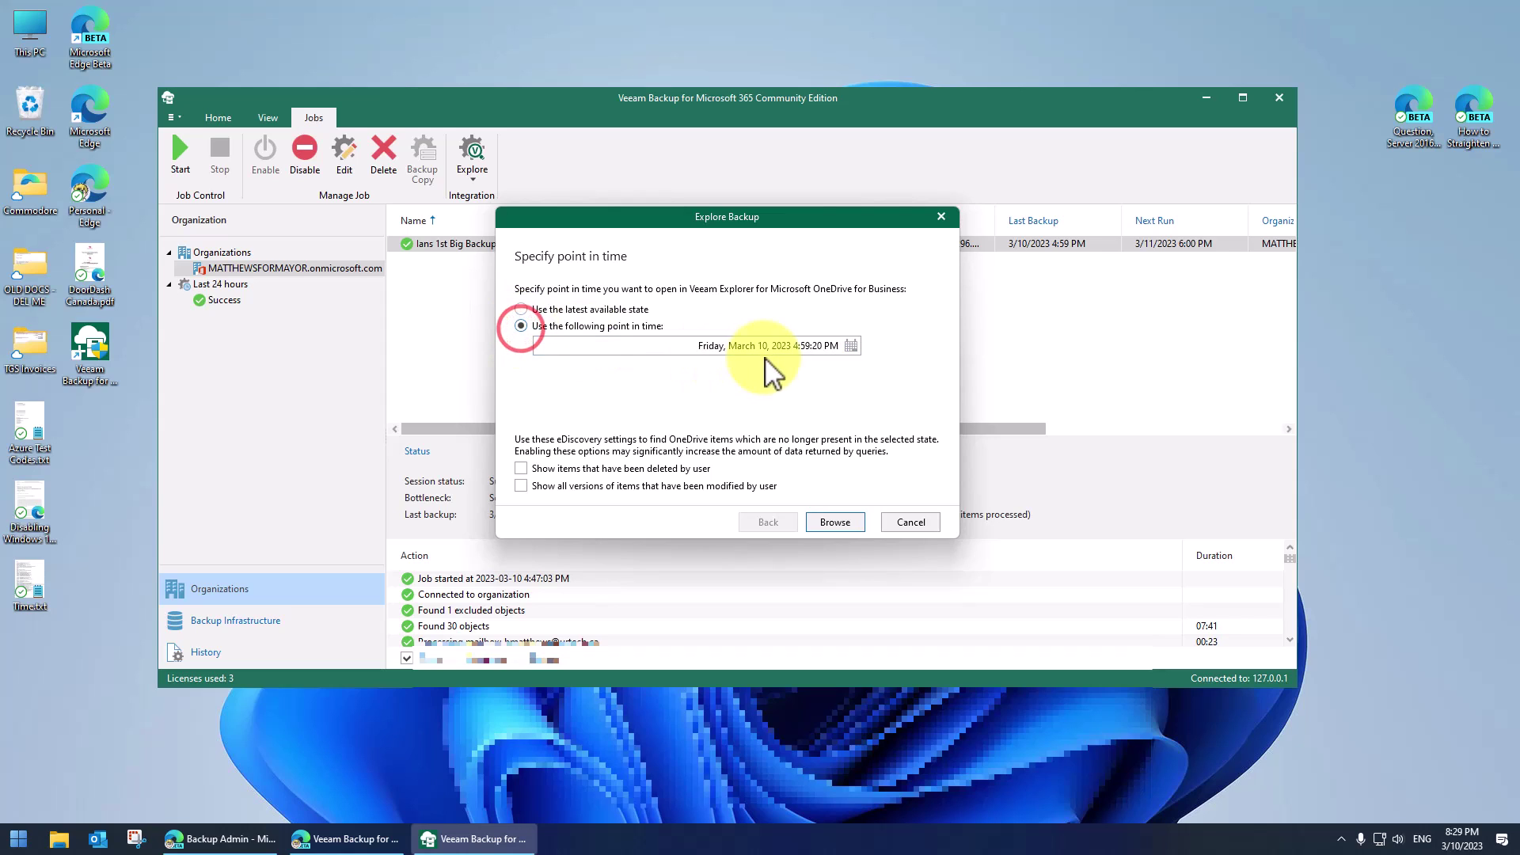
pyautogui.click(850, 346)
pyautogui.click(787, 406)
pyautogui.click(690, 445)
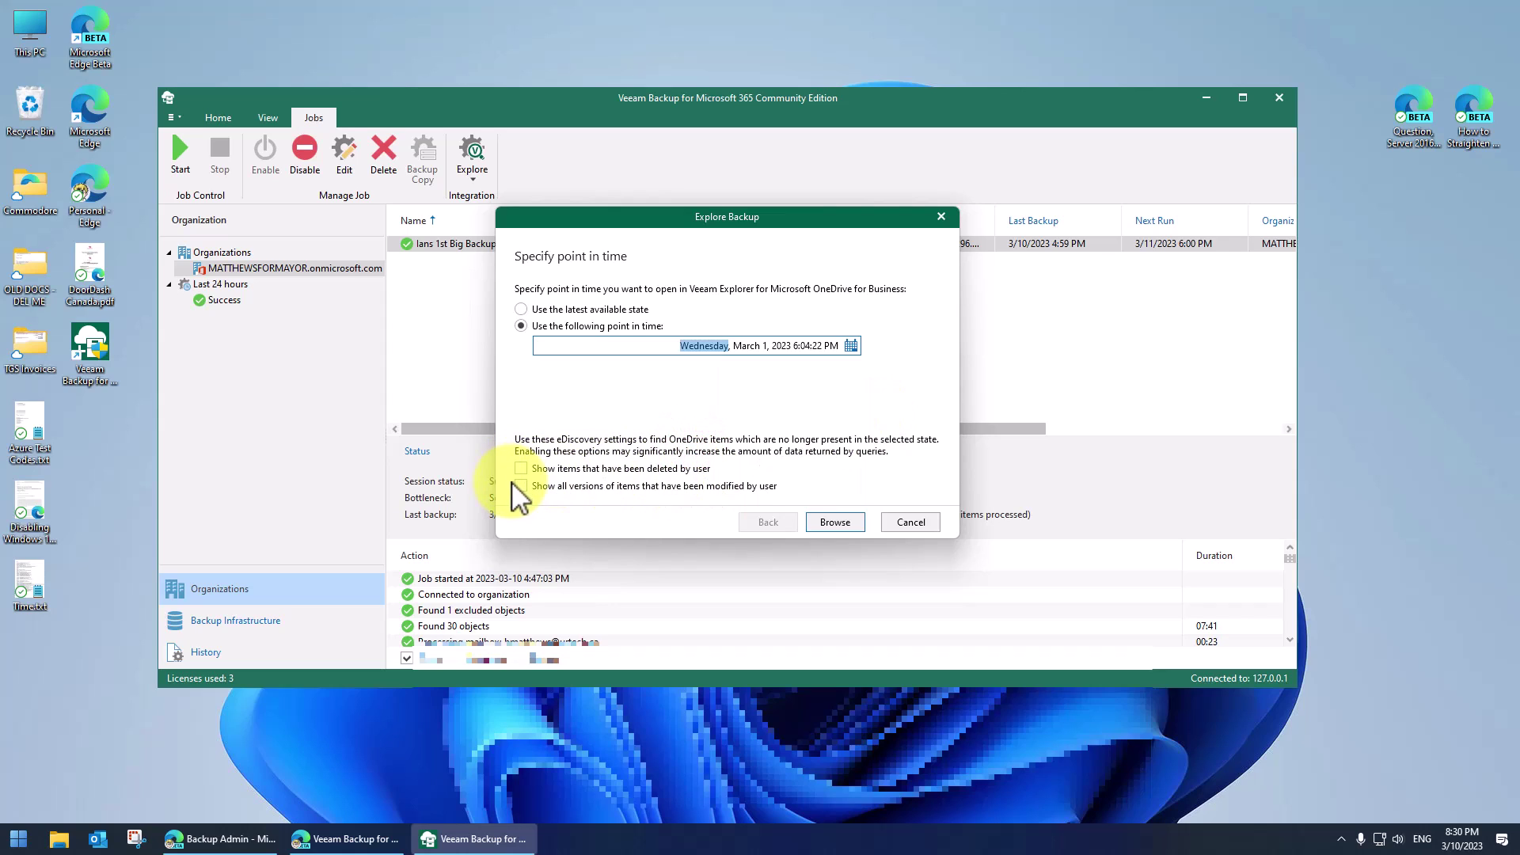
pyautogui.click(838, 524)
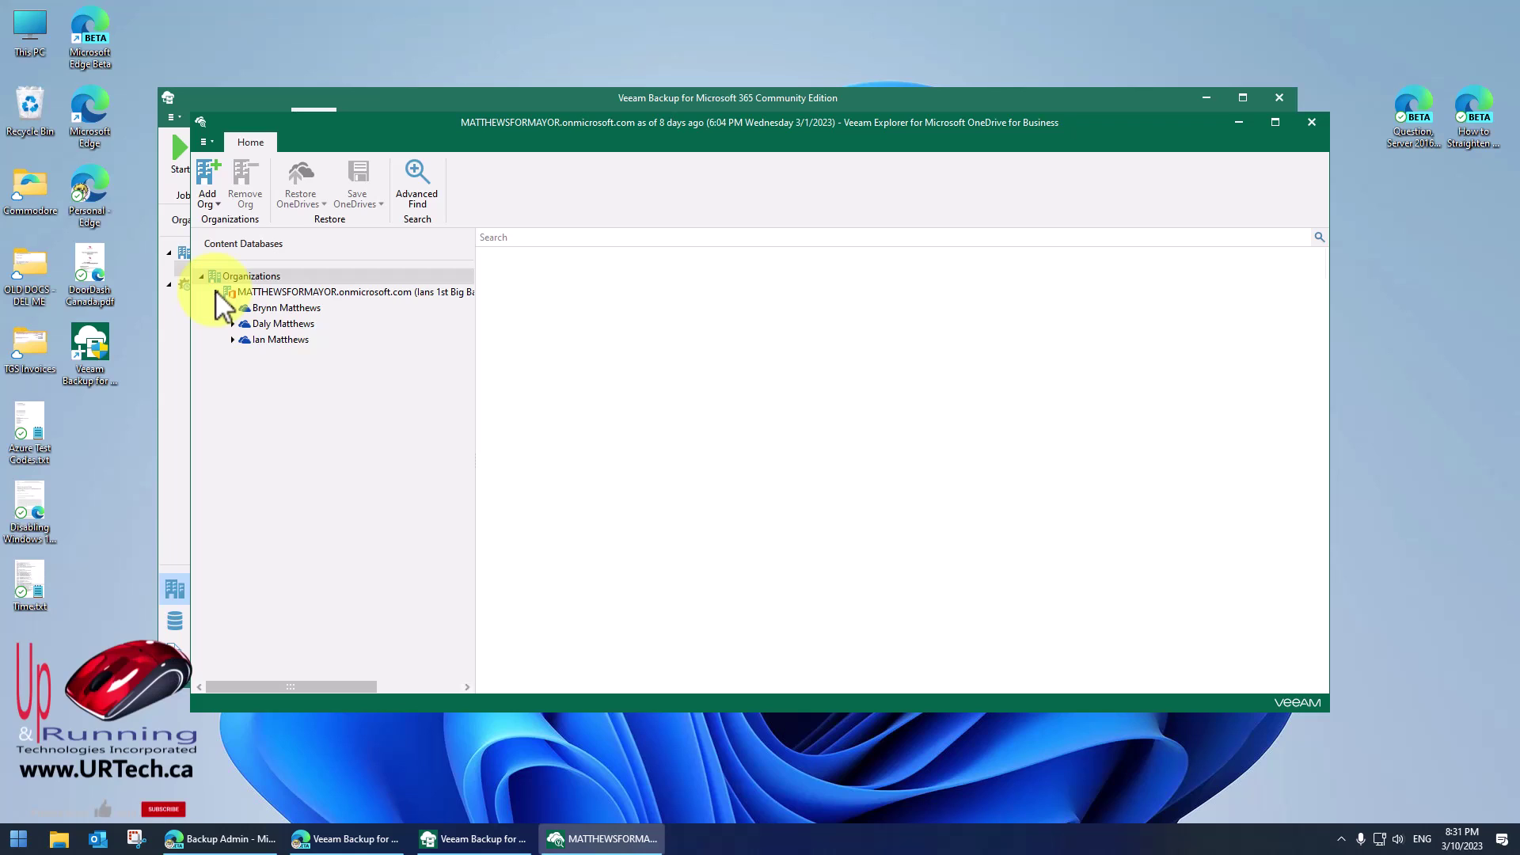
# Open the user's backed-up Desktop folder and select This computer is in the BETA ring.docx
pyautogui.click(231, 341)
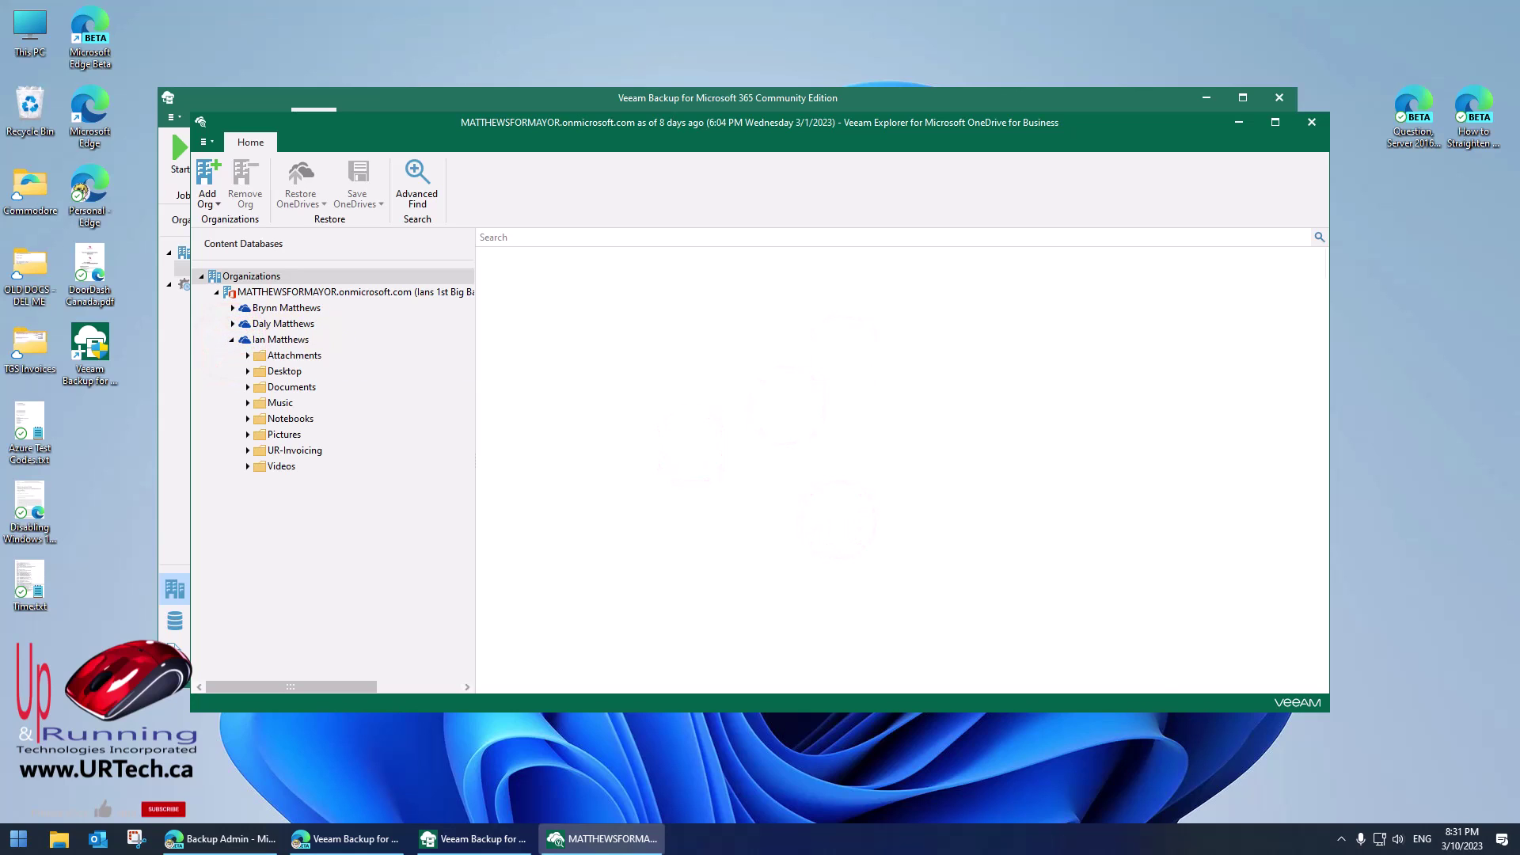
pyautogui.click(246, 370)
pyautogui.click(283, 371)
pyautogui.click(570, 661)
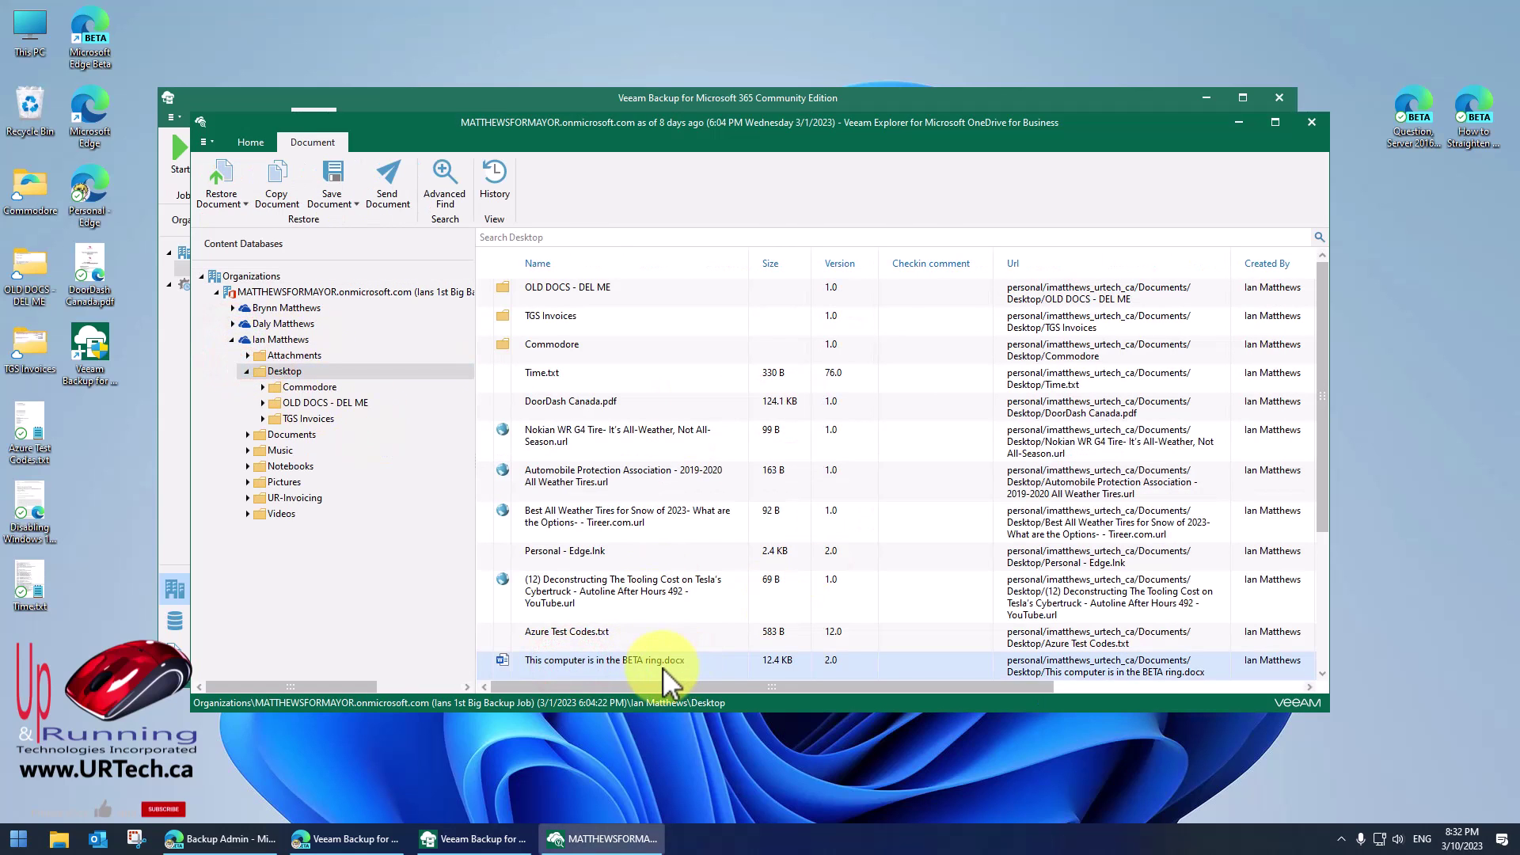
# Restore the document with Overwrite, launching the Restore Wizard
pyautogui.rightClick(744, 663)
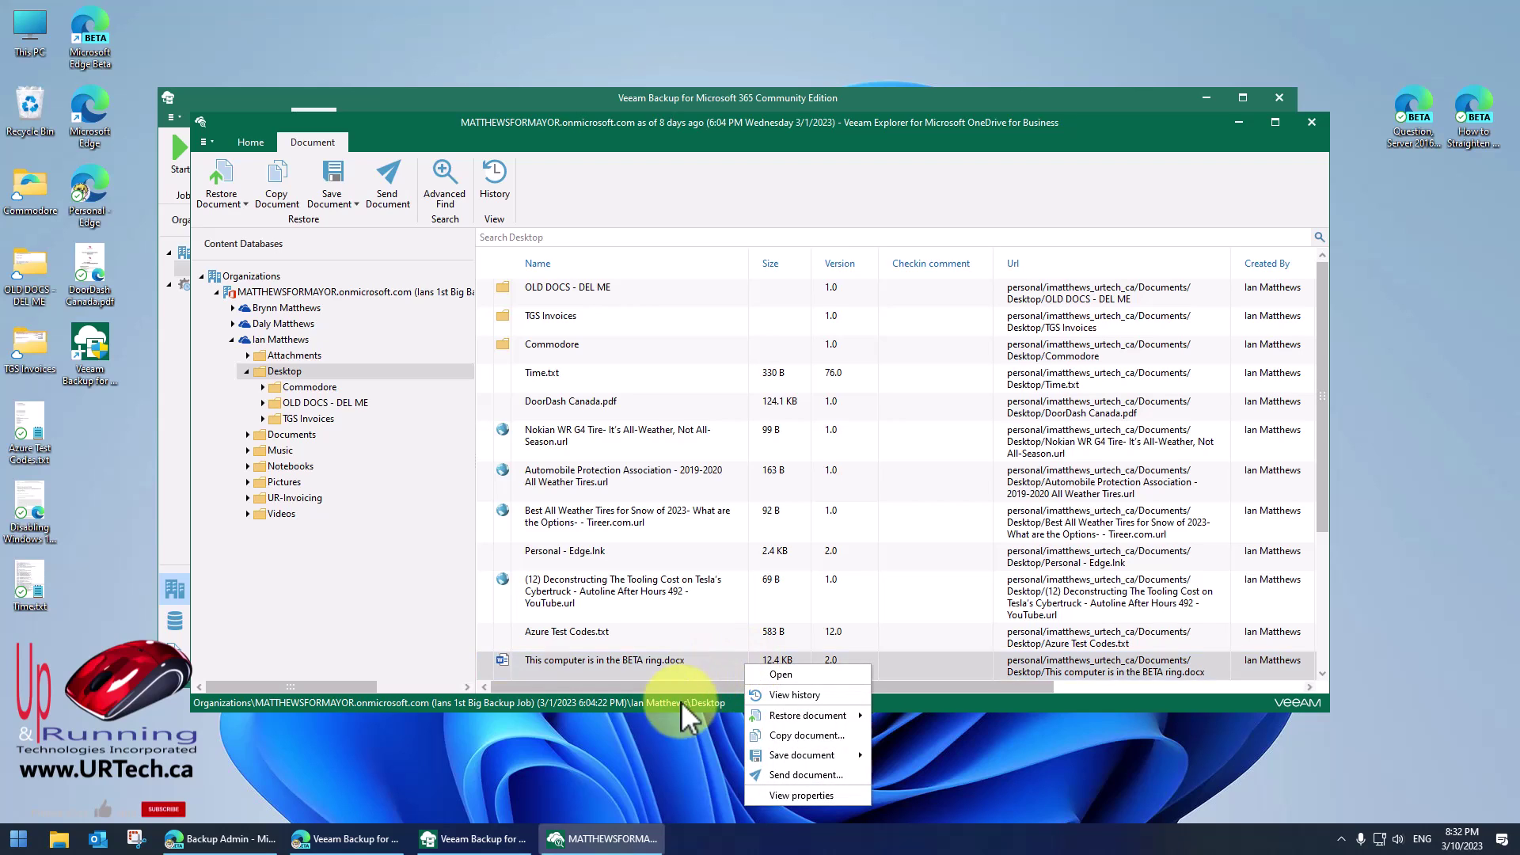
pyautogui.rightClick(564, 667)
pyautogui.moveTo(629, 760)
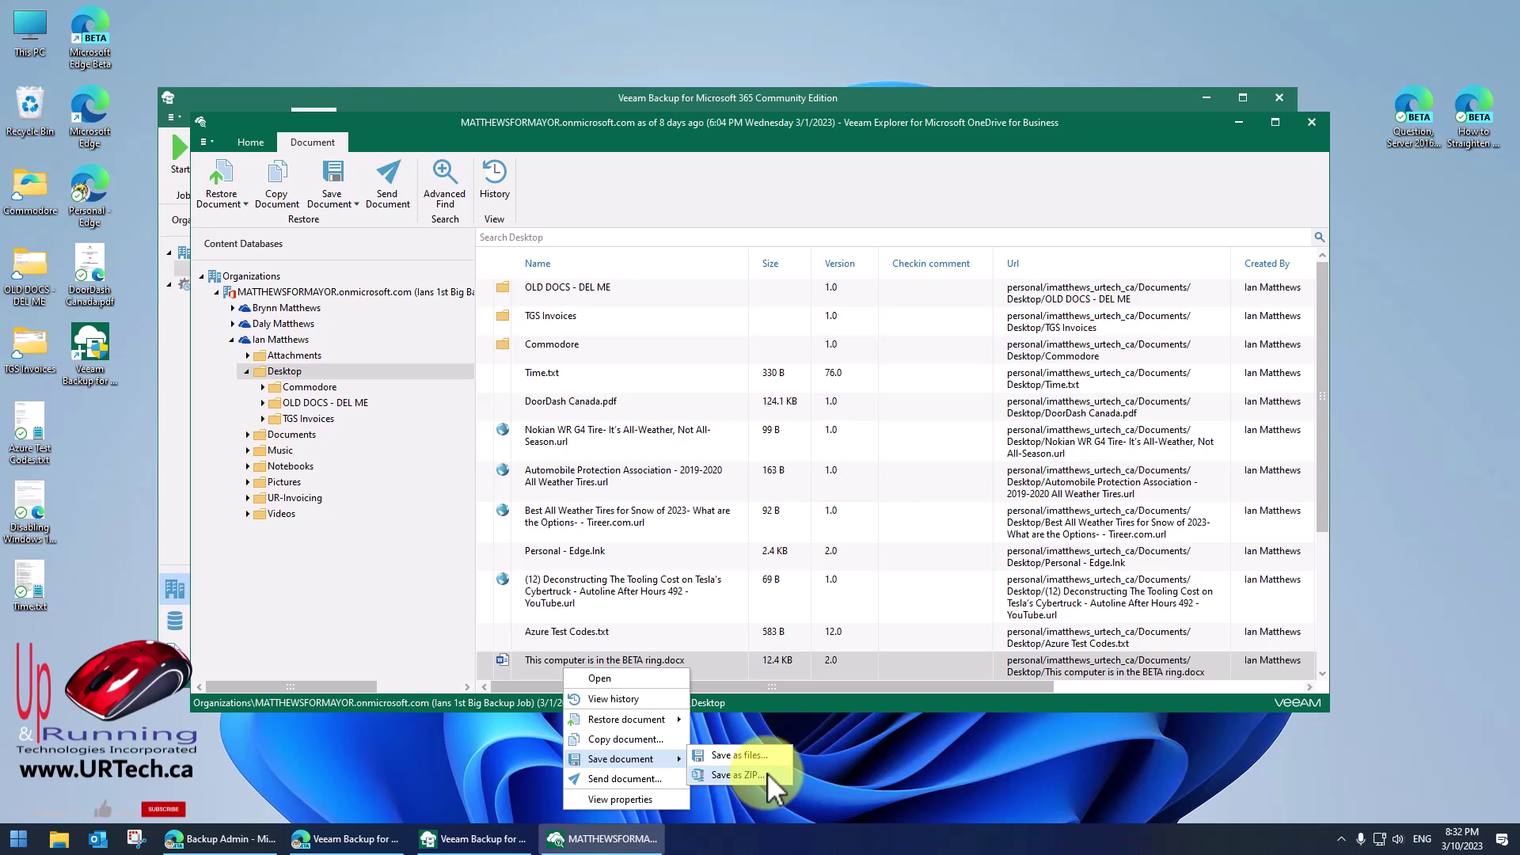
pyautogui.moveTo(640, 722)
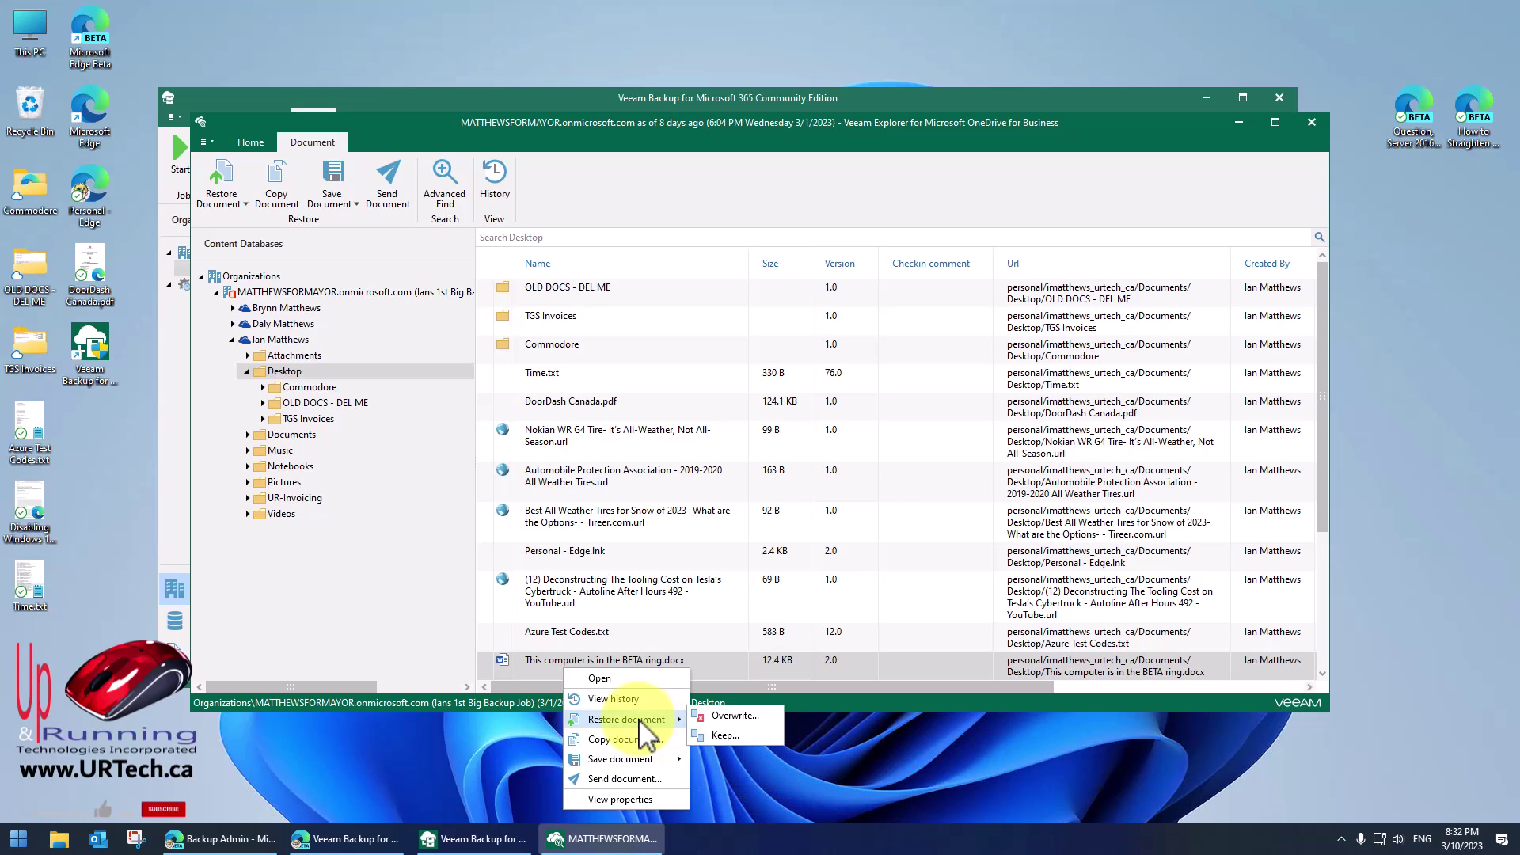
pyautogui.click(740, 717)
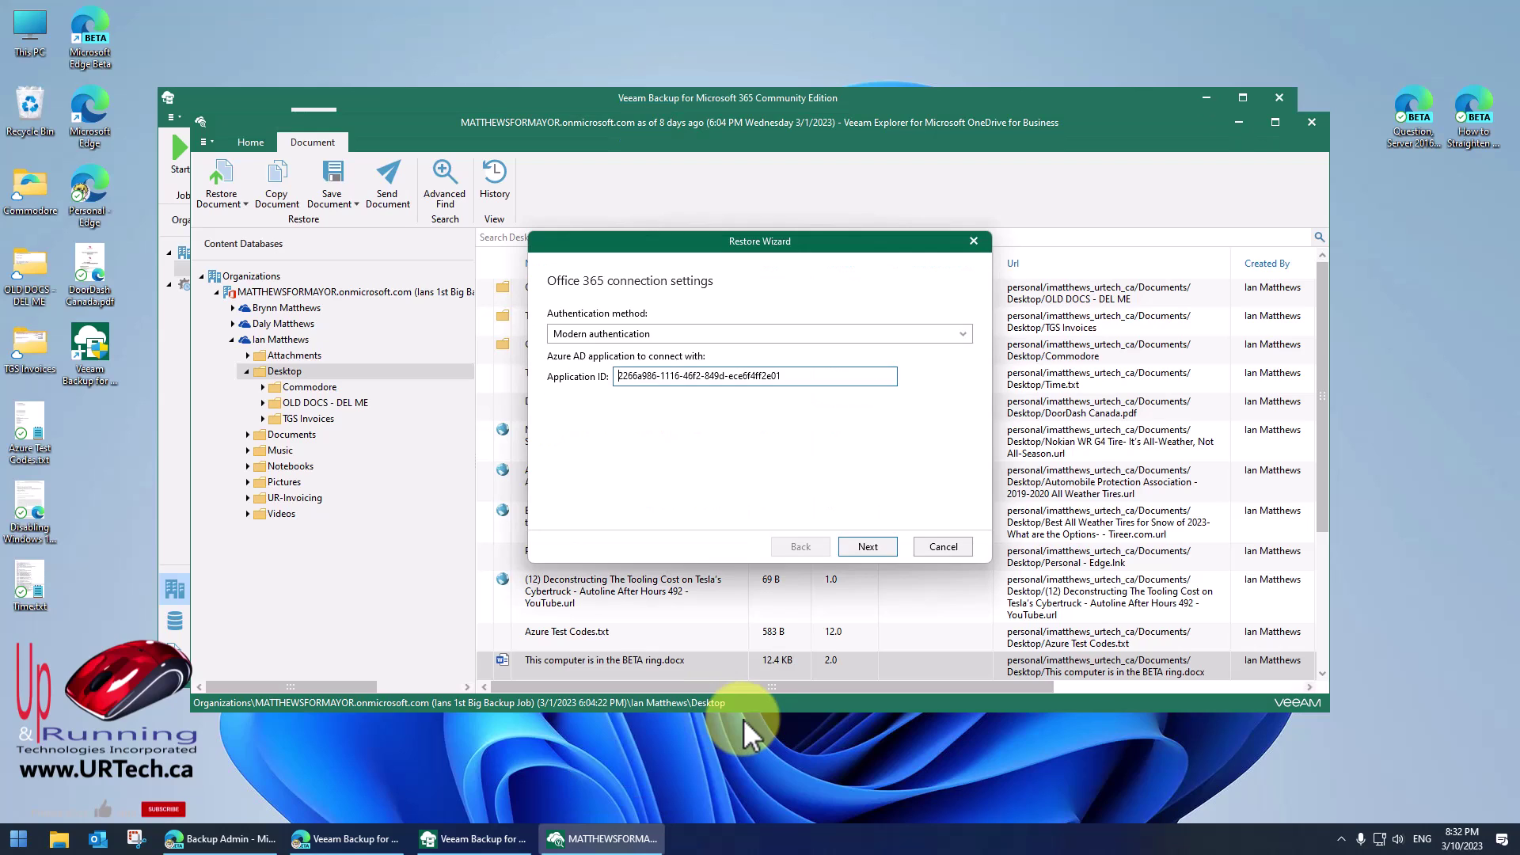
# Sign the restore wizard in to Microsoft 365 with modern authentication and the copied device login code
pyautogui.click(669, 331)
pyautogui.click(671, 332)
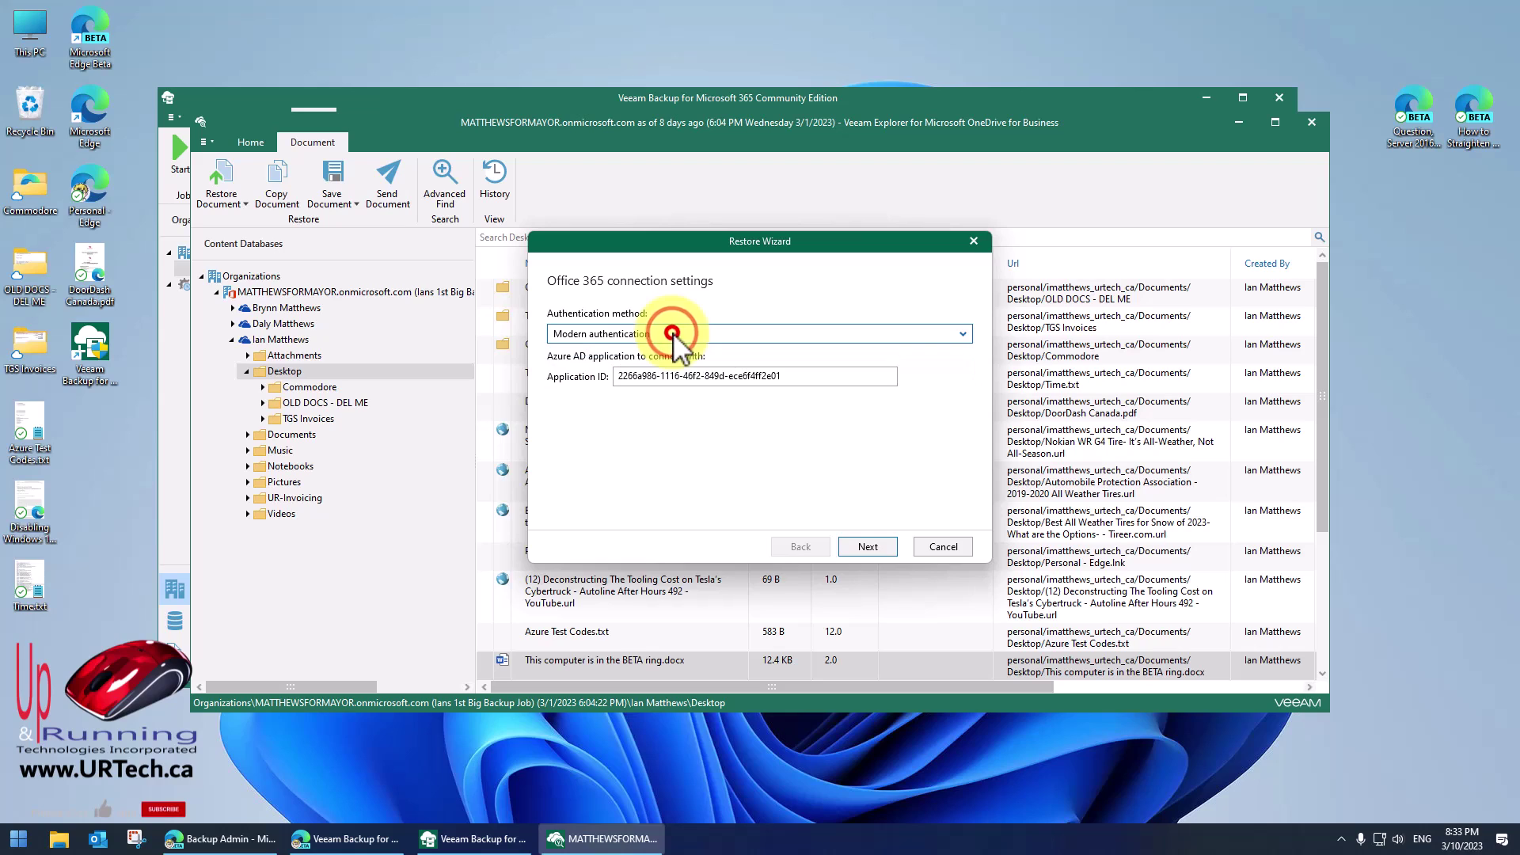
pyautogui.click(878, 546)
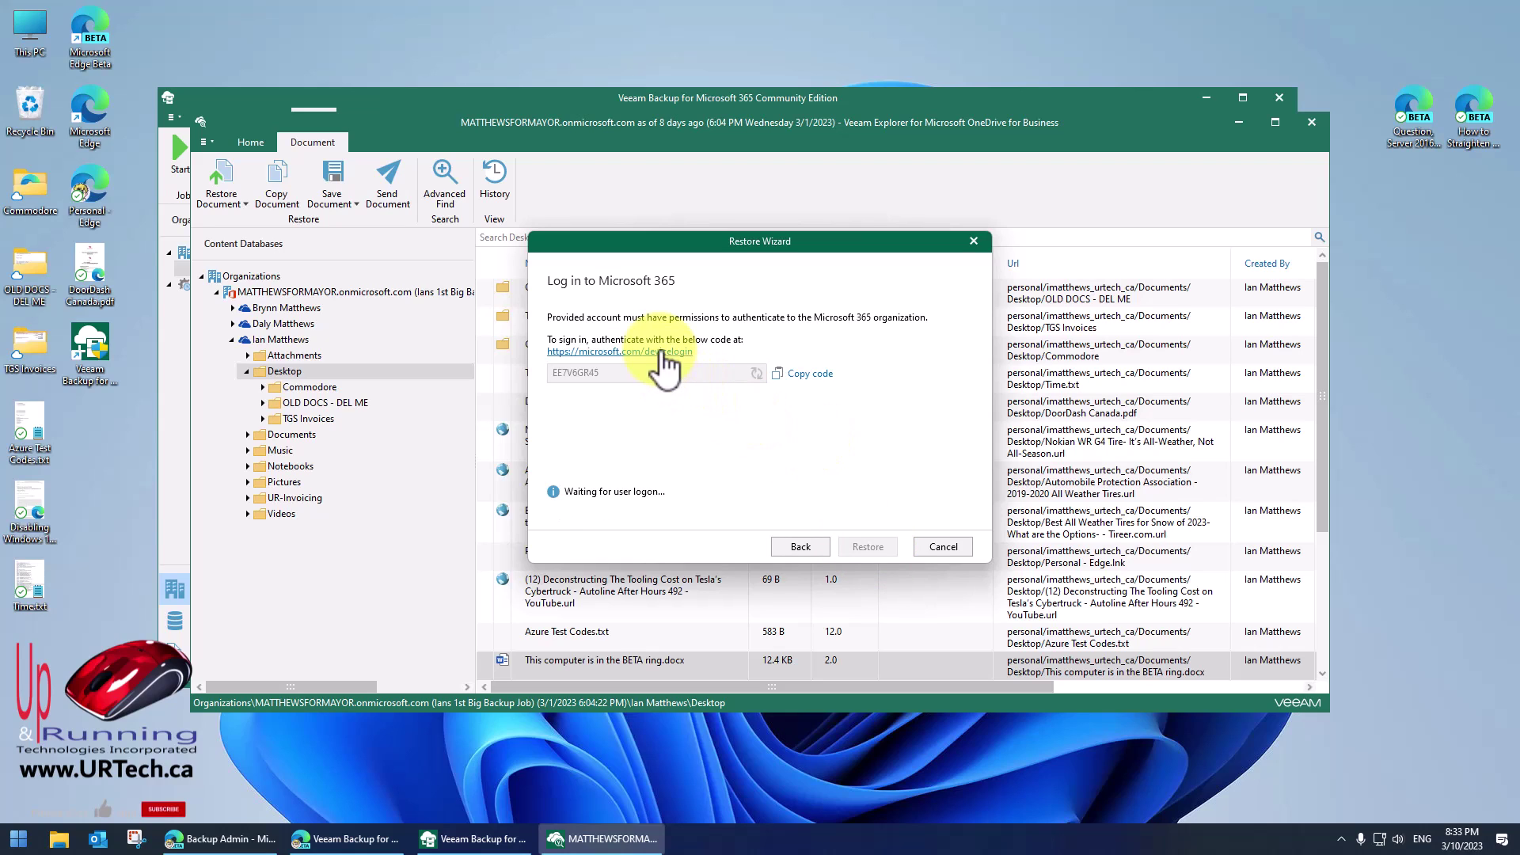
pyautogui.click(785, 373)
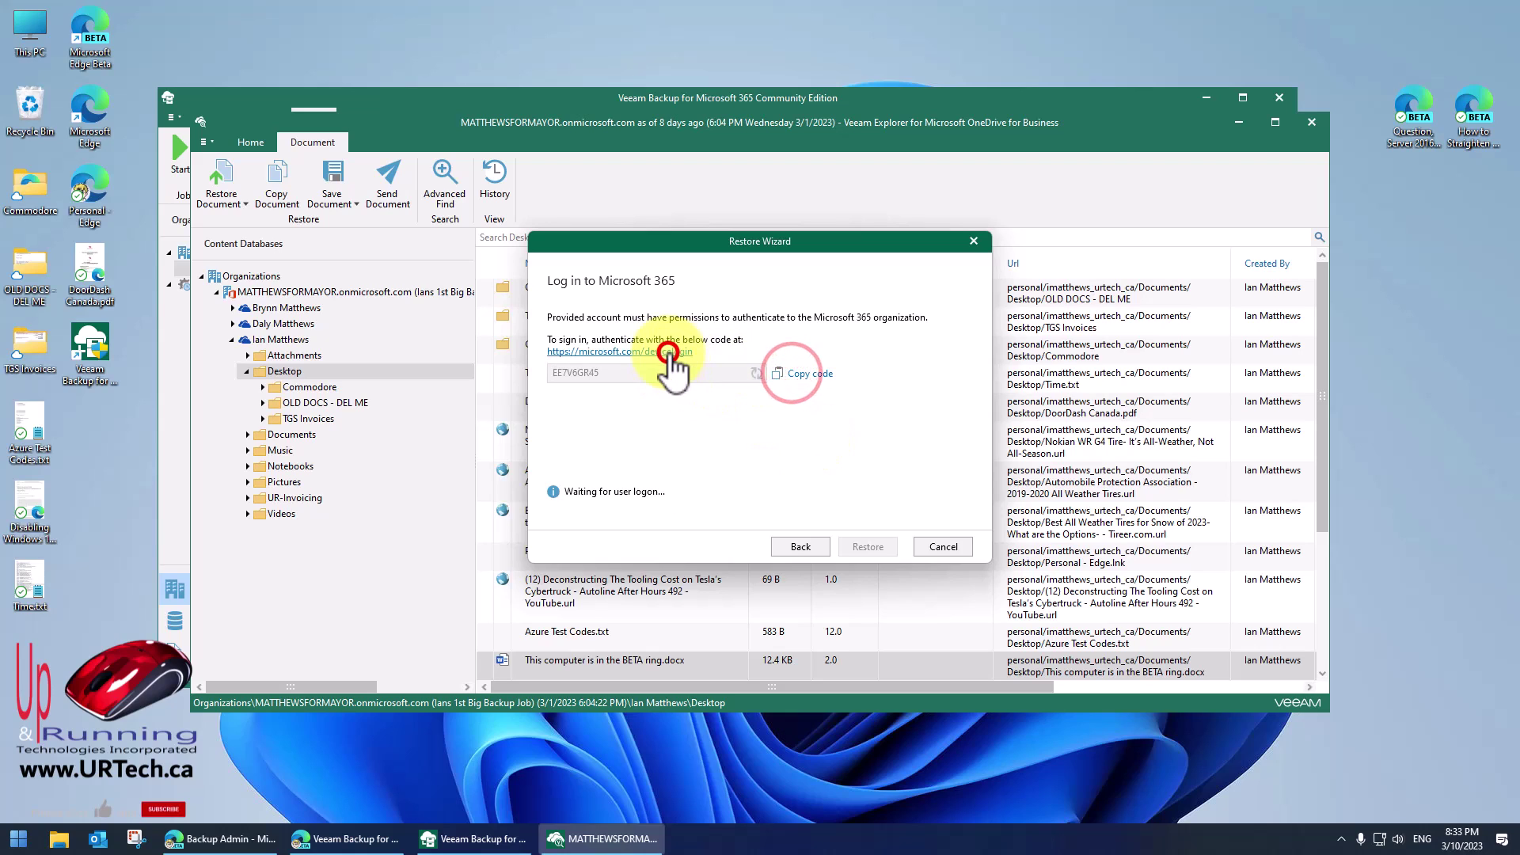
pyautogui.click(669, 351)
pyautogui.hotkey('ctrl', 'v')
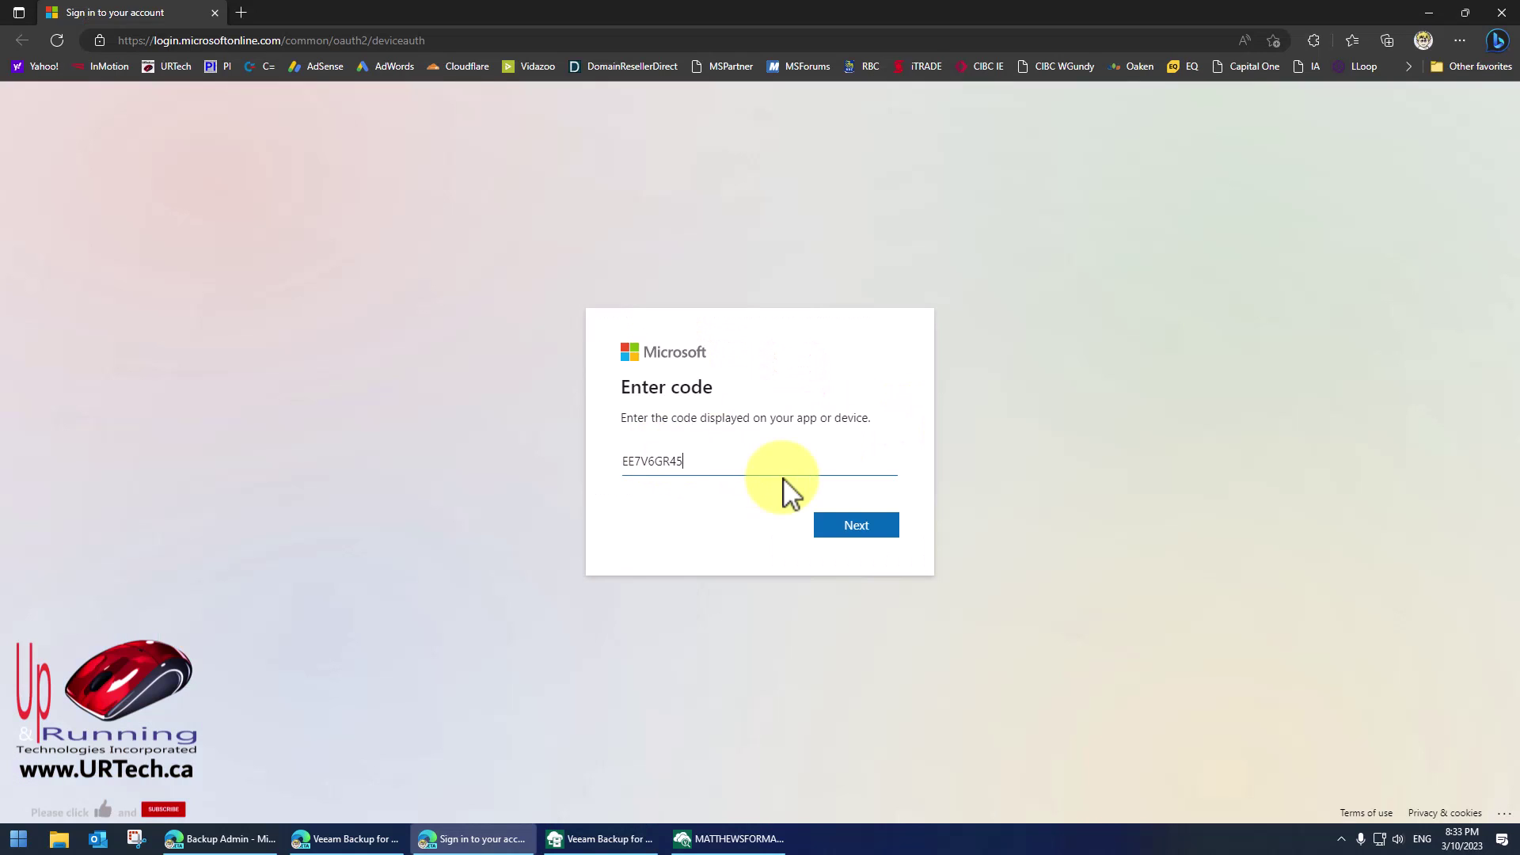
pyautogui.click(860, 525)
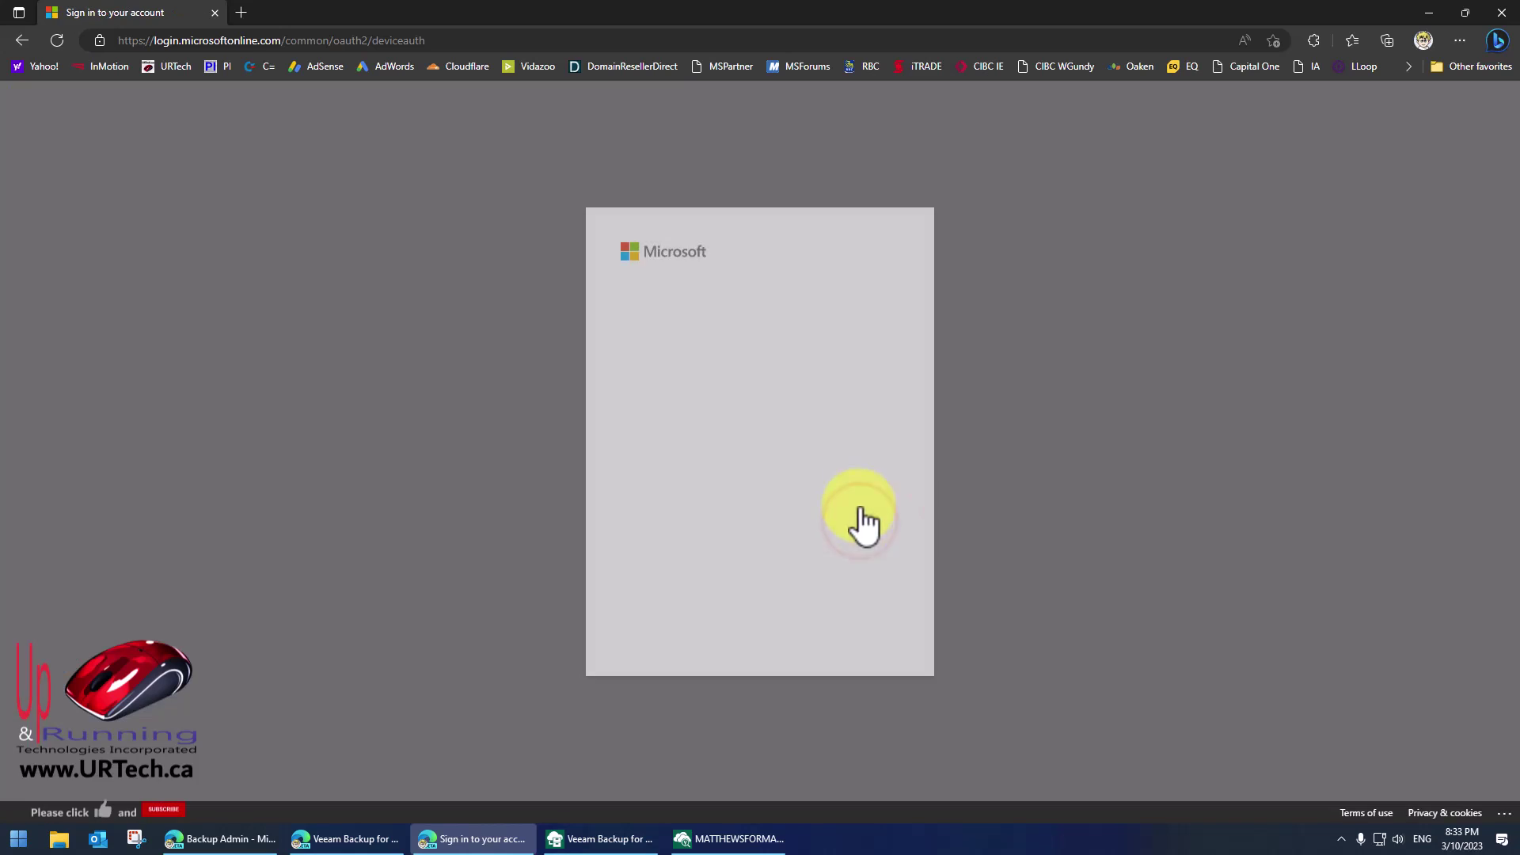
pyautogui.hotkey('ctrl', 'w')
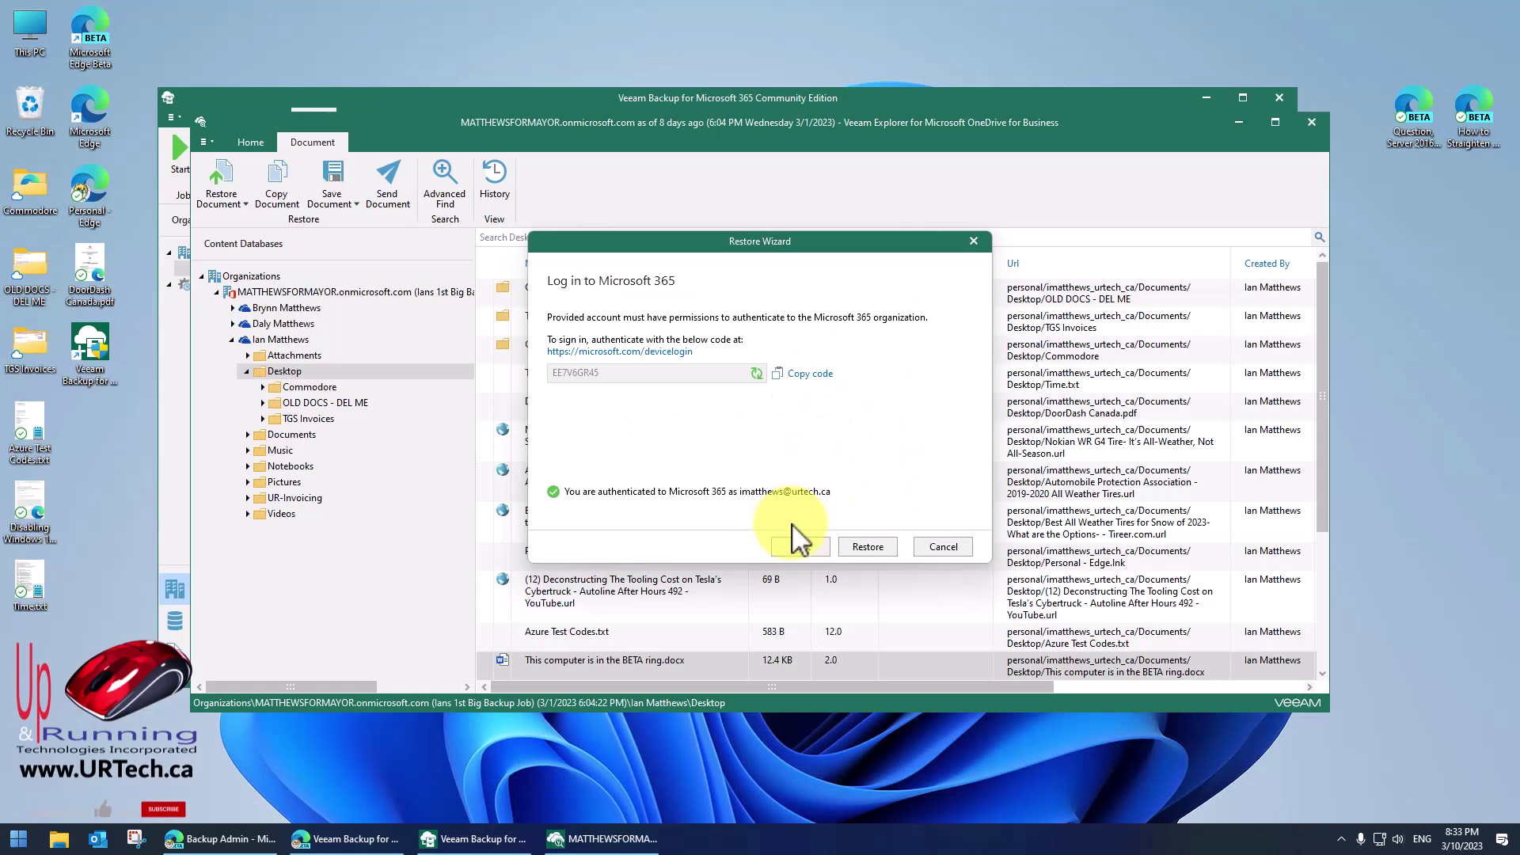
# Restore 'This computer is in the BETA ring.docx' and look for it in OneDrive's recent activity
pyautogui.click(866, 546)
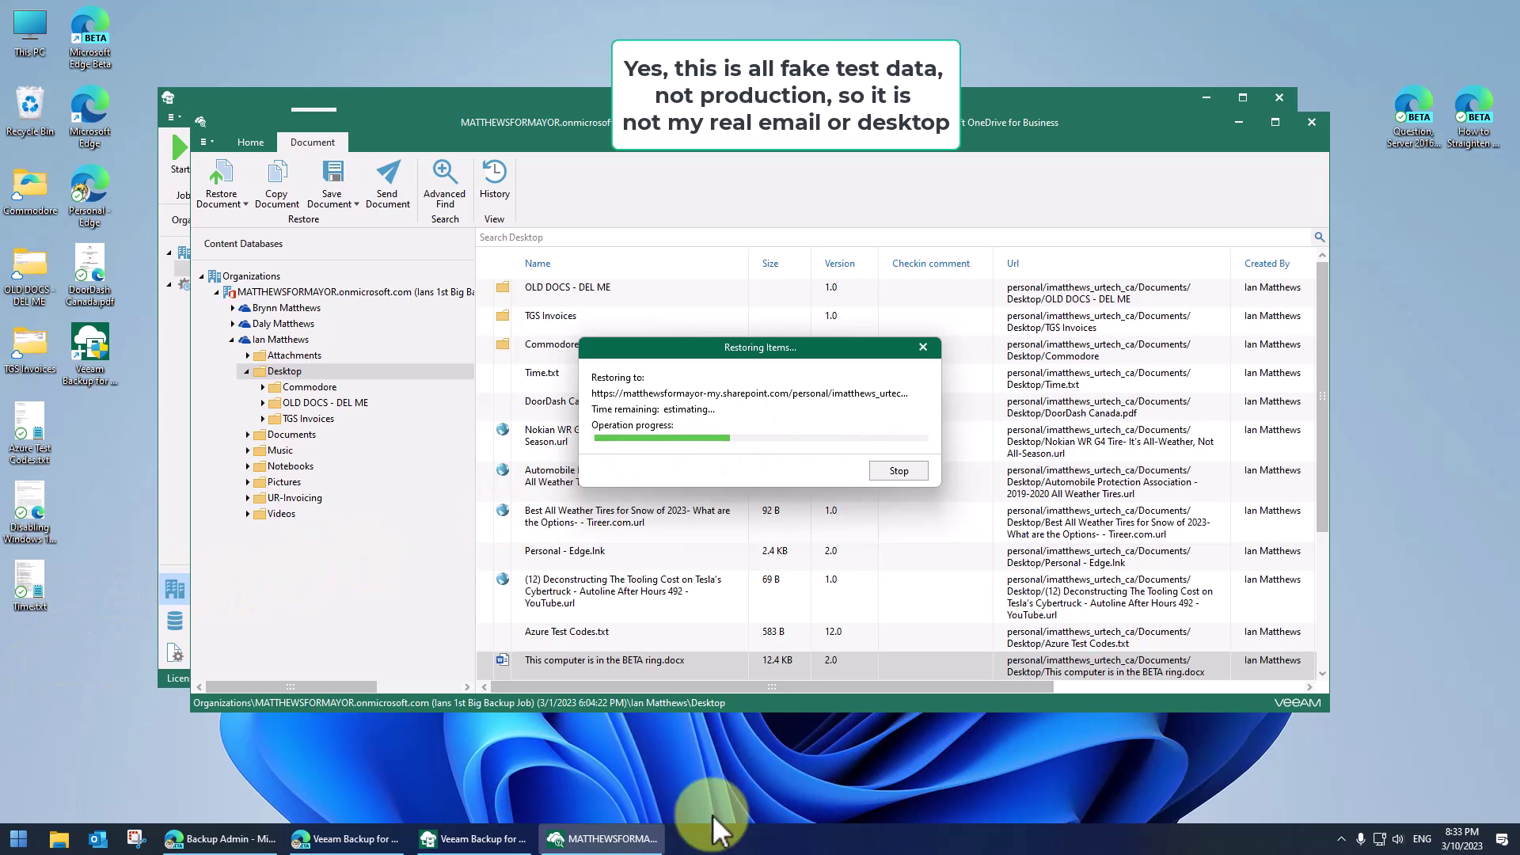
pyautogui.click(1340, 838)
pyautogui.click(1371, 799)
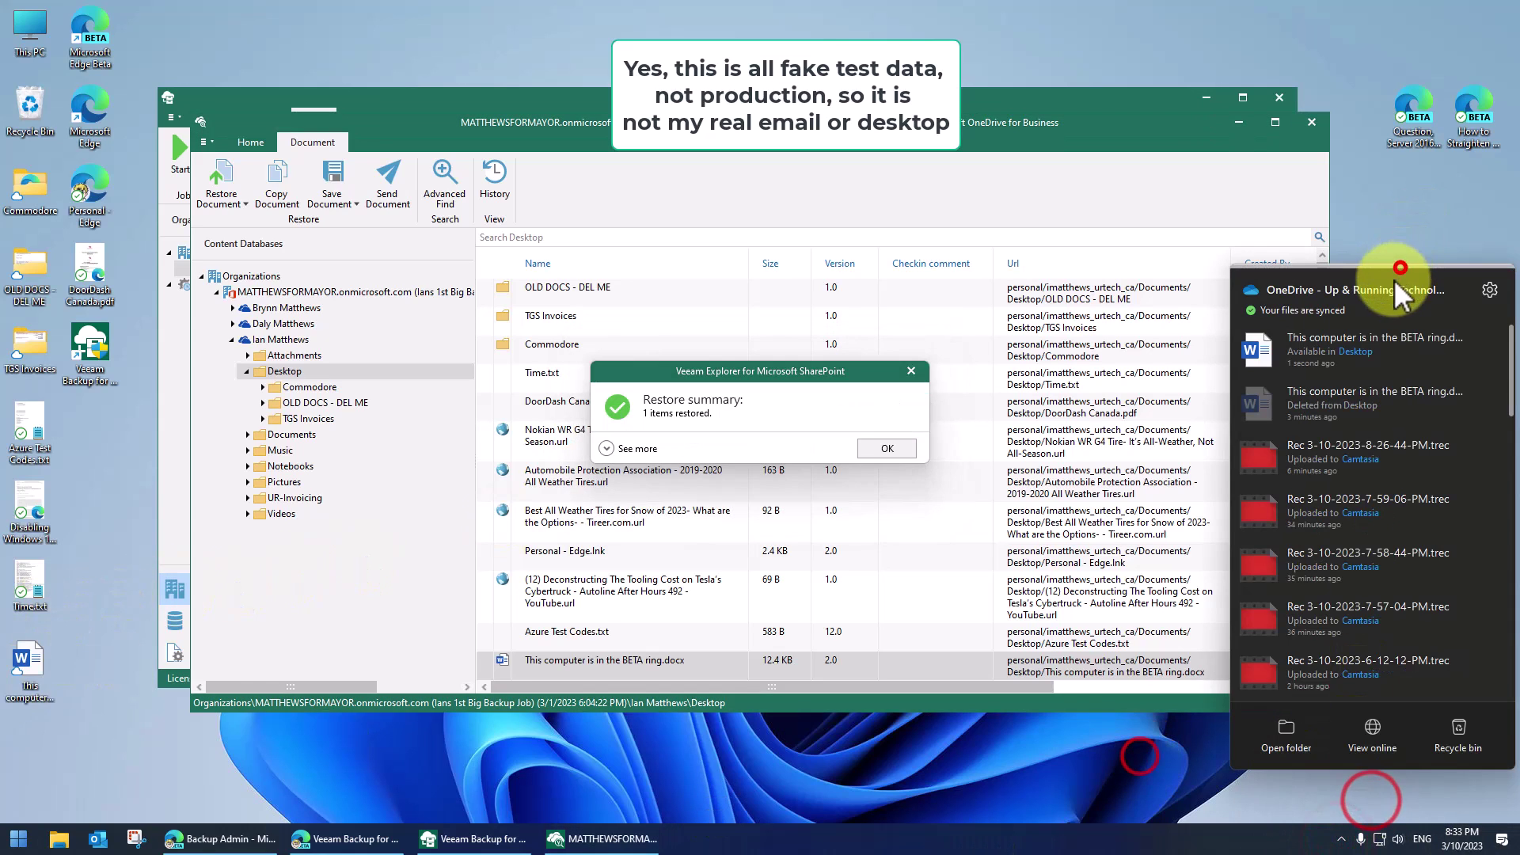
pyautogui.click(1393, 282)
pyautogui.click(1118, 190)
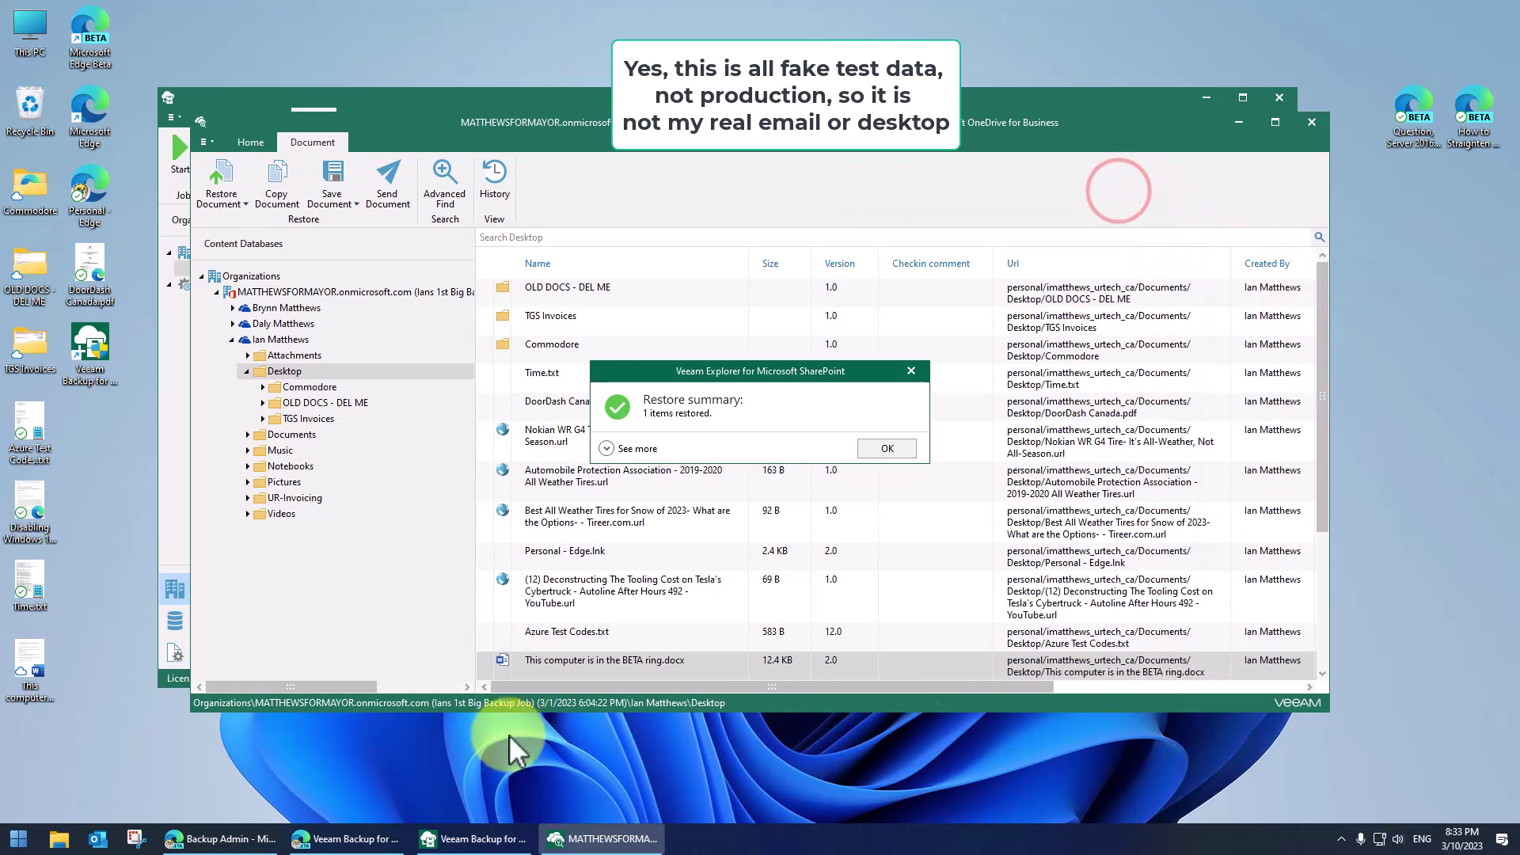
# Confirm the document is back on the desktop and dismiss the restore summary
pyautogui.click(29, 673)
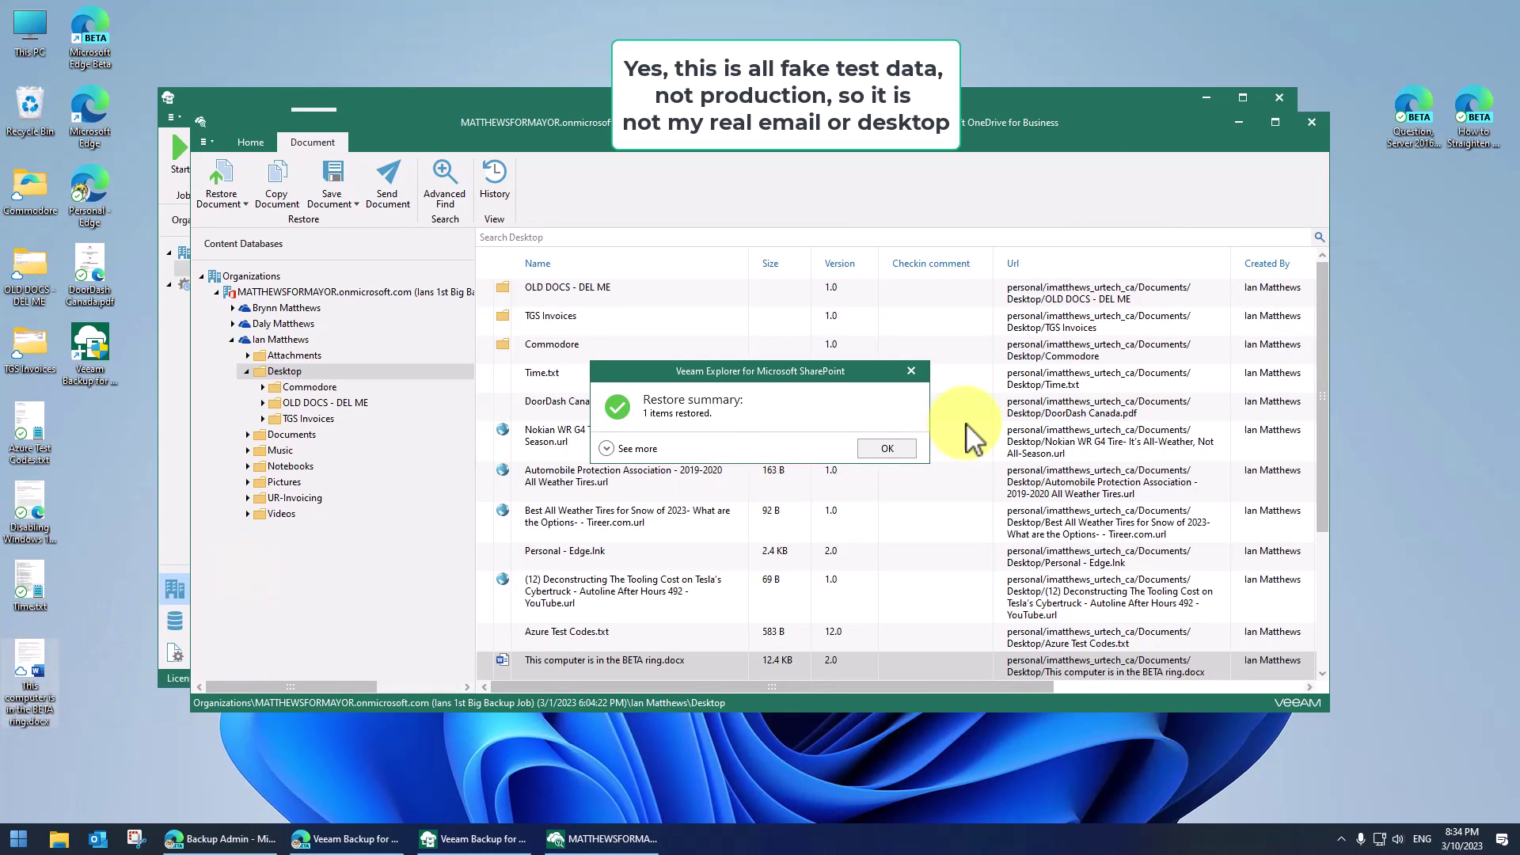
pyautogui.click(907, 448)
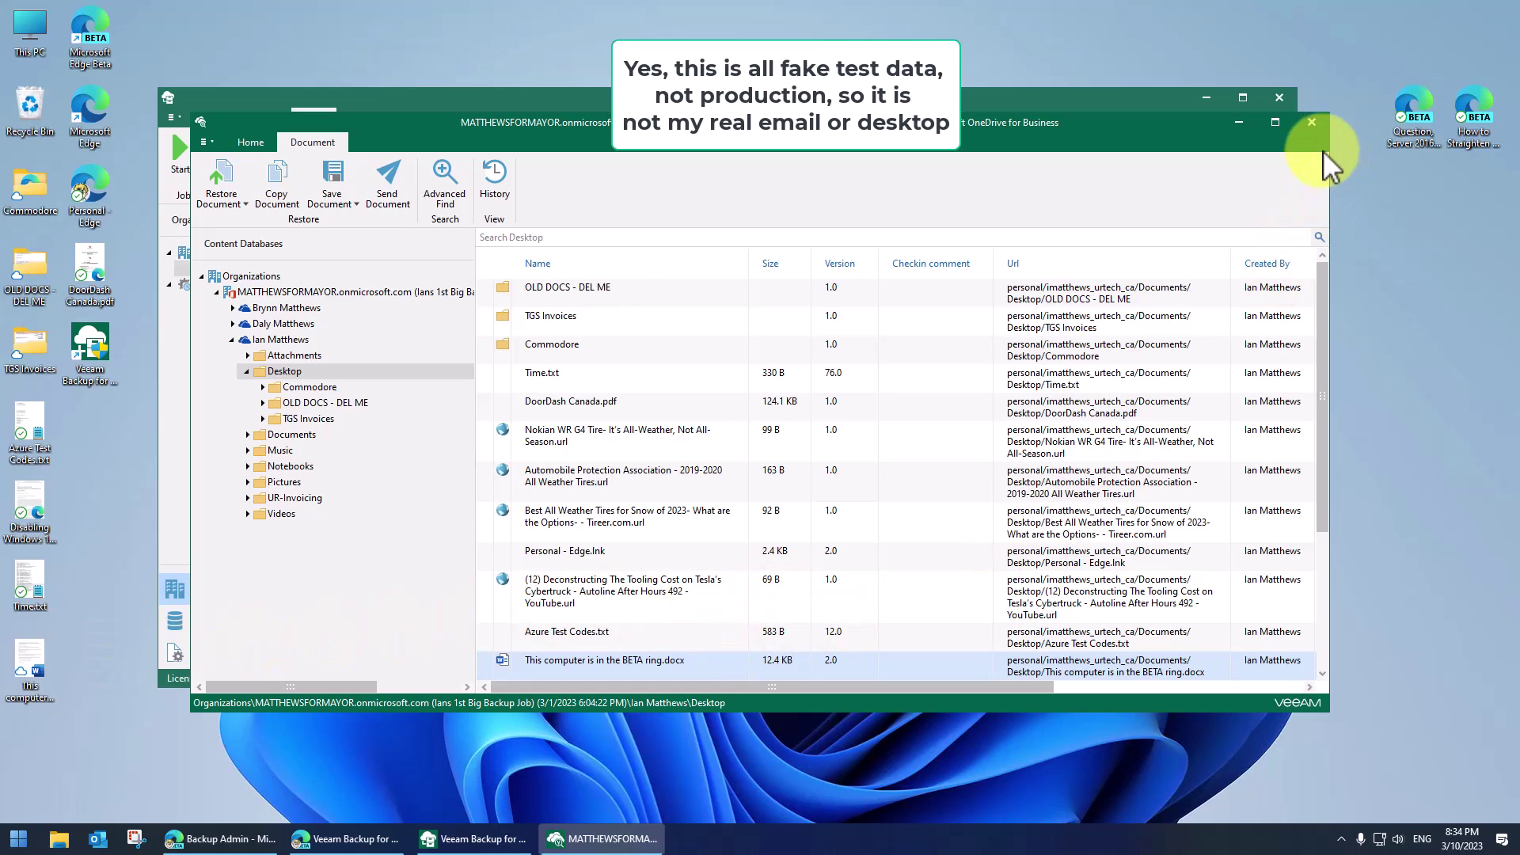
# Close the OneDrive explorer and explore the backup job's latest Exchange state
pyautogui.click(1310, 121)
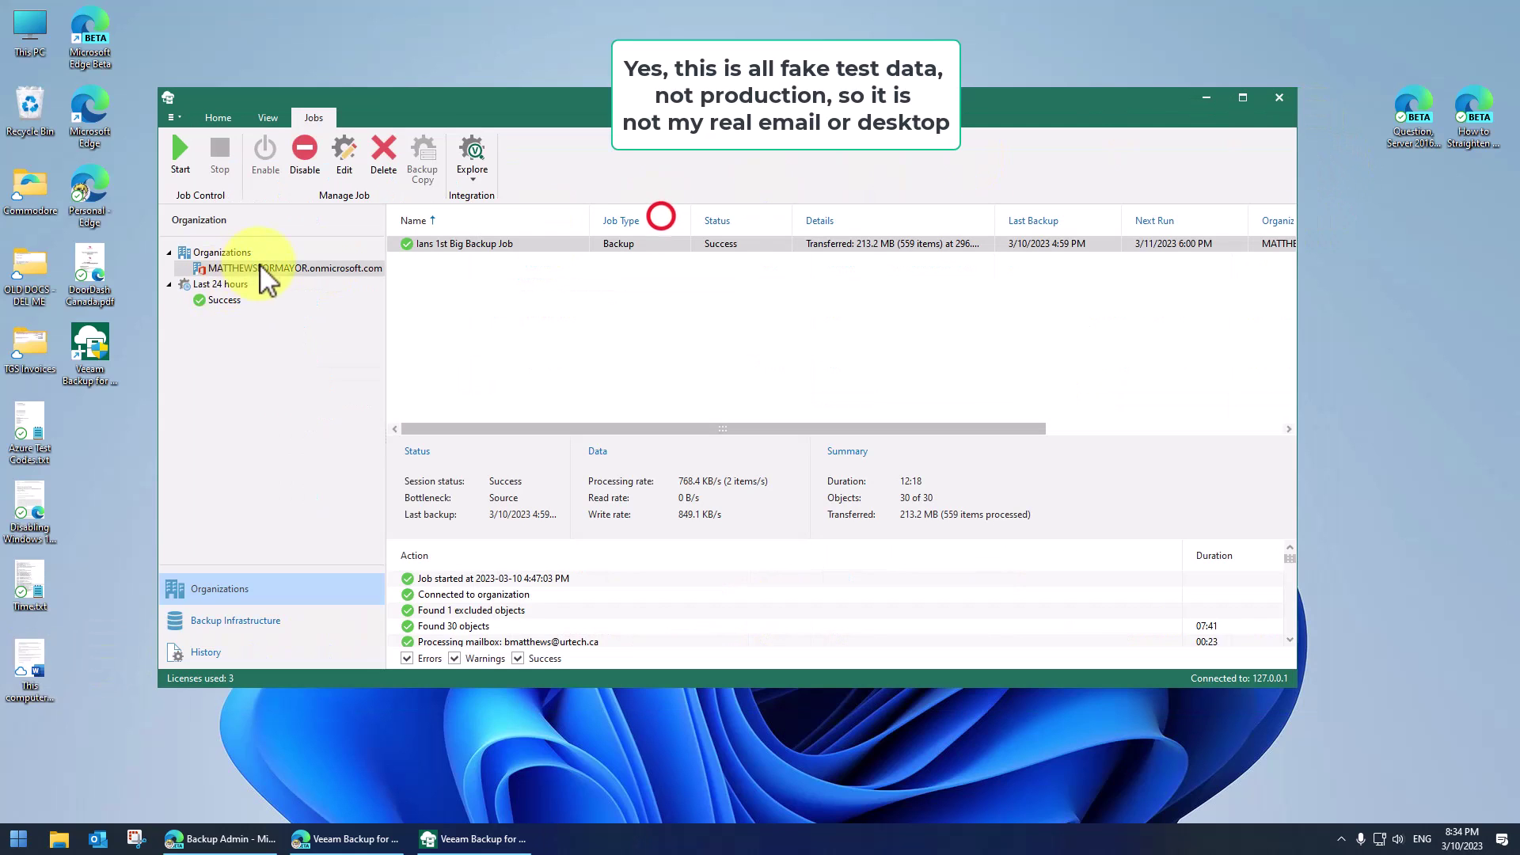
pyautogui.rightClick(443, 245)
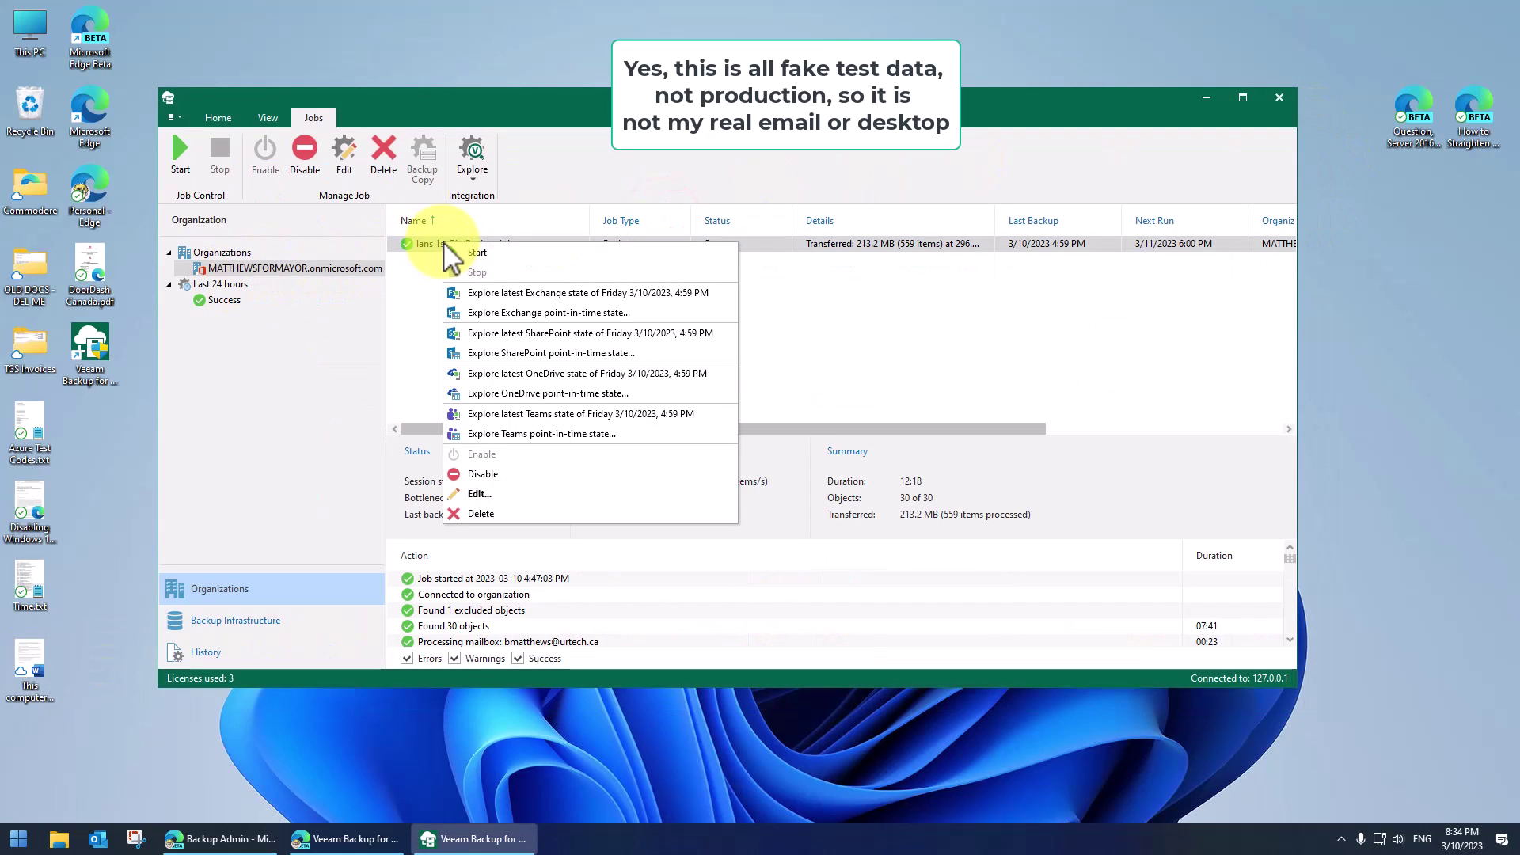
pyautogui.click(586, 295)
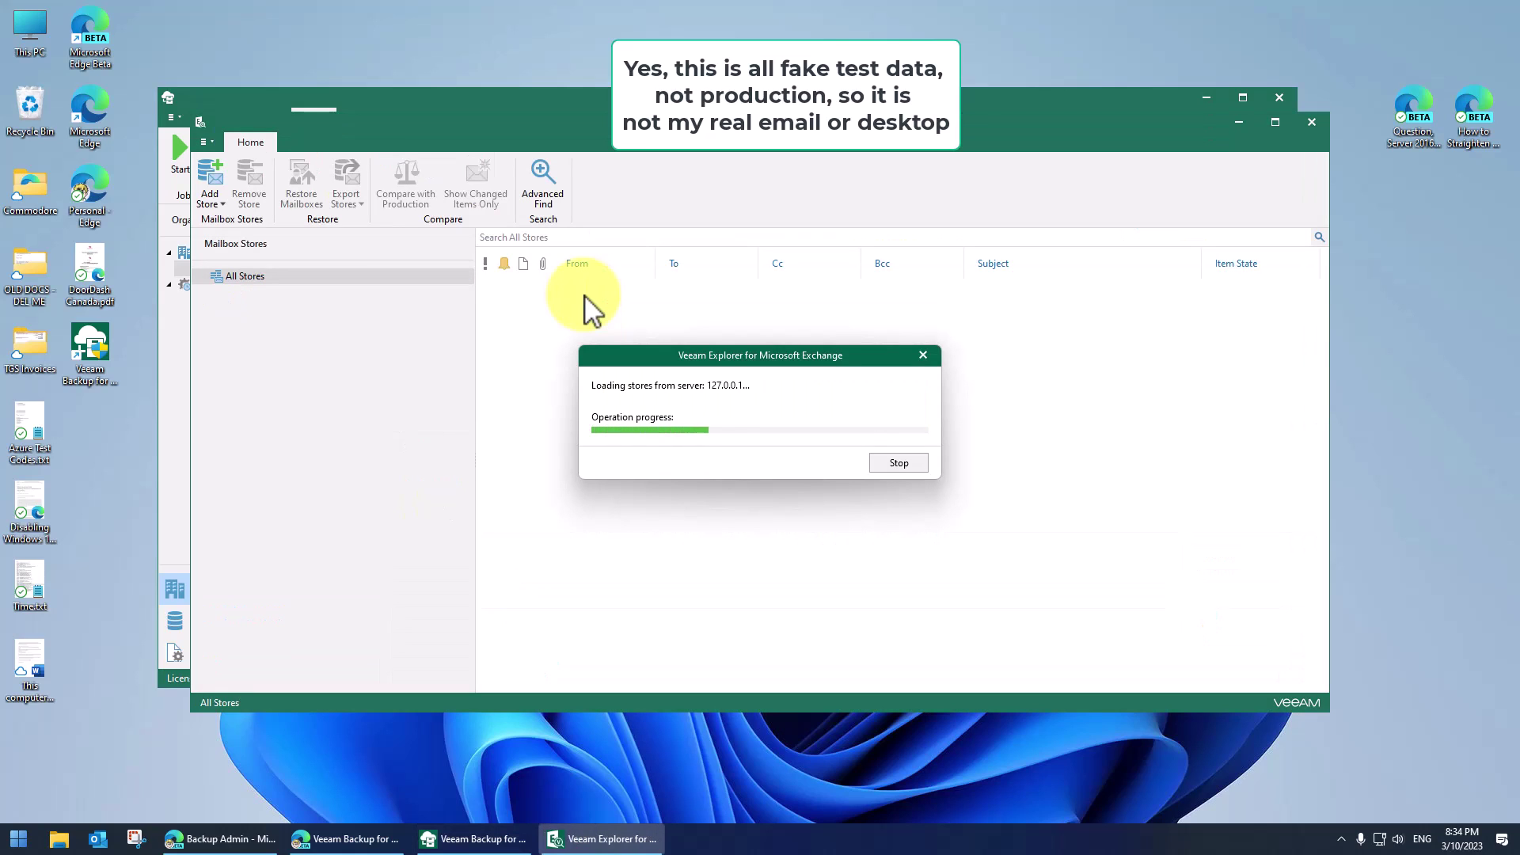
# Expand the organization and the user's mailbox to list the Inbox messages
pyautogui.click(217, 292)
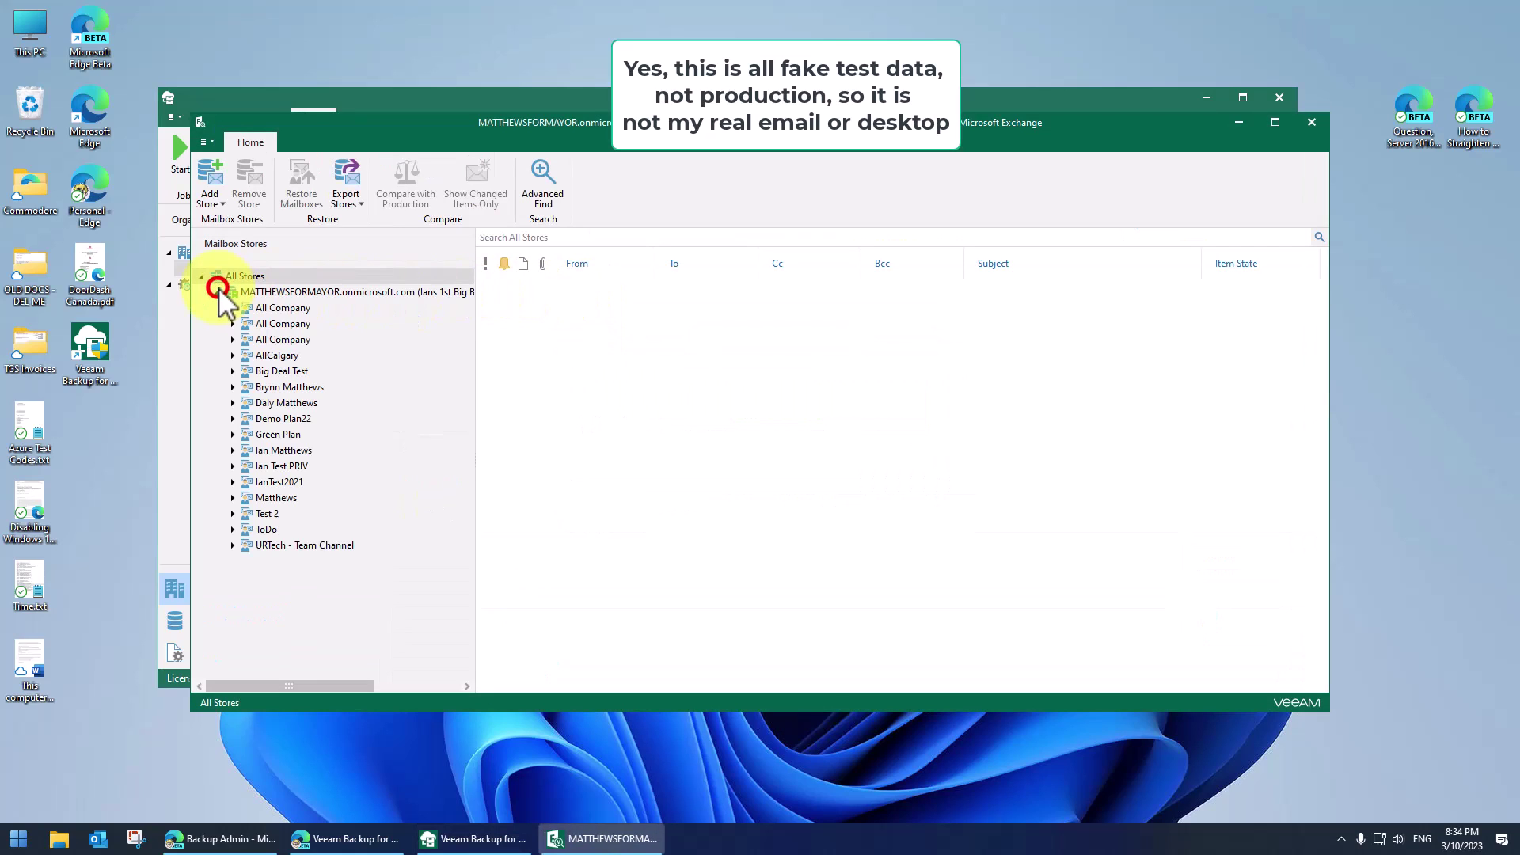
pyautogui.click(231, 450)
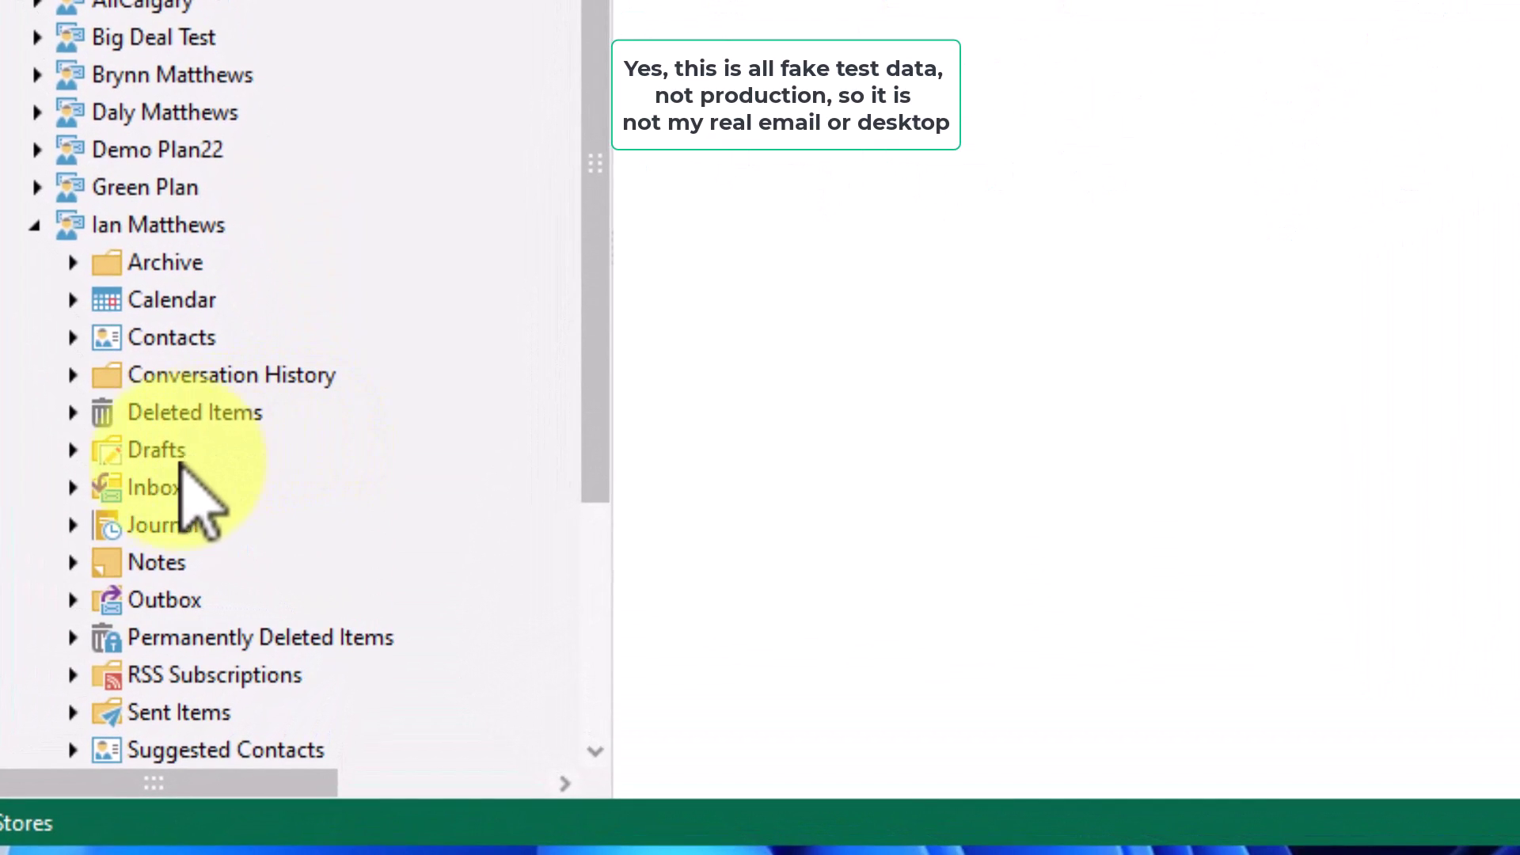
pyautogui.click(76, 486)
pyautogui.click(72, 485)
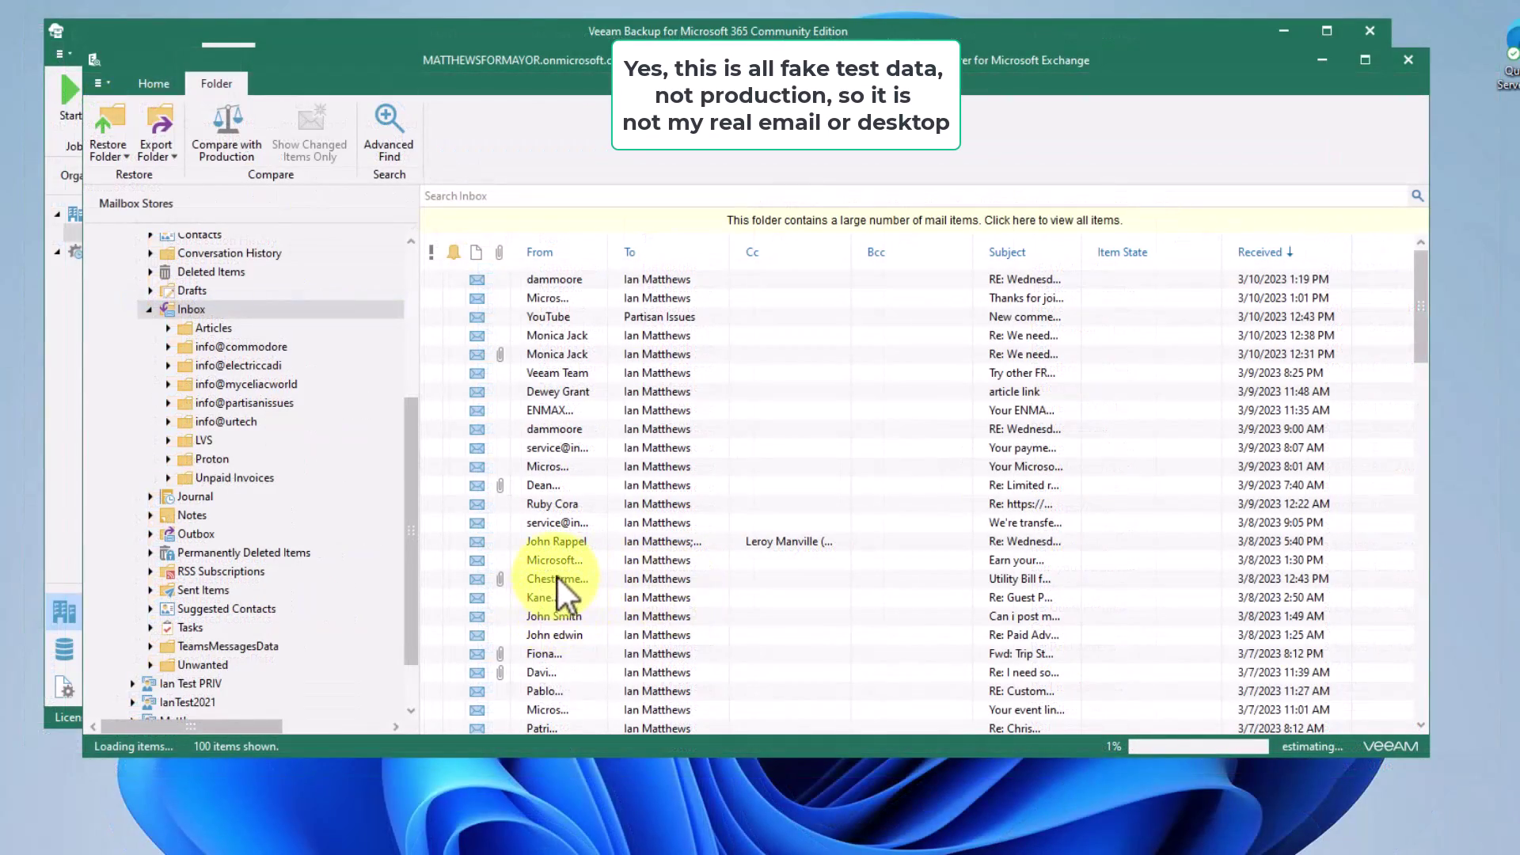
# Bring up the utility bill email's actions menu, then dismiss it without choosing anything
pyautogui.rightClick(558, 577)
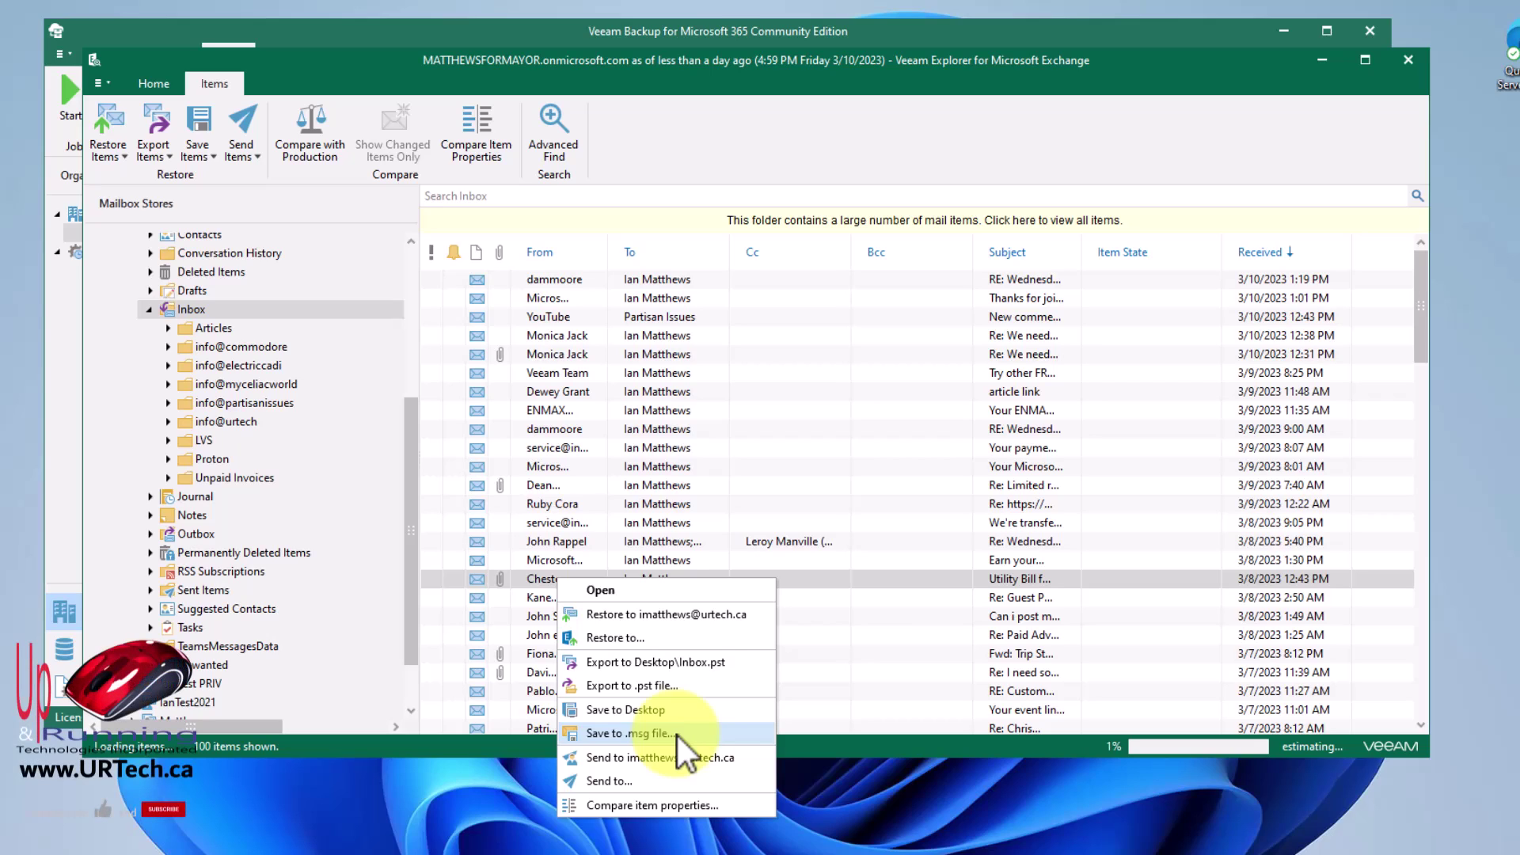
pyautogui.click(765, 174)
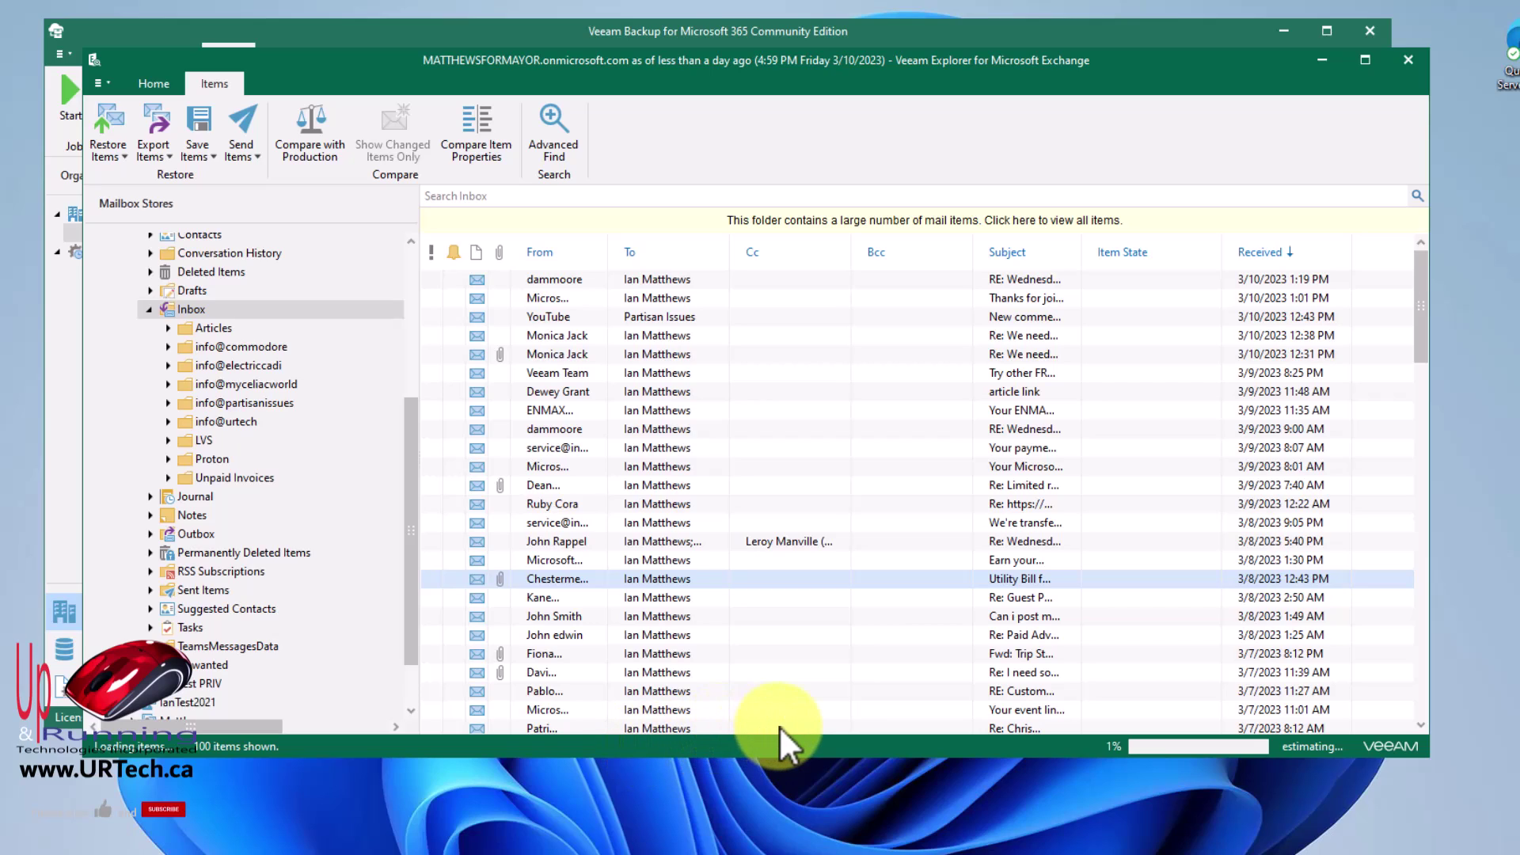
# In Advanced Find, add a criterion that the From address contains the sender's name
pyautogui.click(553, 119)
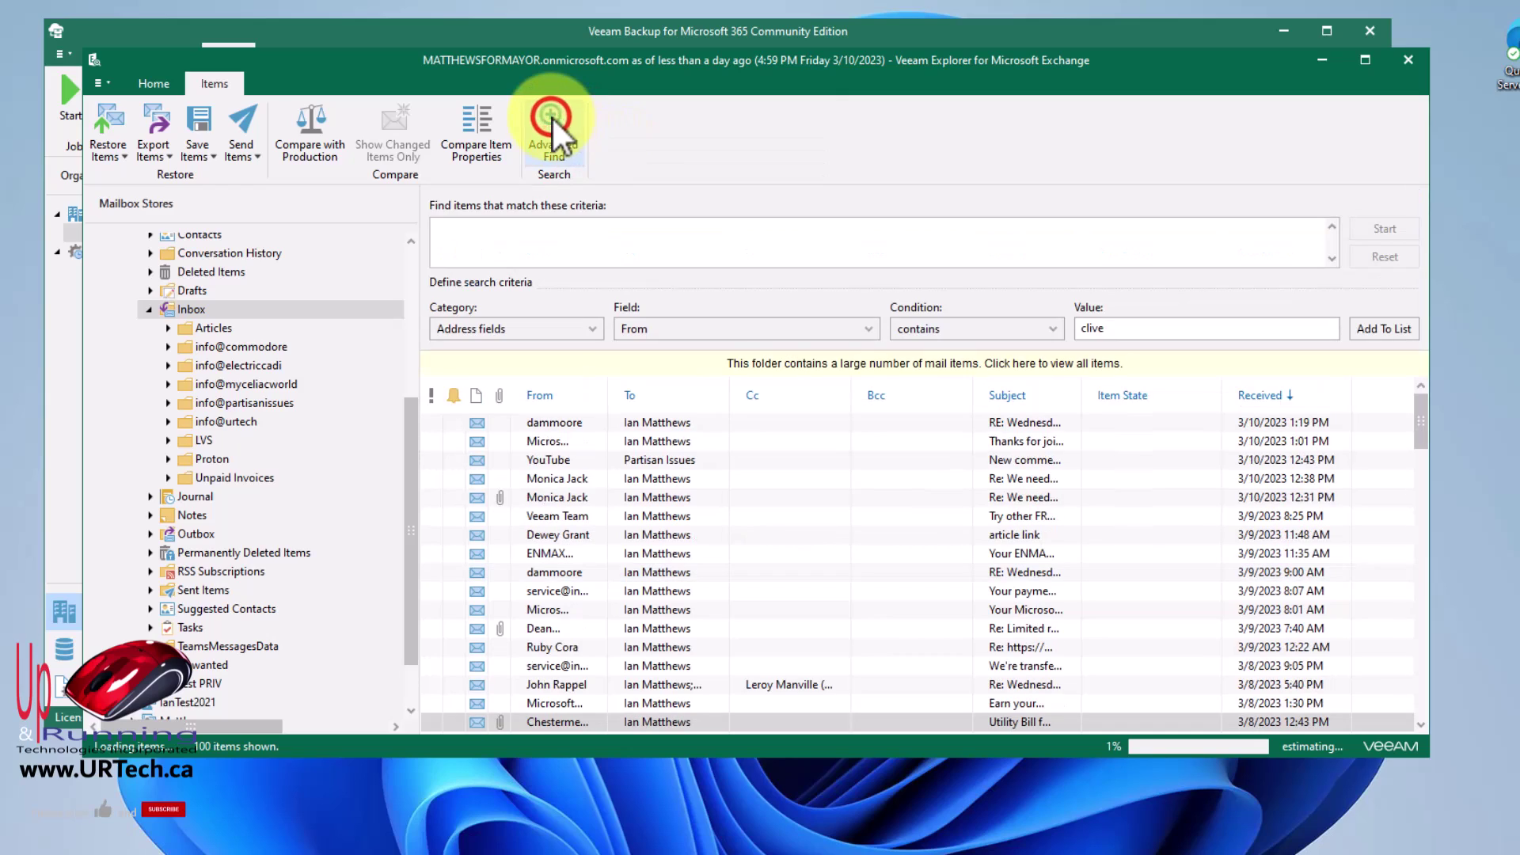
pyautogui.click(595, 329)
pyautogui.scroll(1, 590, 388)
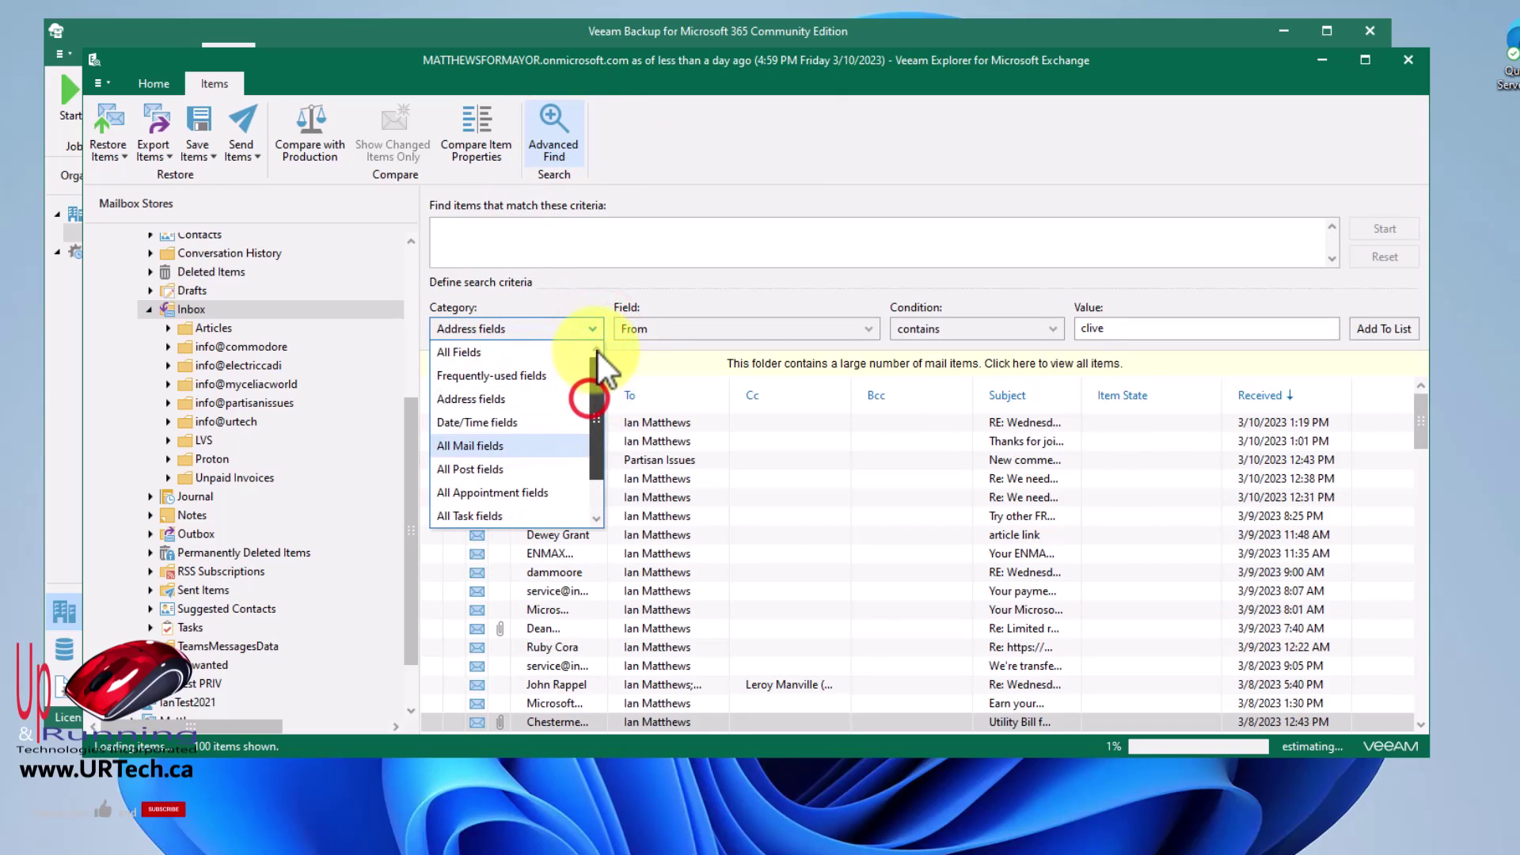
pyautogui.click(529, 398)
pyautogui.click(736, 328)
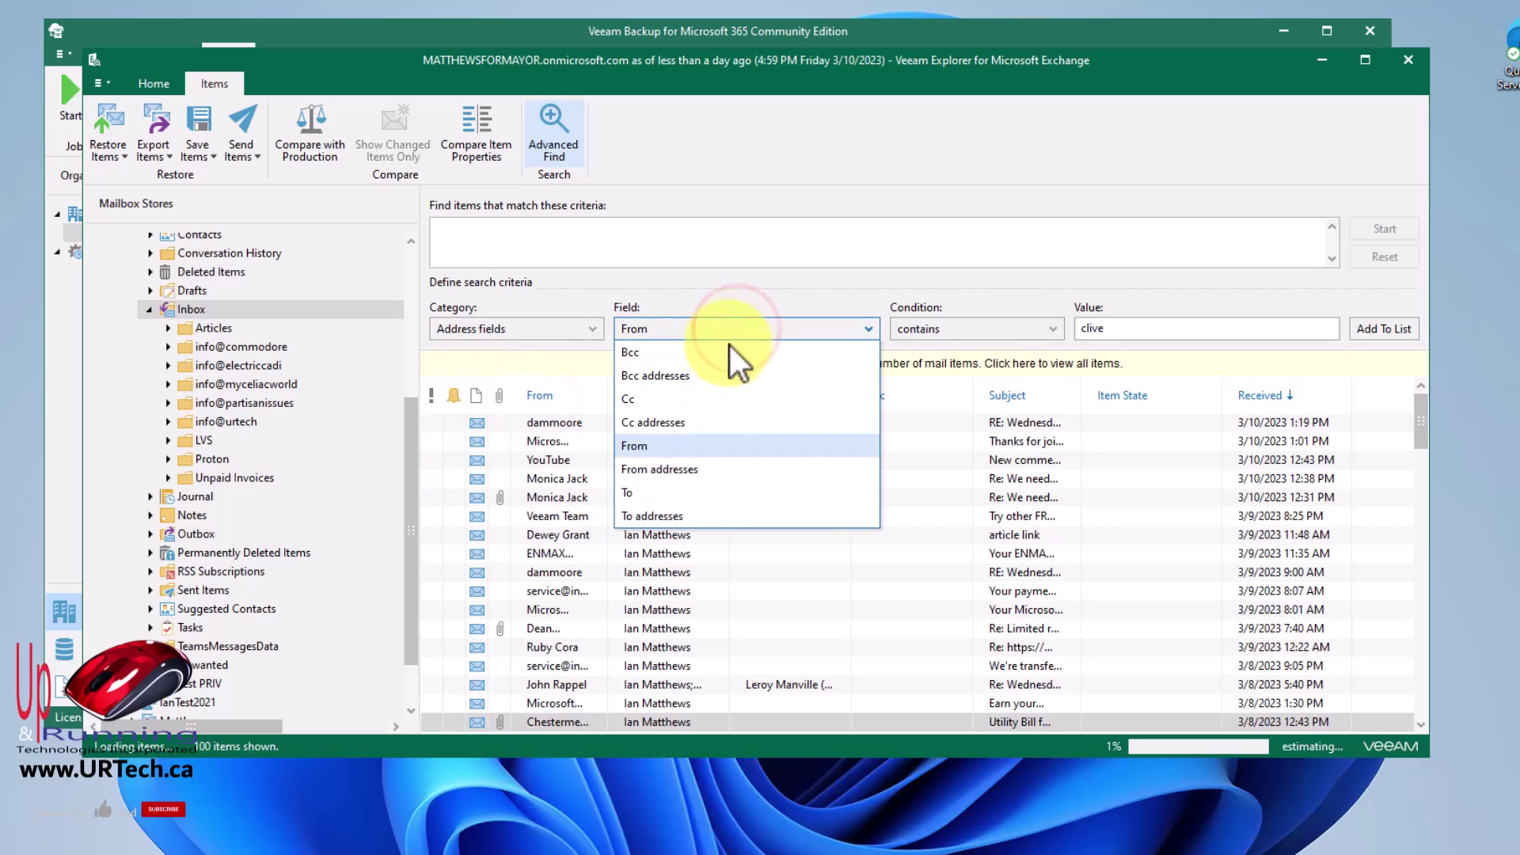
pyautogui.click(650, 447)
pyautogui.click(960, 326)
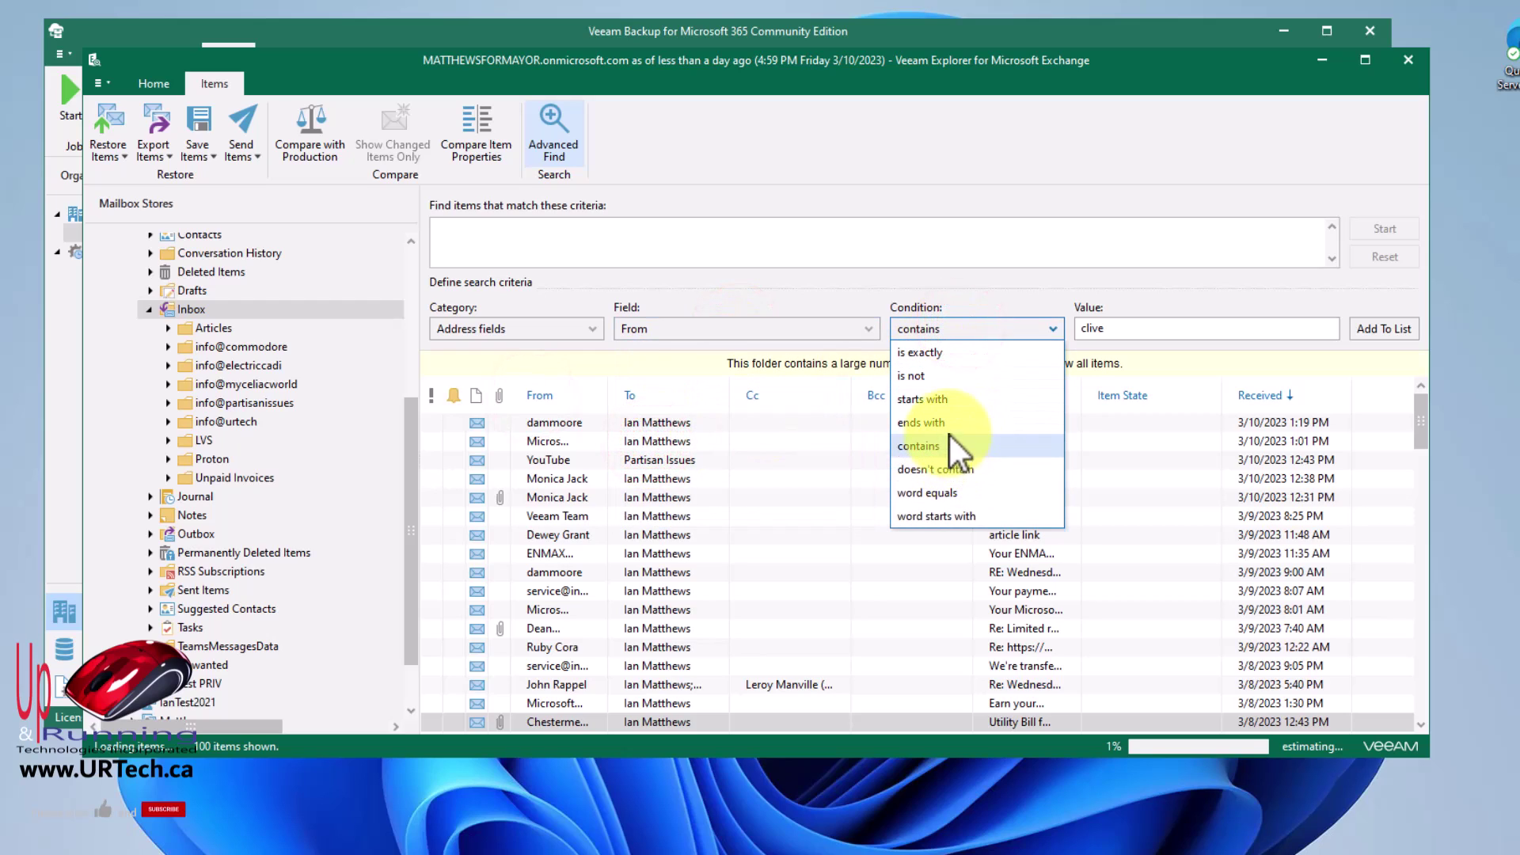
pyautogui.click(1202, 331)
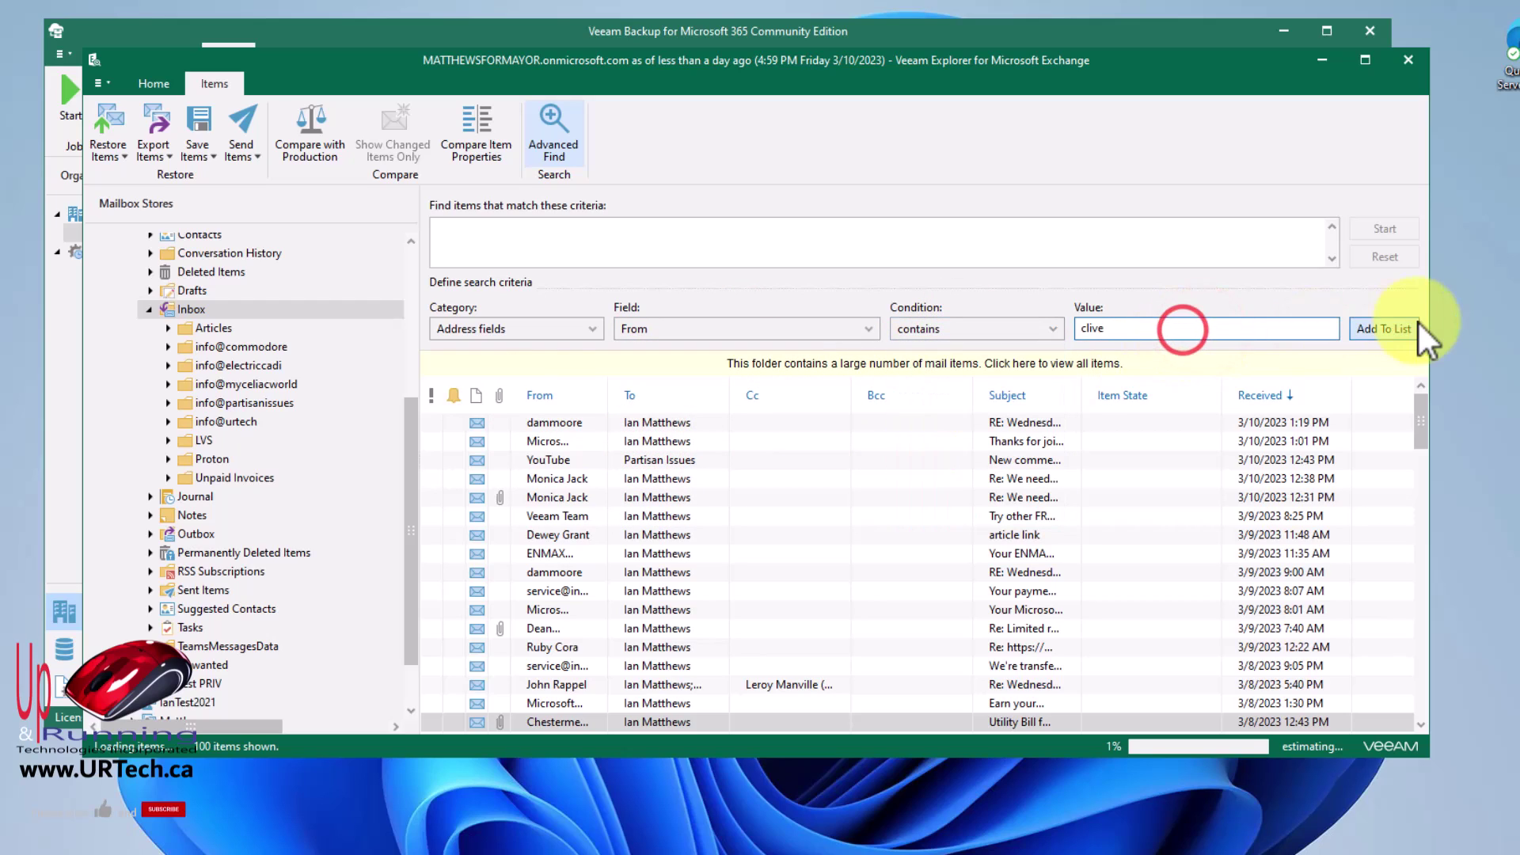
pyautogui.click(1383, 329)
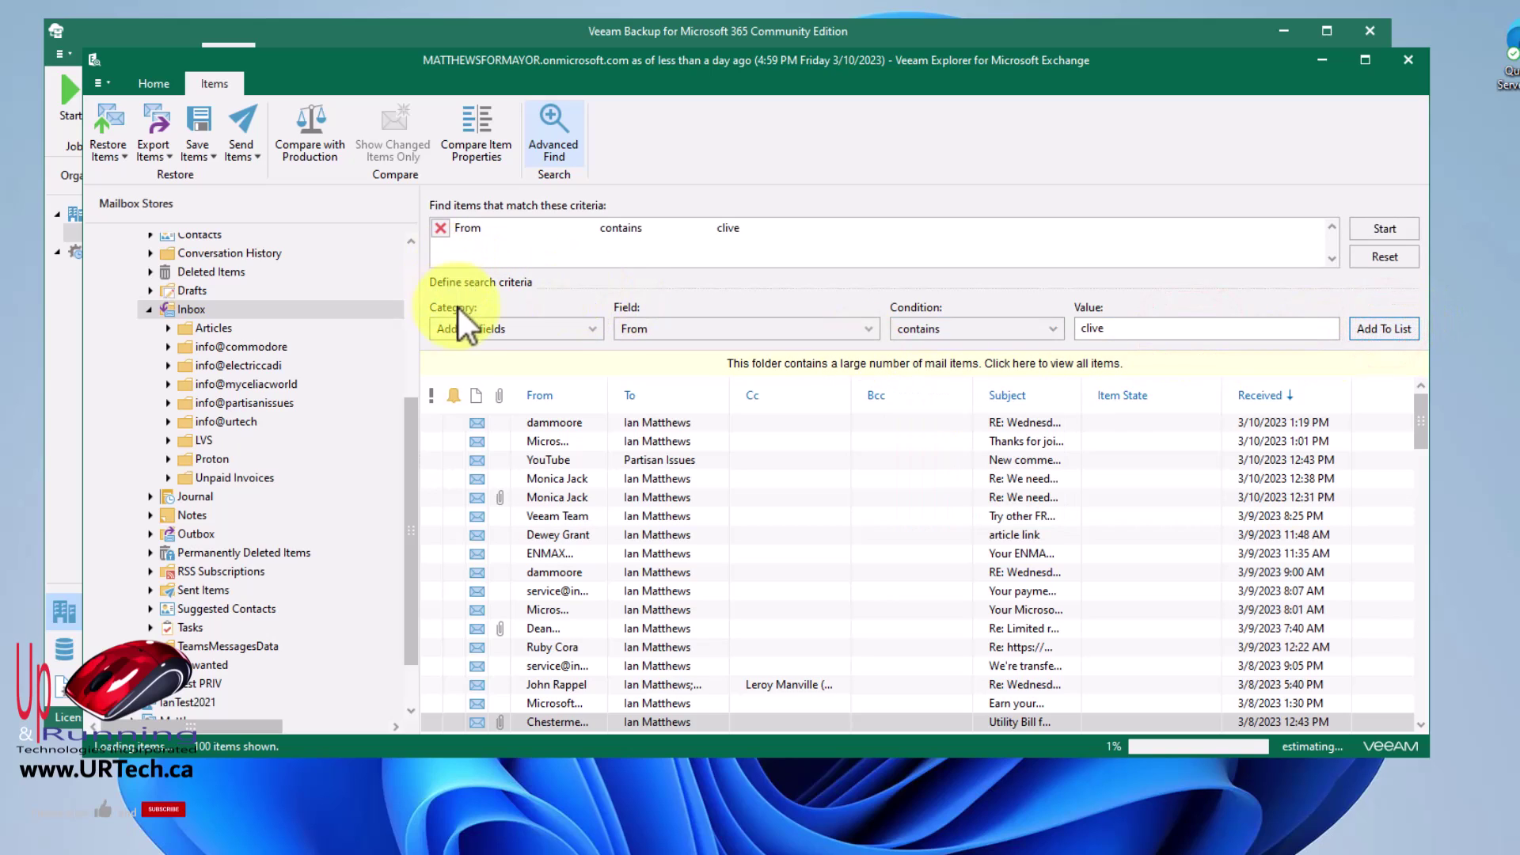
# Add a Date received between January 3 and February 26, 2023 criterion and start the search
pyautogui.click(593, 329)
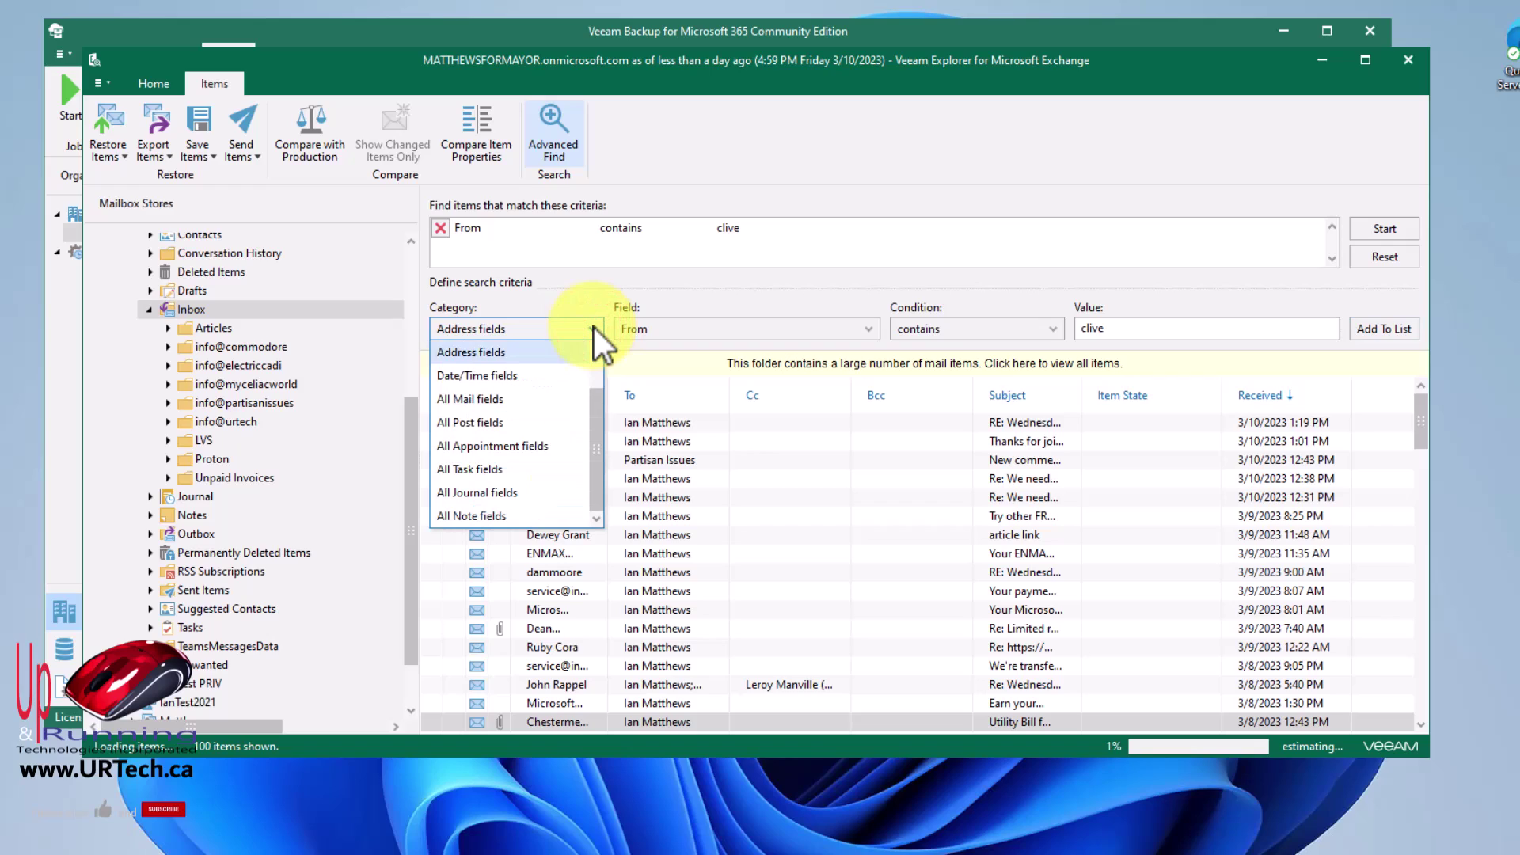
pyautogui.click(529, 383)
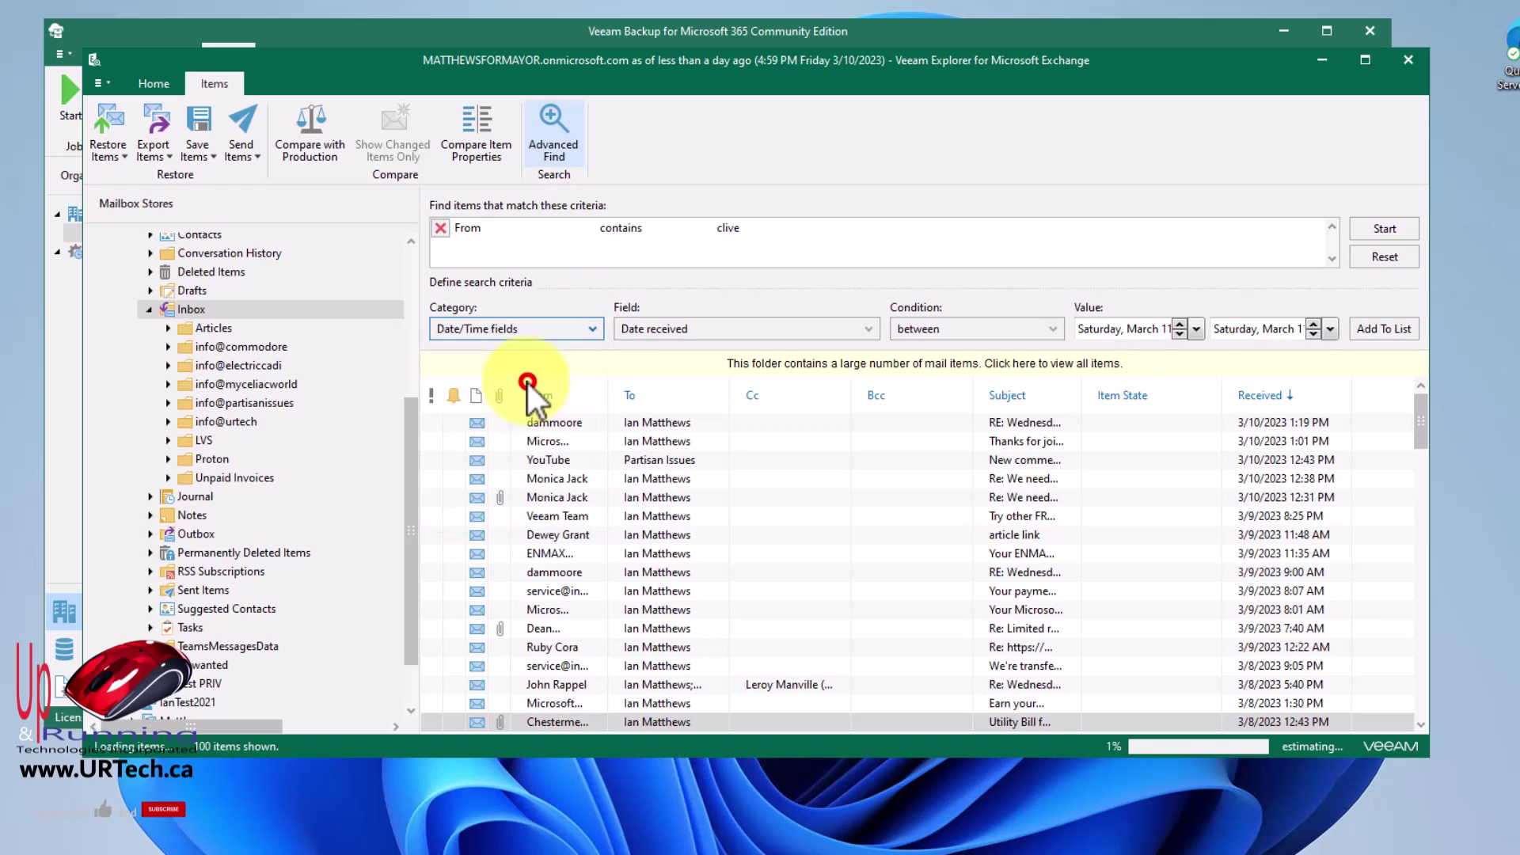
pyautogui.click(744, 330)
pyautogui.click(741, 340)
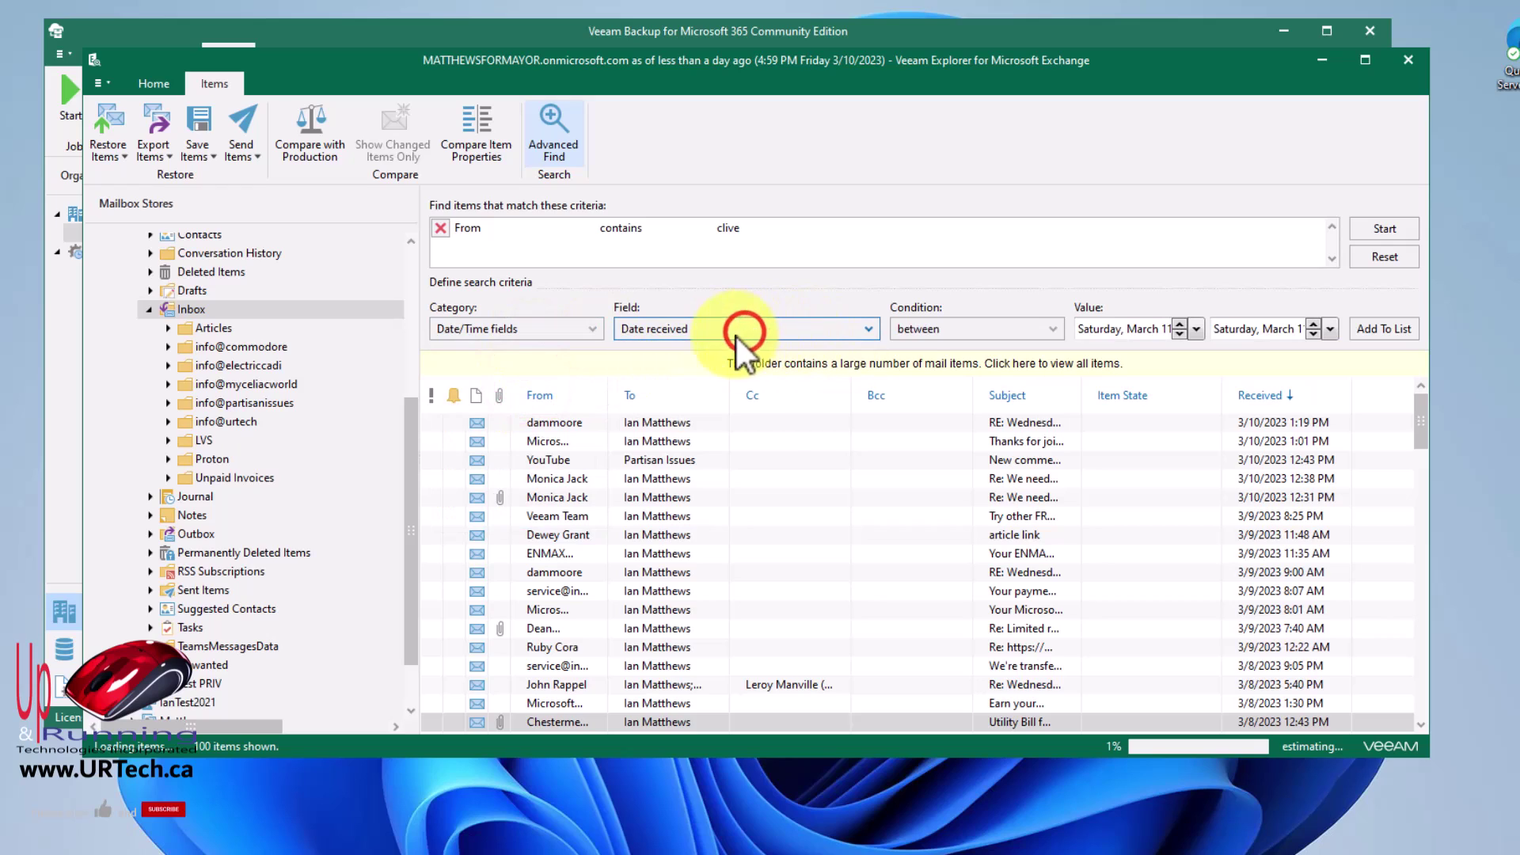
pyautogui.click(934, 331)
pyautogui.click(938, 349)
pyautogui.click(1196, 329)
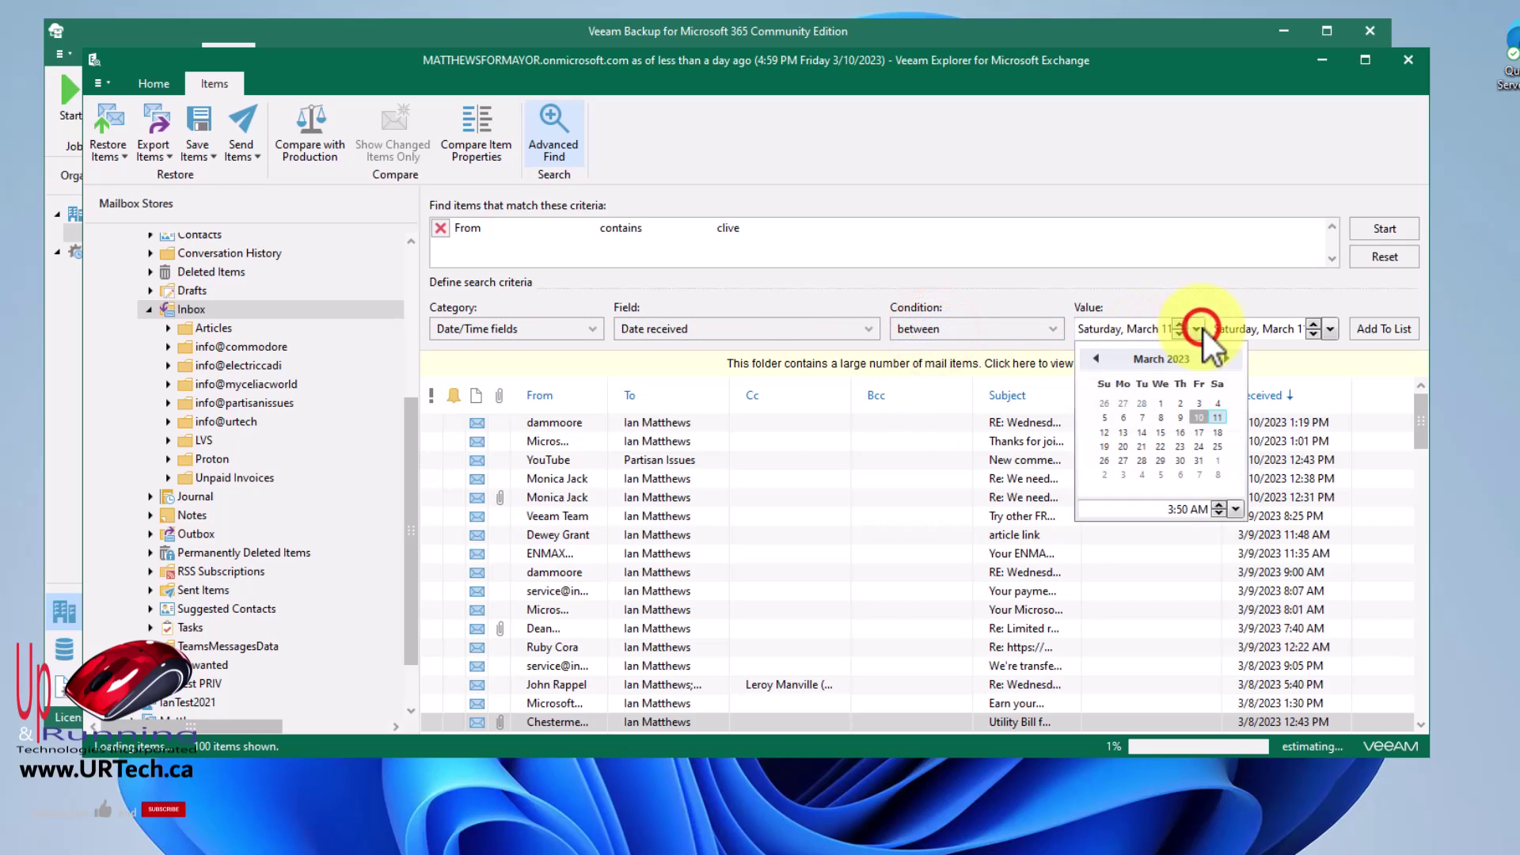
pyautogui.click(1096, 358)
pyautogui.click(1096, 358)
pyautogui.click(1142, 417)
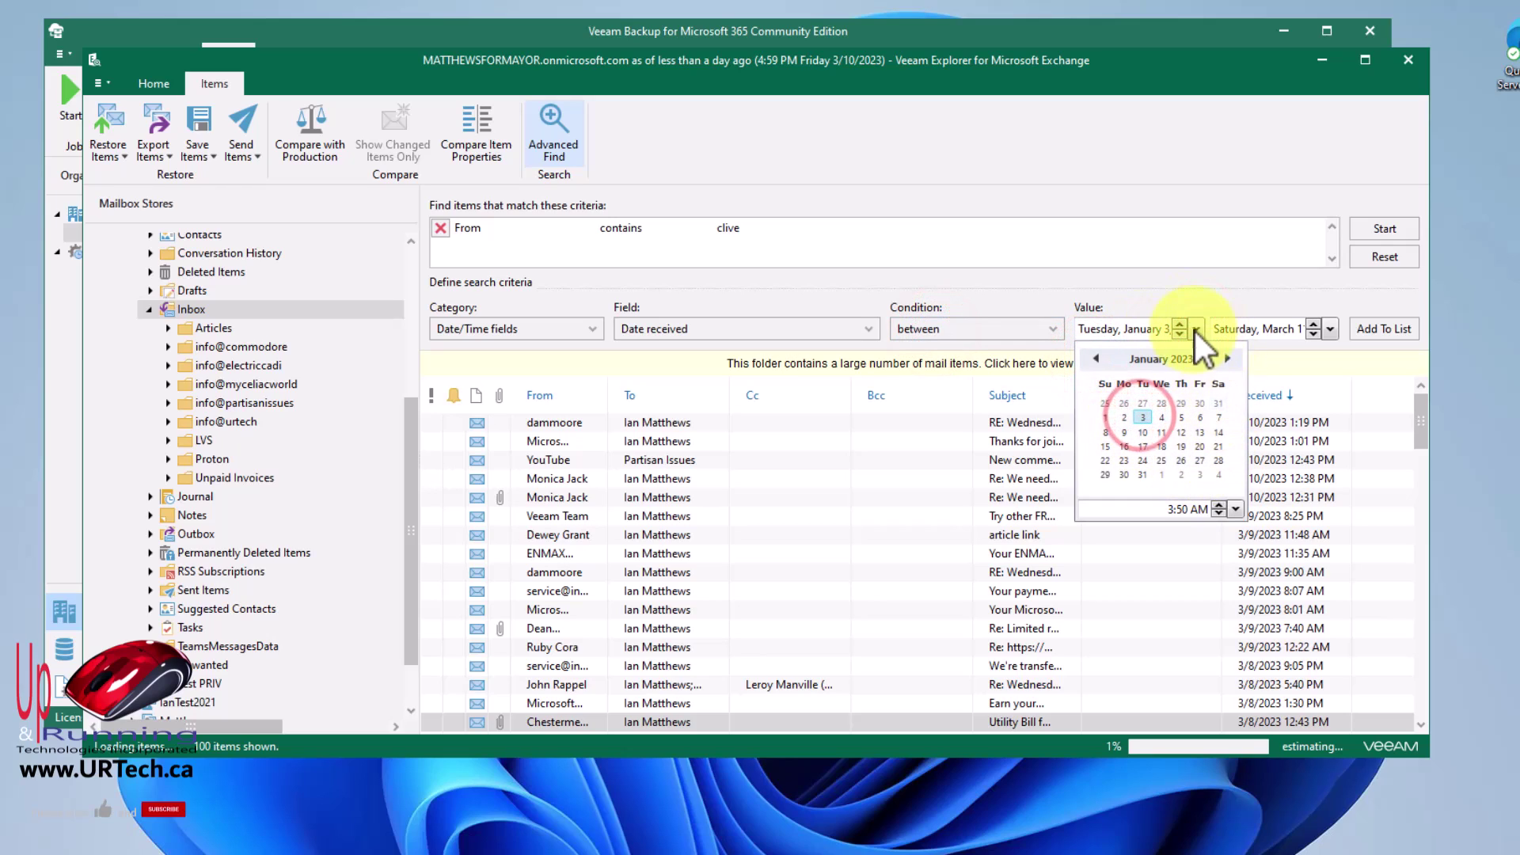
pyautogui.click(1330, 329)
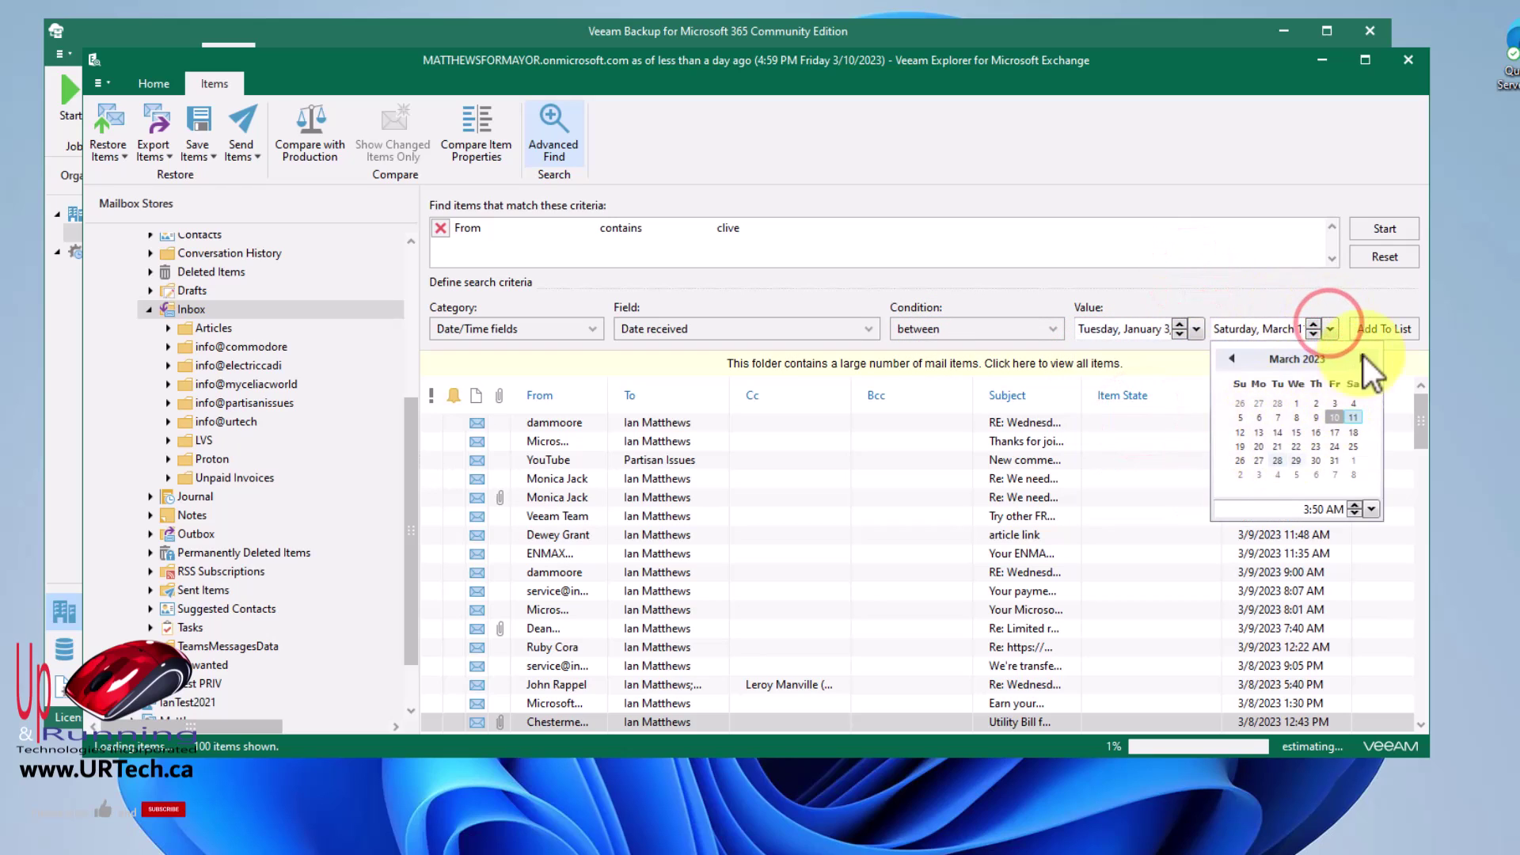
pyautogui.click(1229, 408)
pyautogui.click(1383, 328)
pyautogui.click(1369, 228)
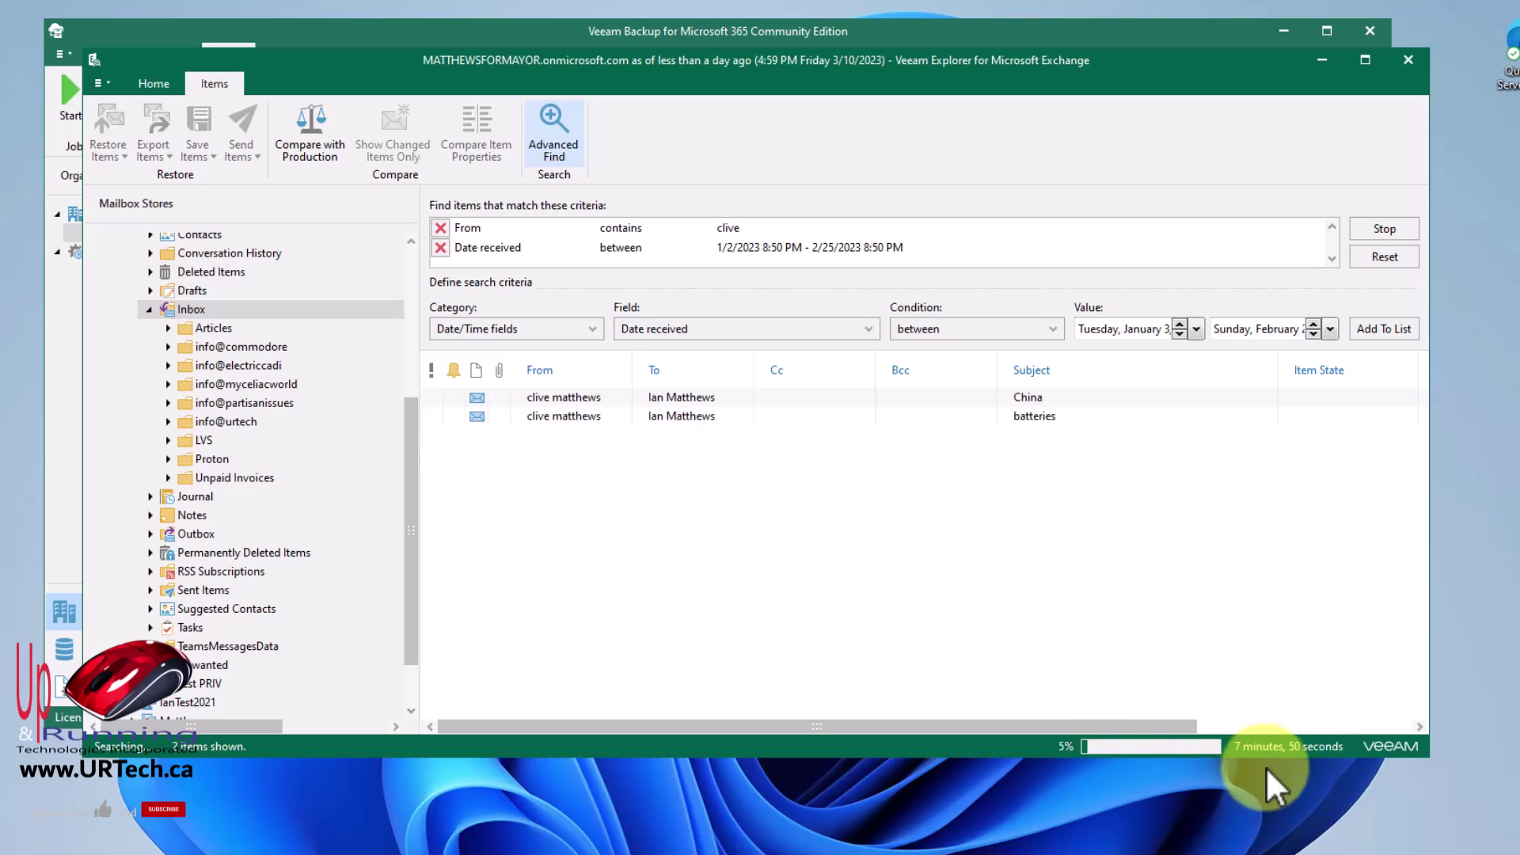
# Save the batteries email as a .msg file on the Desktop
pyautogui.click(570, 414)
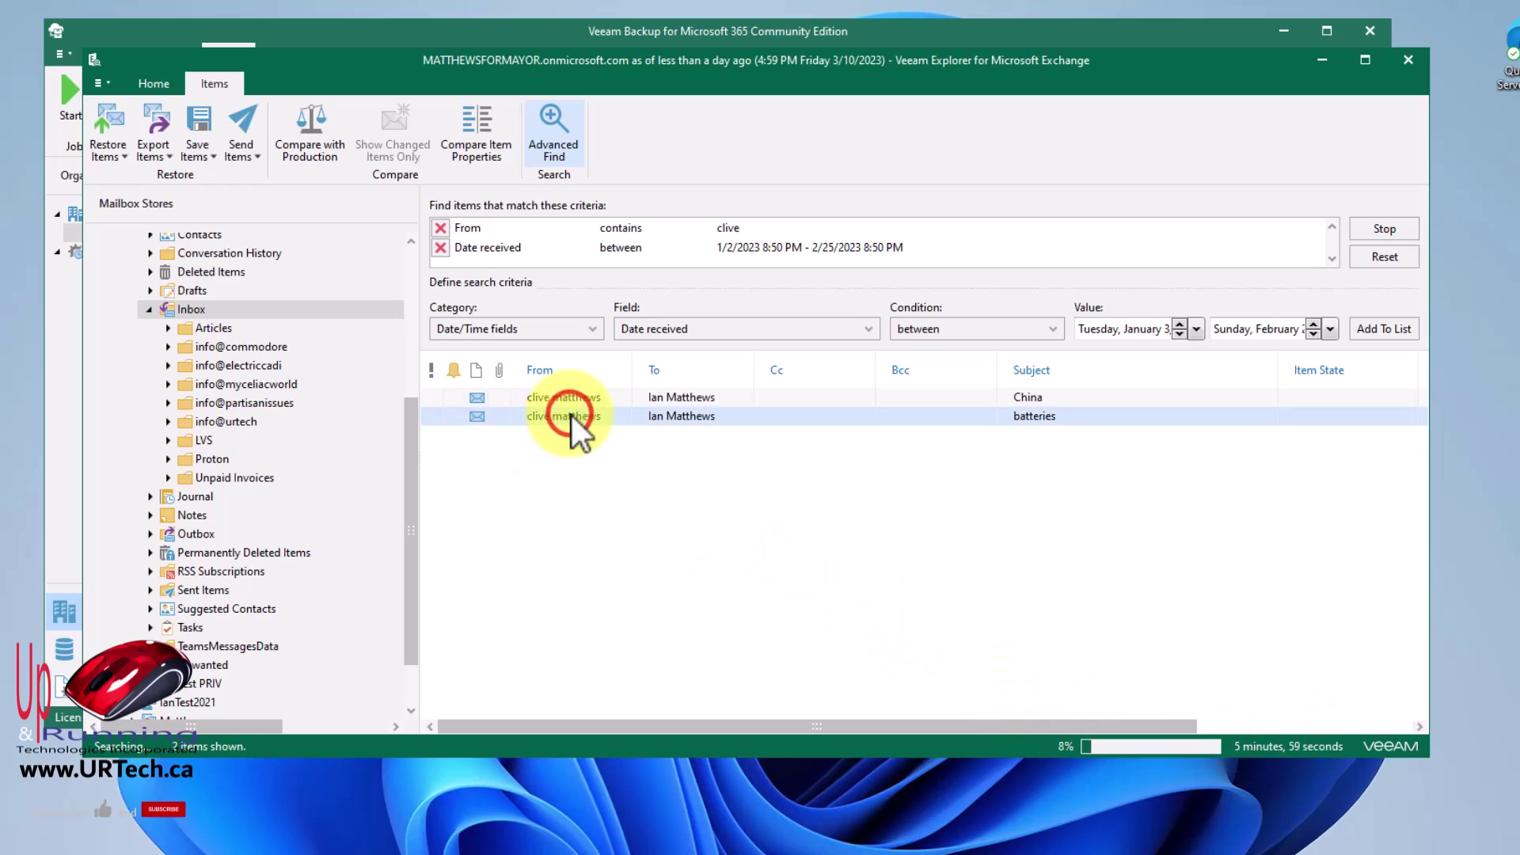
pyautogui.rightClick(572, 415)
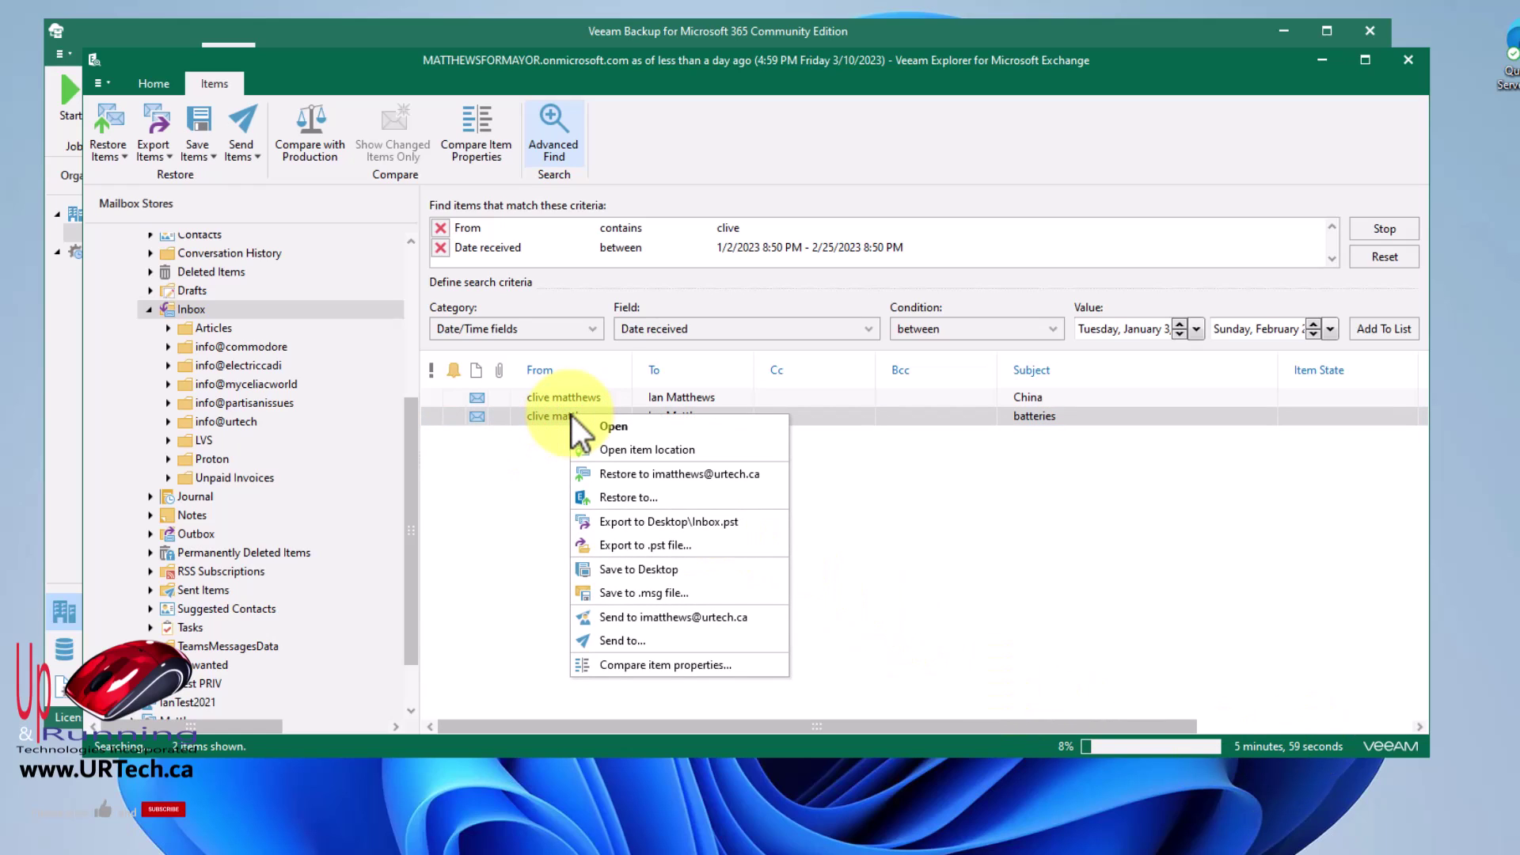
pyautogui.click(654, 595)
pyautogui.click(661, 342)
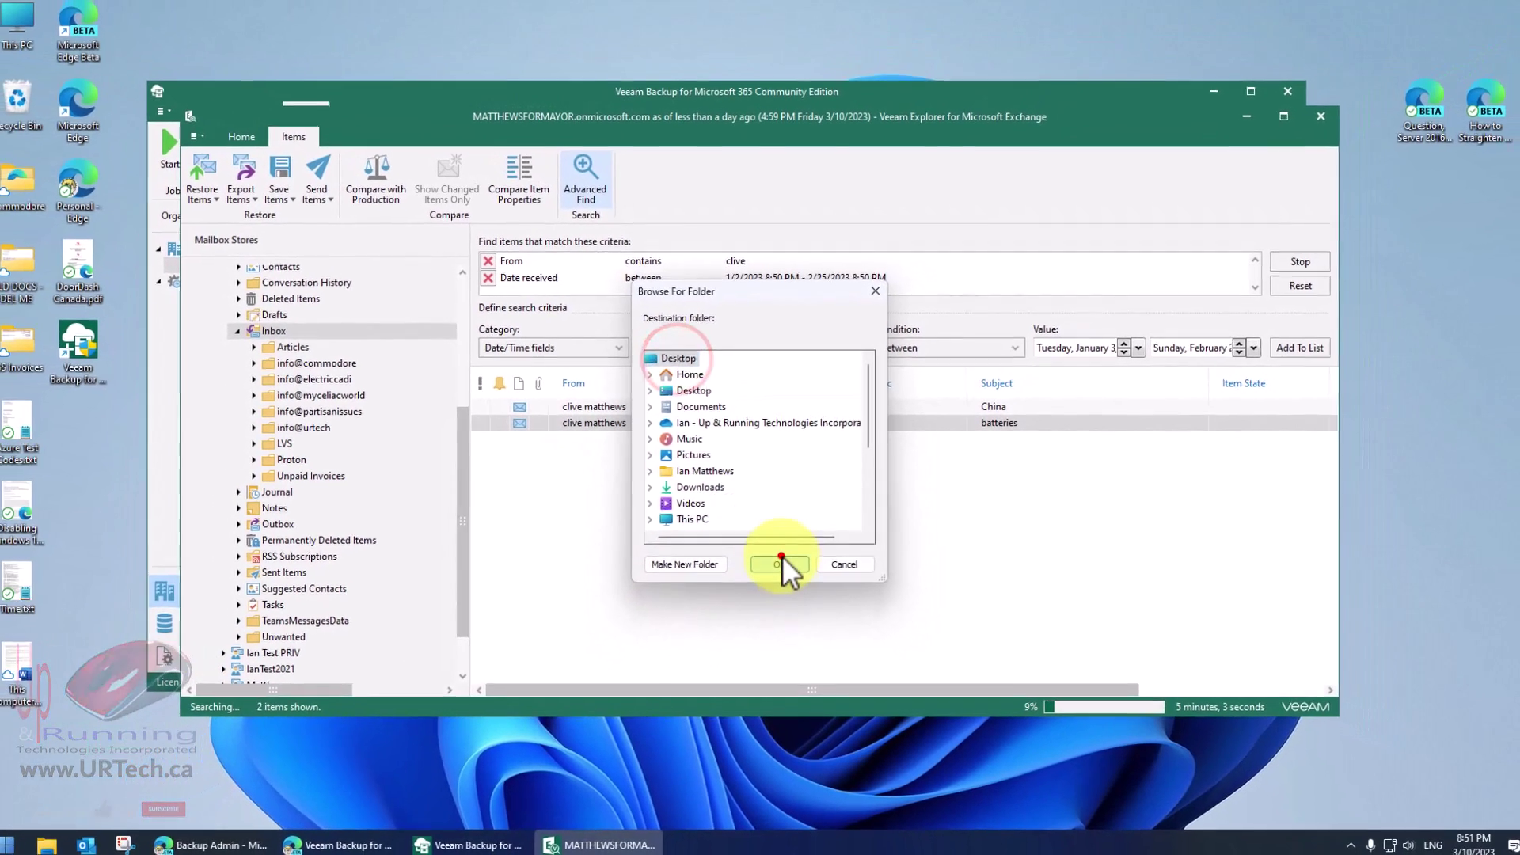
pyautogui.click(778, 581)
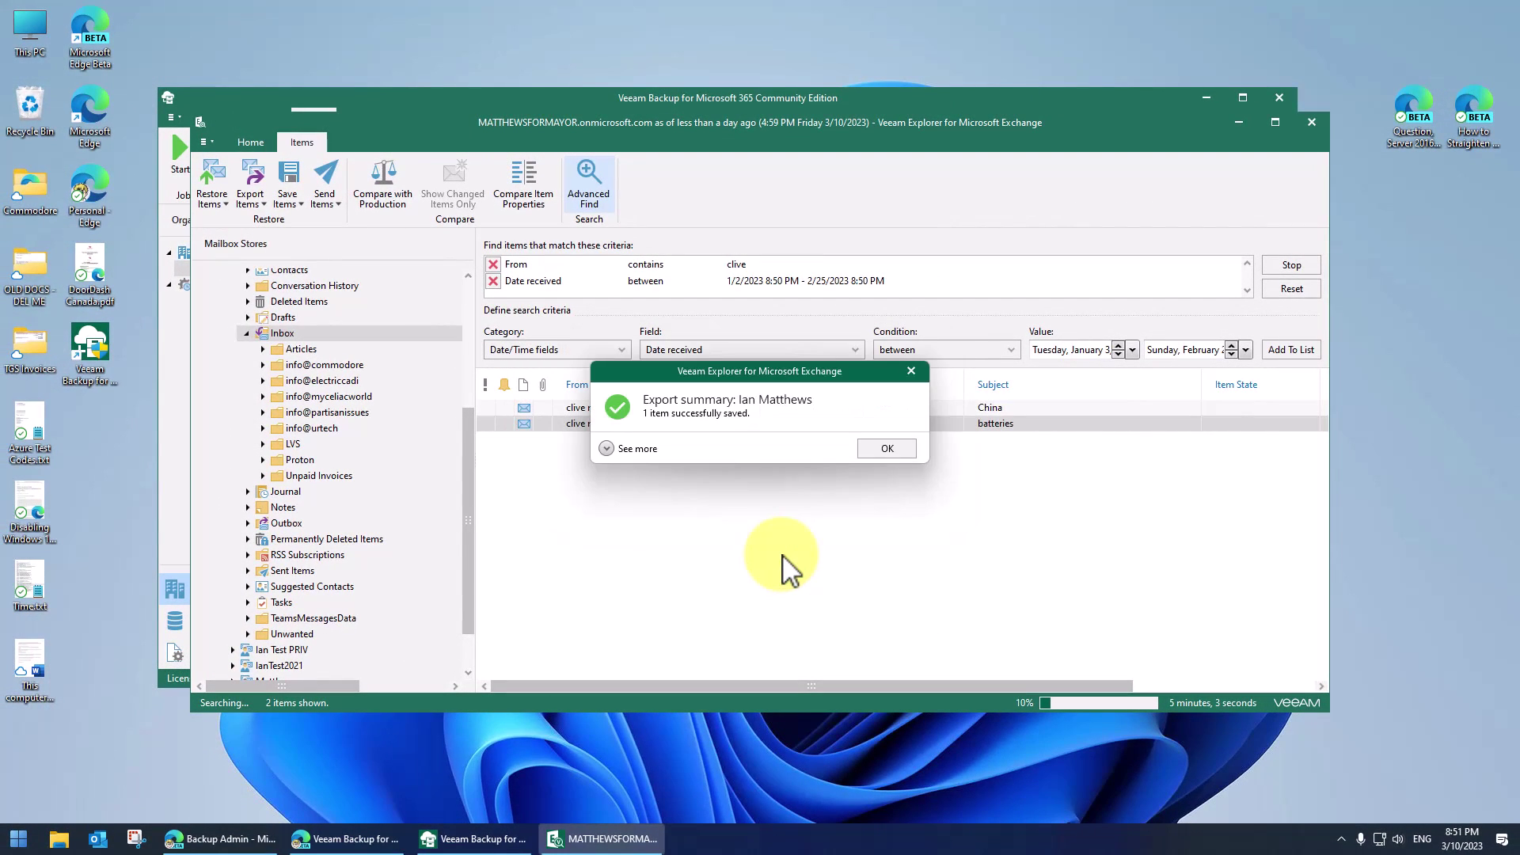
# Open the saved message, dismiss the export summary, stop the search and close the explorer
pyautogui.doubleClick(20, 745)
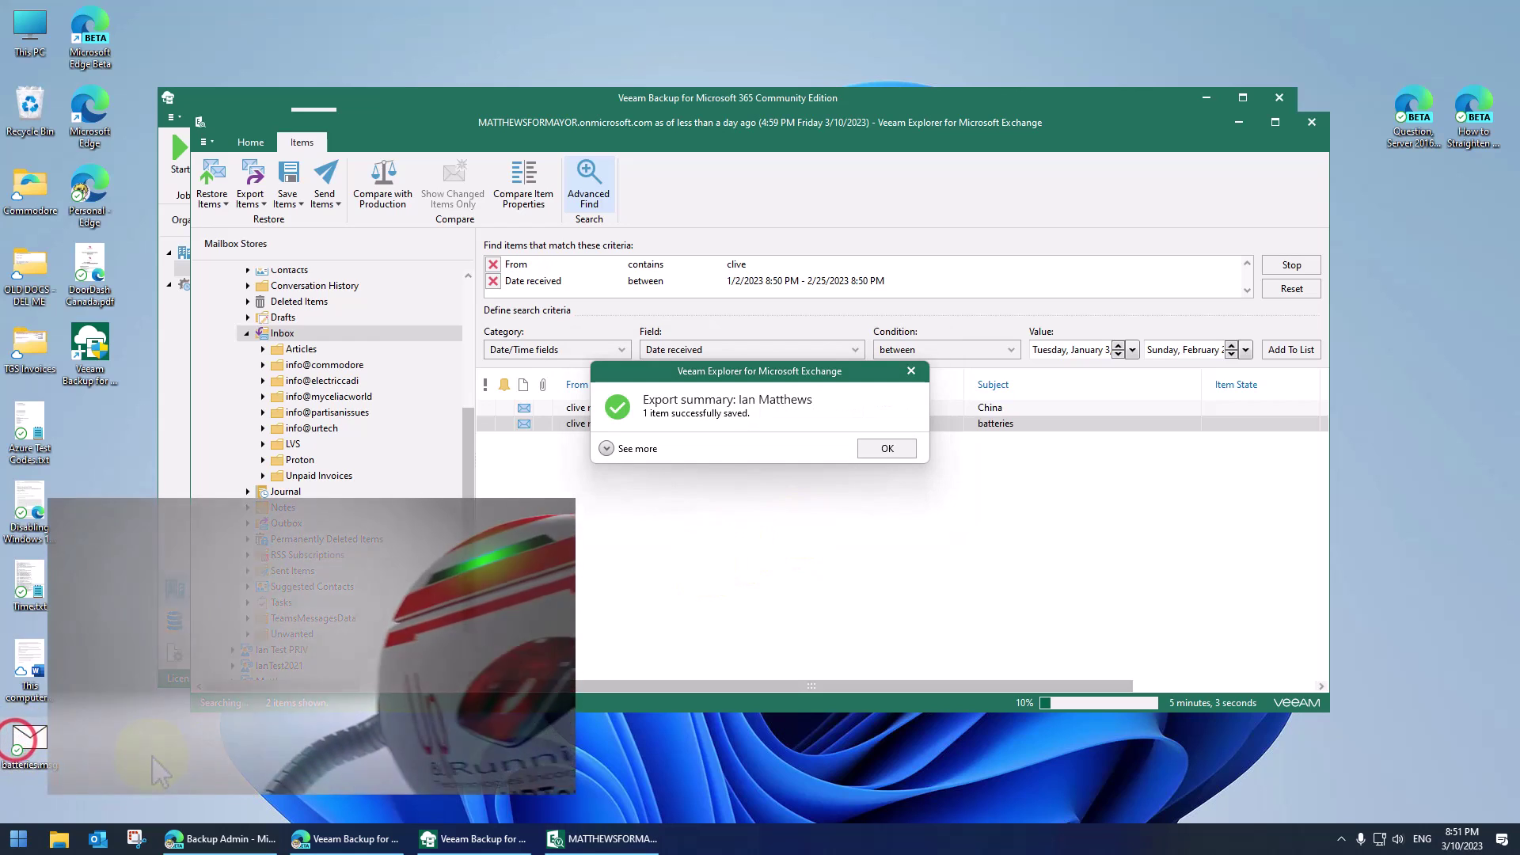
pyautogui.click(874, 449)
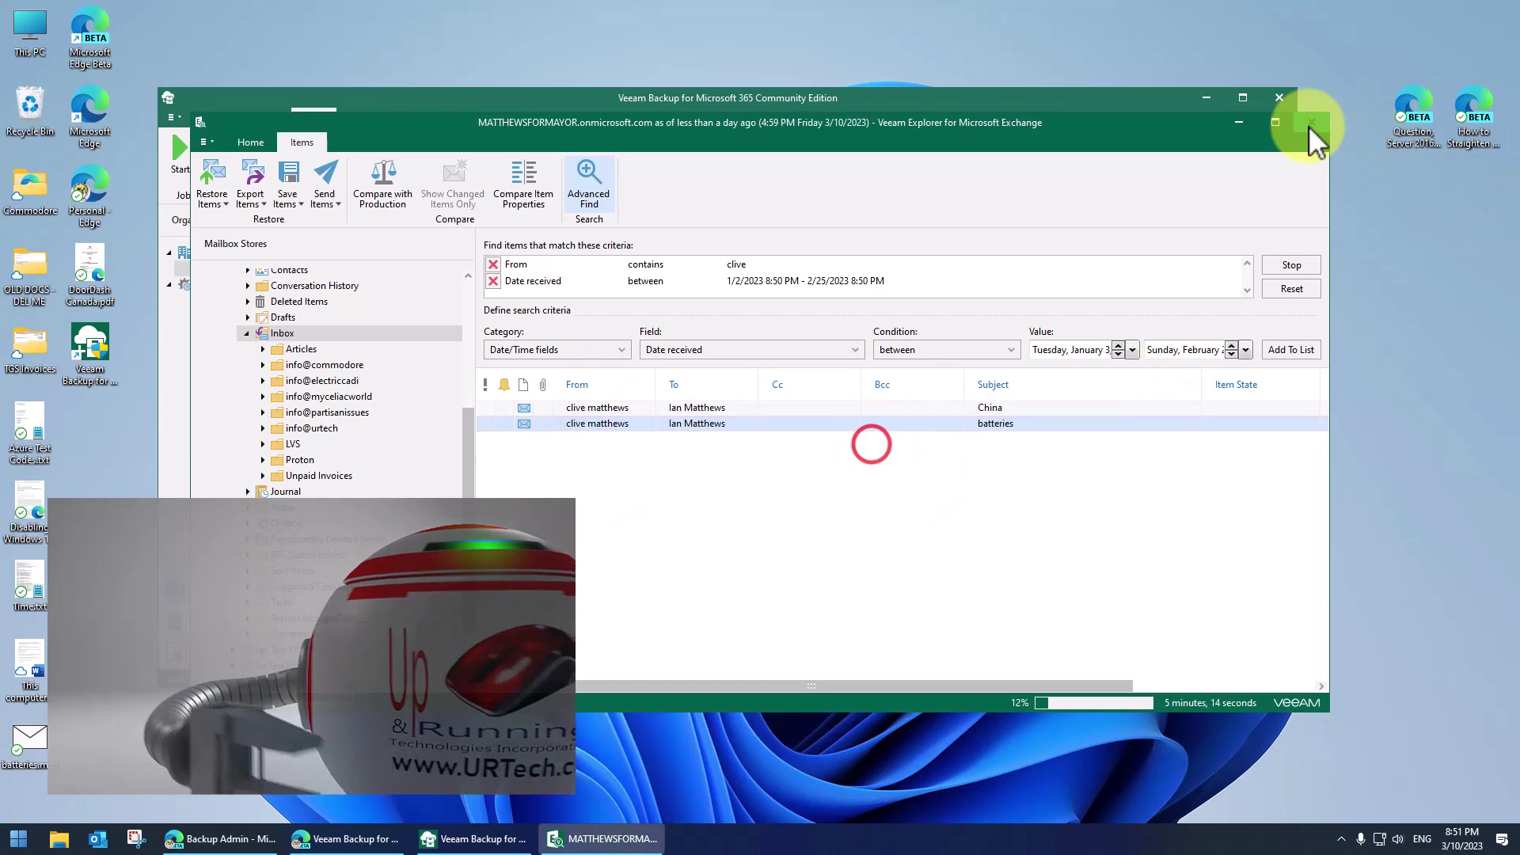
pyautogui.click(1298, 267)
pyautogui.click(1312, 122)
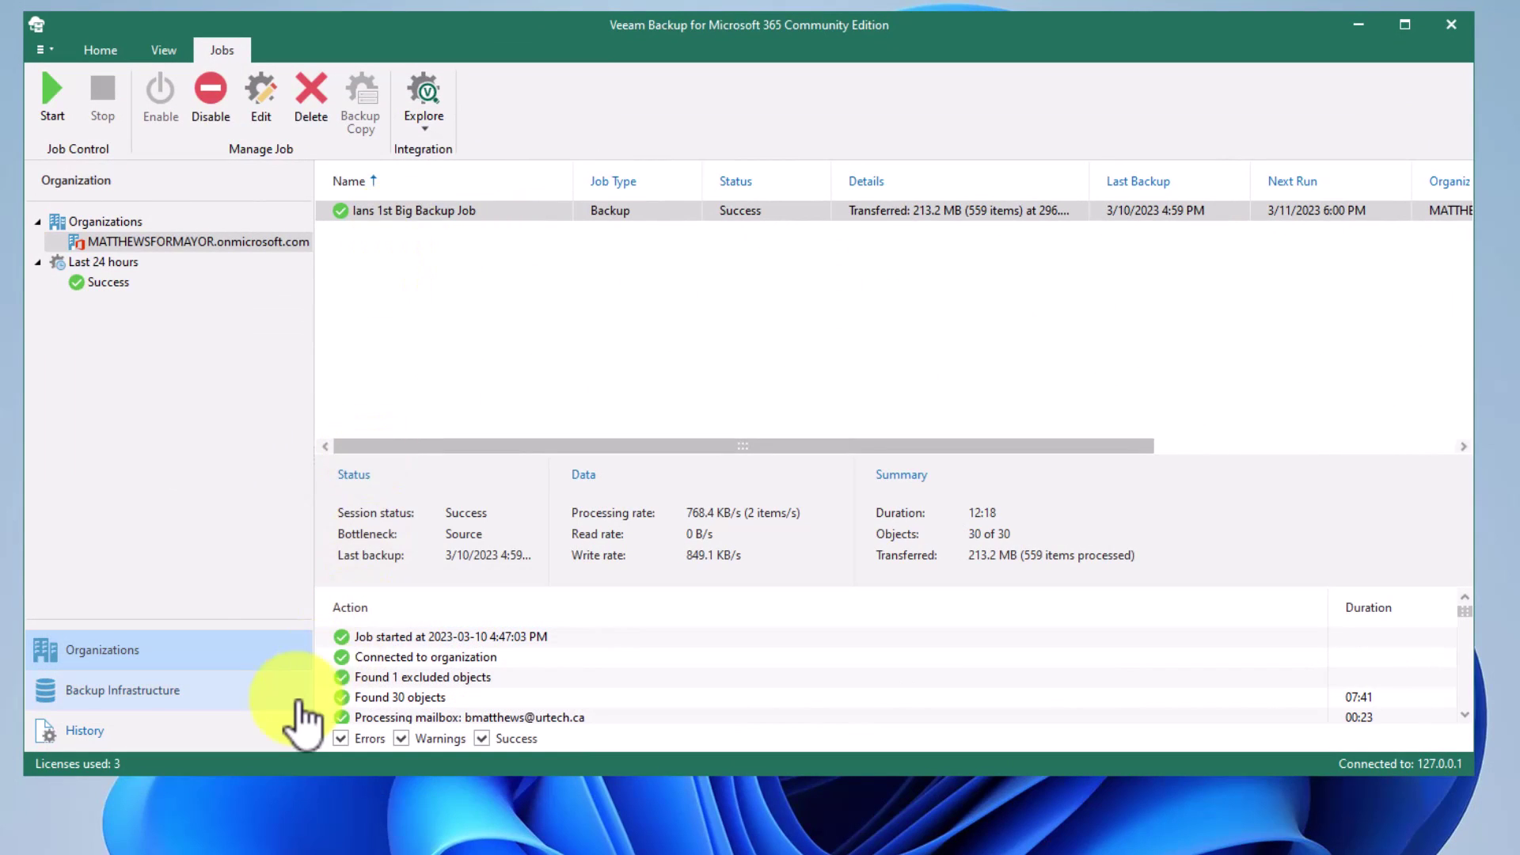
# Under Backup Infrastructure, start a new object storage repository named 'Ians Azure'
pyautogui.click(126, 690)
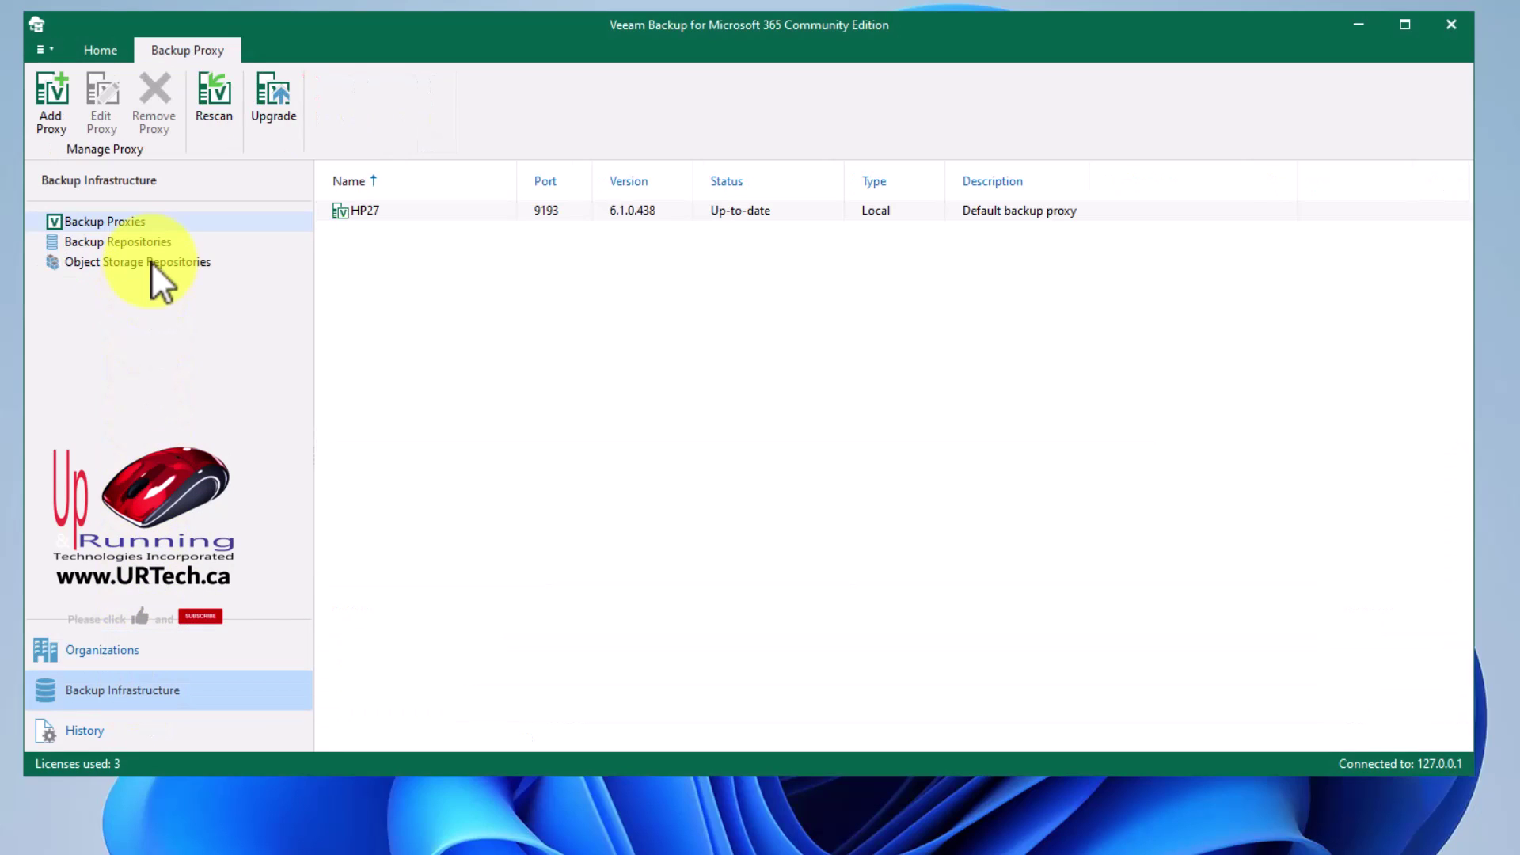
pyautogui.click(151, 261)
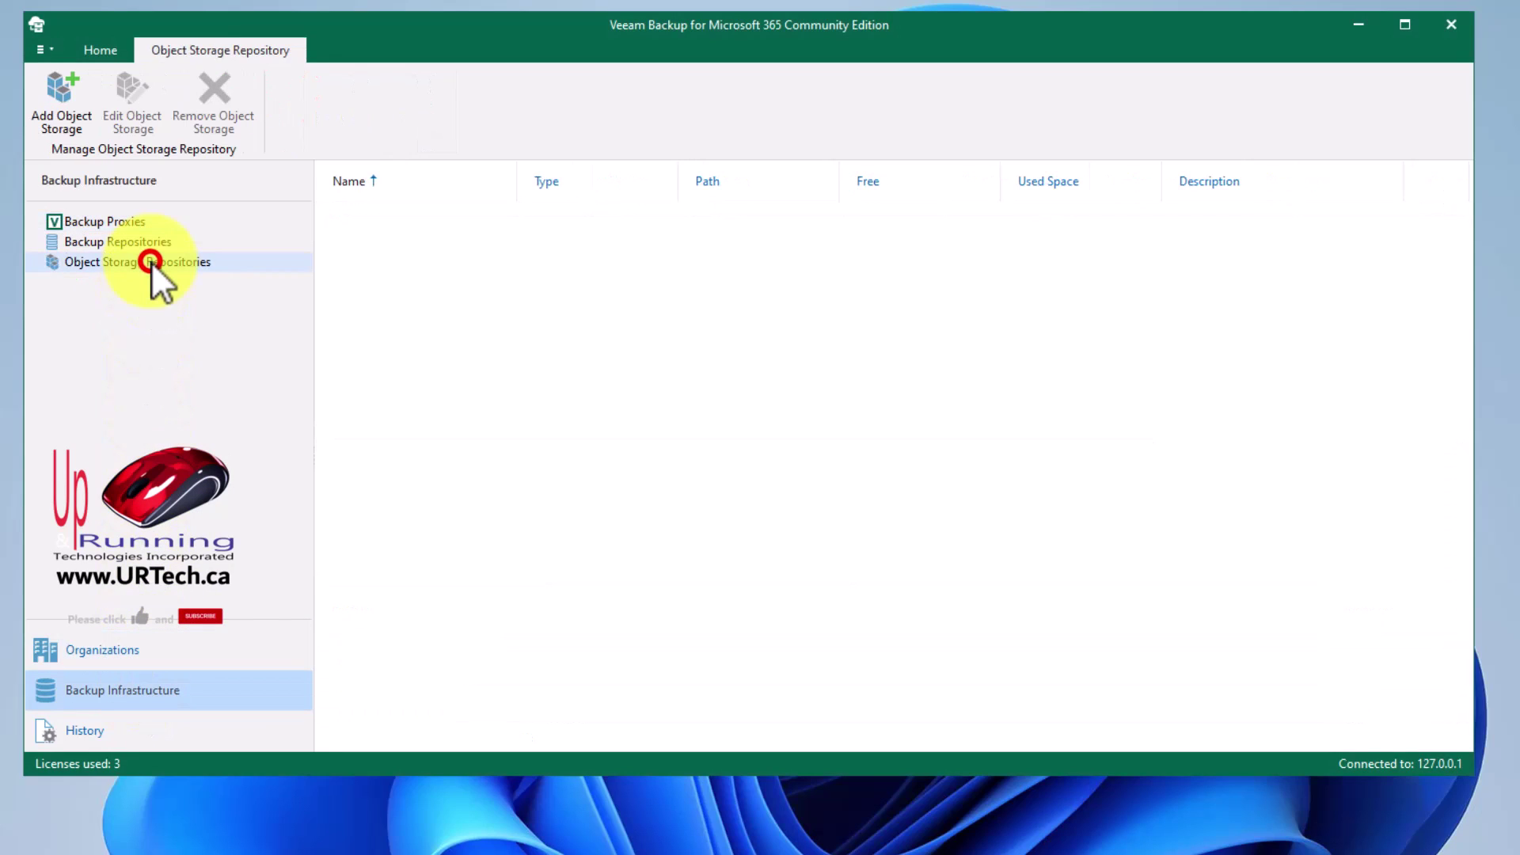
pyautogui.rightClick(359, 269)
pyautogui.click(423, 283)
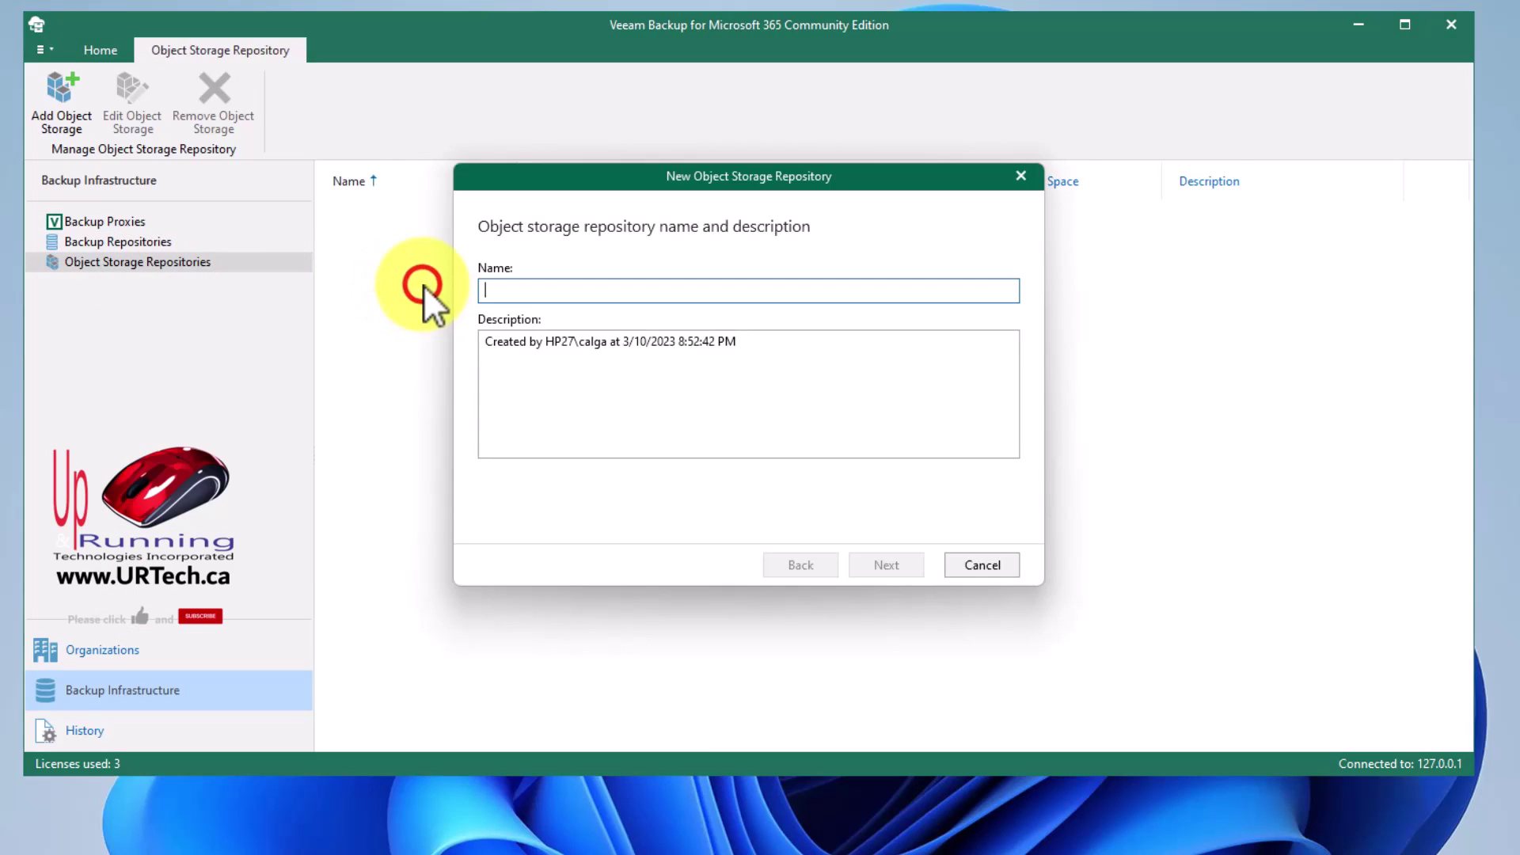
pyautogui.write('Ians Azure')
# Select Microsoft Azure Blob Storage as the repository type and advance past the storage type step
pyautogui.click(885, 565)
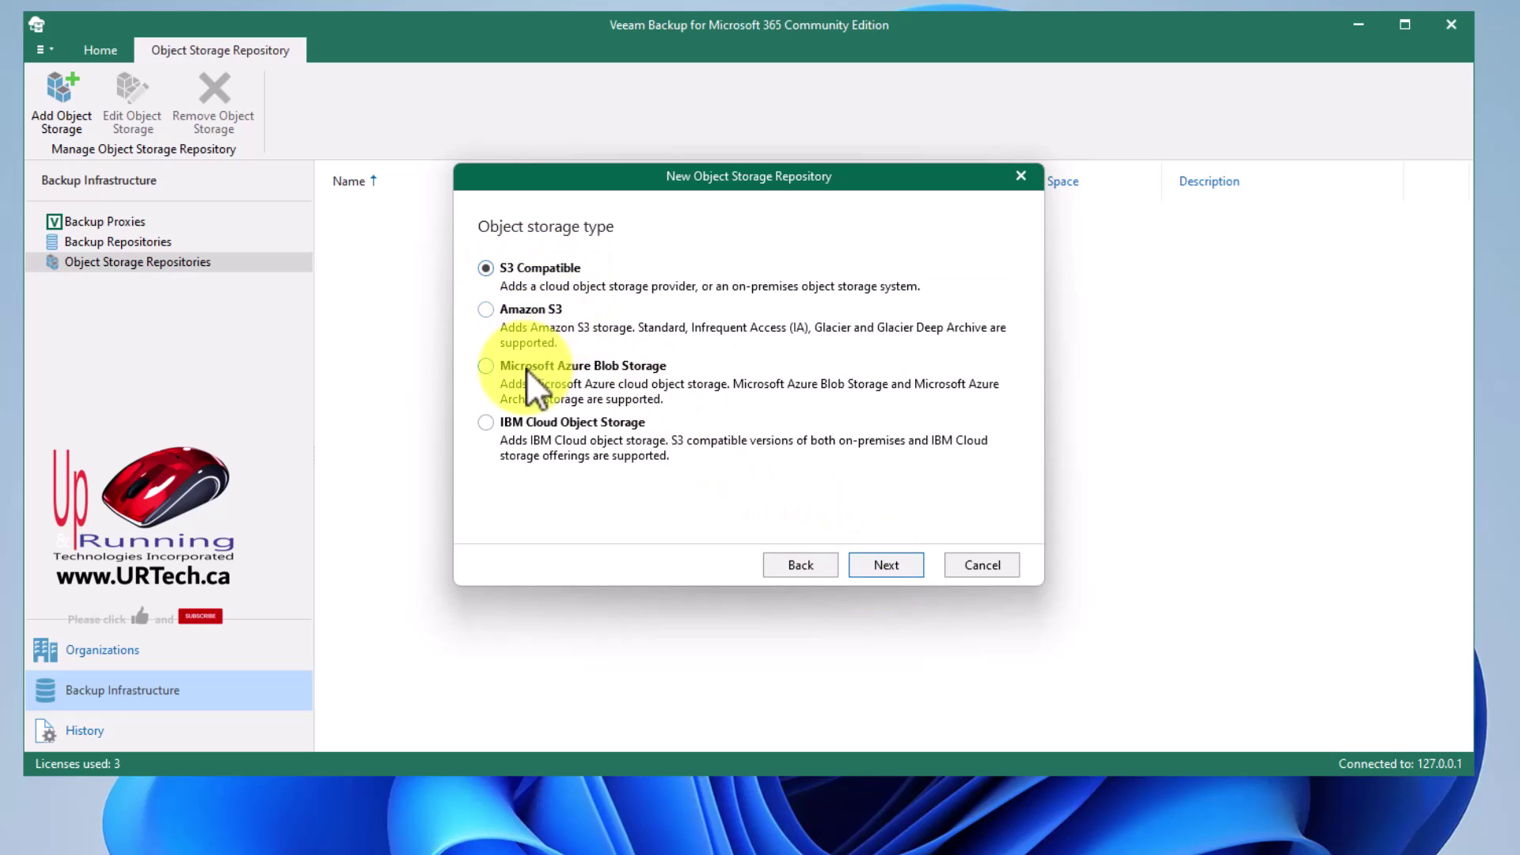
pyautogui.click(486, 366)
pyautogui.click(878, 566)
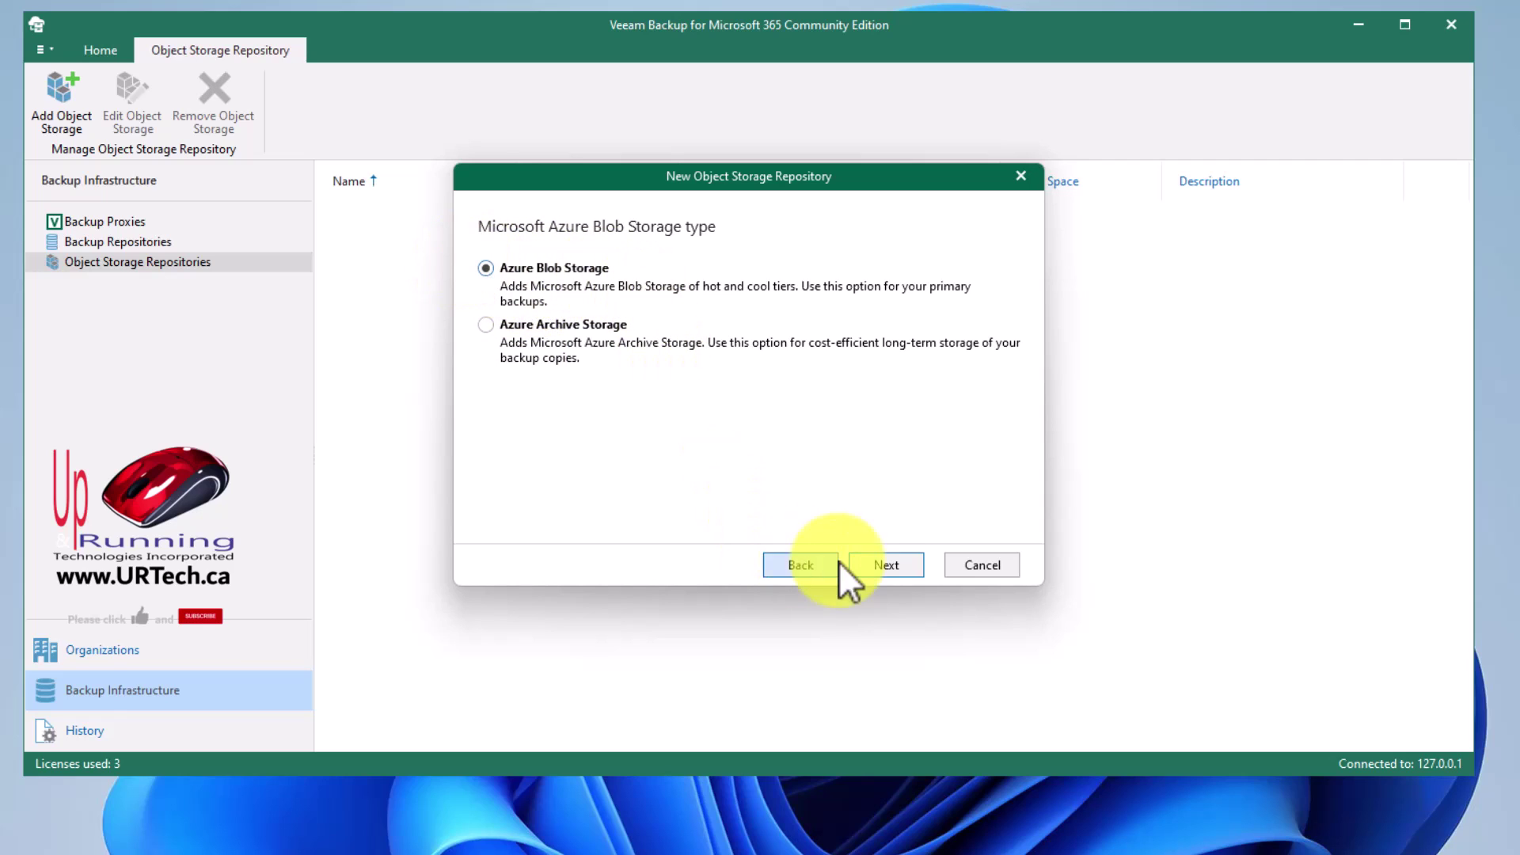
pyautogui.click(871, 563)
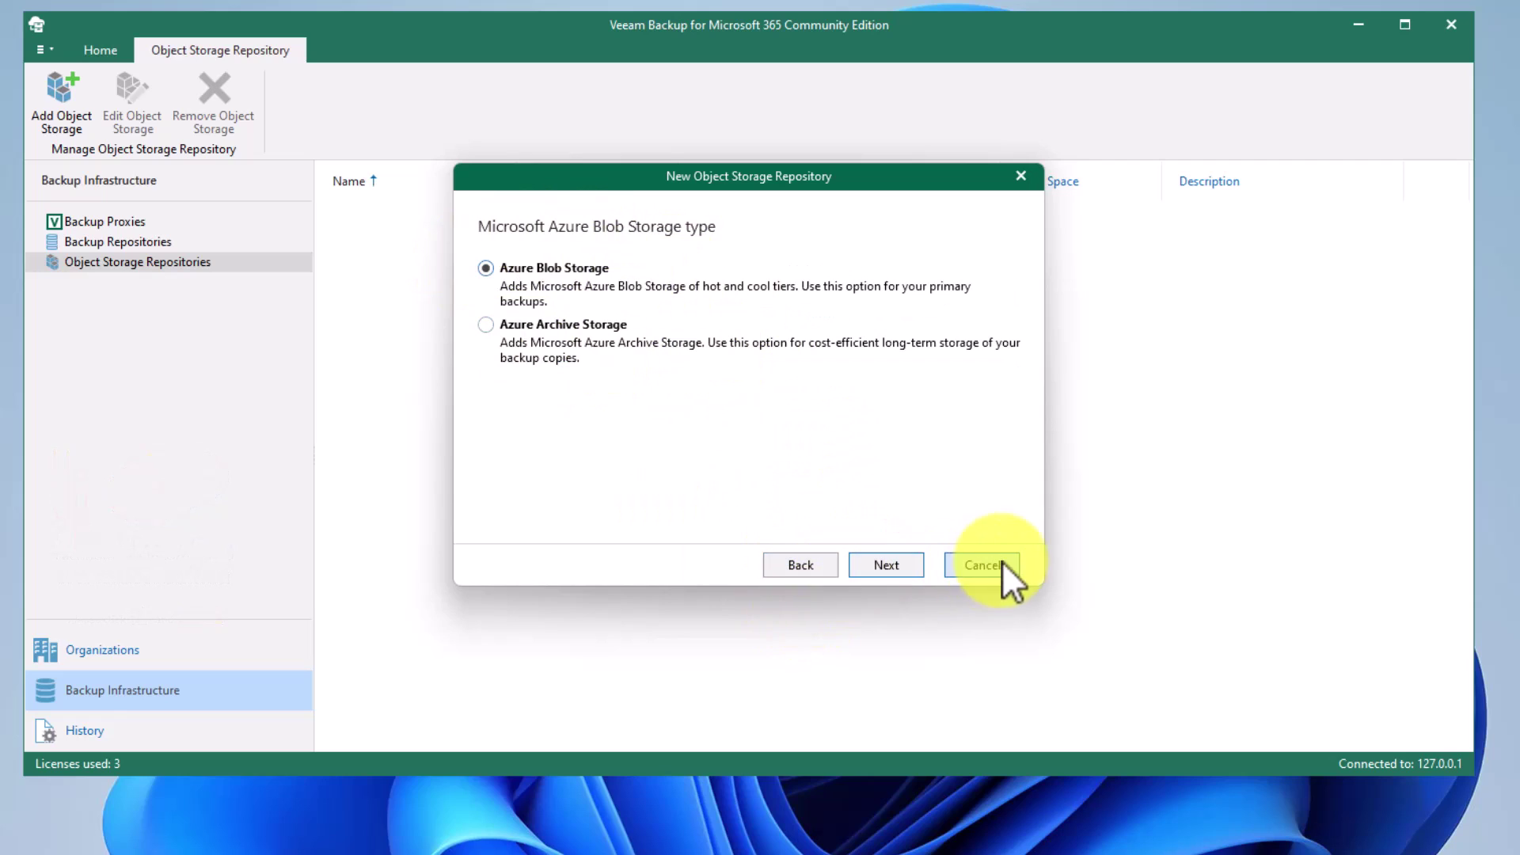
# Cancel the Azure wizard and start another object storage repository named 'adfghsfgdh'
pyautogui.click(1000, 560)
pyautogui.rightClick(456, 309)
pyautogui.click(507, 307)
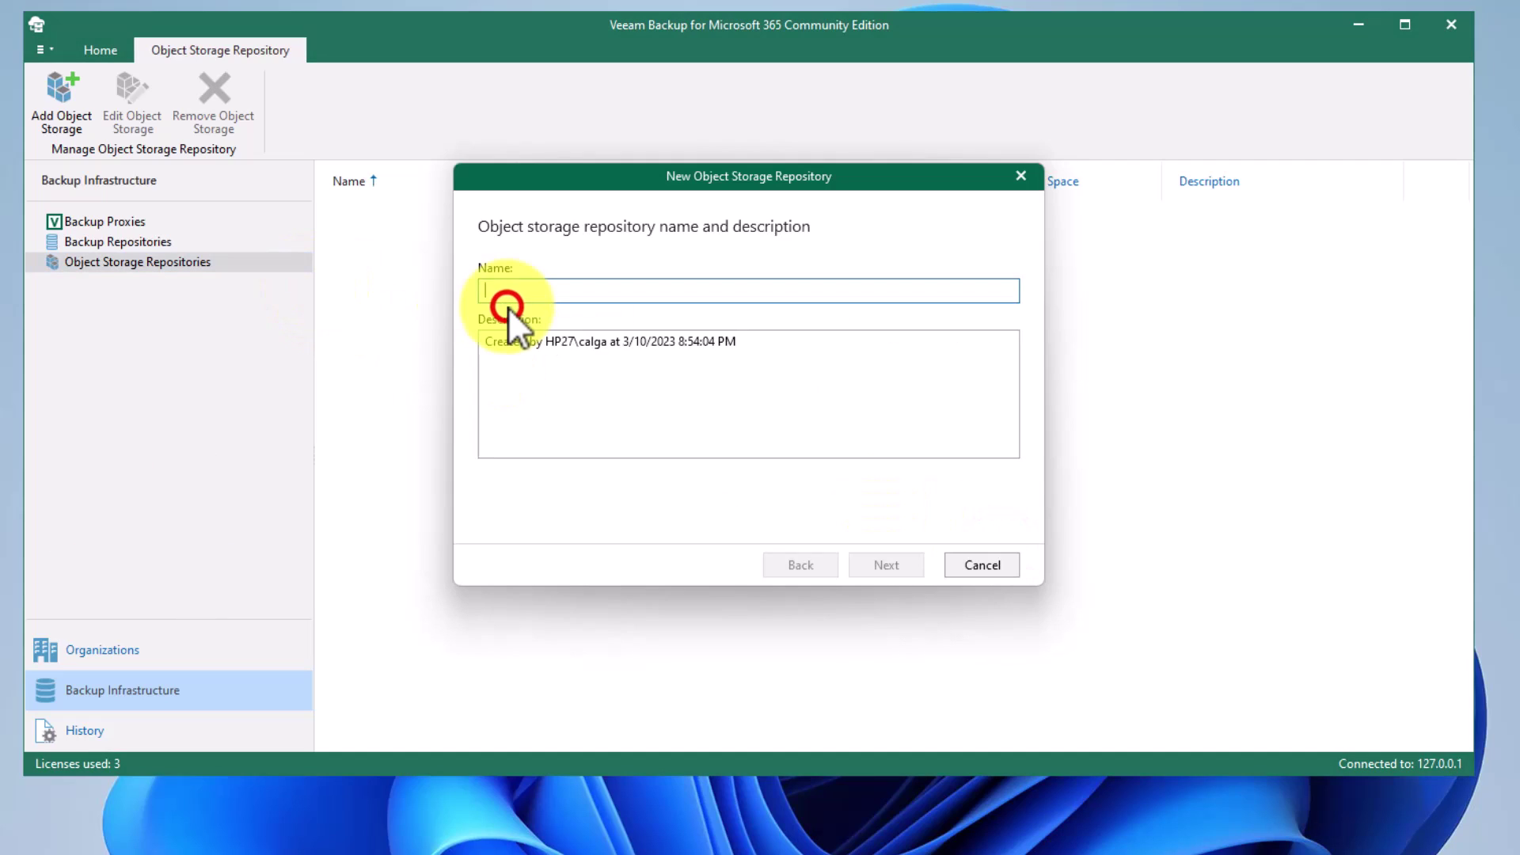
pyautogui.write('adfghsfgdh')
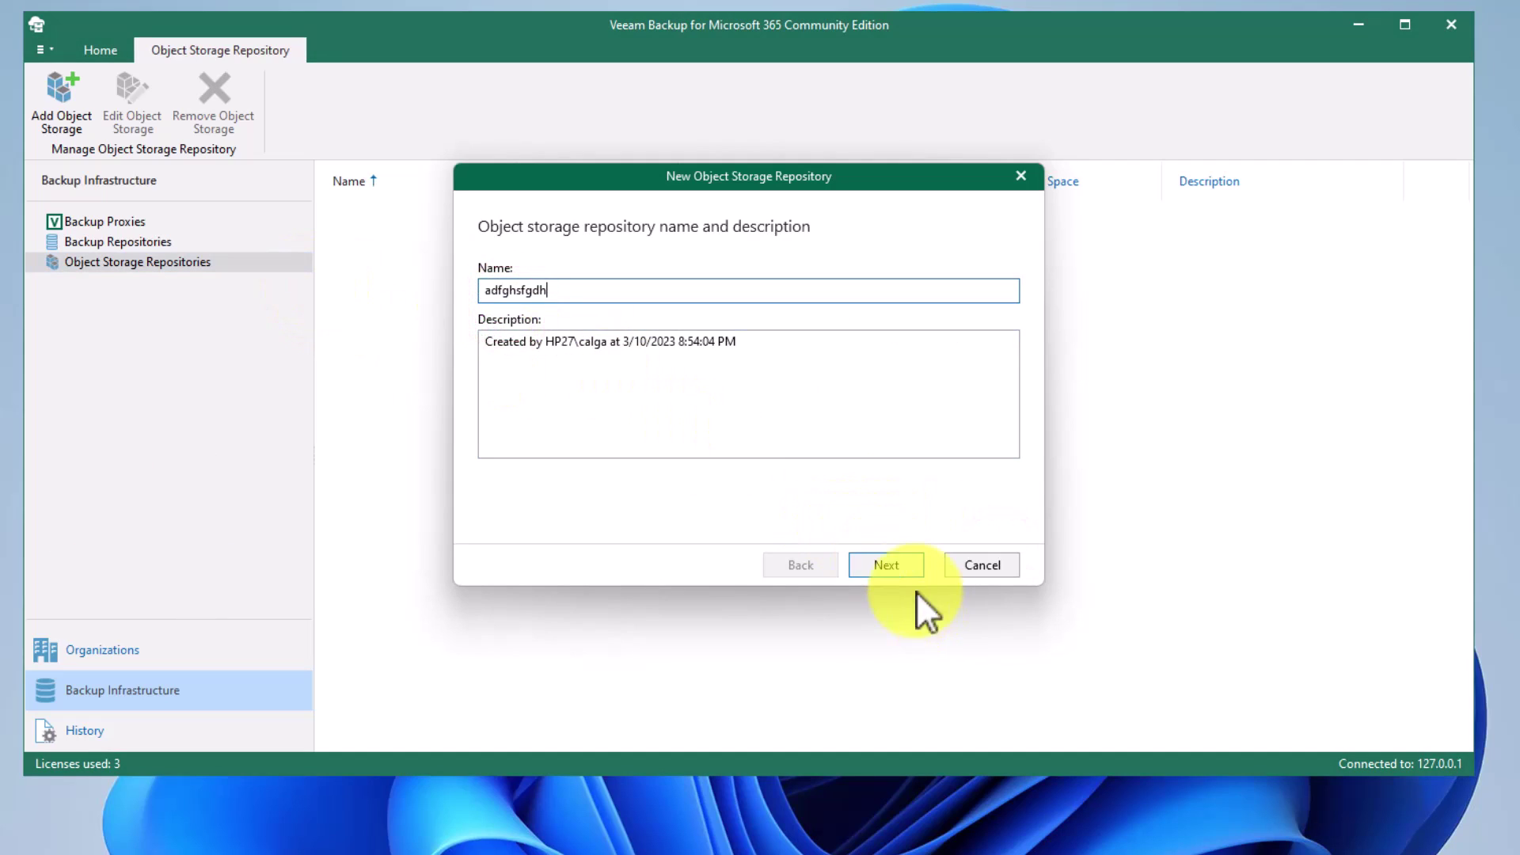
pyautogui.click(886, 567)
# Choose Amazon S3, advance to the AWS account page, then cancel the wizard
pyautogui.click(481, 308)
pyautogui.click(899, 564)
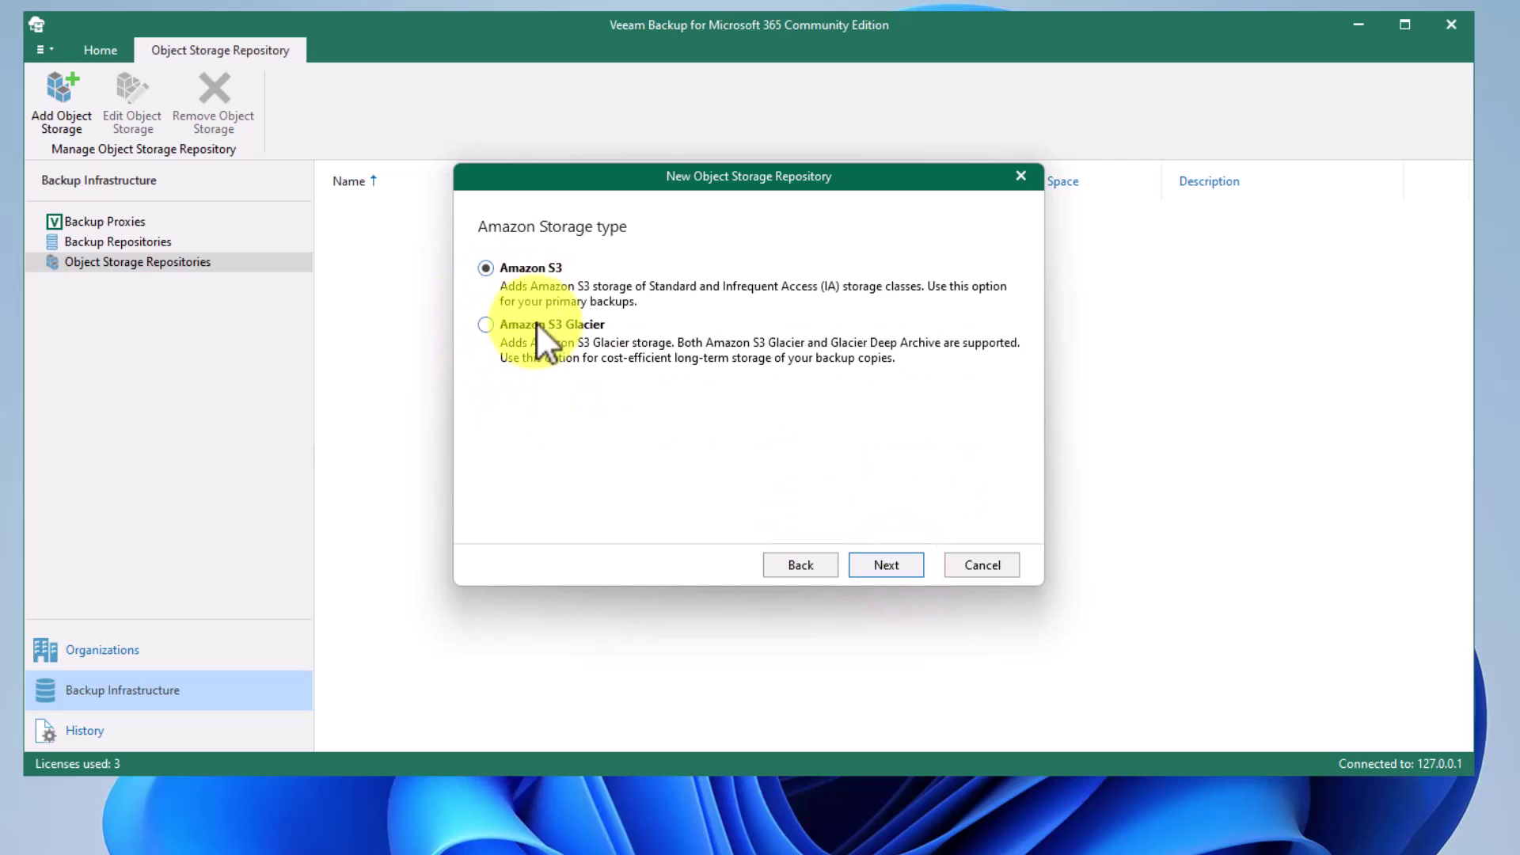
pyautogui.click(890, 564)
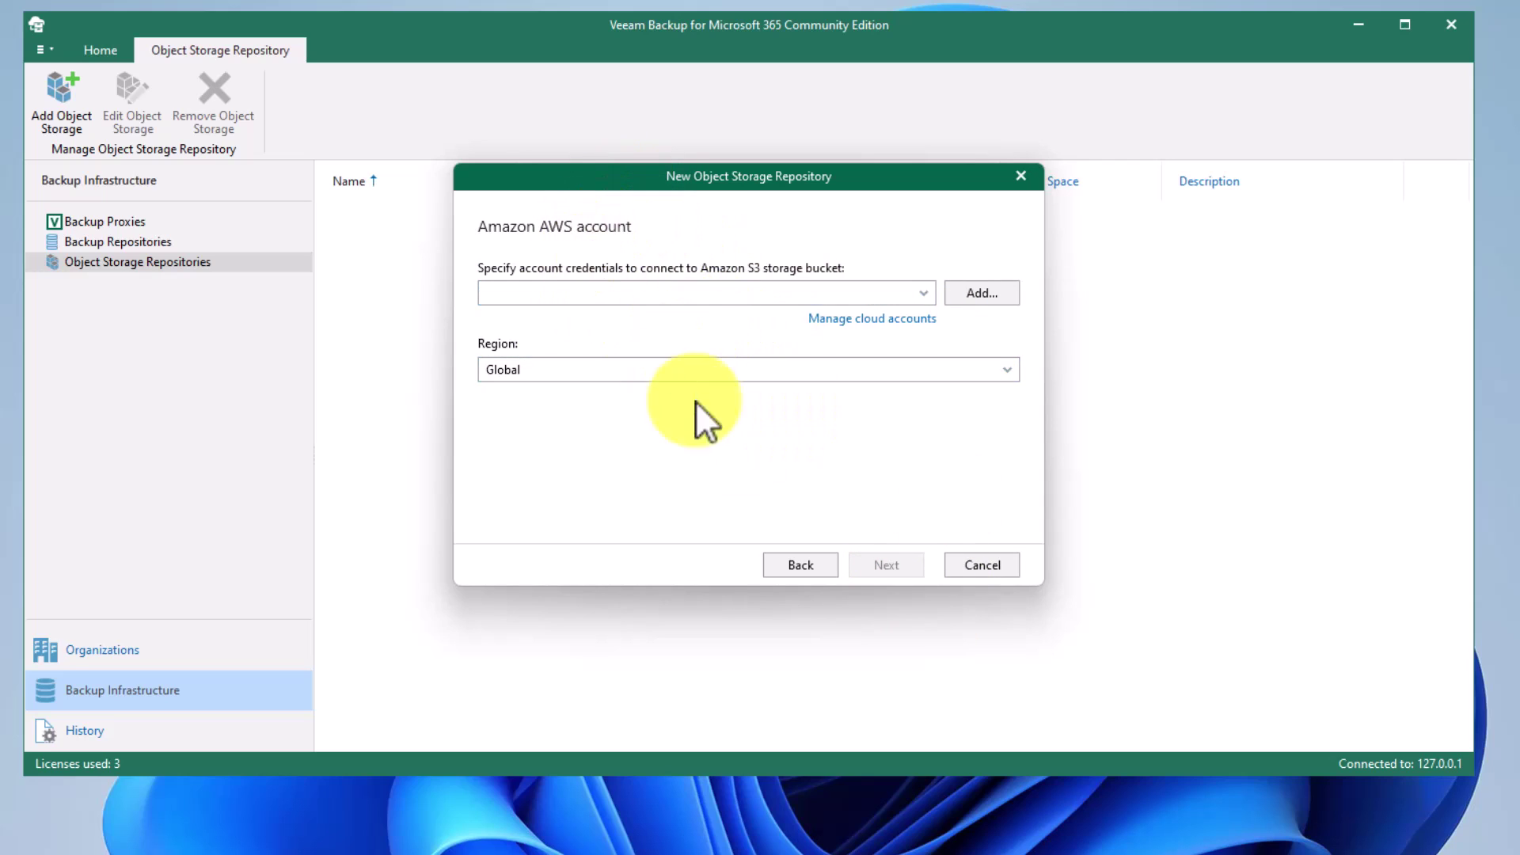
pyautogui.click(976, 563)
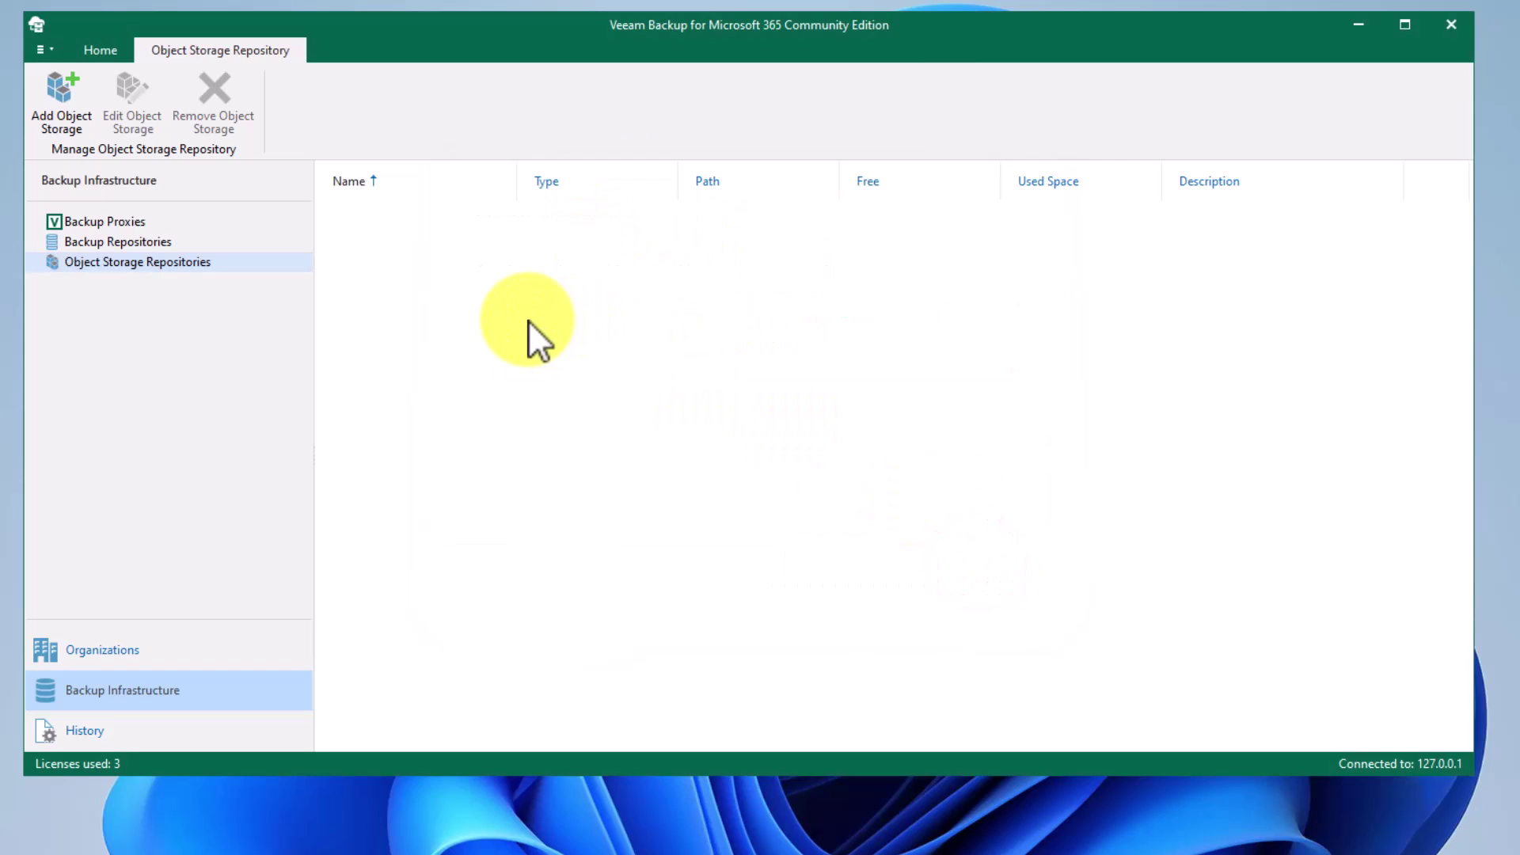